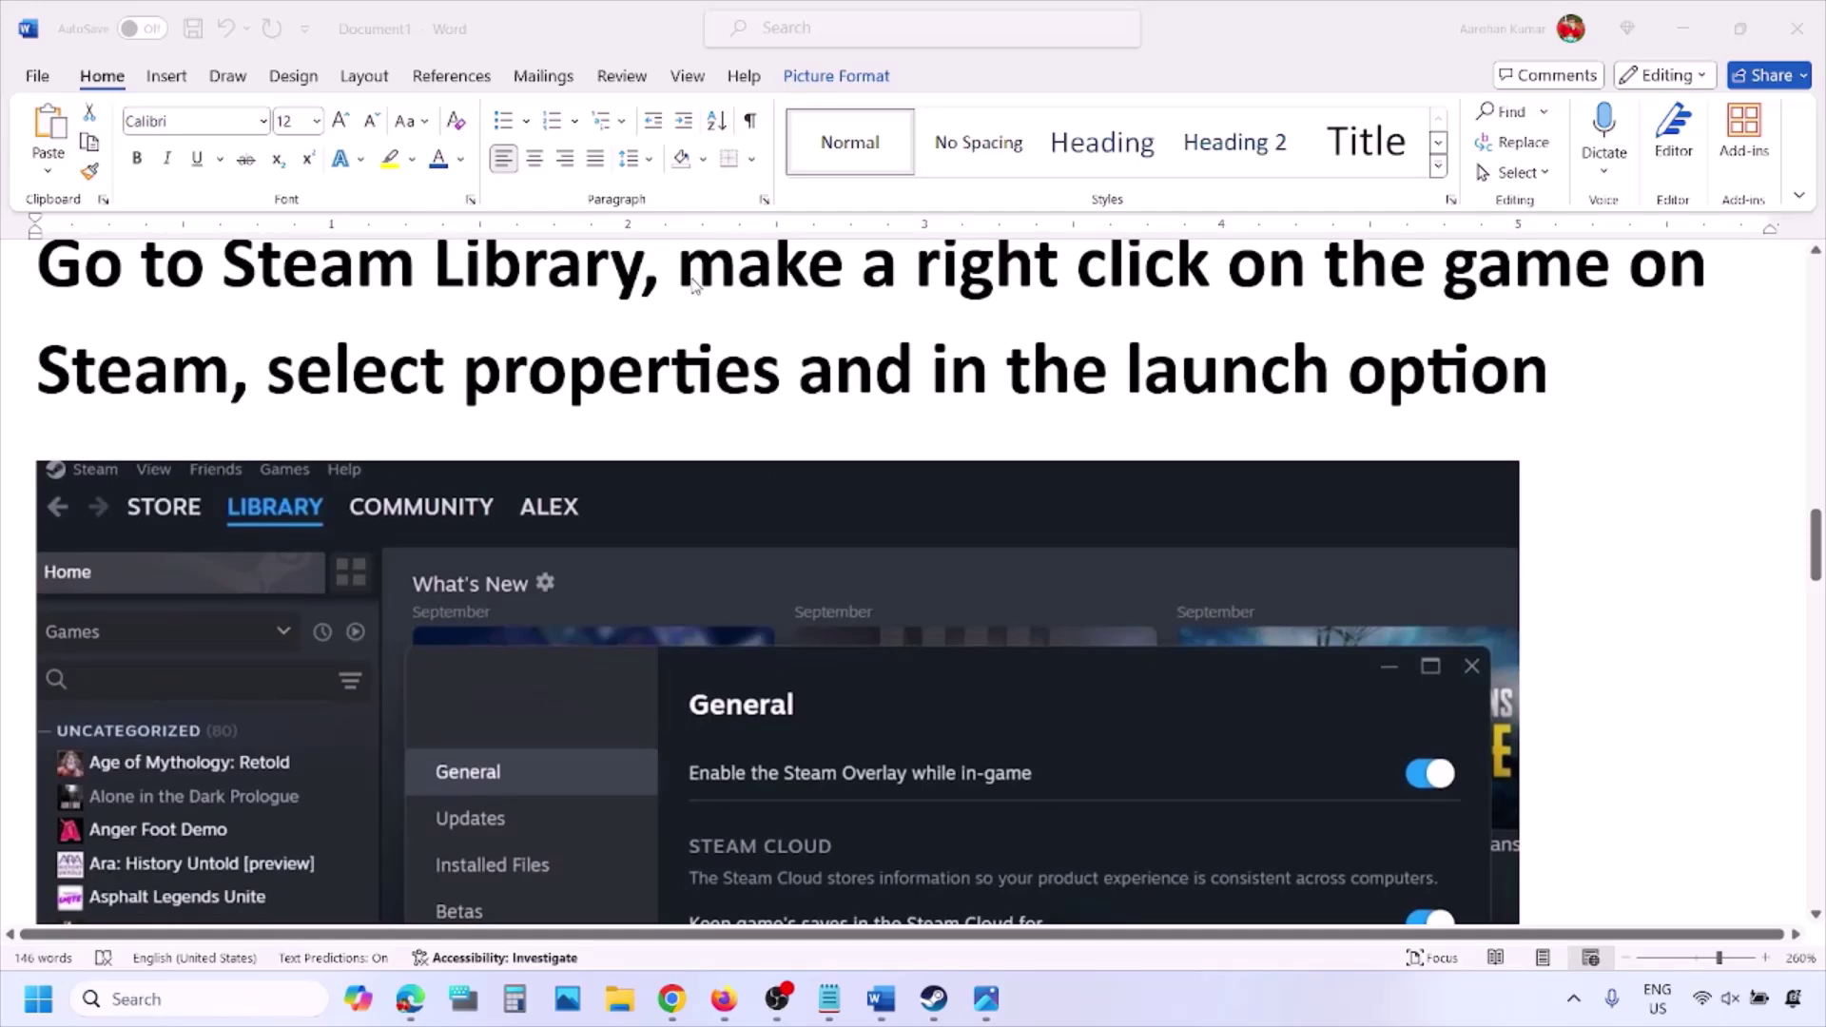
Review the document's instructions and example screenshots for setting a Steam game's DirectX launch options.
{"action": "left_click_drag", "start_coordinate": [687, 275], "coordinate": [1627, 285]}
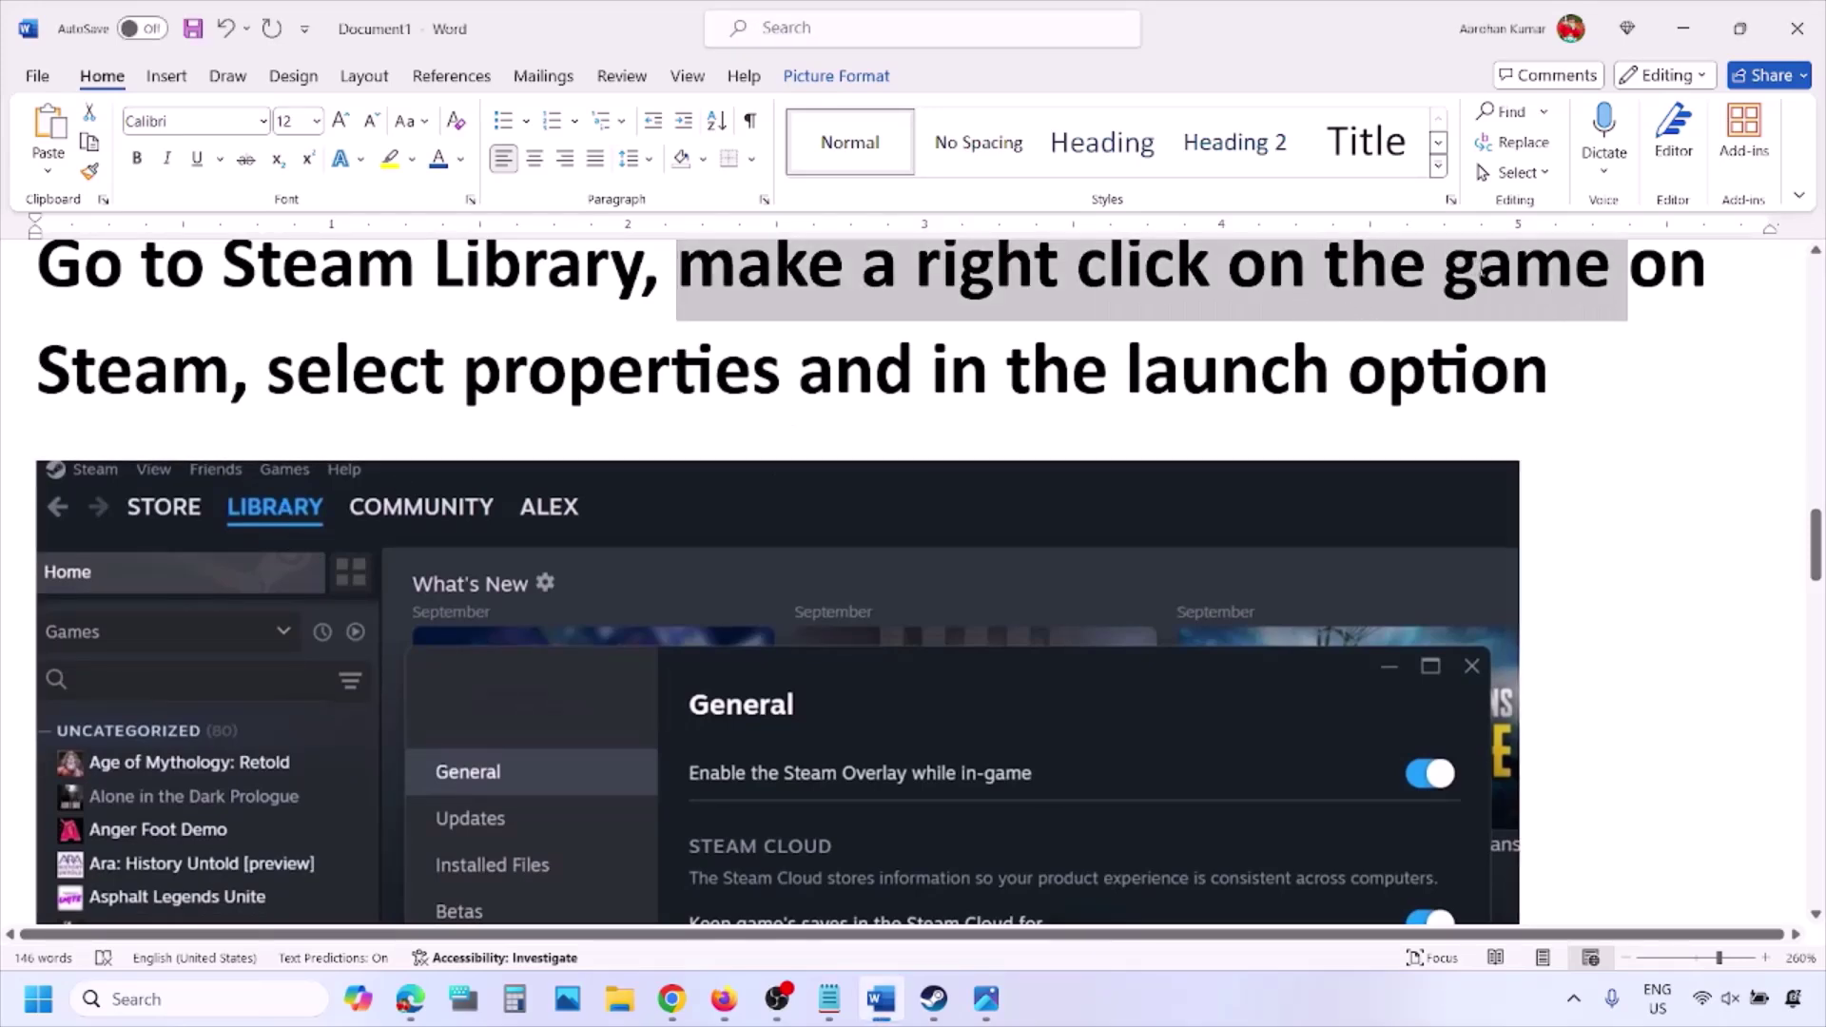
{"action": "left_click_drag", "start_coordinate": [266, 373], "coordinate": [794, 373]}
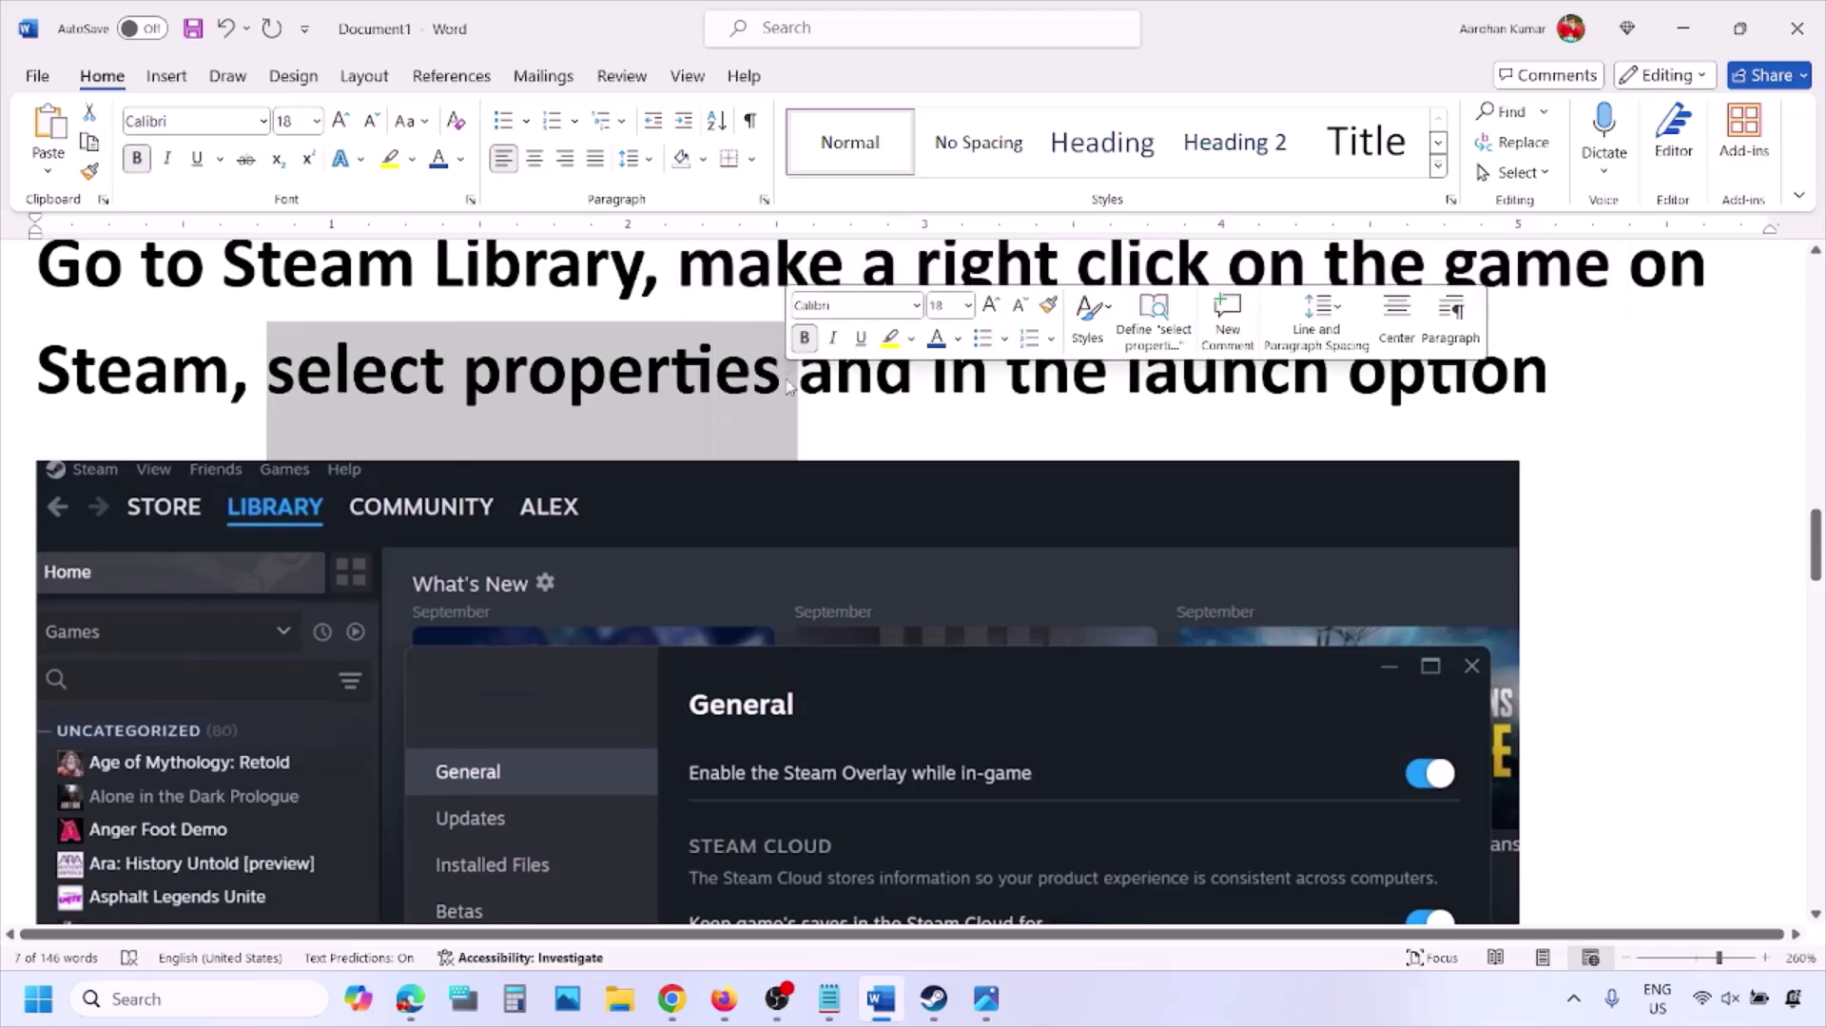
{"action": "scroll", "coordinate": [785, 380], "scroll_direction": "down", "scroll_amount": 5}
{"action": "right_click", "coordinate": [786, 381]}
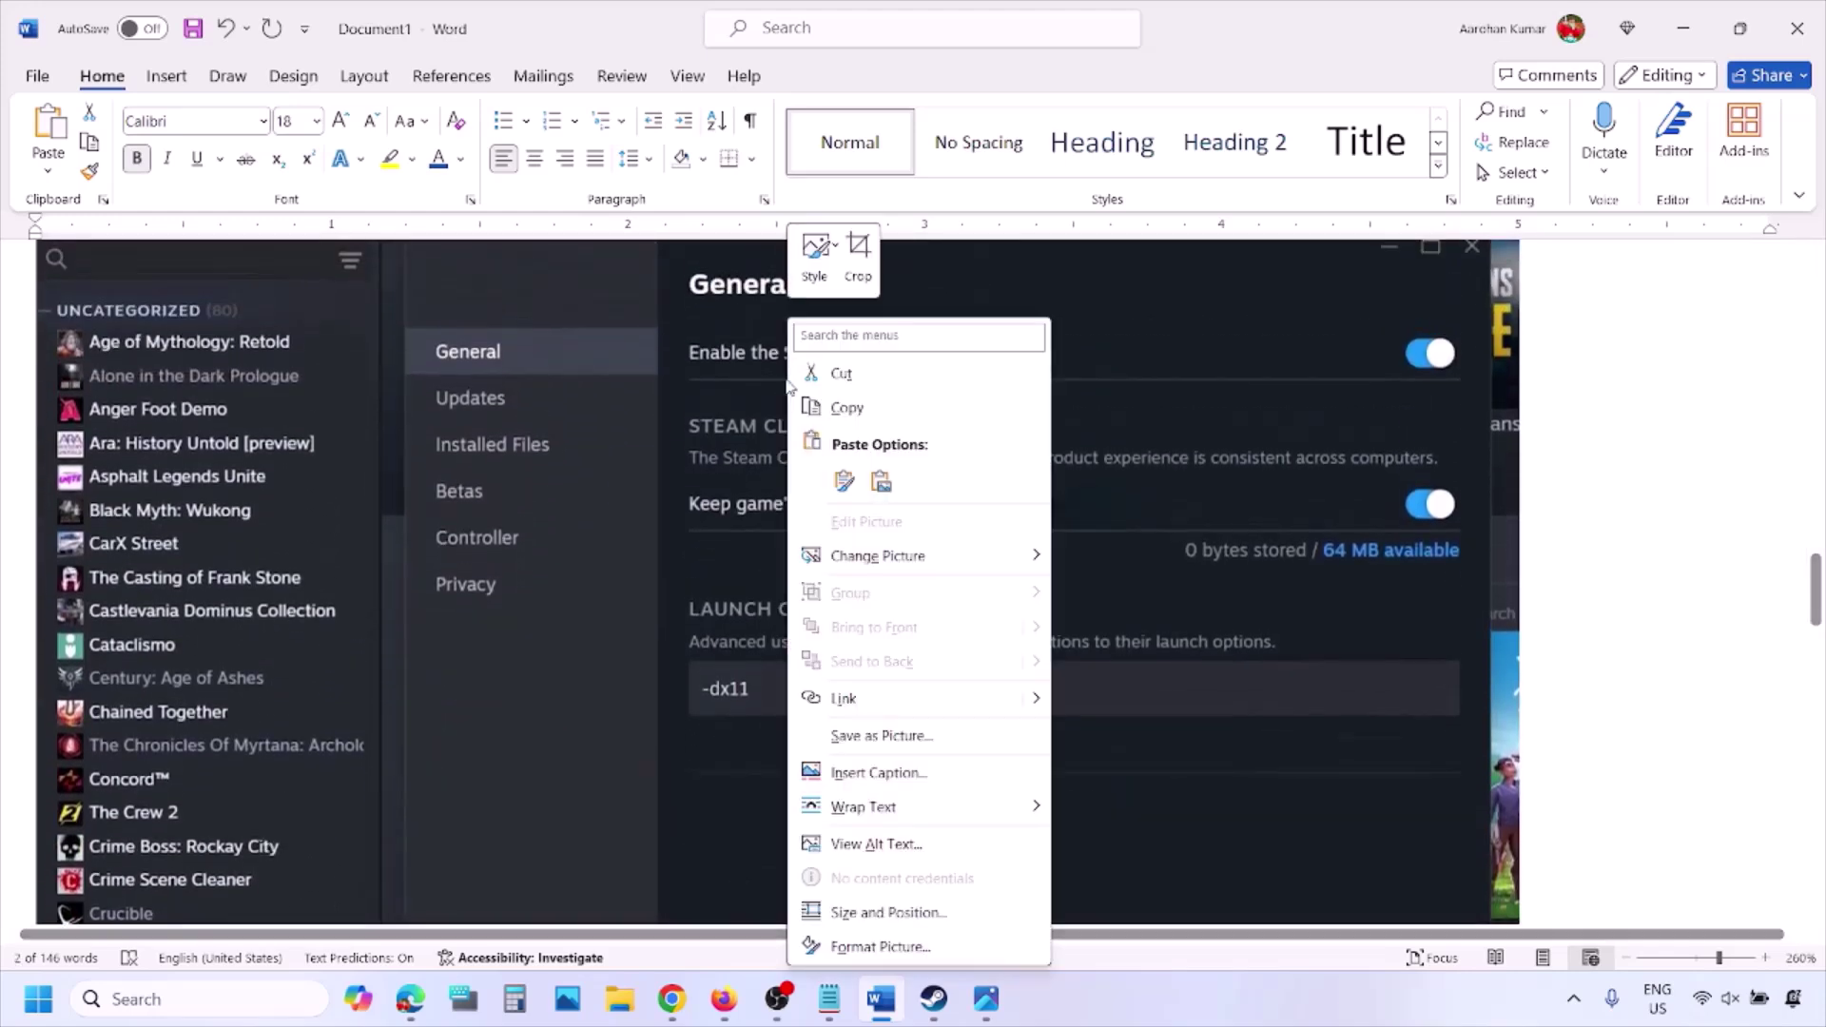
{"action": "left_click", "coordinate": [702, 706]}
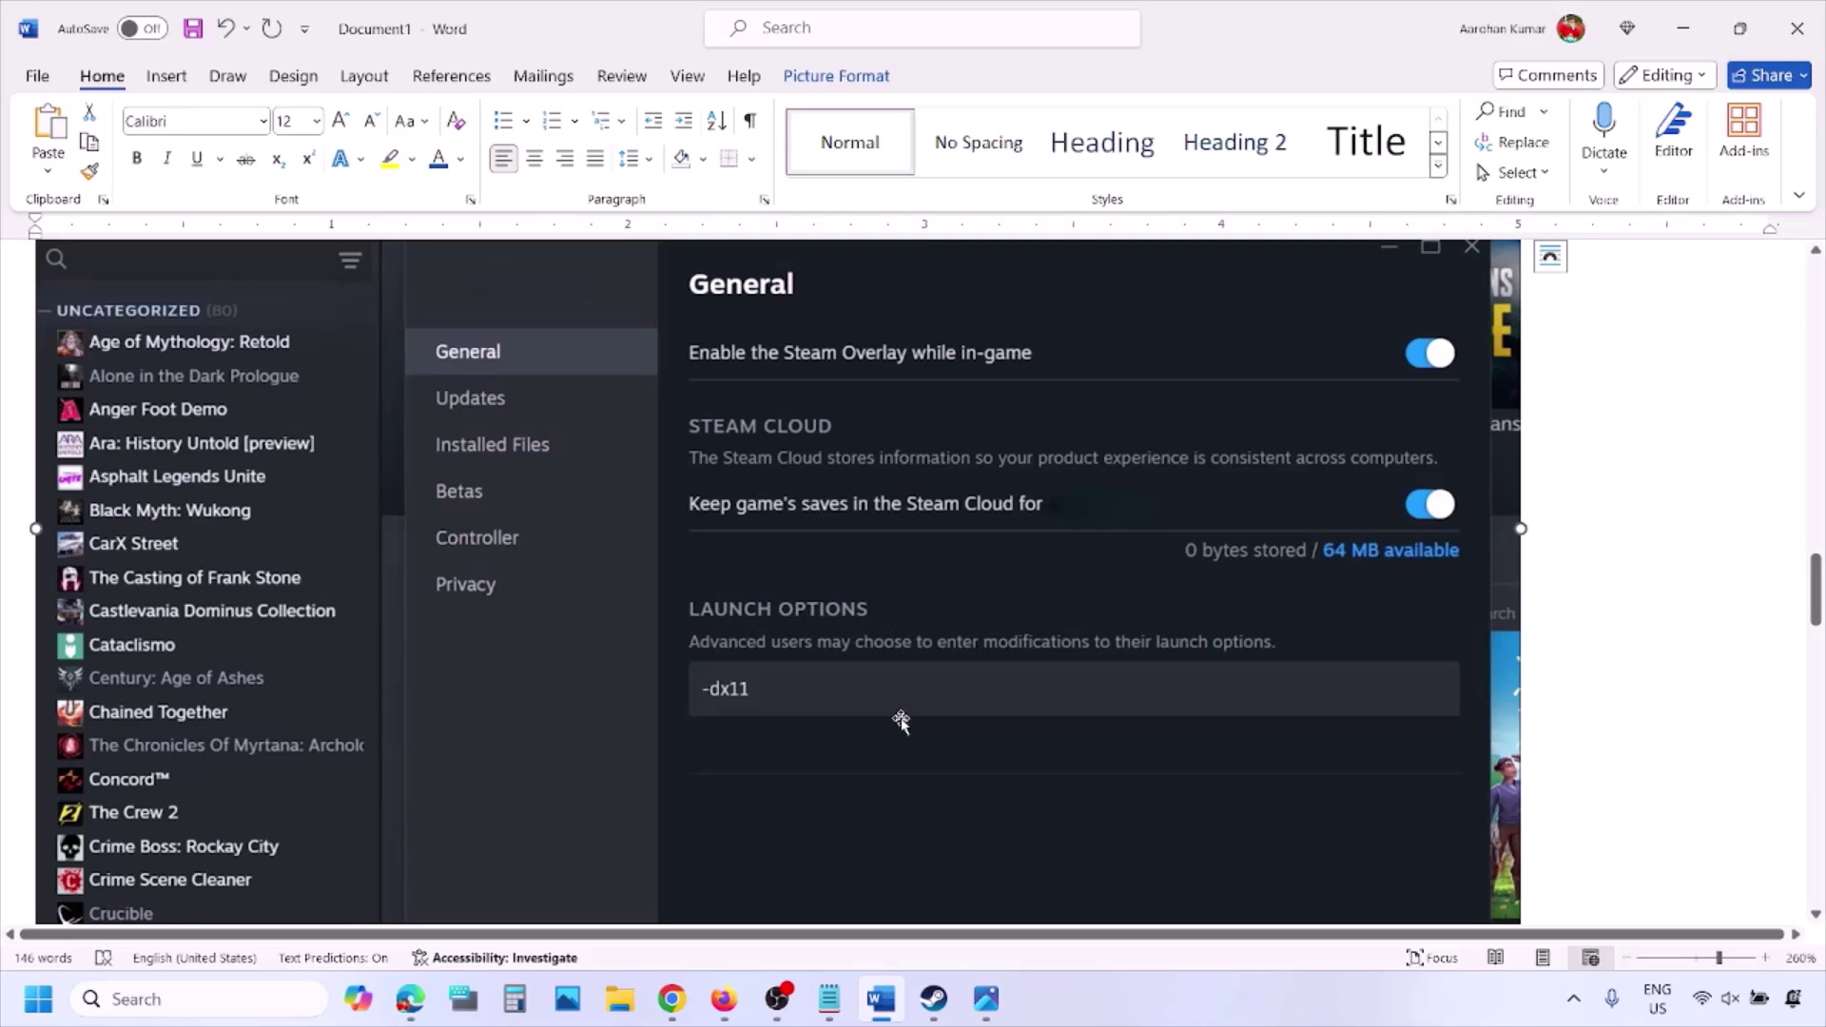
{"action": "scroll", "coordinate": [901, 720], "scroll_direction": "down", "scroll_amount": 8}
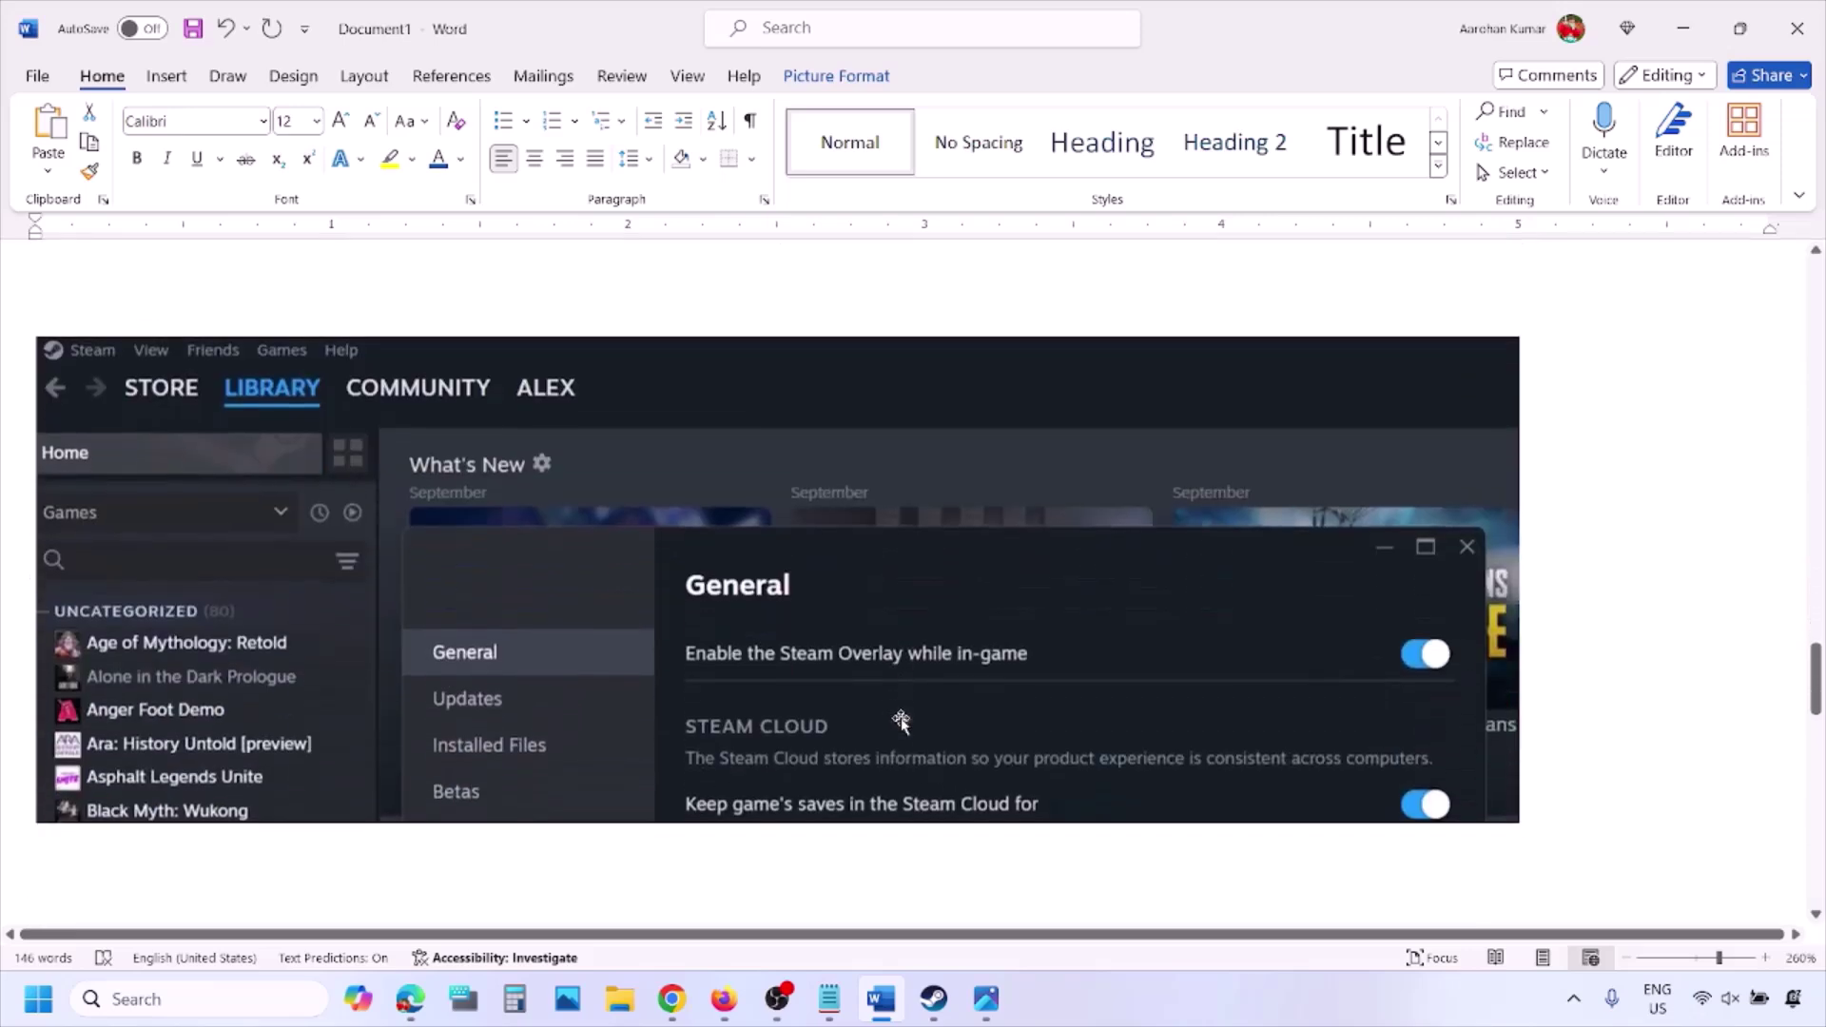
{"action": "scroll", "coordinate": [901, 720], "scroll_direction": "down", "scroll_amount": 4}
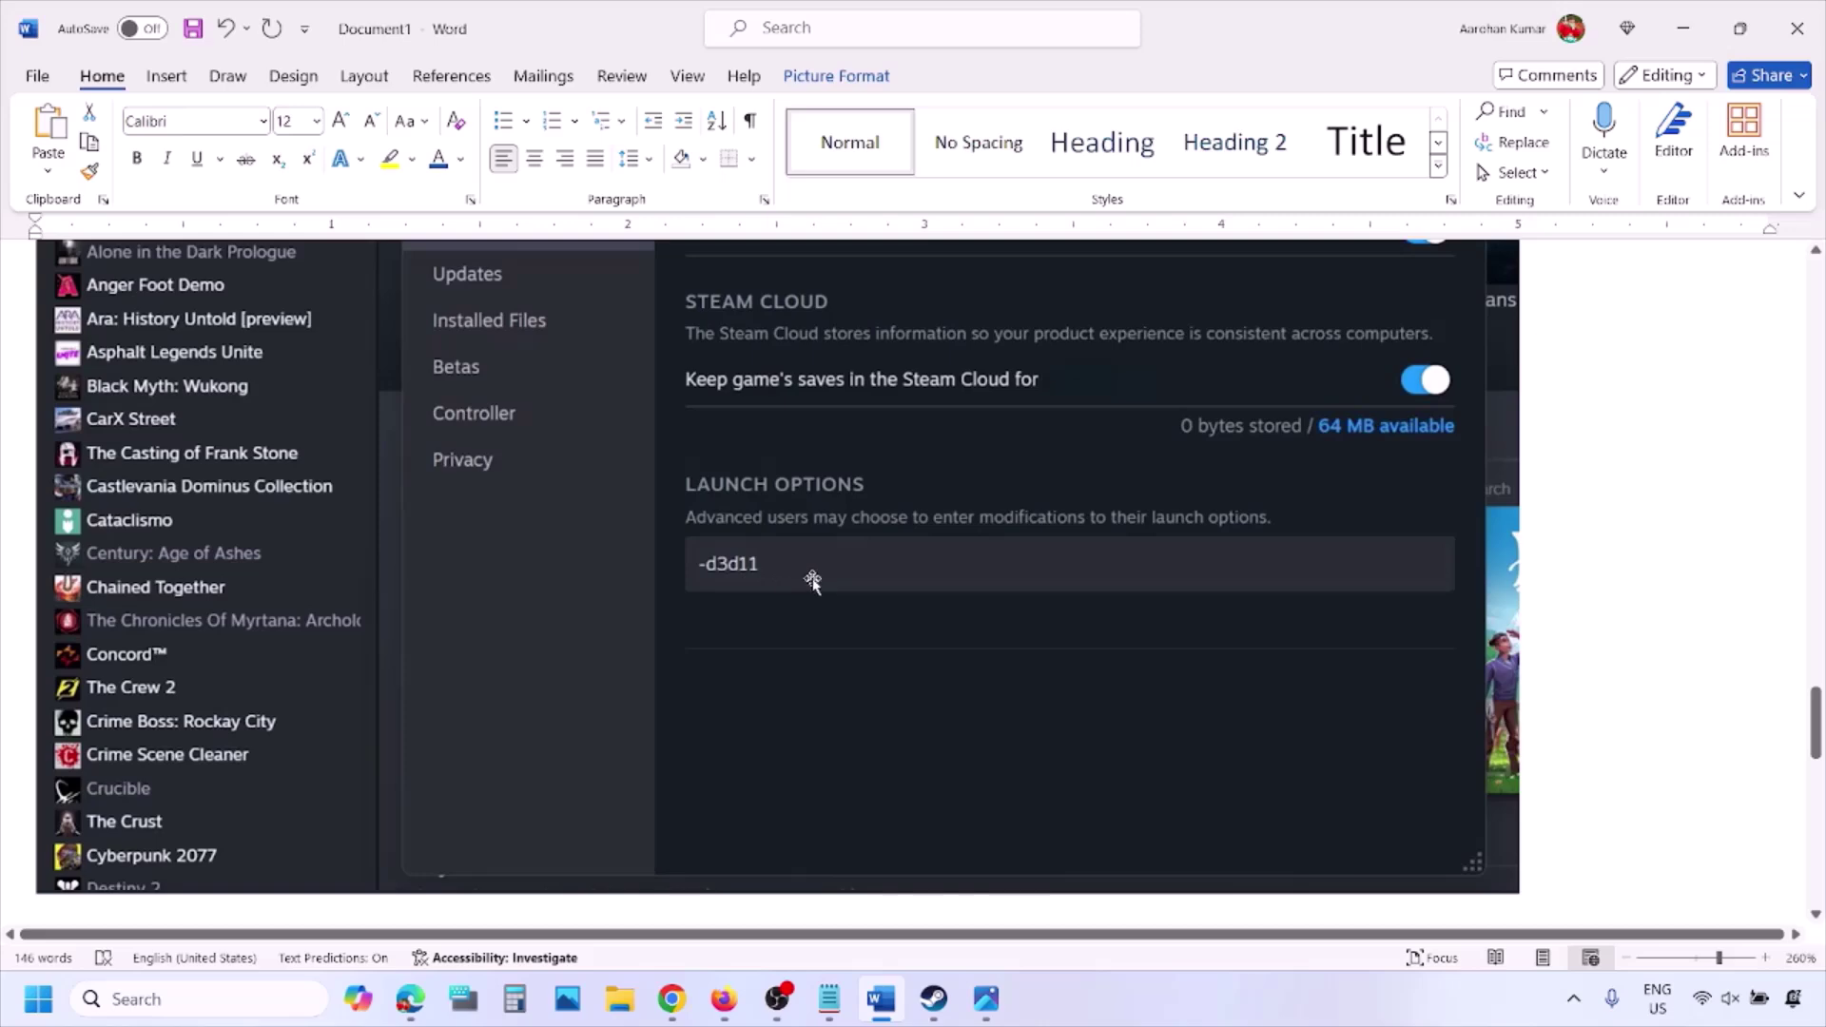
{"action": "scroll", "coordinate": [819, 584], "scroll_direction": "down", "scroll_amount": 10}
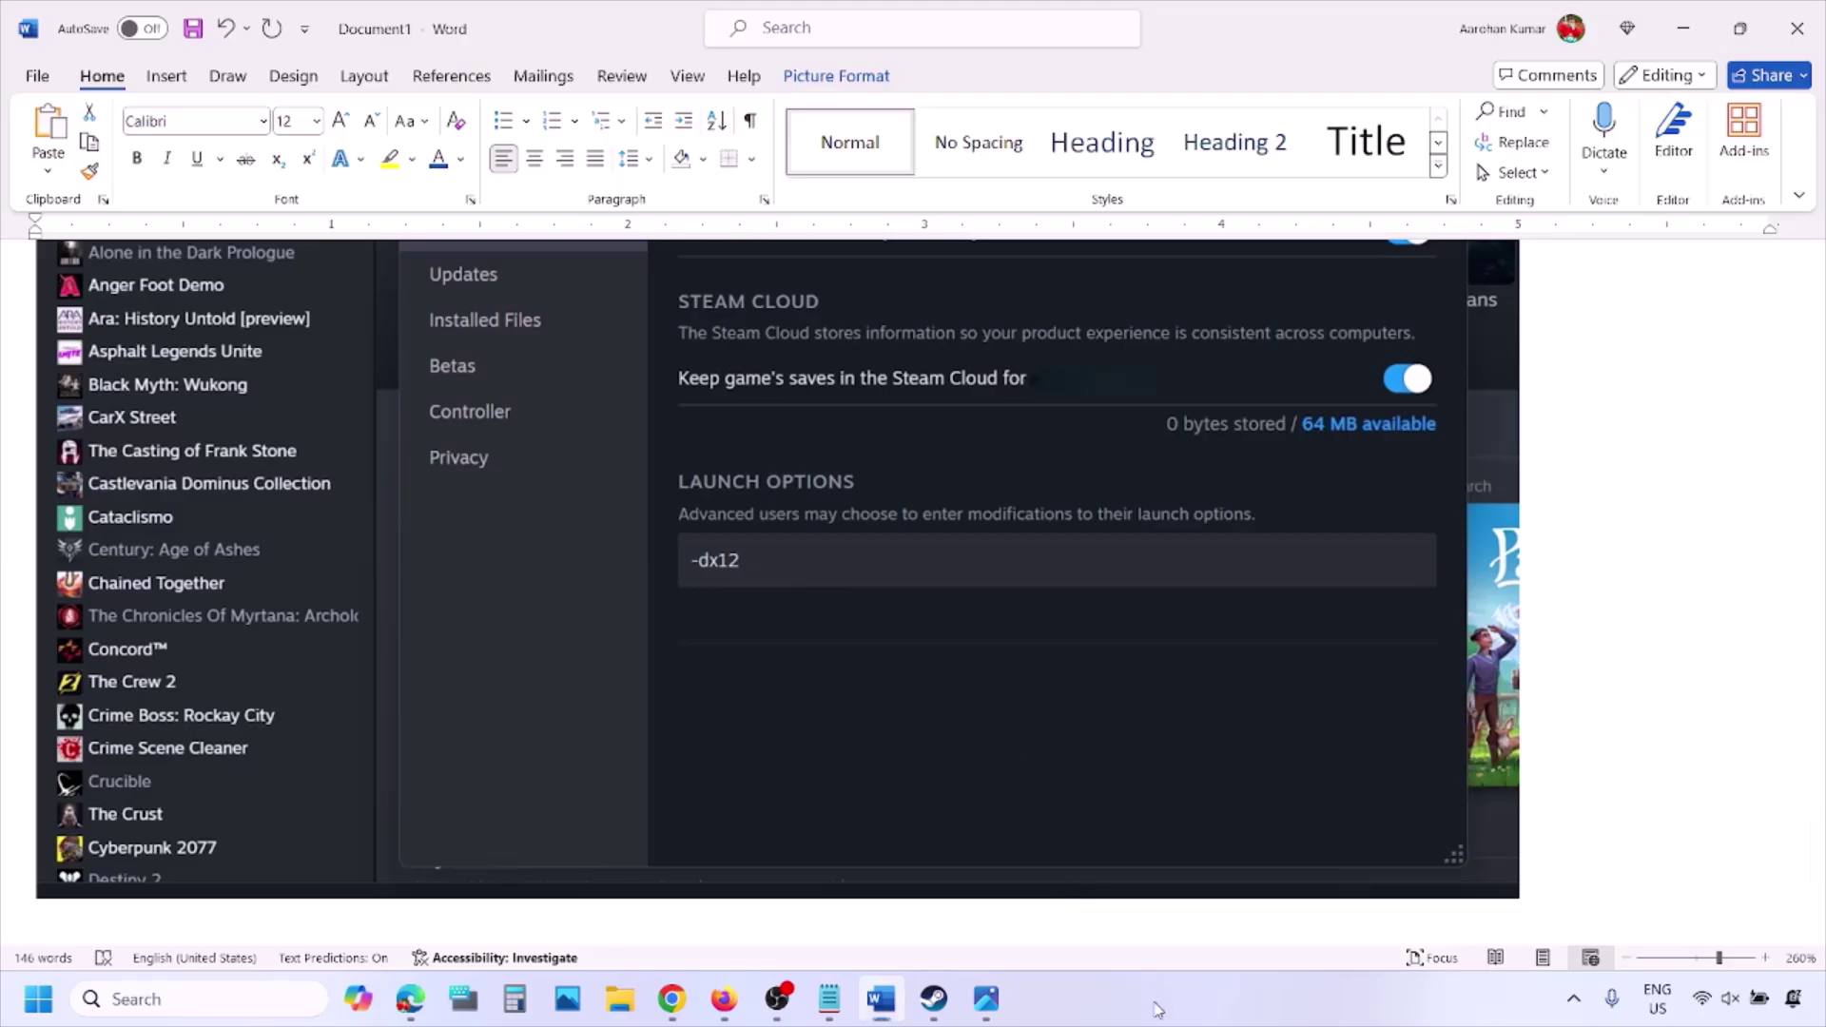
Switch to the Steam library and bring up the Windows power options containing Restart.
{"action": "key", "text": "alt+Tab"}
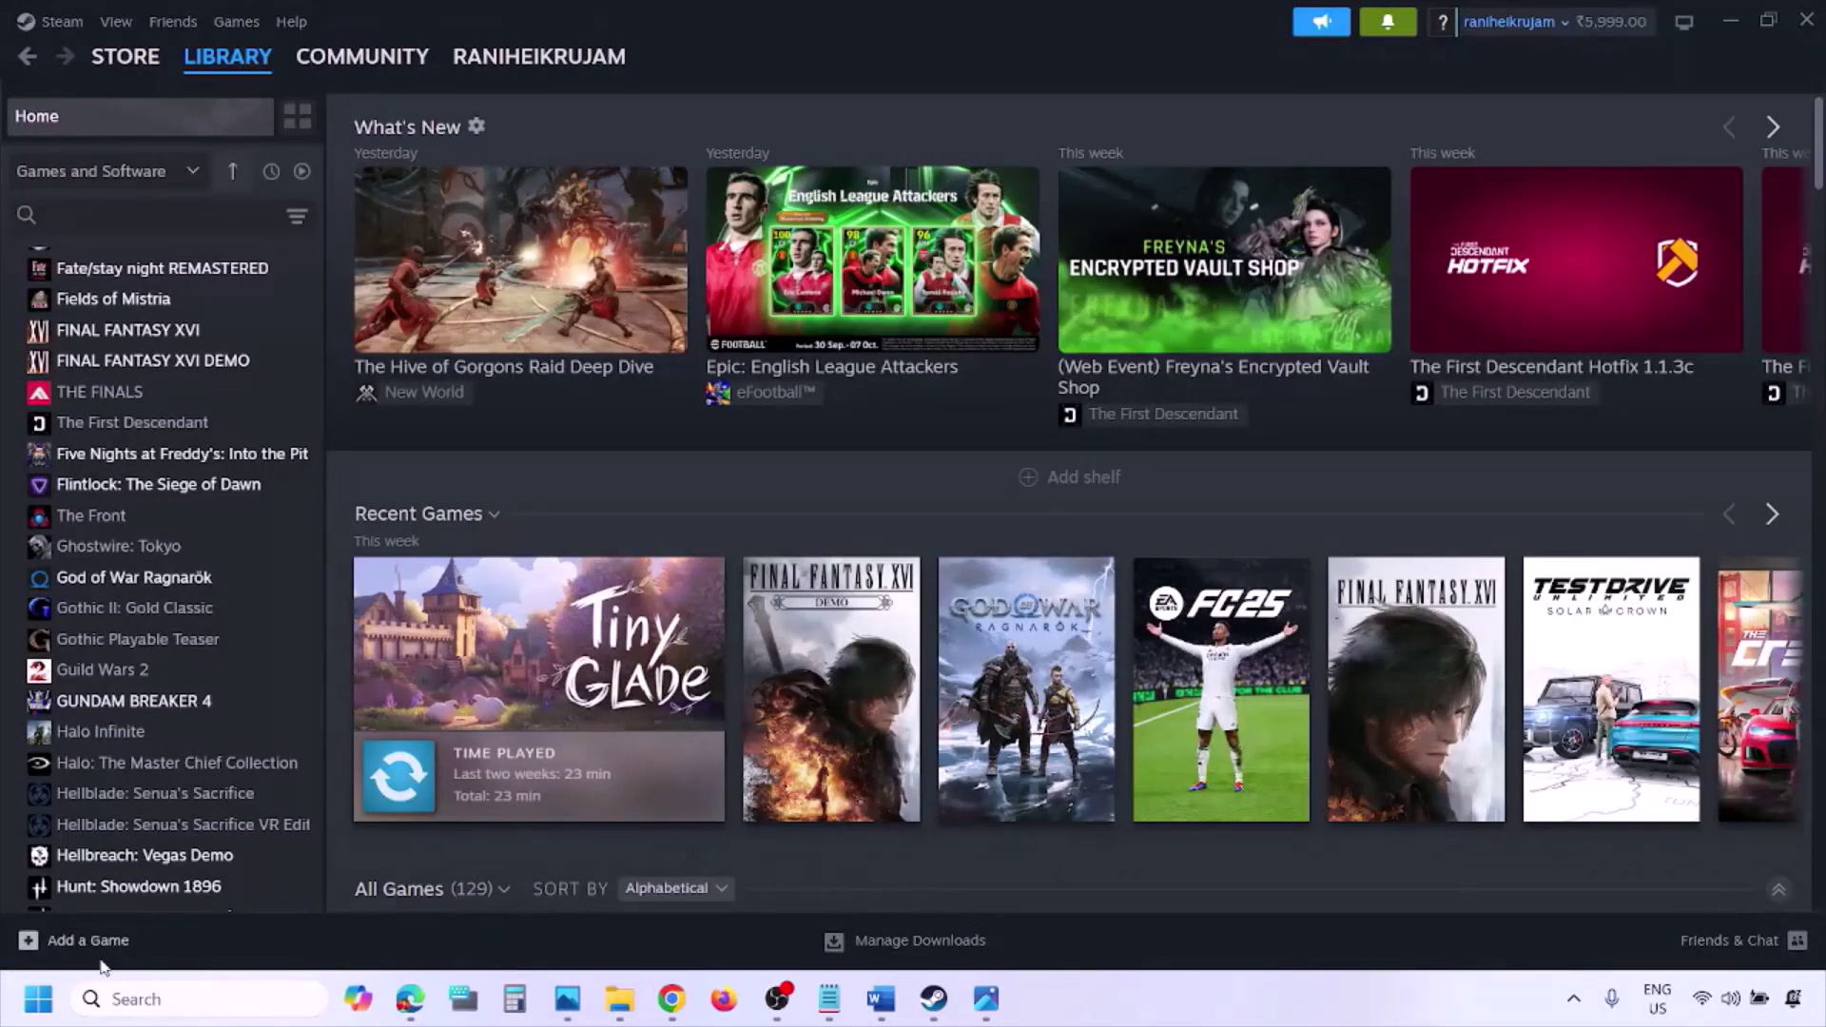
{"action": "left_click", "coordinate": [38, 999]}
{"action": "left_click", "coordinate": [692, 916]}
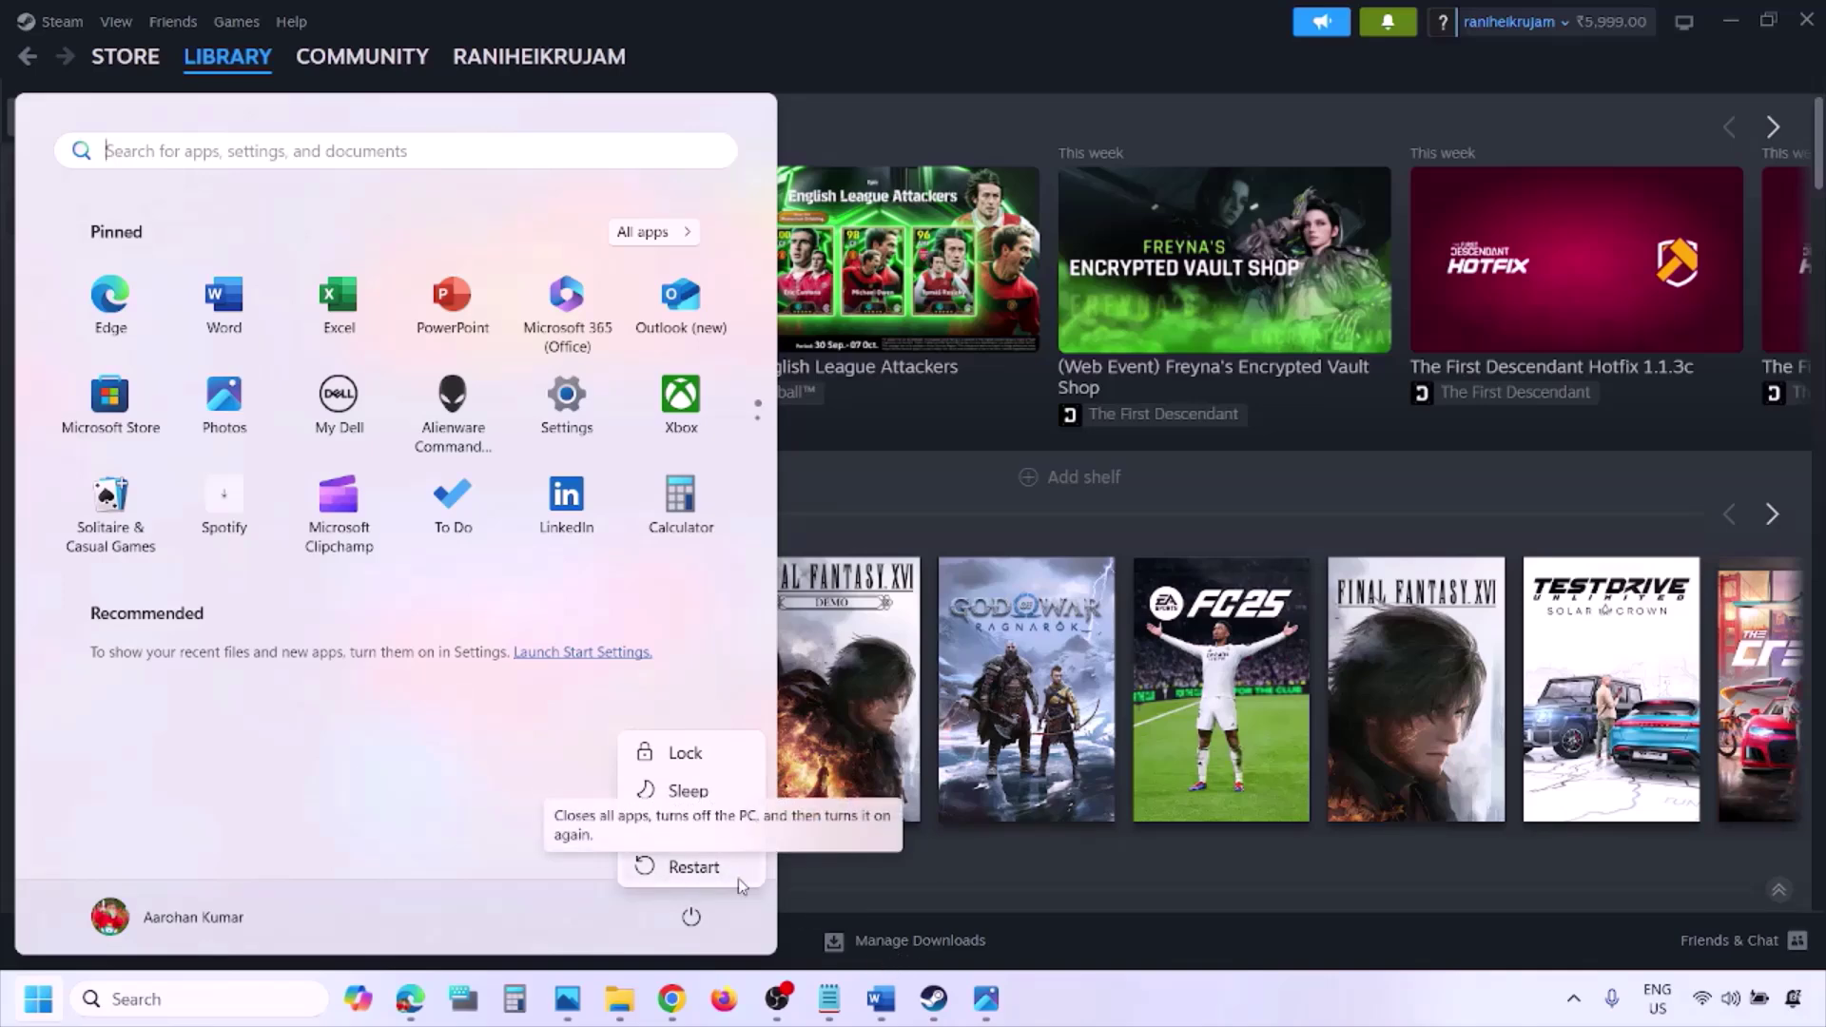
Switch to the Word troubleshooting guide and mark the Step 2 text about running the game as an administrator.
{"action": "left_click", "coordinate": [881, 999]}
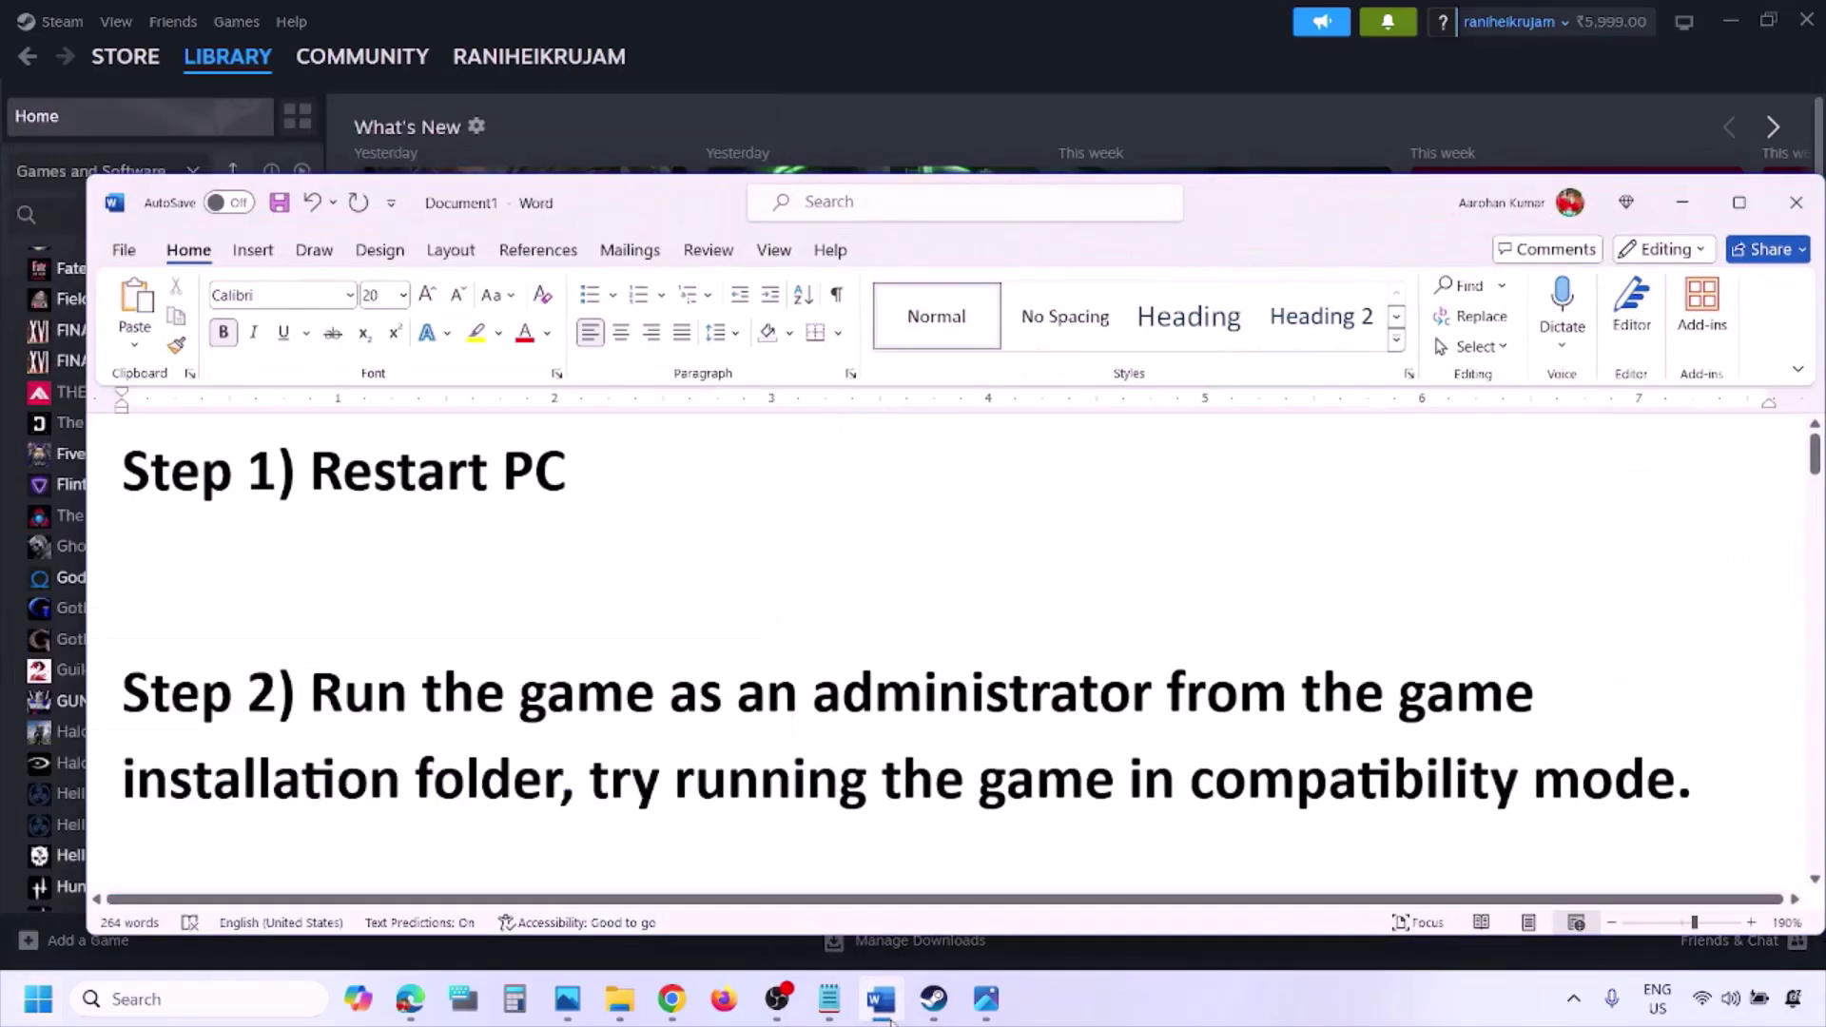
{"action": "left_click_drag", "start_coordinate": [317, 690], "coordinate": [517, 751]}
{"action": "left_click", "coordinate": [1155, 1004]}
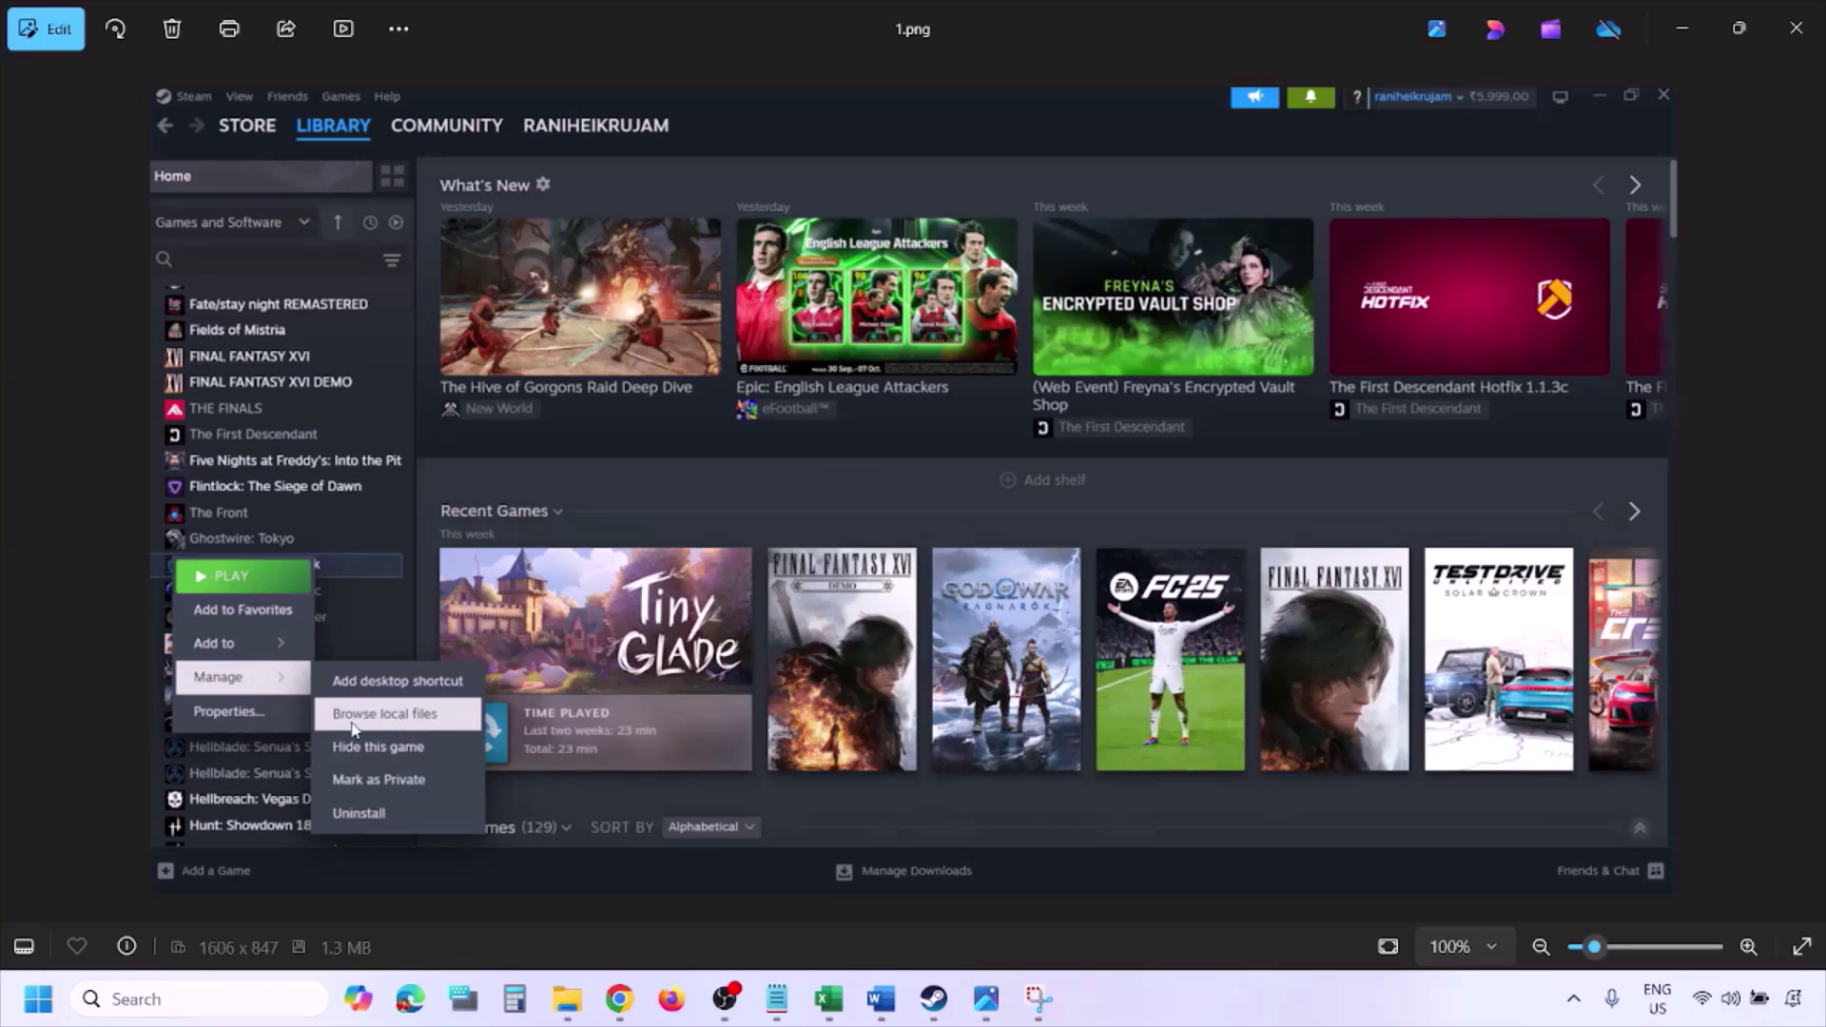
Examine the Browse local files command in 1.png and the Properties command in 2.png.
{"action": "scroll", "coordinate": [432, 712], "scroll_direction": "up", "scroll_amount": 2}
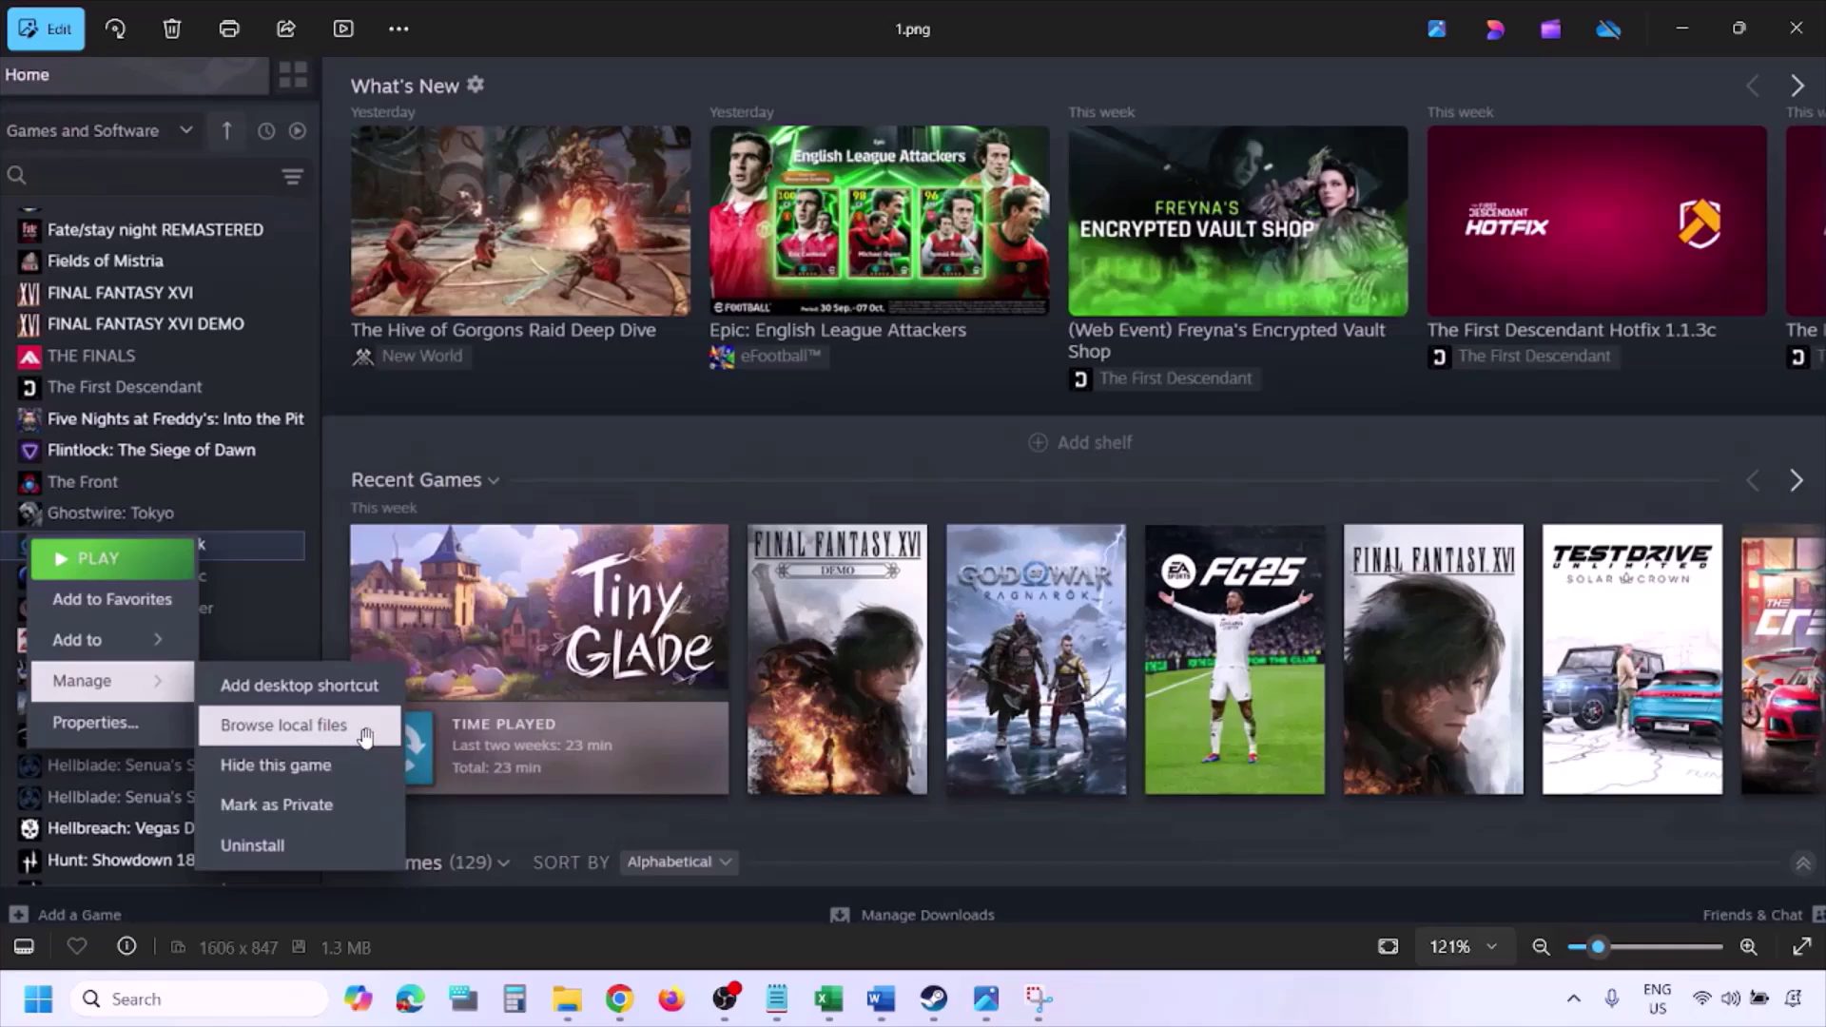
{"action": "scroll", "coordinate": [365, 736], "scroll_direction": "down", "scroll_amount": 2}
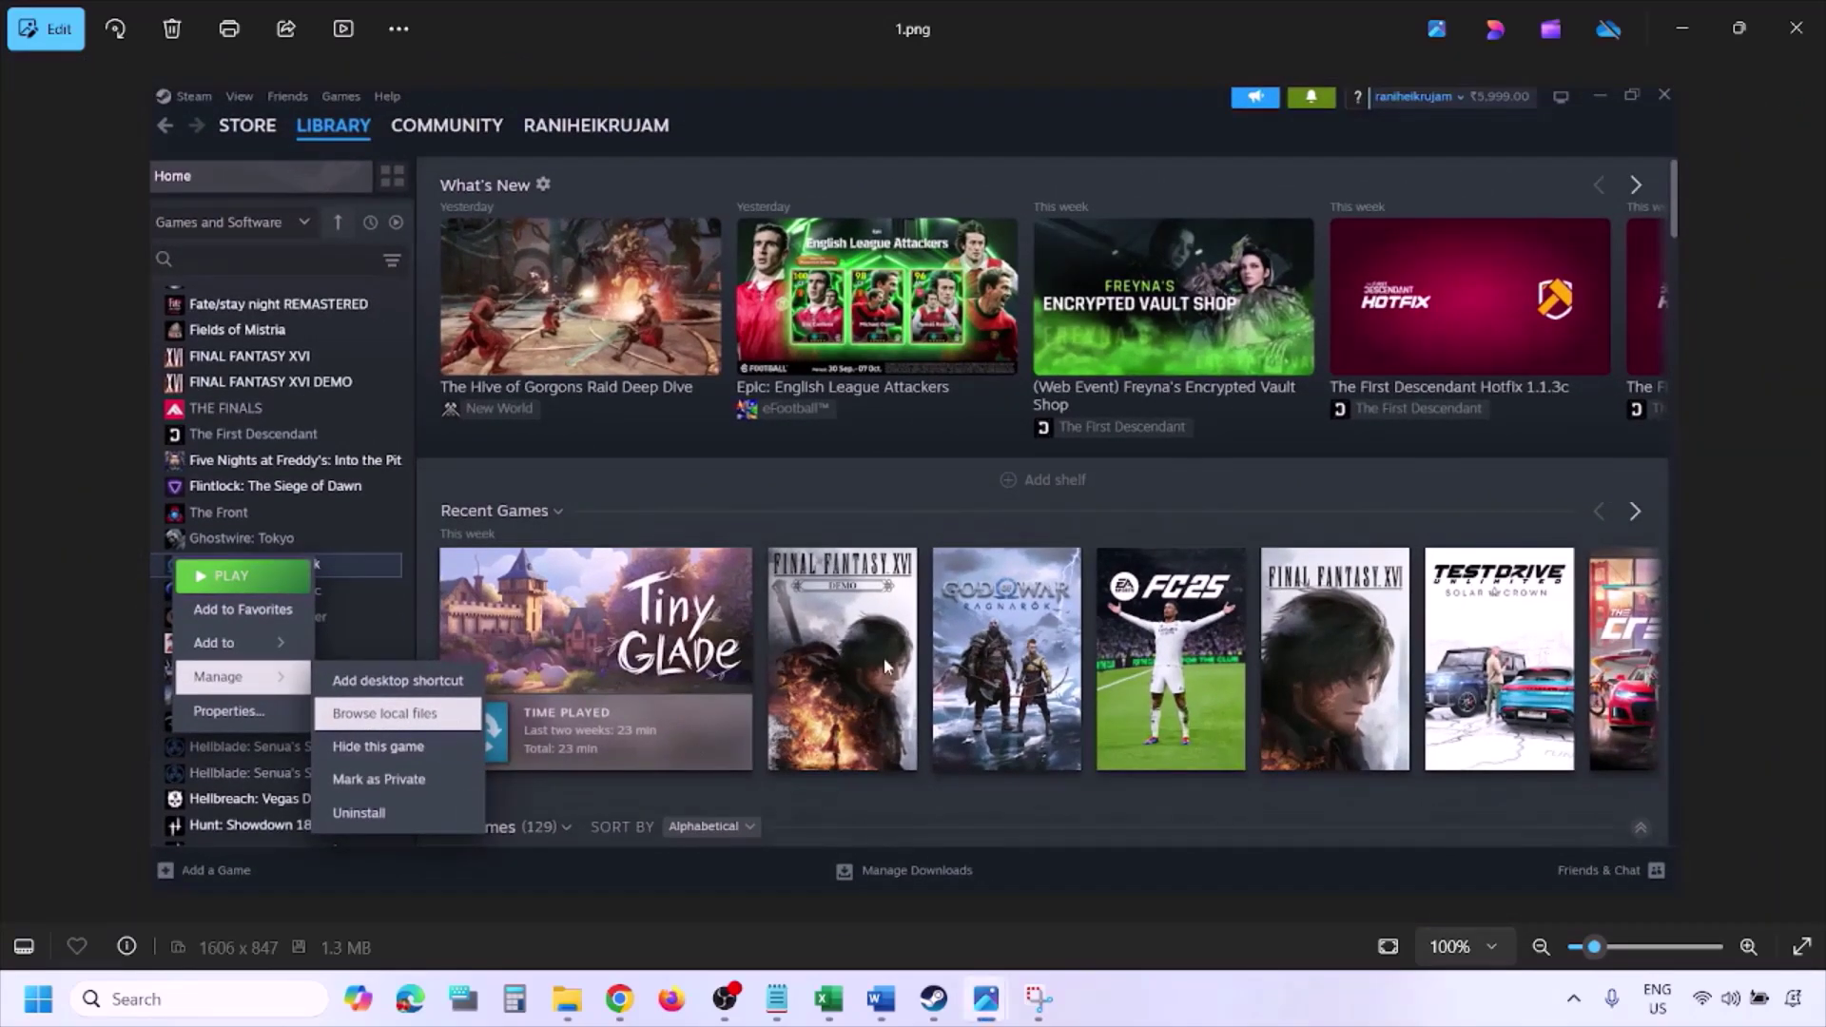
{"action": "key", "text": "Right"}
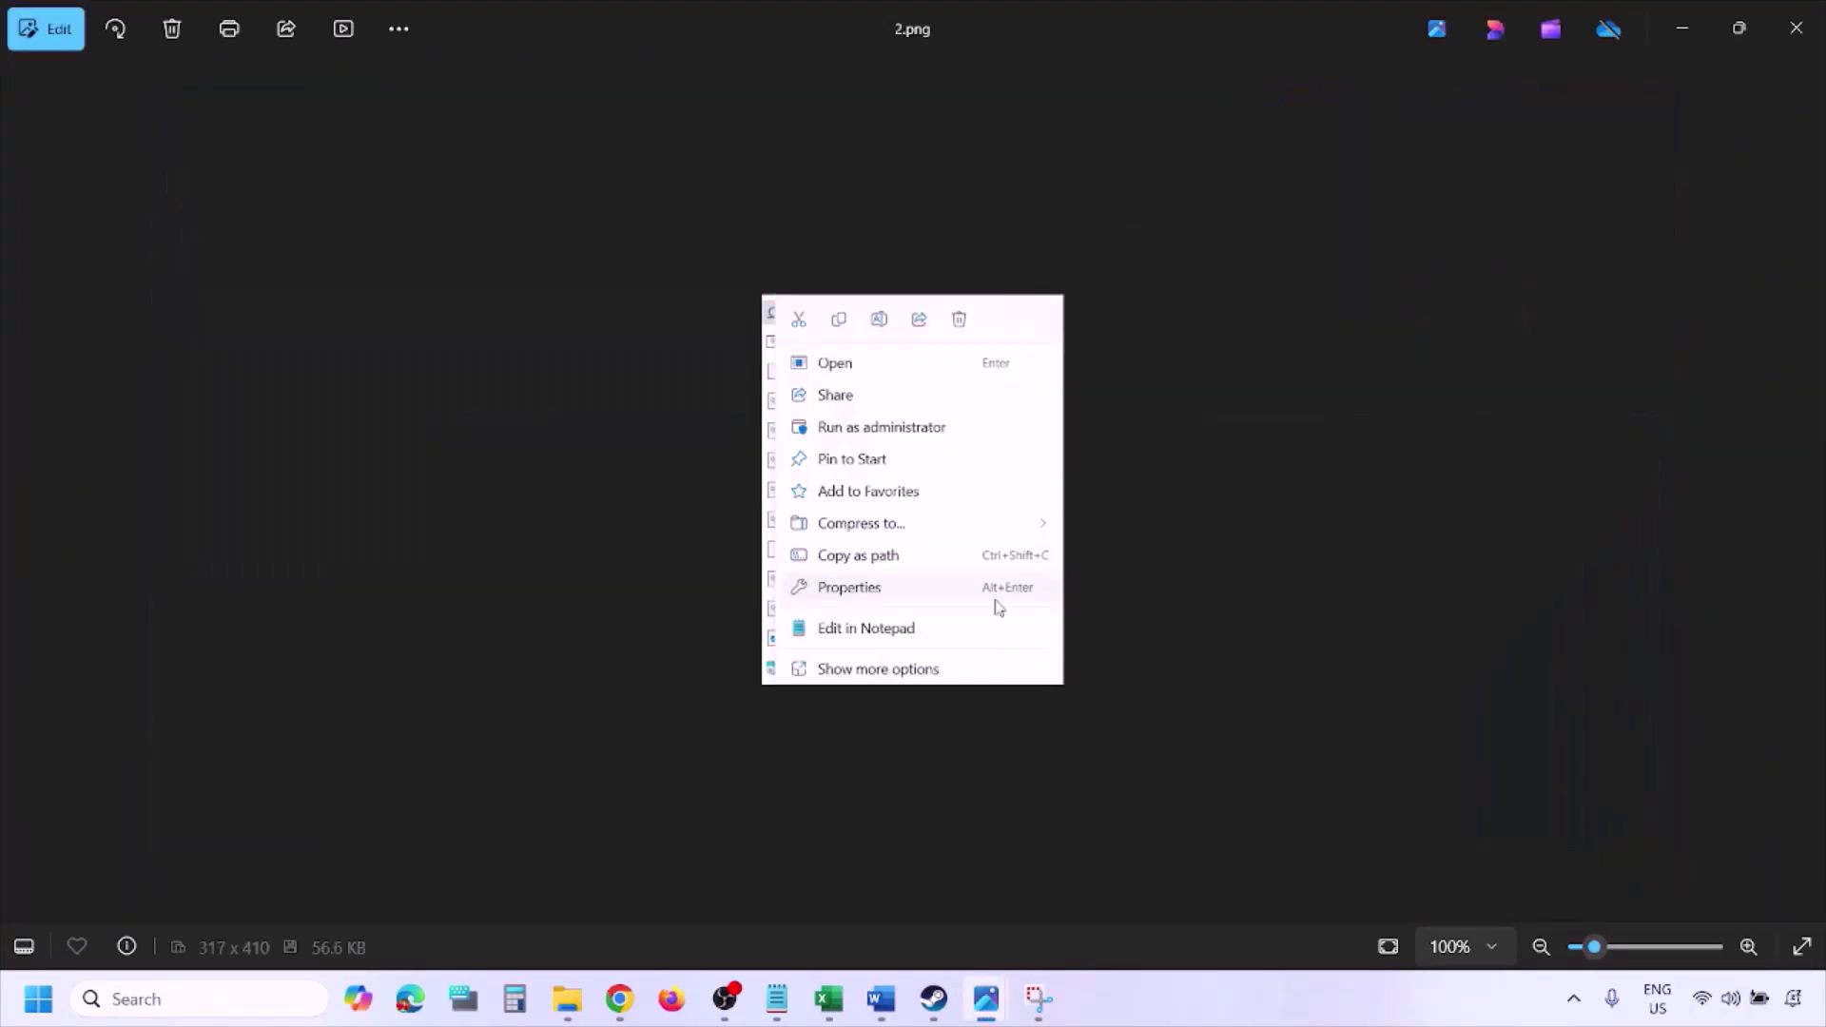
{"action": "scroll", "coordinate": [899, 575], "scroll_direction": "up", "scroll_amount": 5}
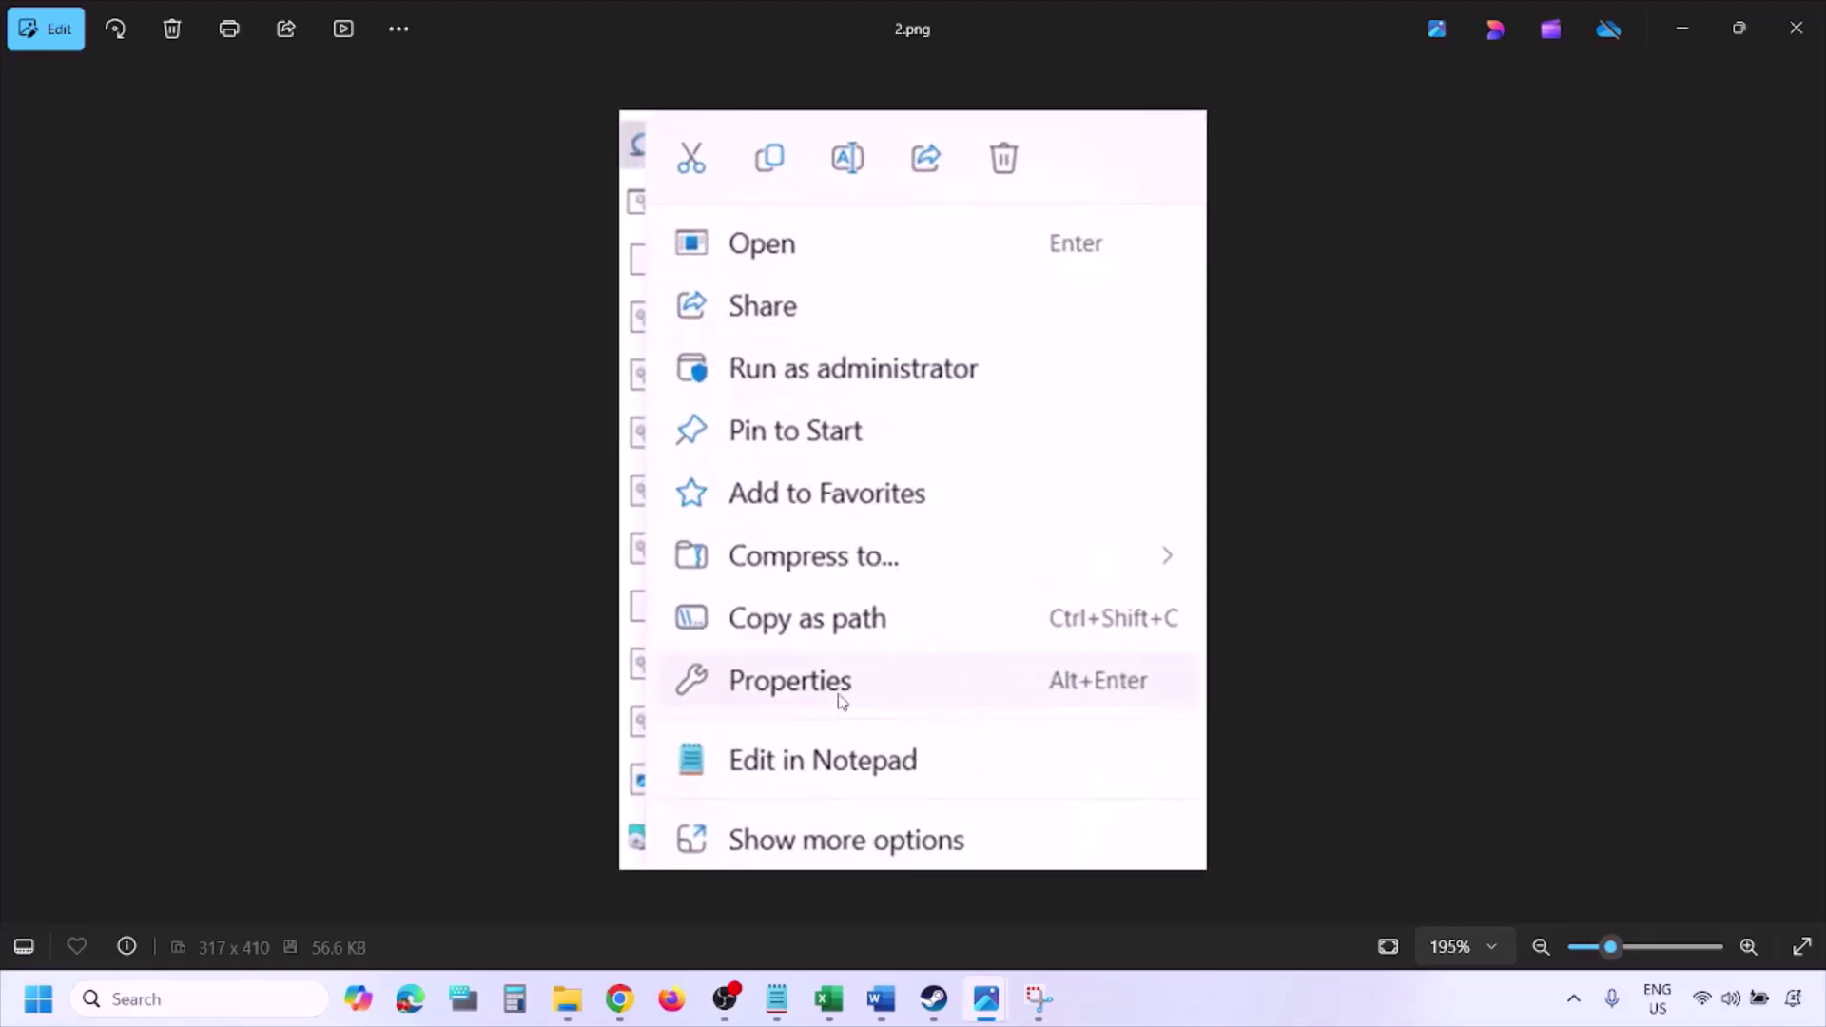
{"action": "scroll", "coordinate": [839, 697], "scroll_direction": "down", "scroll_amount": 5}
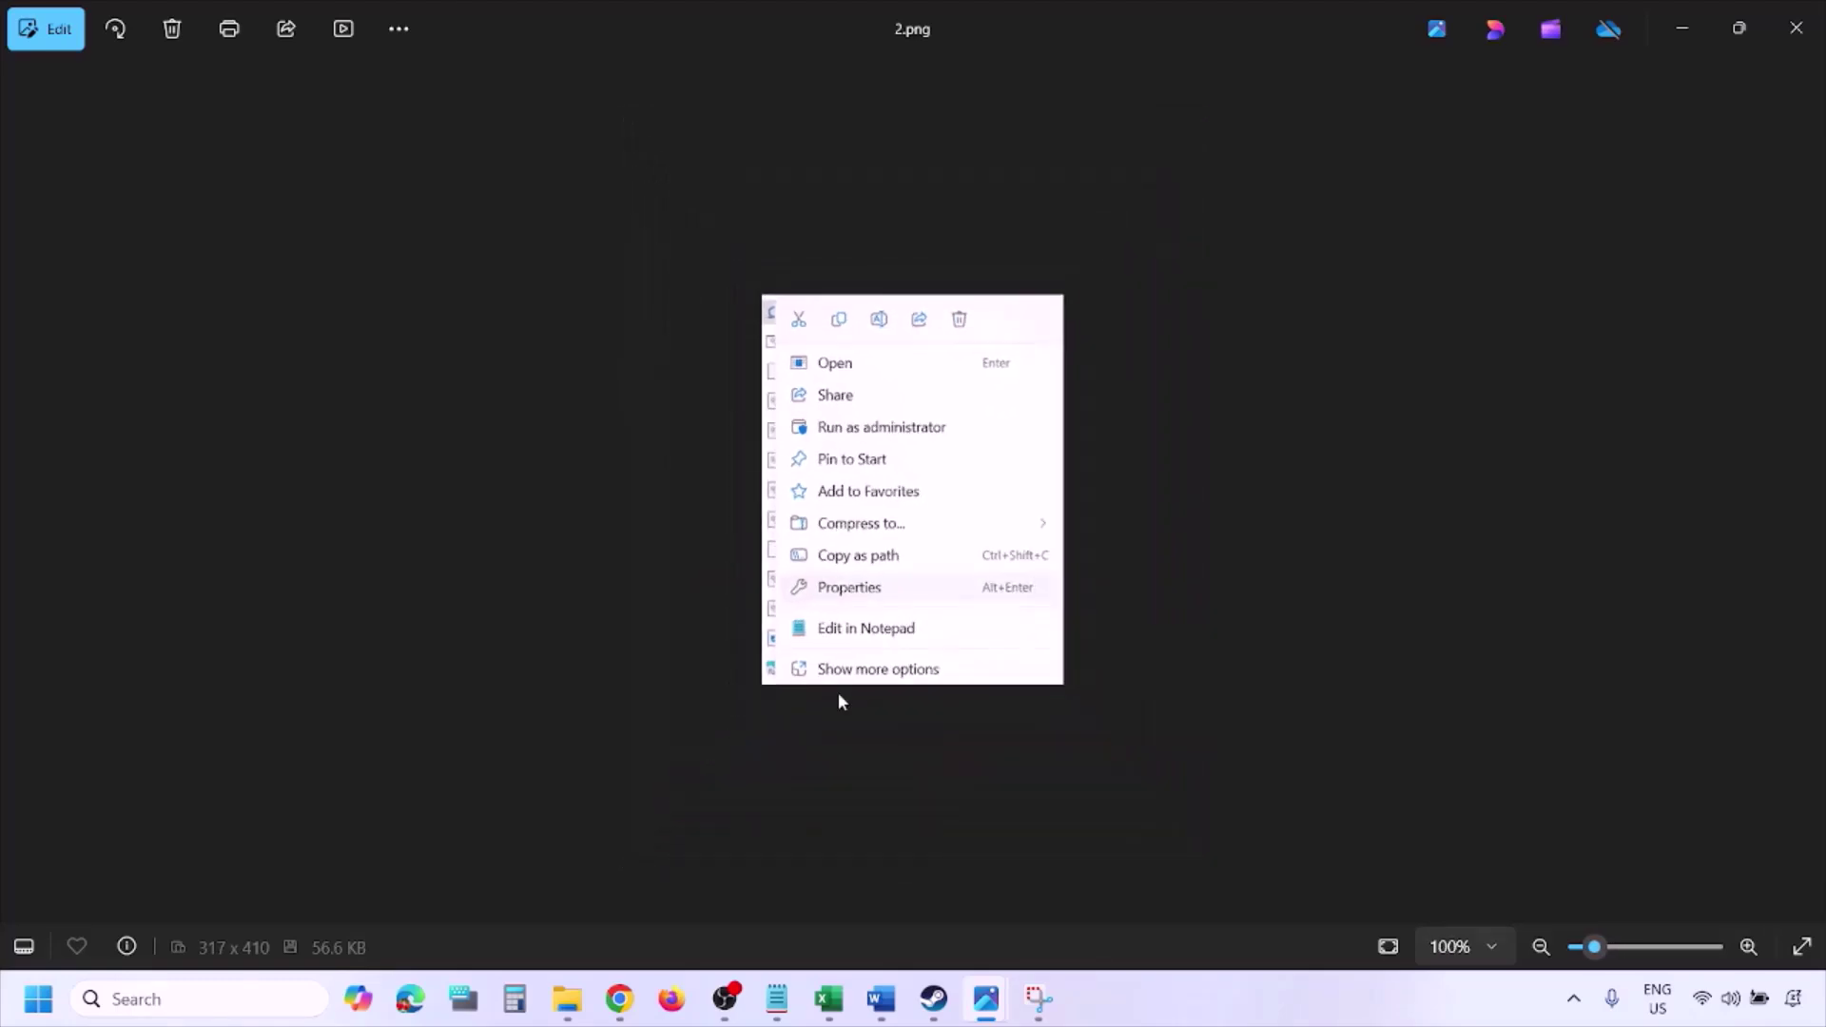
Show 3.png and examine the Compatibility settings for running the program as an administrator.
{"action": "key", "text": "Right"}
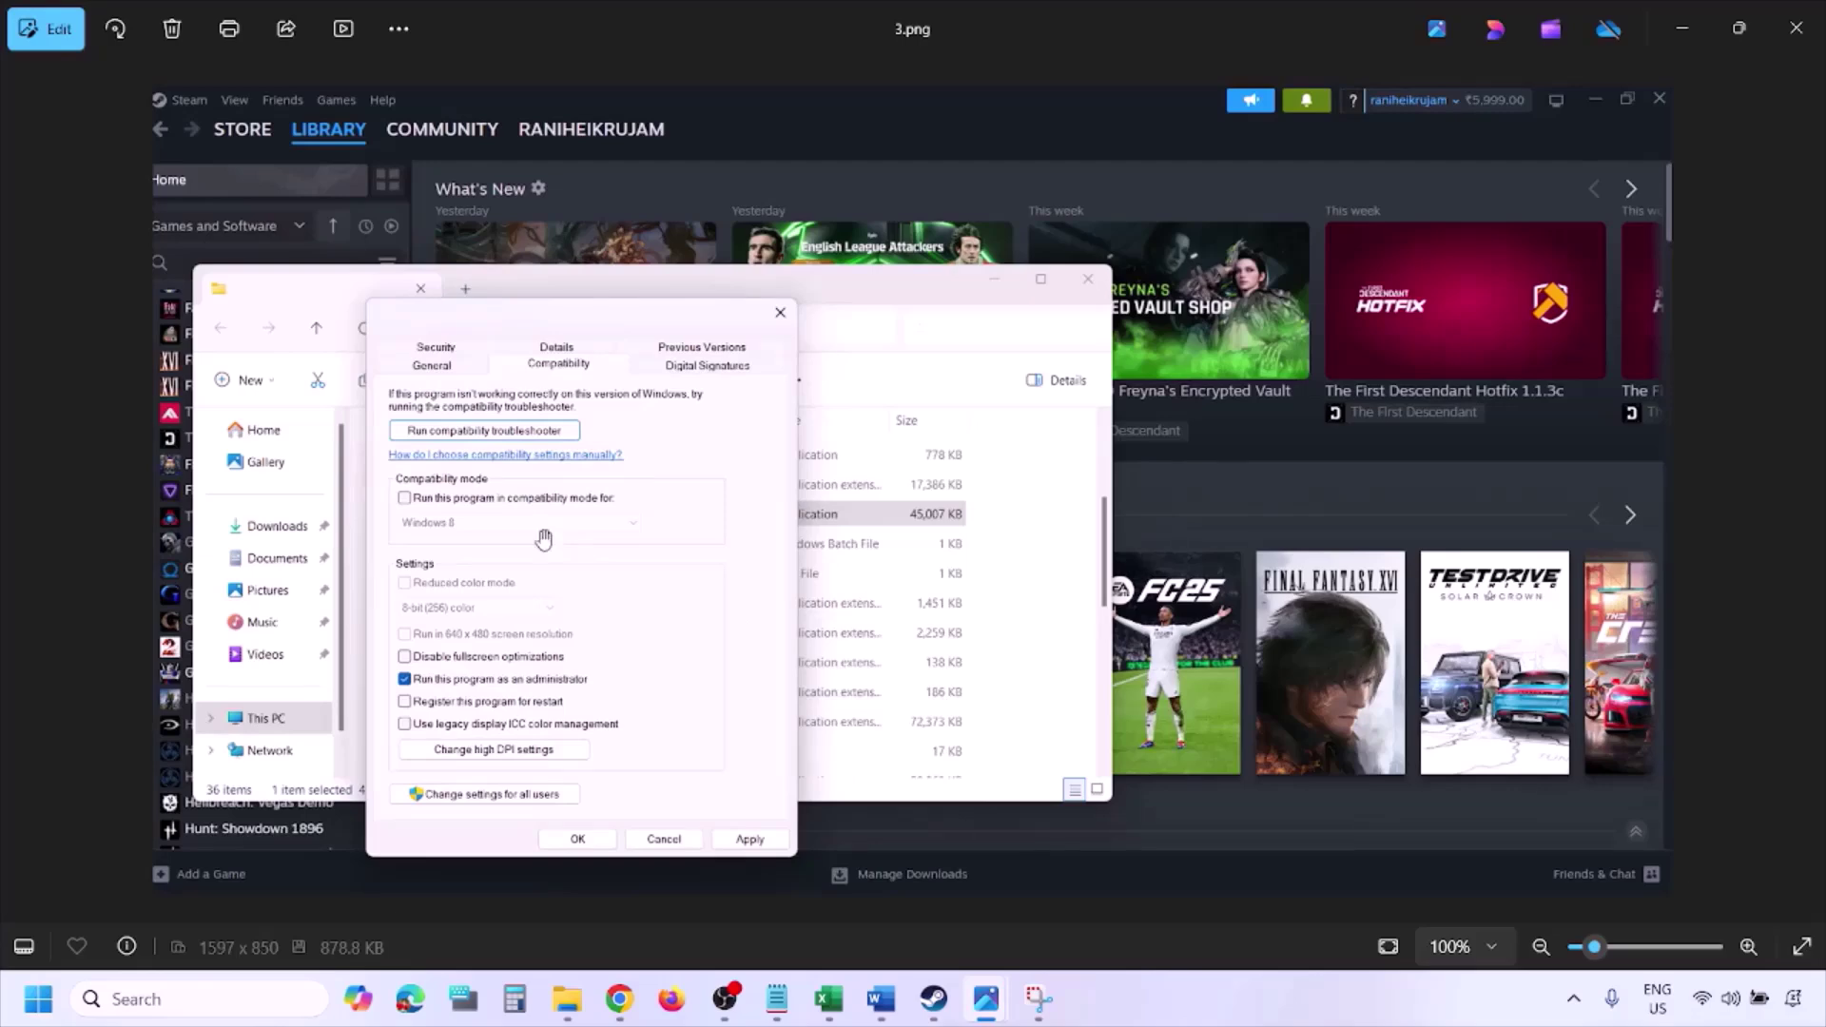
{"action": "scroll", "coordinate": [544, 540], "scroll_direction": "up", "scroll_amount": 2}
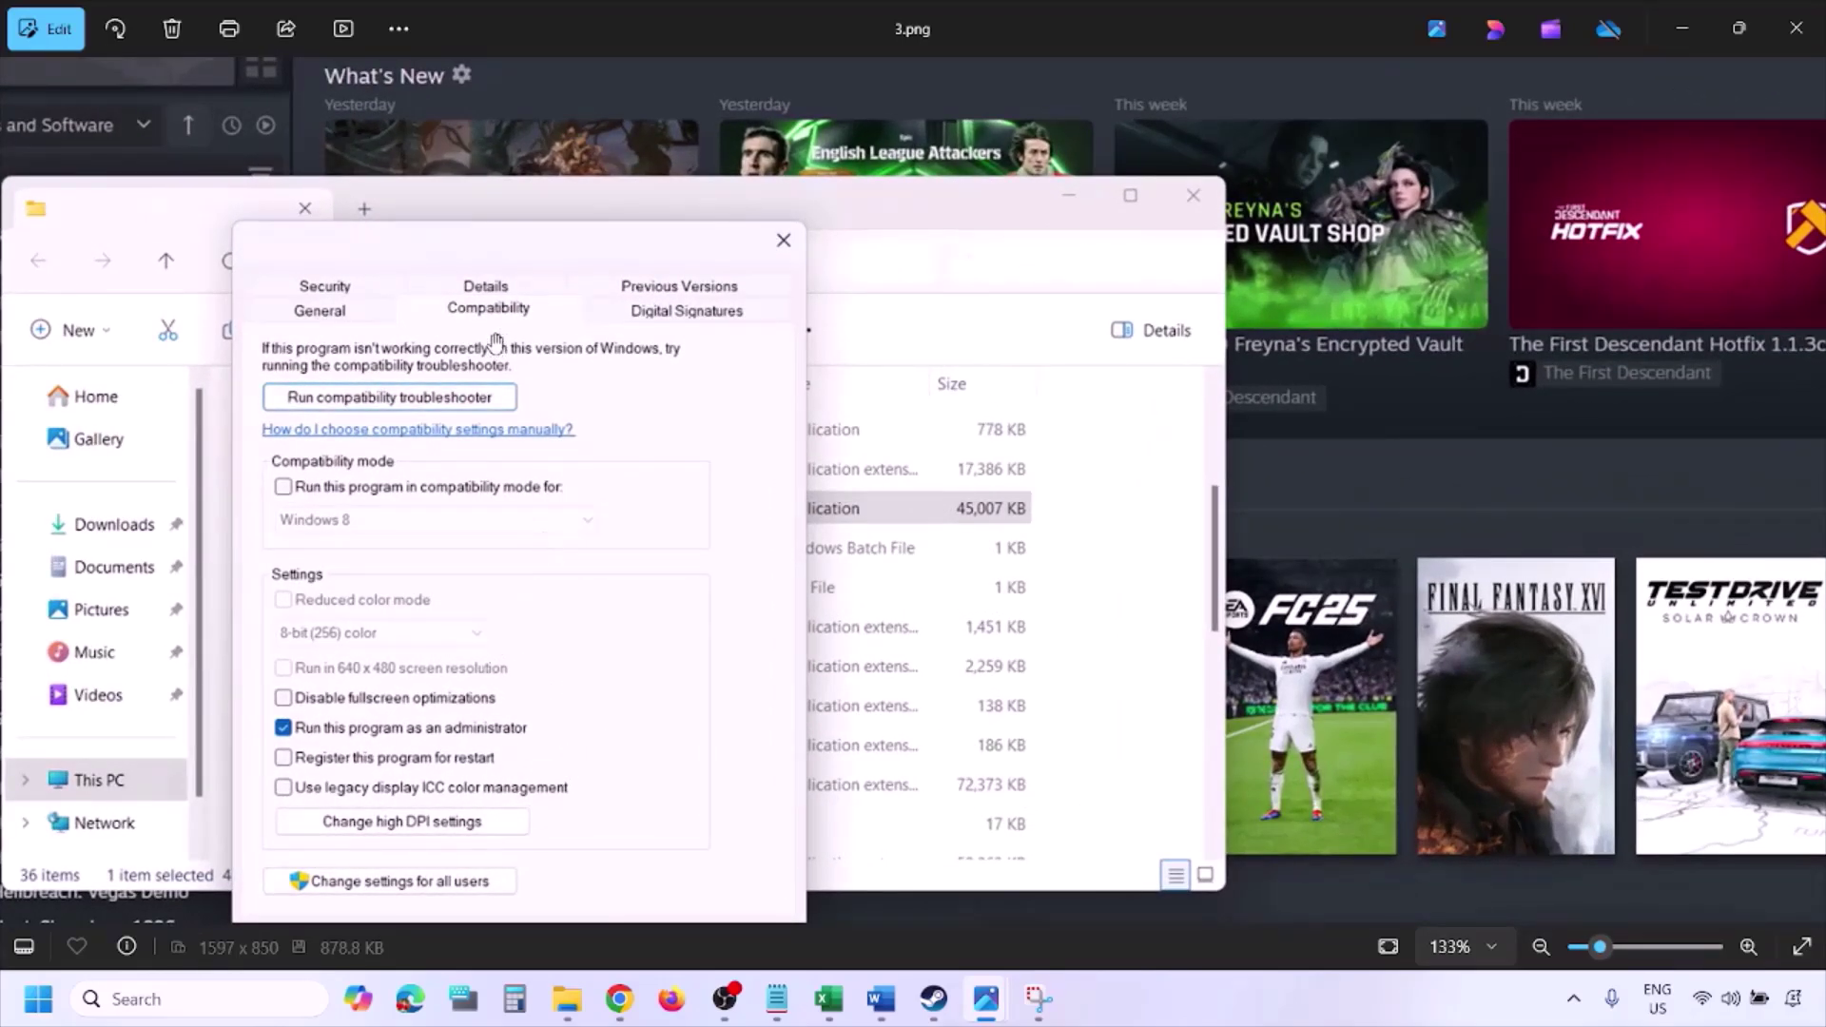
{"action": "left_click_drag", "start_coordinate": [405, 713], "coordinate": [404, 628]}
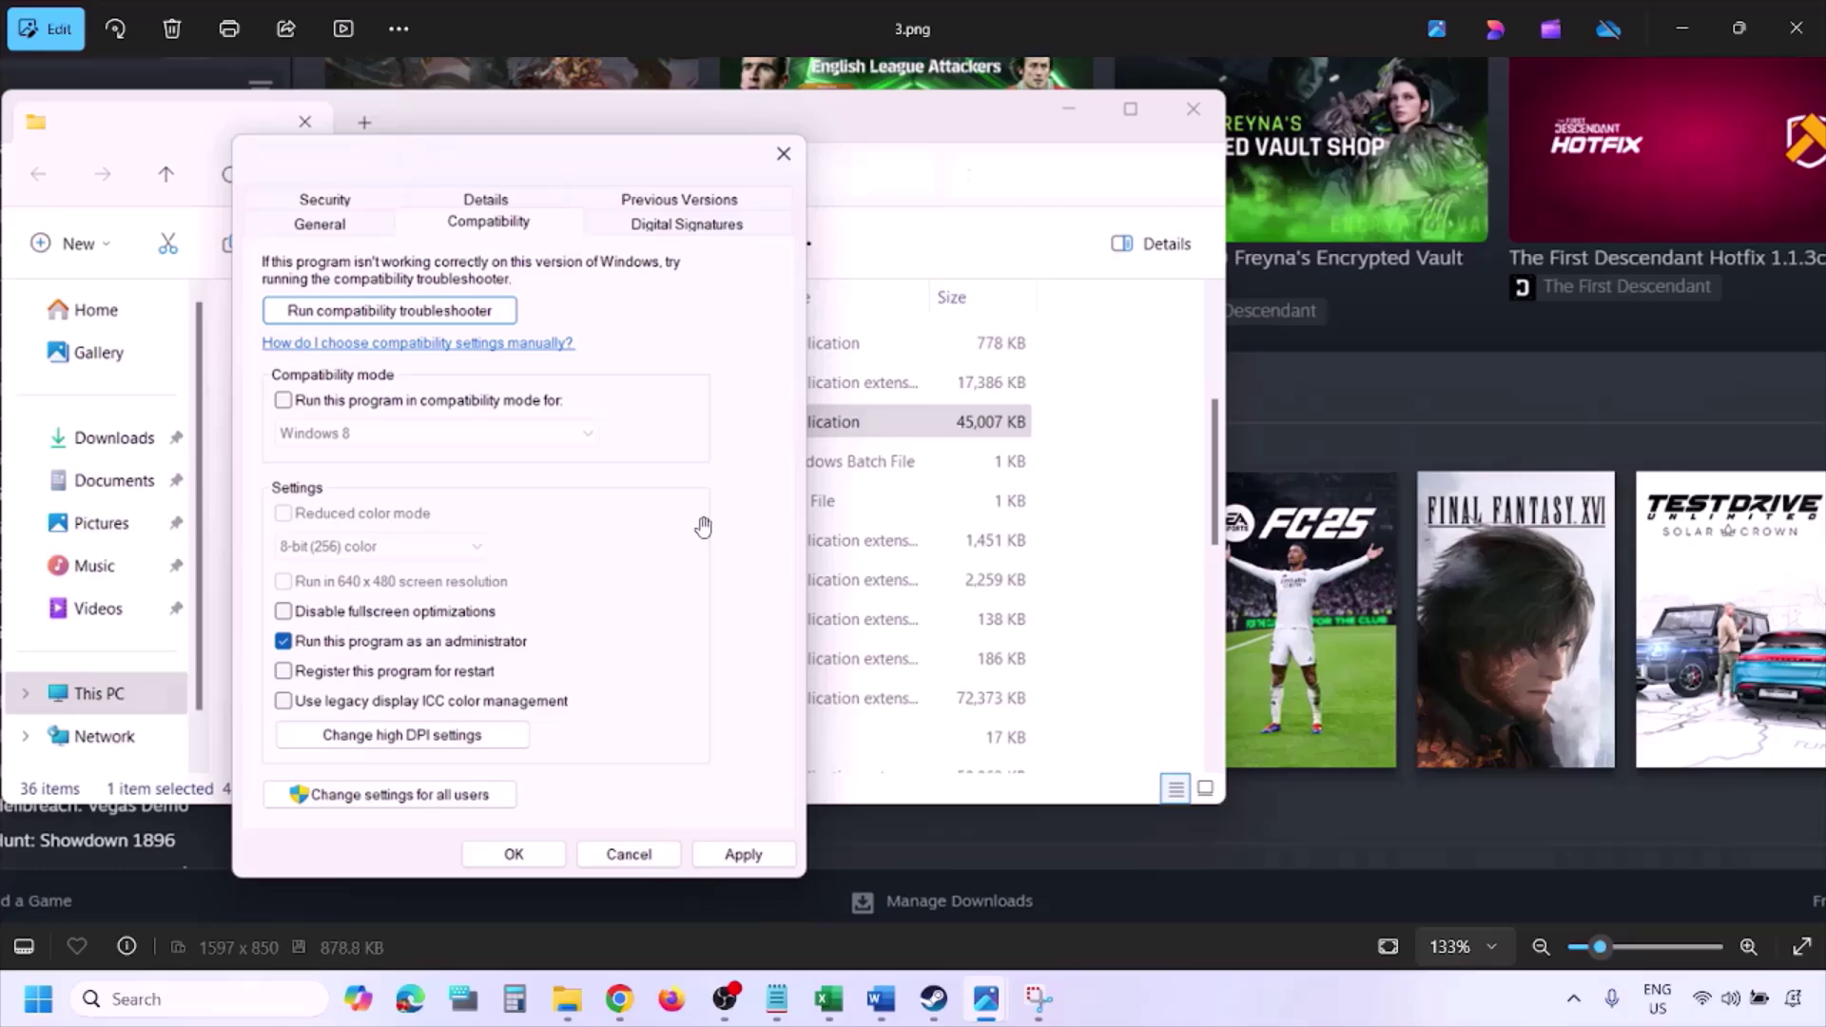
{"action": "scroll", "coordinate": [703, 526], "scroll_direction": "down", "scroll_amount": 2}
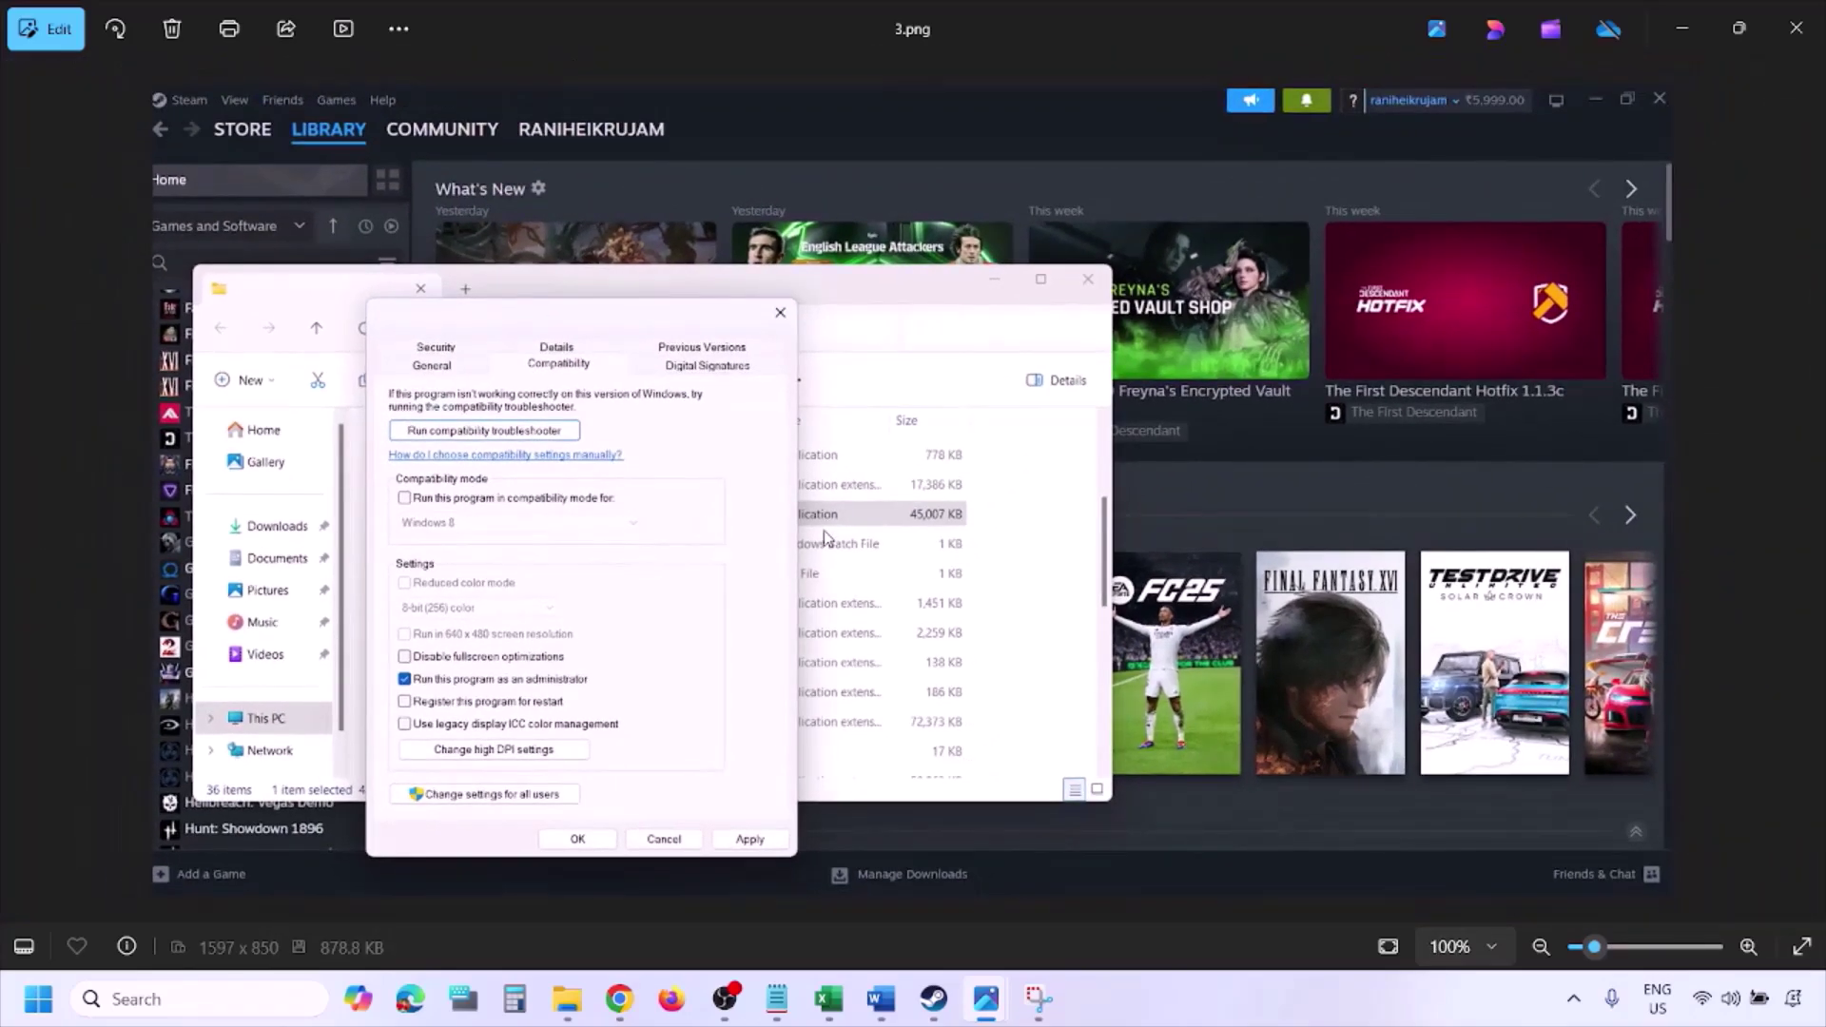
Examine the compatibility mode setting in 4.png and the list of Windows versions in 5.png.
{"action": "key", "text": "Right"}
{"action": "scroll", "coordinate": [824, 539], "scroll_direction": "up", "scroll_amount": 3}
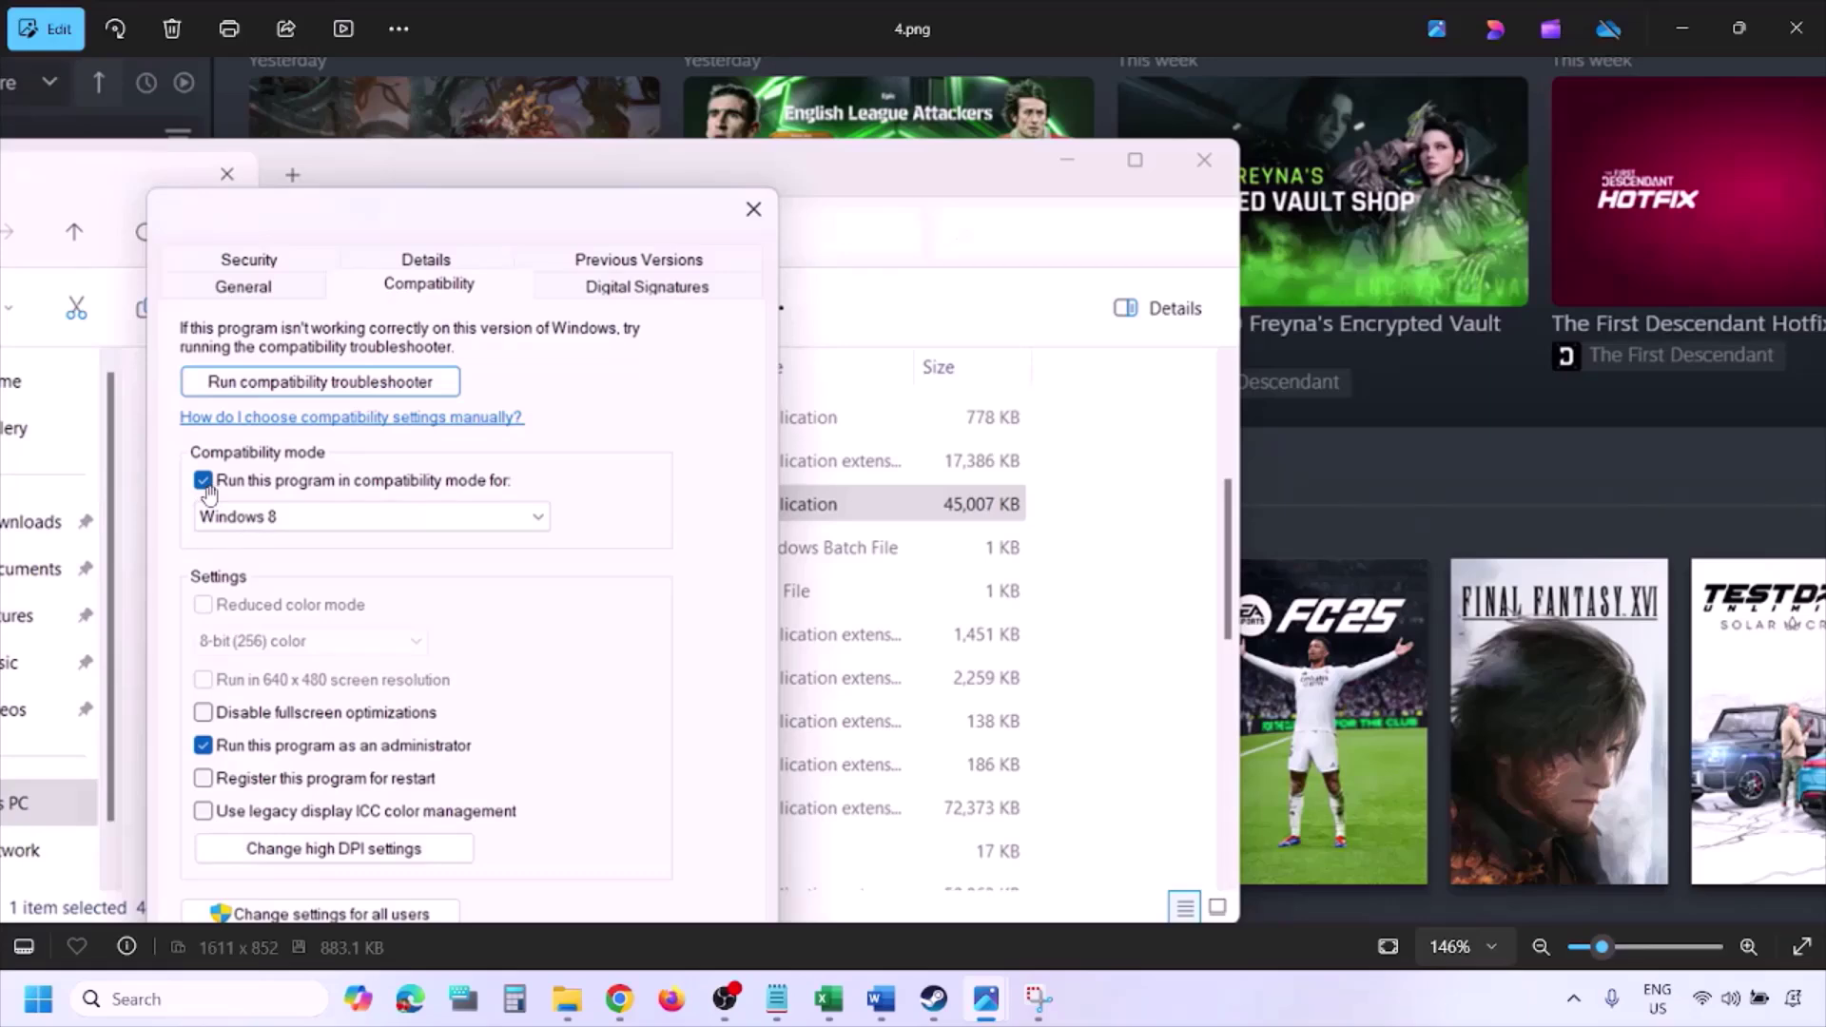
{"action": "left_click_drag", "start_coordinate": [240, 506], "coordinate": [254, 440]}
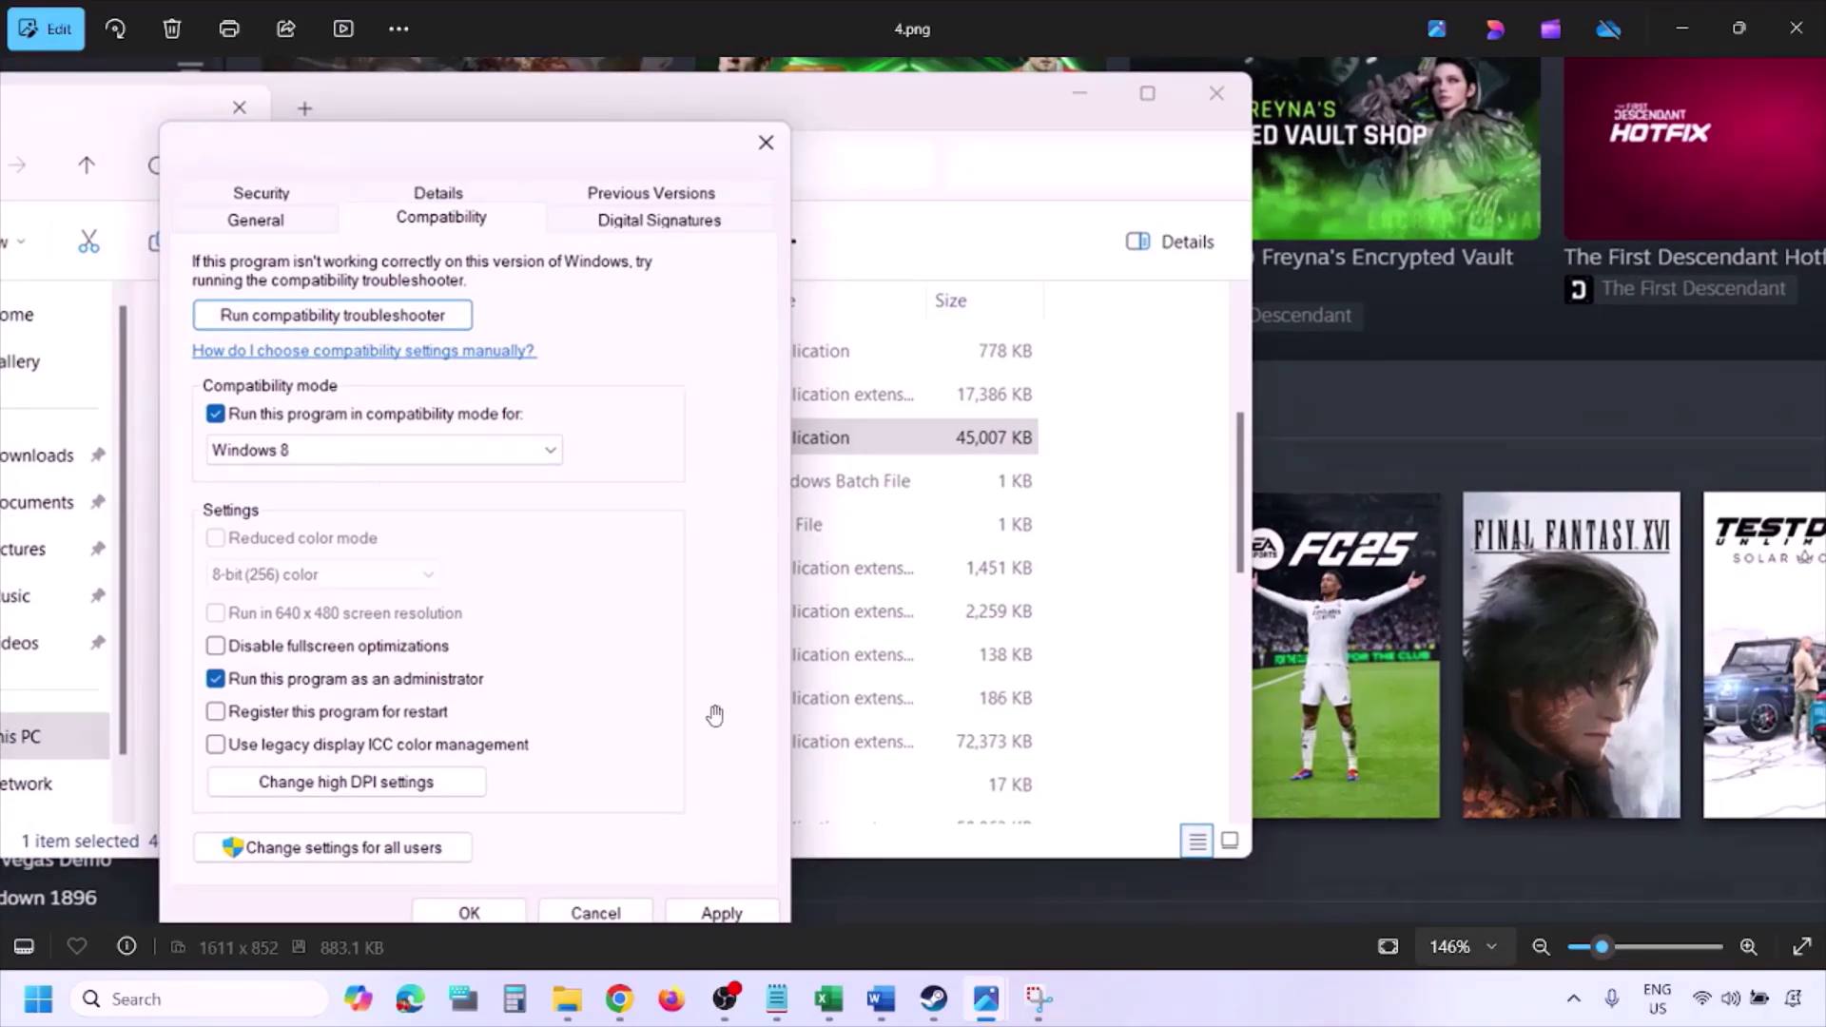
{"action": "left_click_drag", "start_coordinate": [701, 712], "coordinate": [712, 656]}
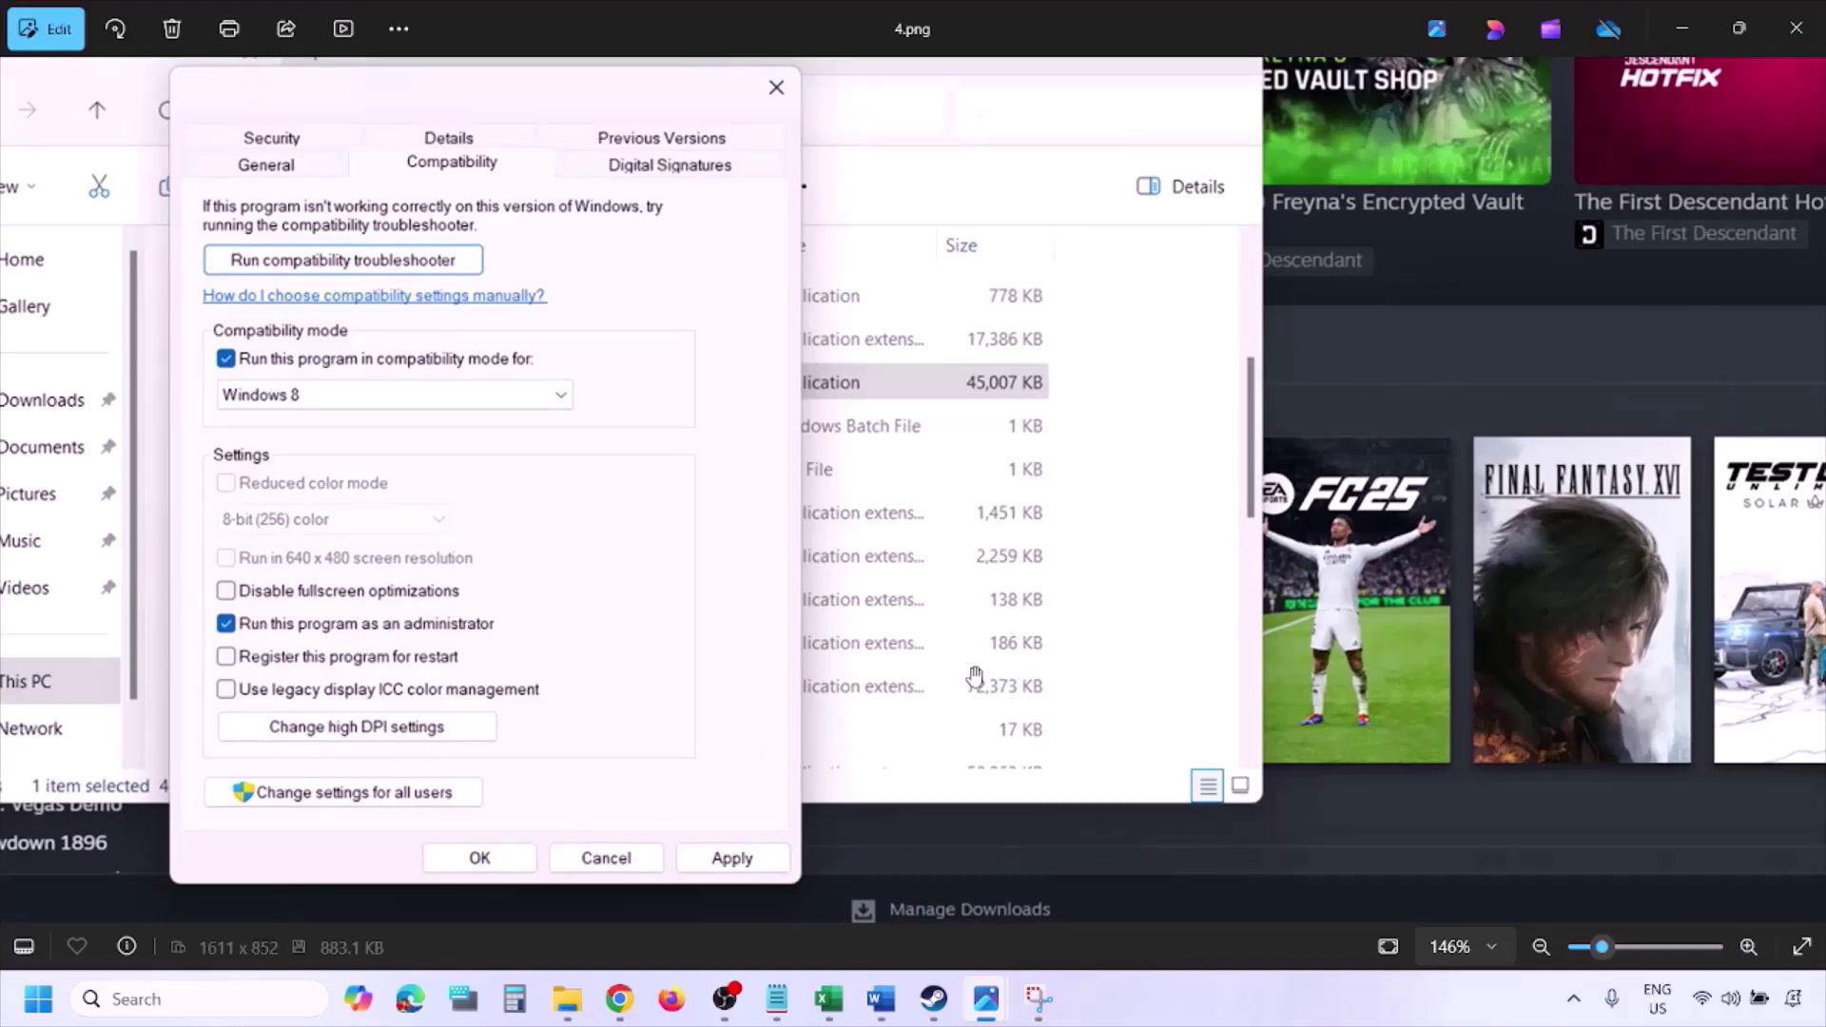
{"action": "key", "text": "Right"}
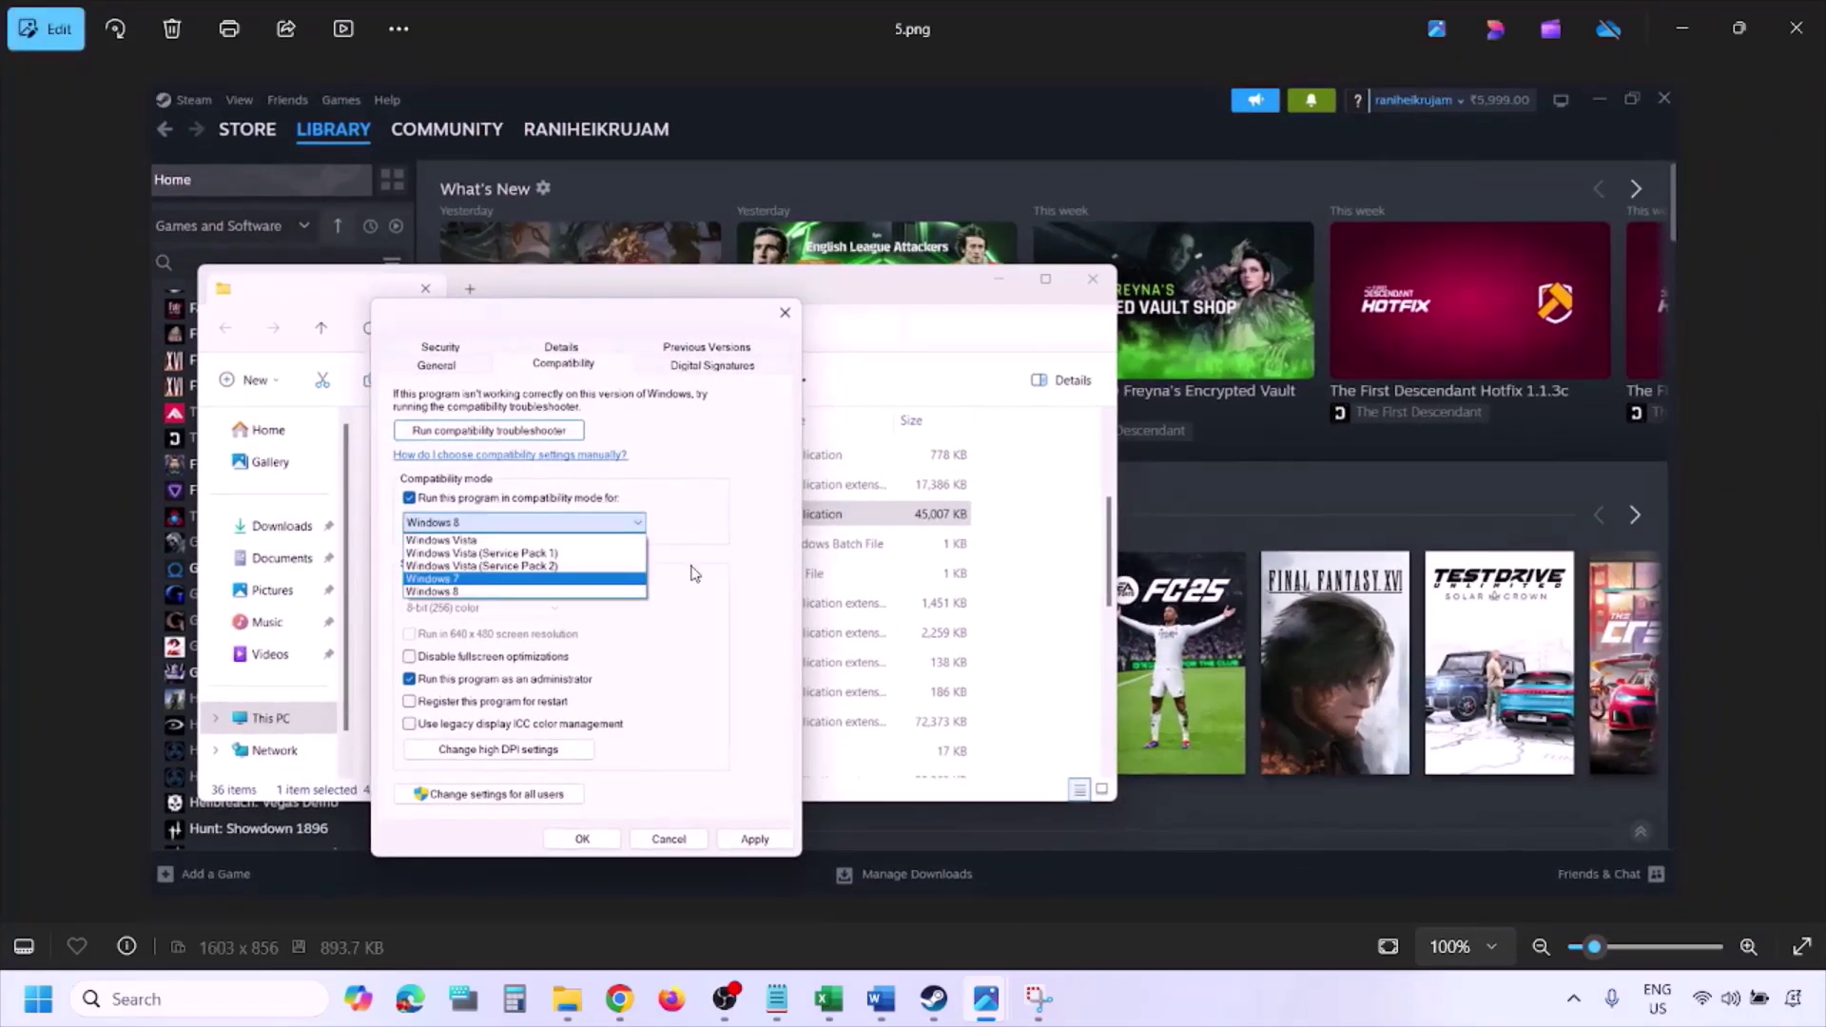
{"action": "scroll", "coordinate": [744, 559], "scroll_direction": "up", "scroll_amount": 3}
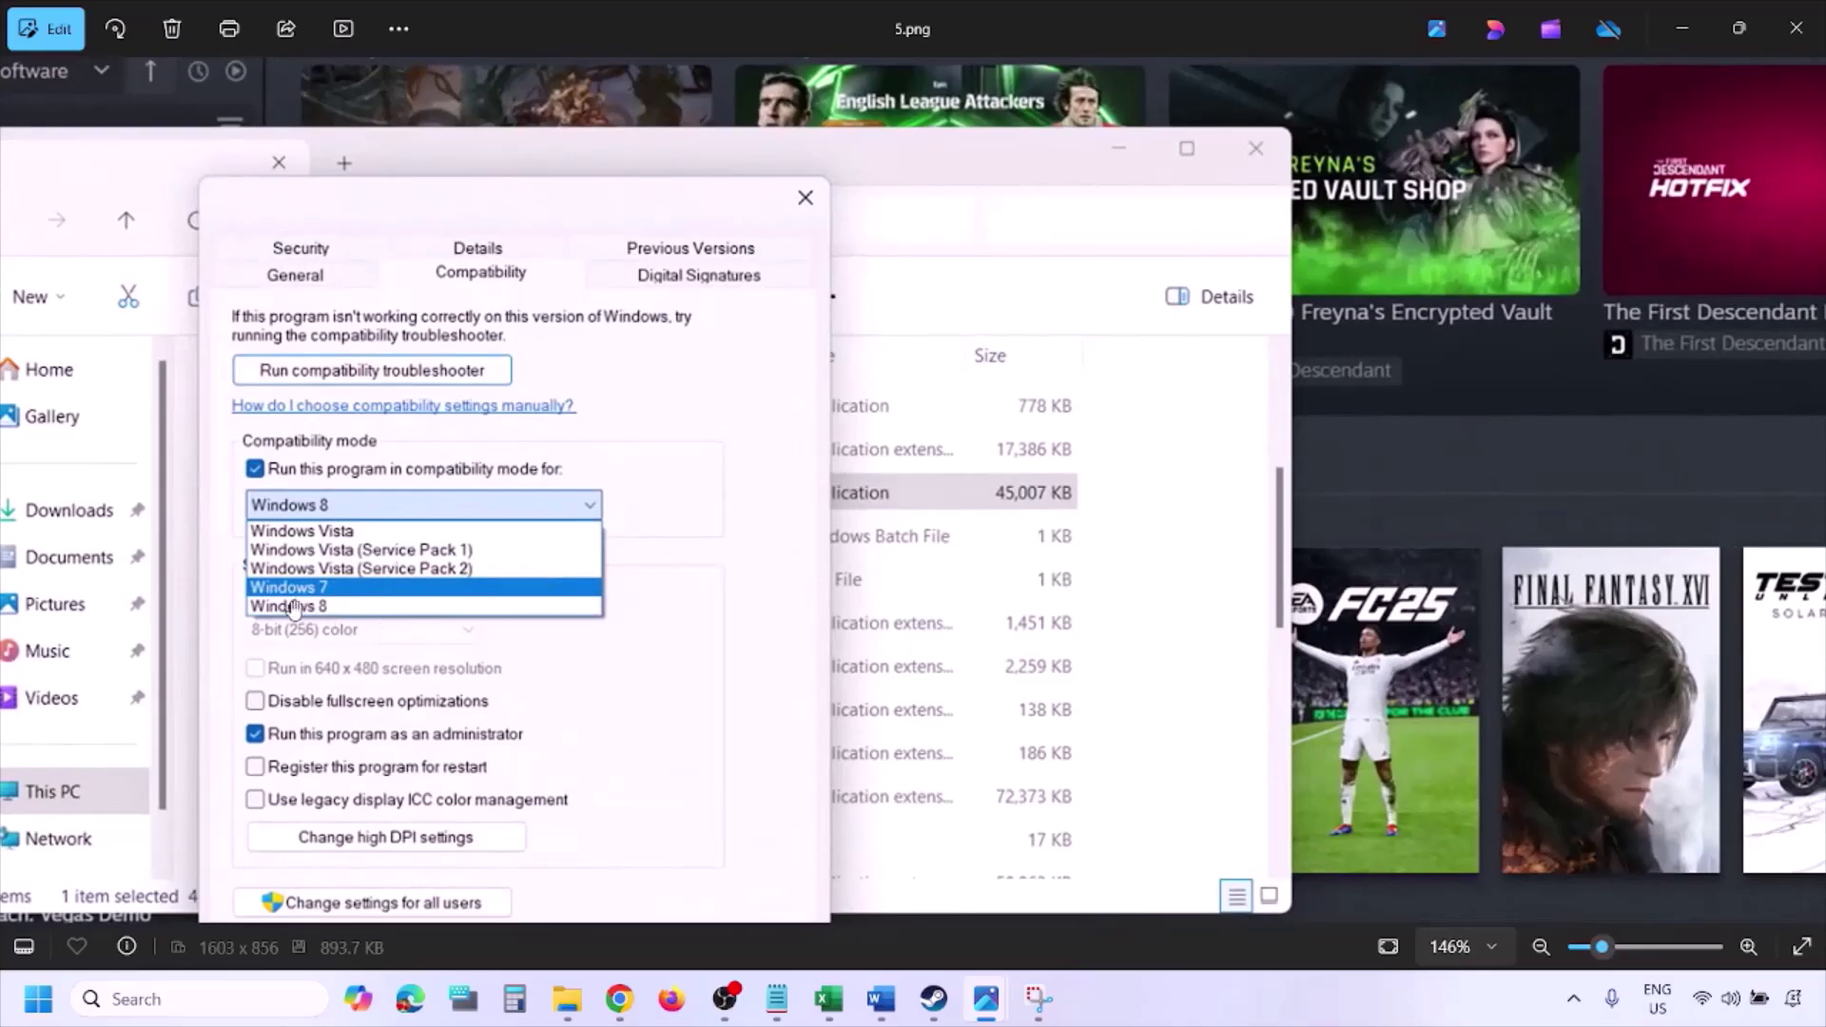
{"action": "scroll", "coordinate": [582, 700], "scroll_direction": "down", "scroll_amount": 3}
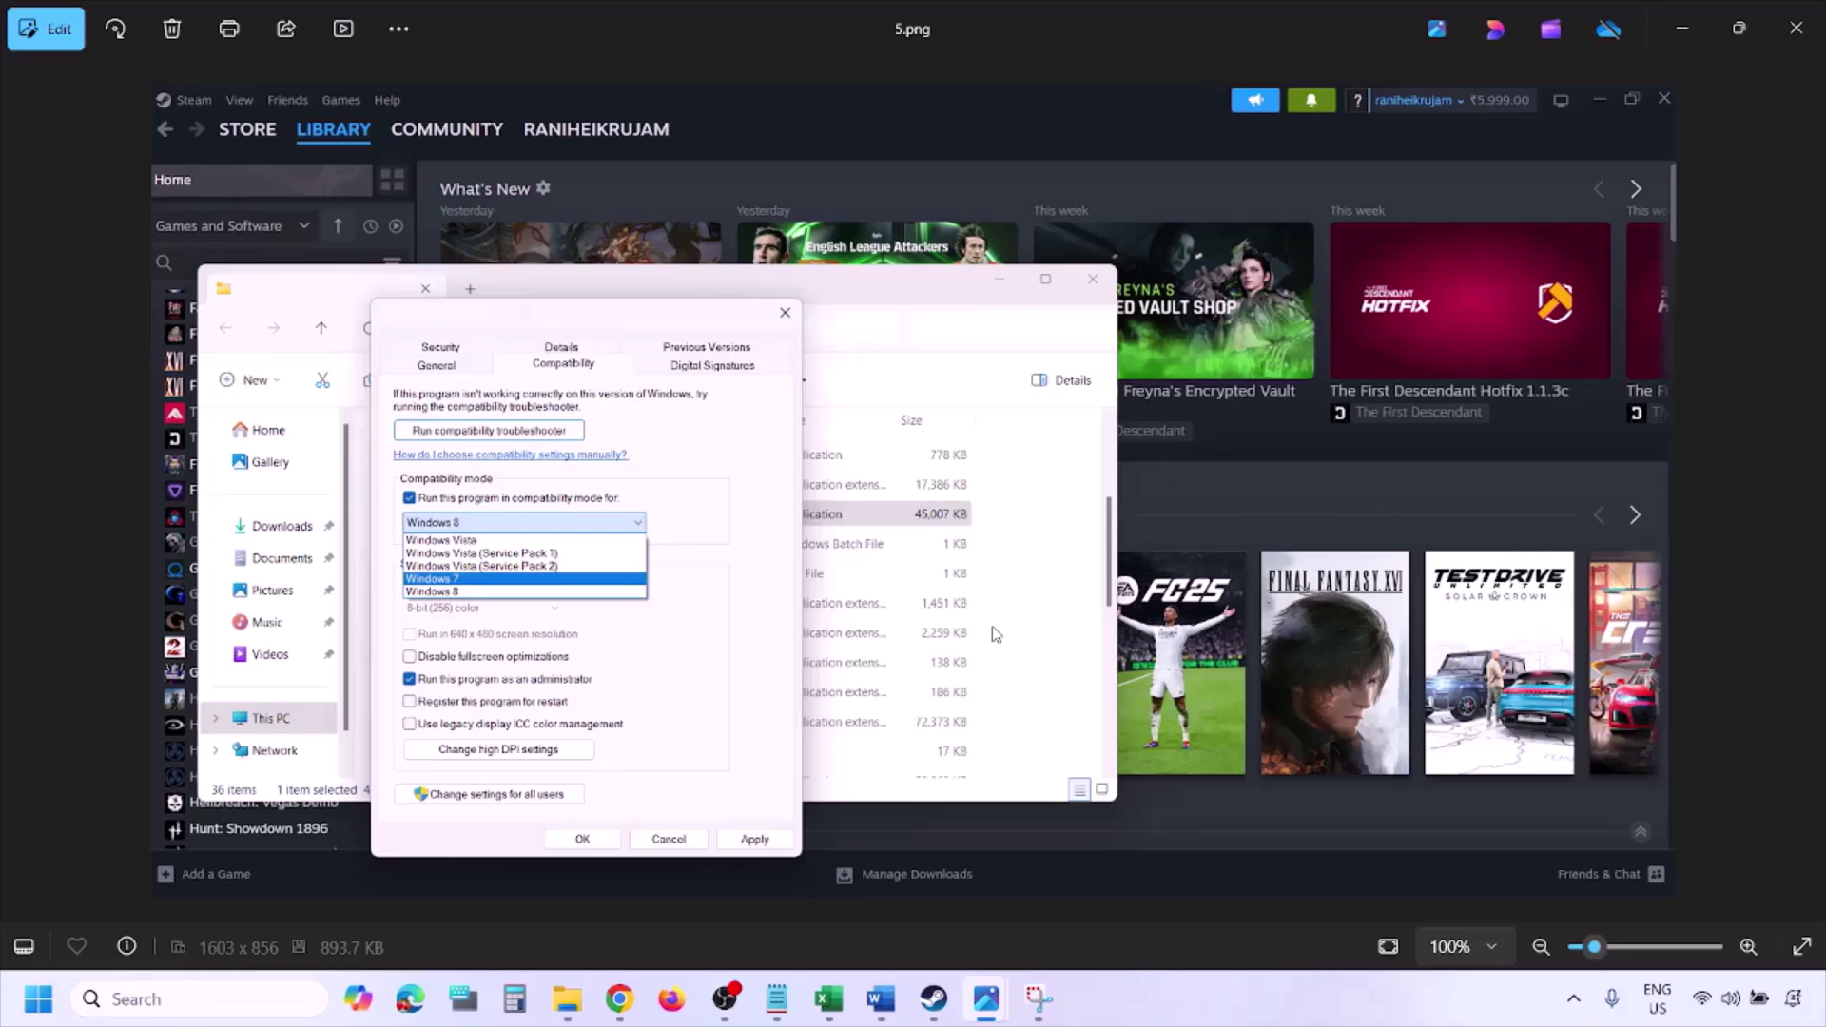
Show 6.png and examine the Windows 7 compatibility mode, fullscreen optimization and administrator settings.
{"action": "key", "text": "Right"}
{"action": "scroll", "coordinate": [596, 560], "scroll_direction": "up", "scroll_amount": 3}
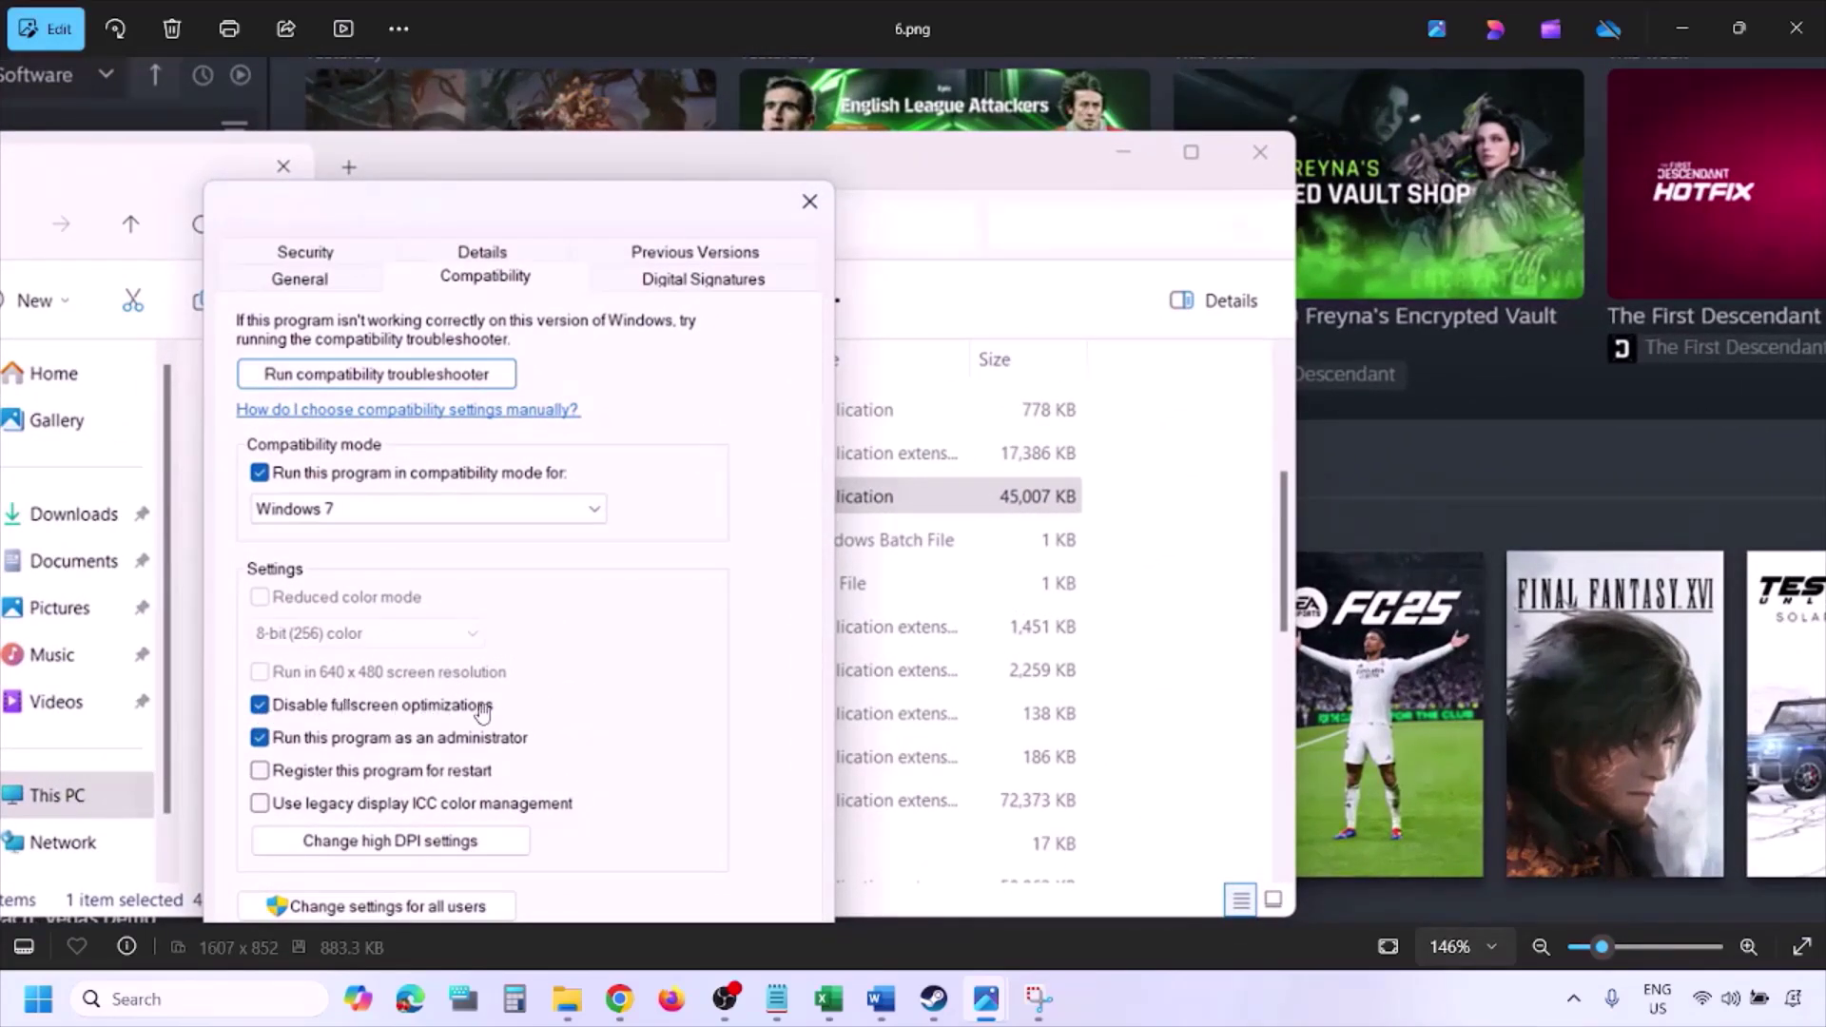
{"action": "left_click_drag", "start_coordinate": [518, 681], "coordinate": [599, 494]}
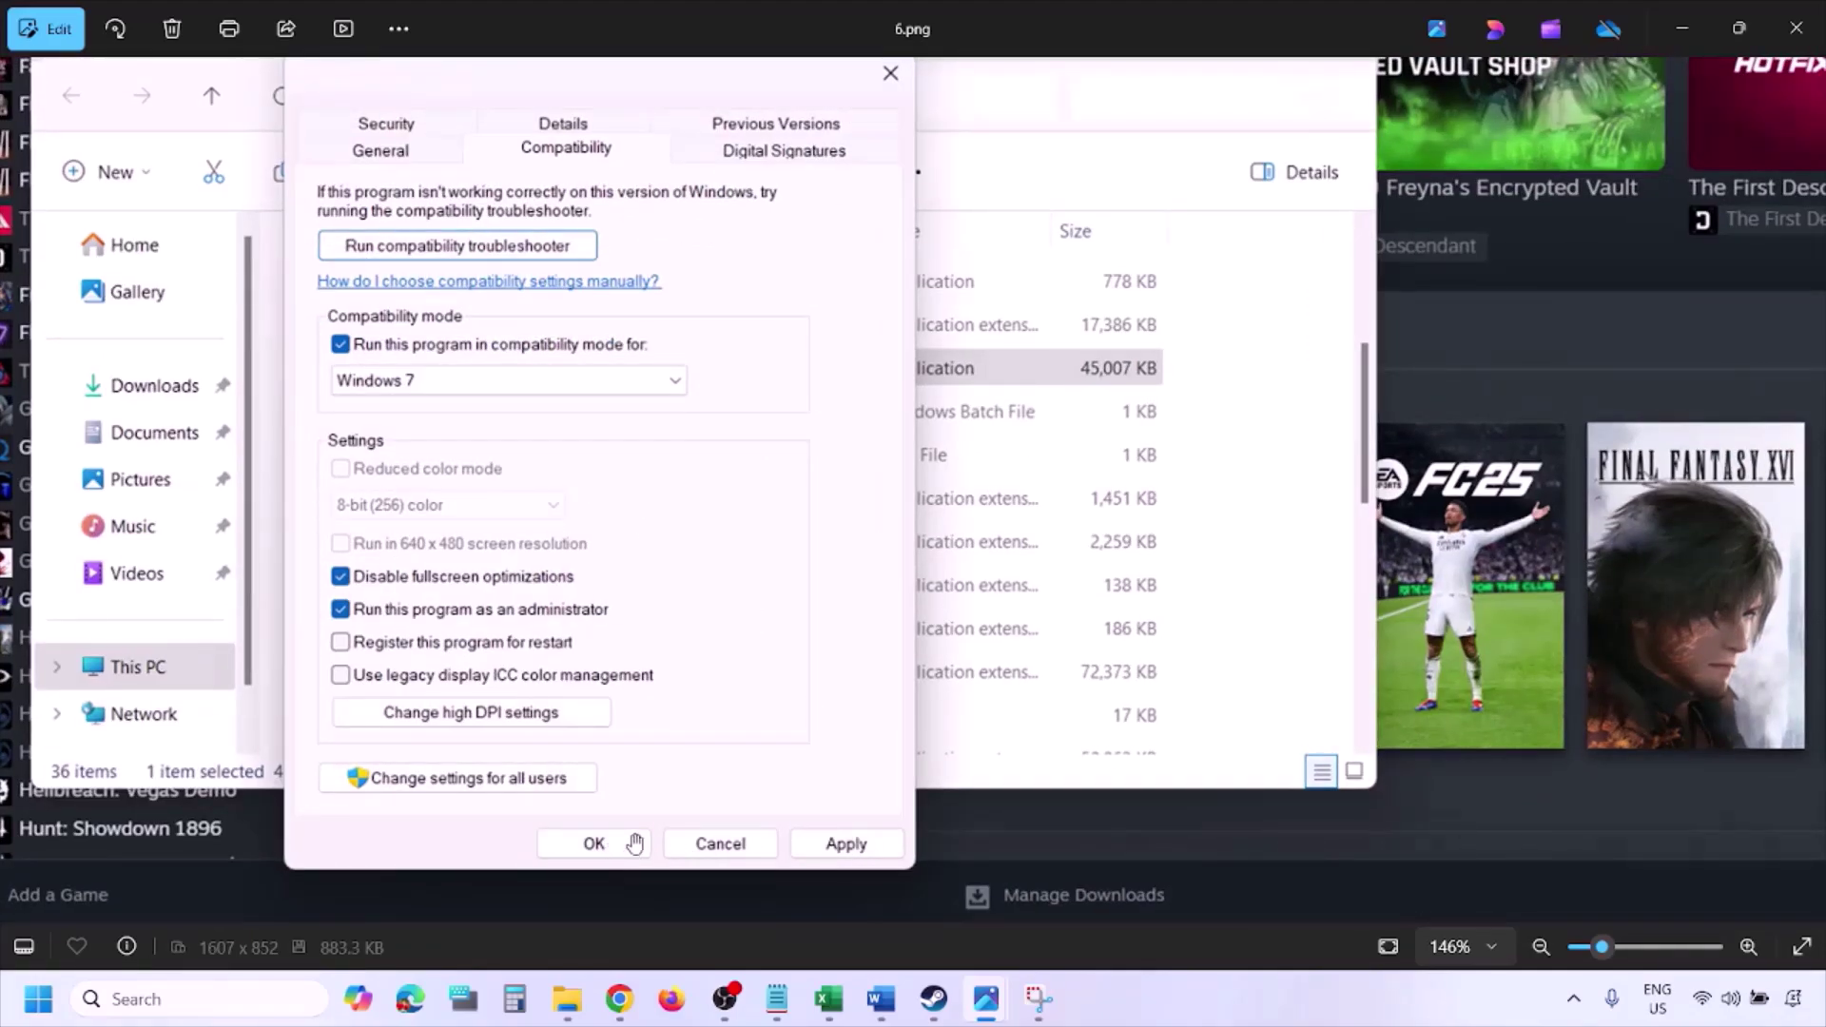
{"action": "scroll", "coordinate": [634, 843], "scroll_direction": "down", "scroll_amount": 3}
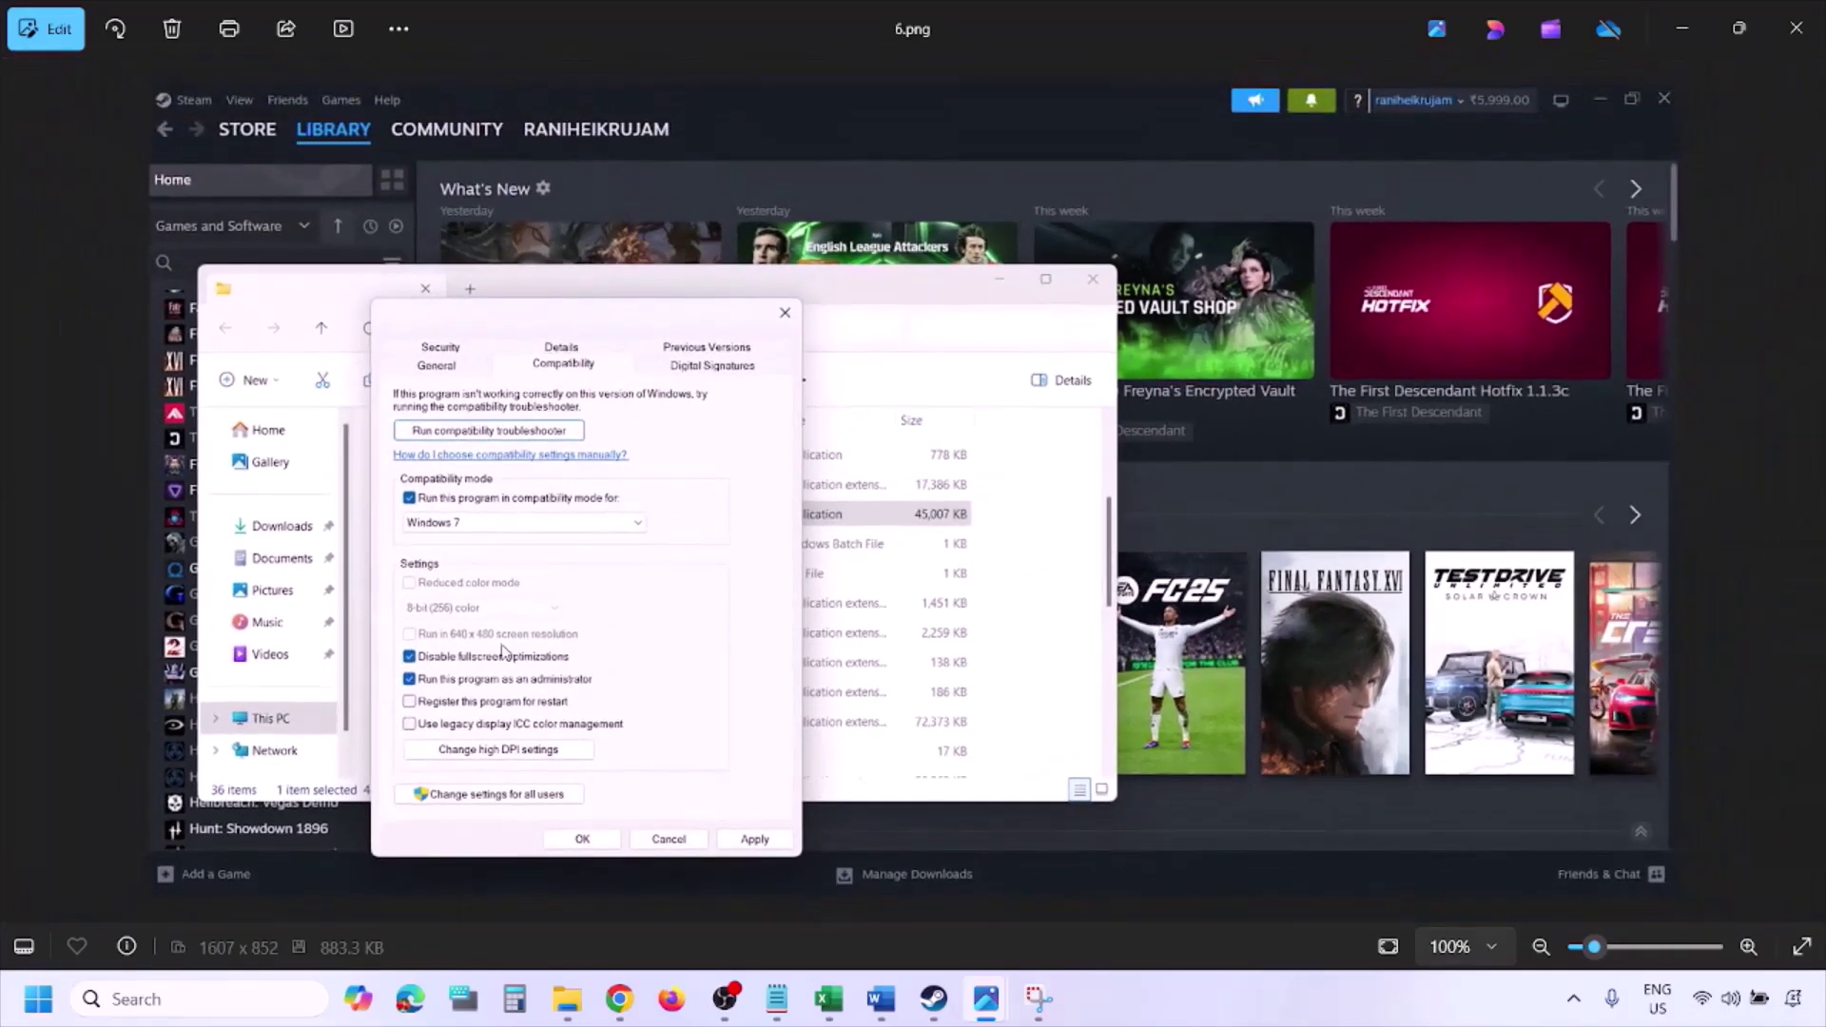
{"action": "scroll", "coordinate": [504, 650], "scroll_direction": "up", "scroll_amount": 4}
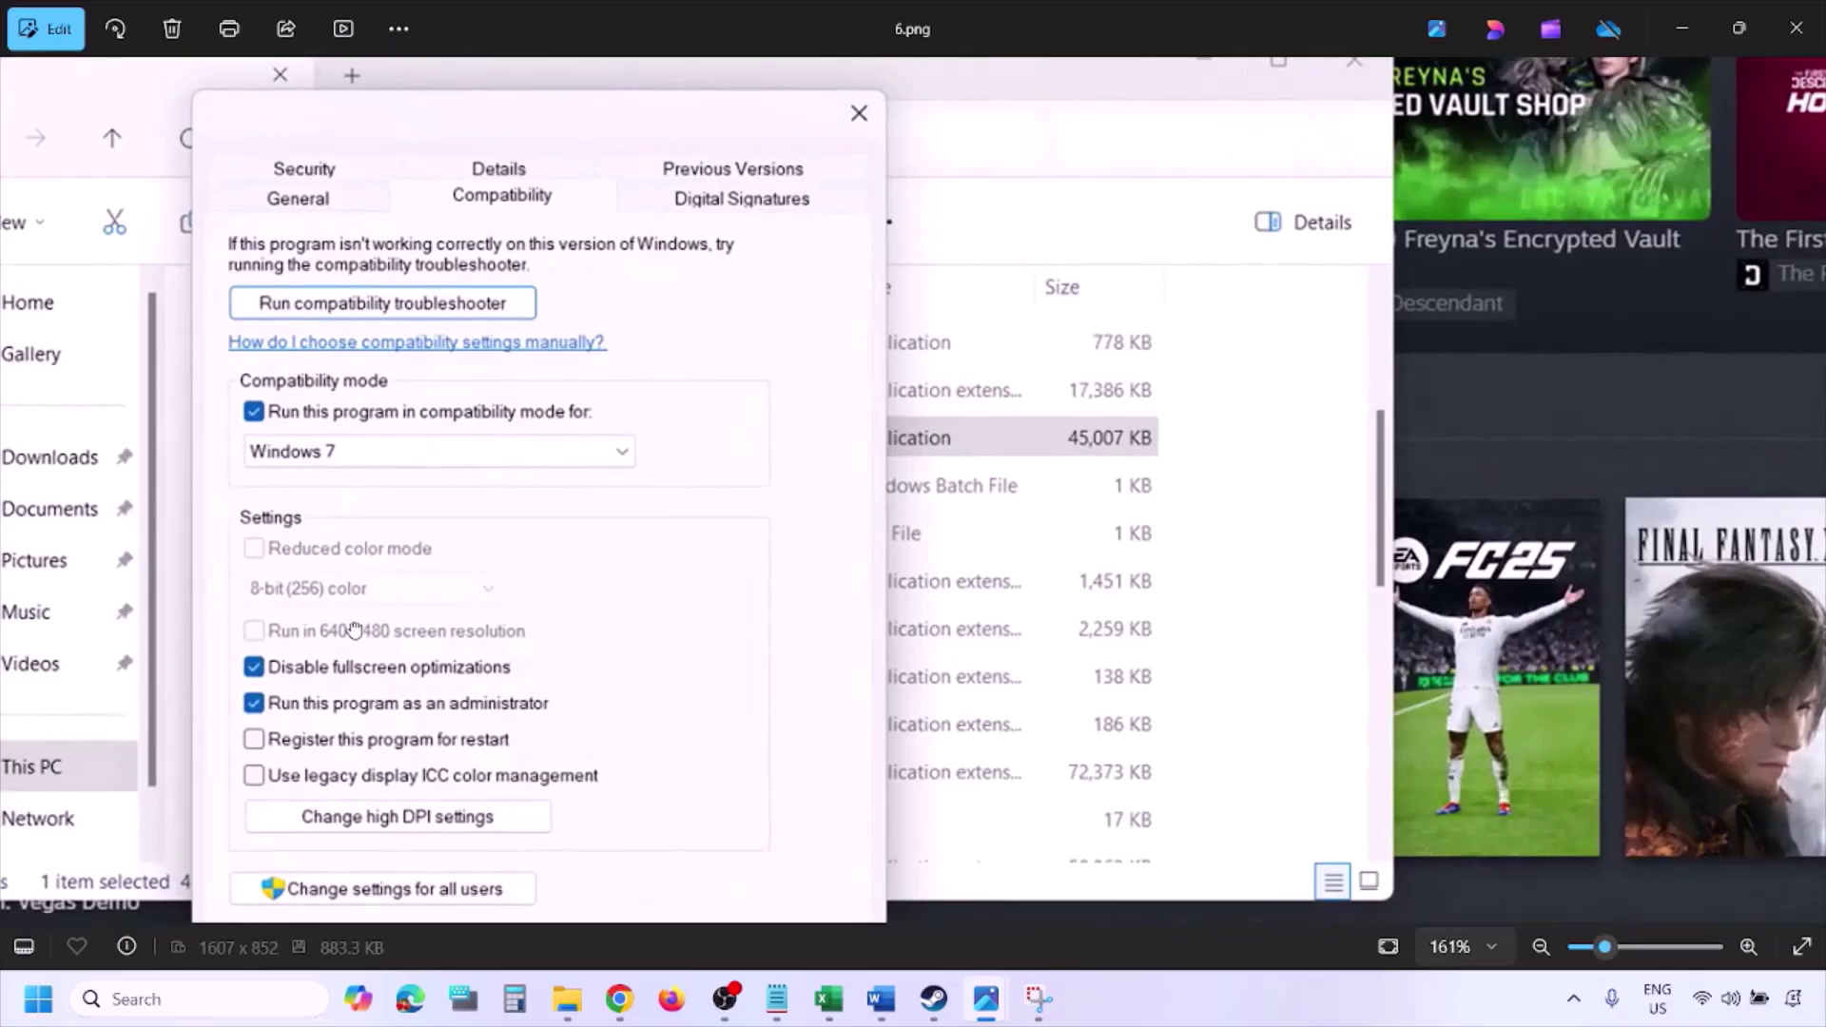
{"action": "left_click_drag", "start_coordinate": [354, 630], "coordinate": [448, 611]}
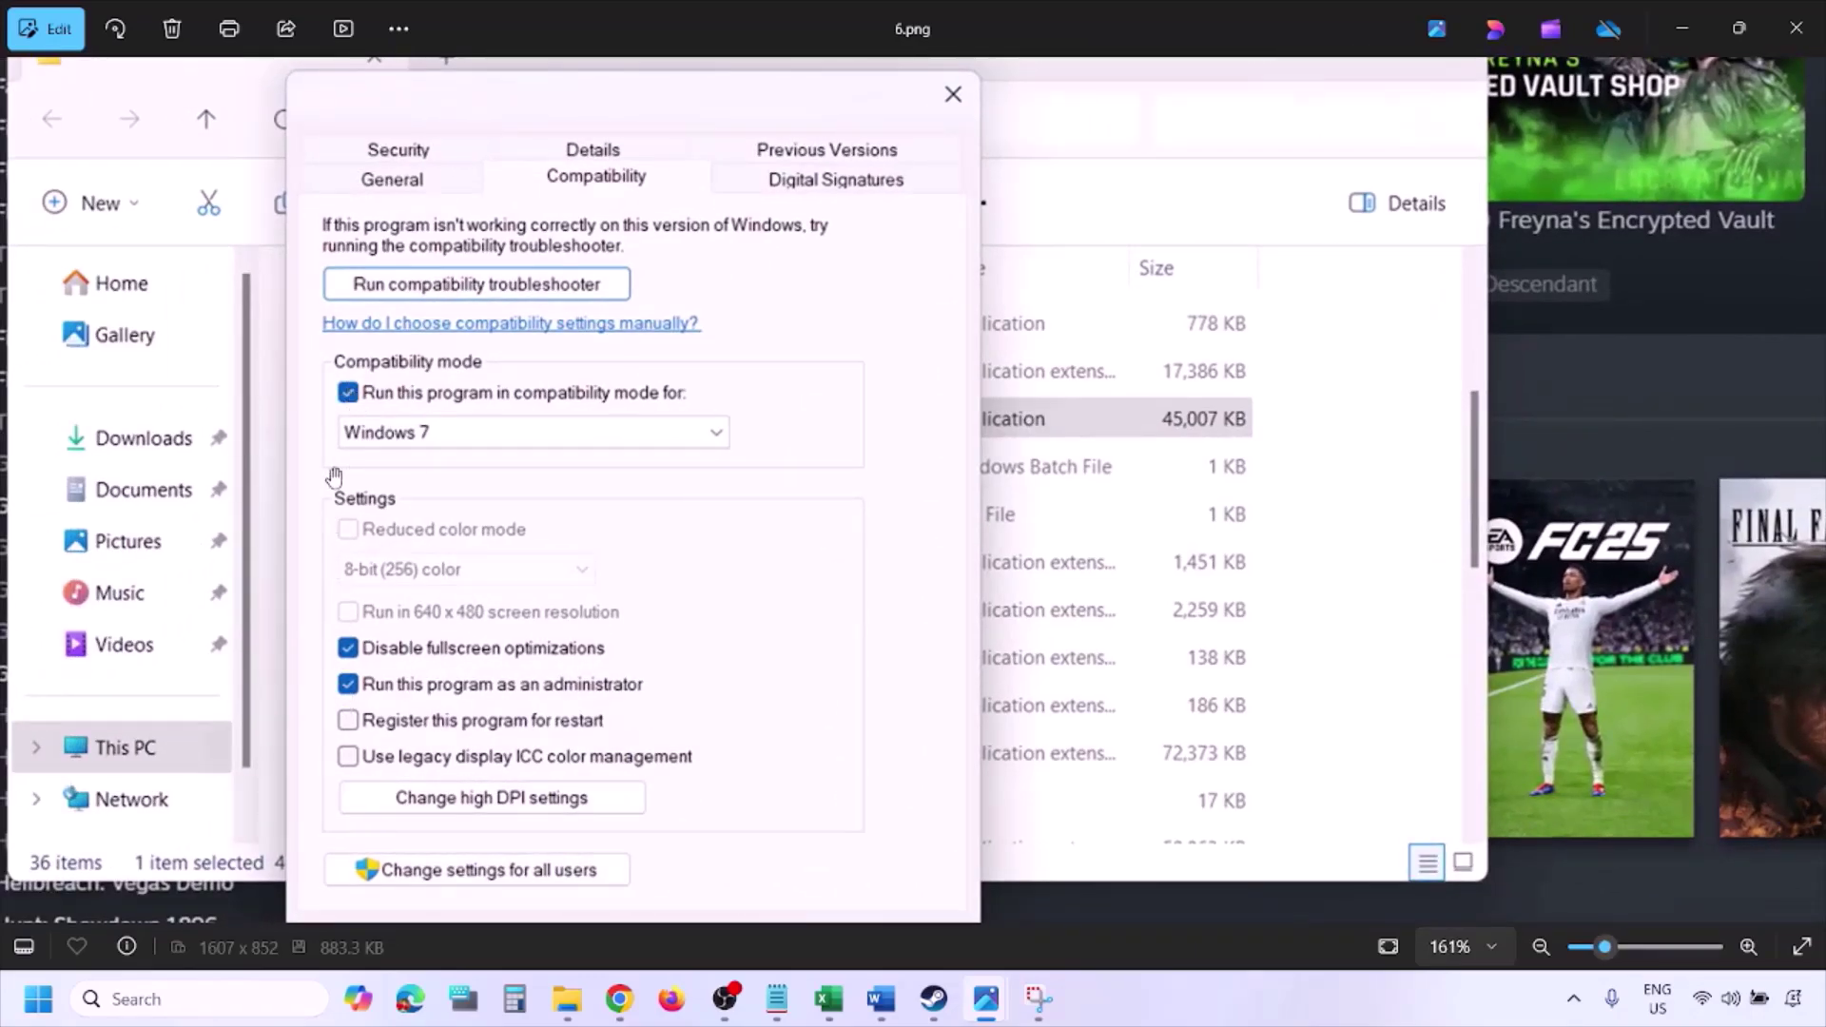
{"action": "scroll", "coordinate": [516, 559], "scroll_direction": "down", "scroll_amount": 1}
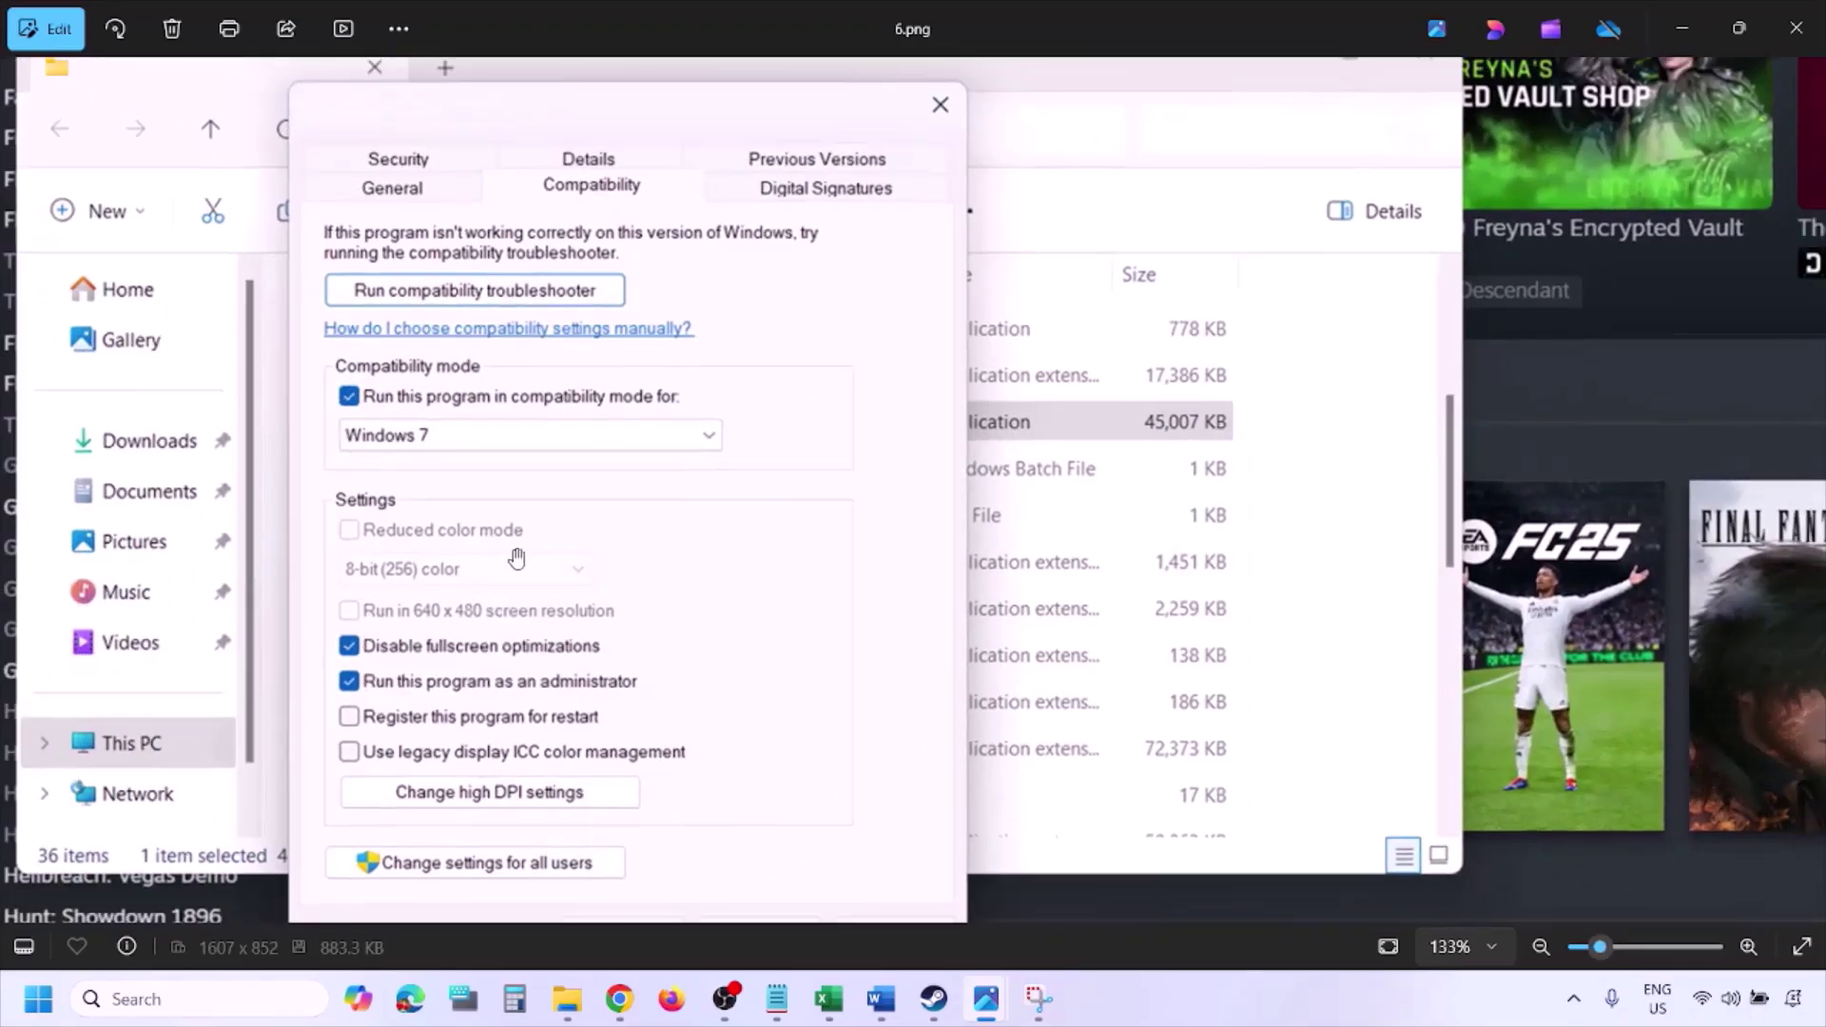
{"action": "scroll", "coordinate": [517, 559], "scroll_direction": "down", "scroll_amount": 1}
Show 7.png and examine the cleared compatibility options down to the Apply and OK choices.
{"action": "key", "text": "Right"}
{"action": "scroll", "coordinate": [514, 556], "scroll_direction": "up", "scroll_amount": 3}
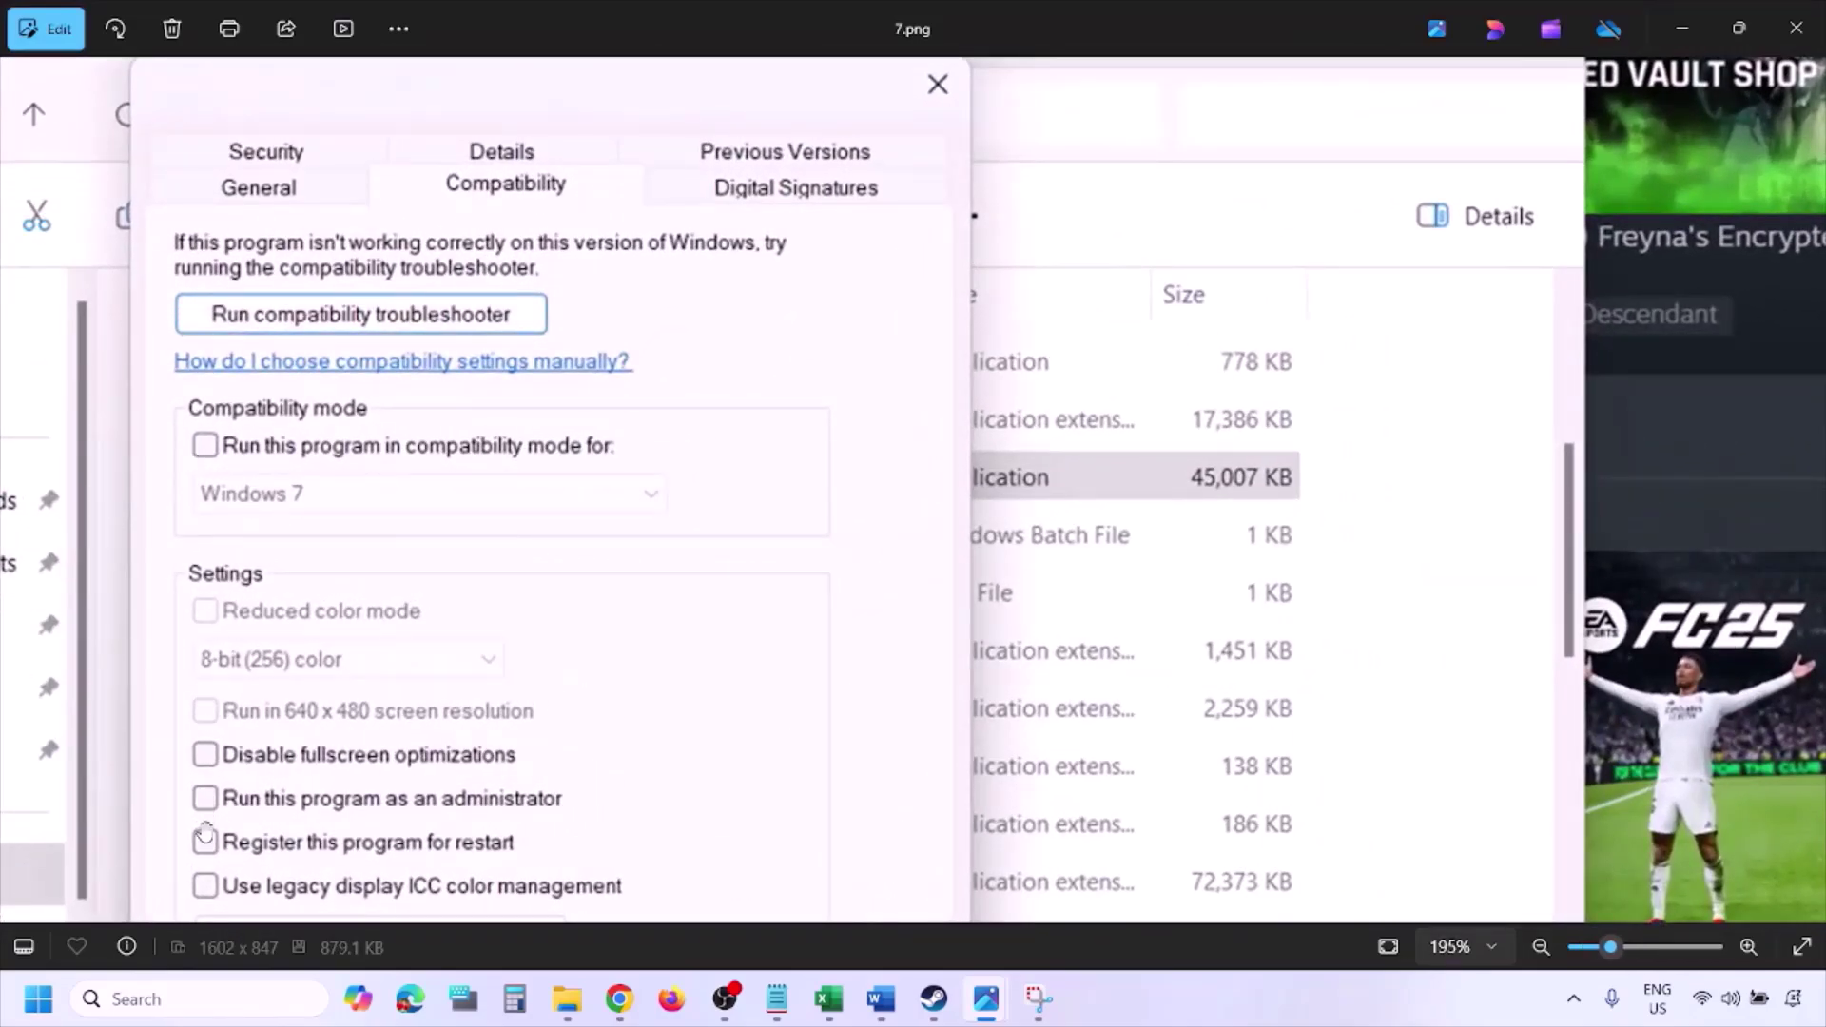
{"action": "scroll", "coordinate": [293, 618], "scroll_direction": "down", "scroll_amount": 1}
{"action": "scroll", "coordinate": [293, 617], "scroll_direction": "down", "scroll_amount": 1}
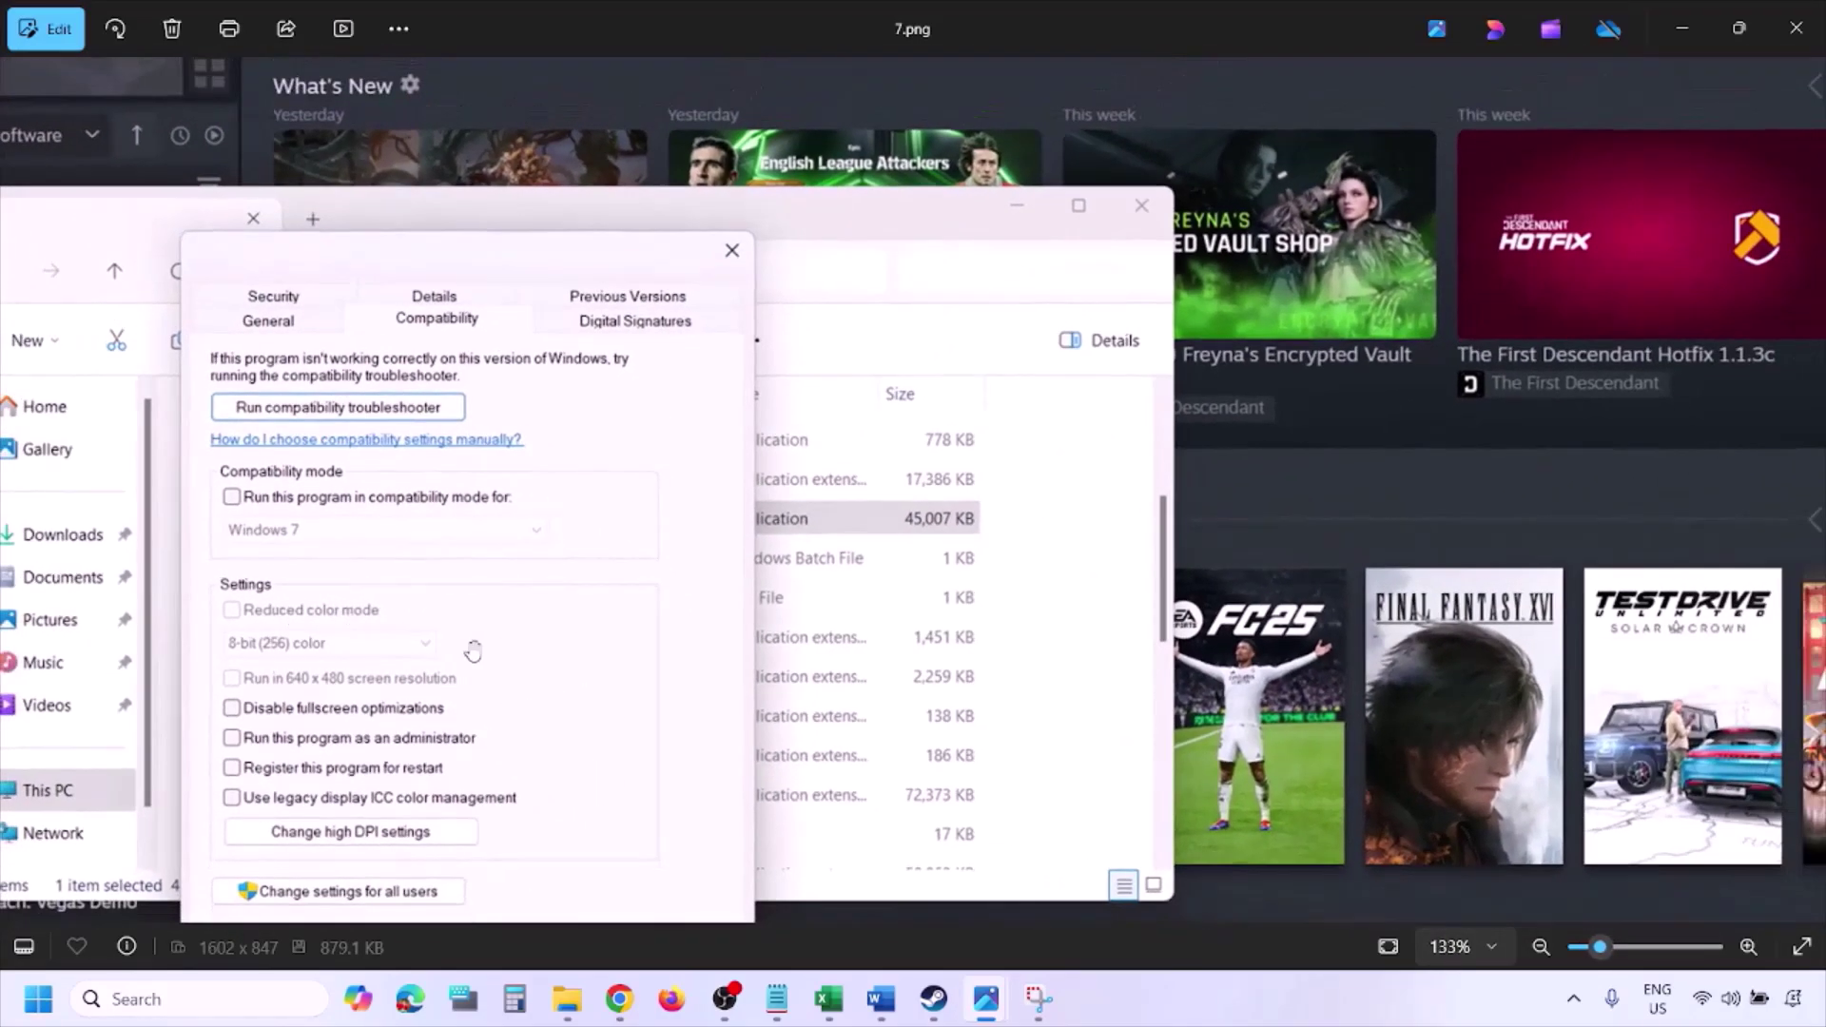
{"action": "left_click_drag", "start_coordinate": [471, 651], "coordinate": [478, 519]}
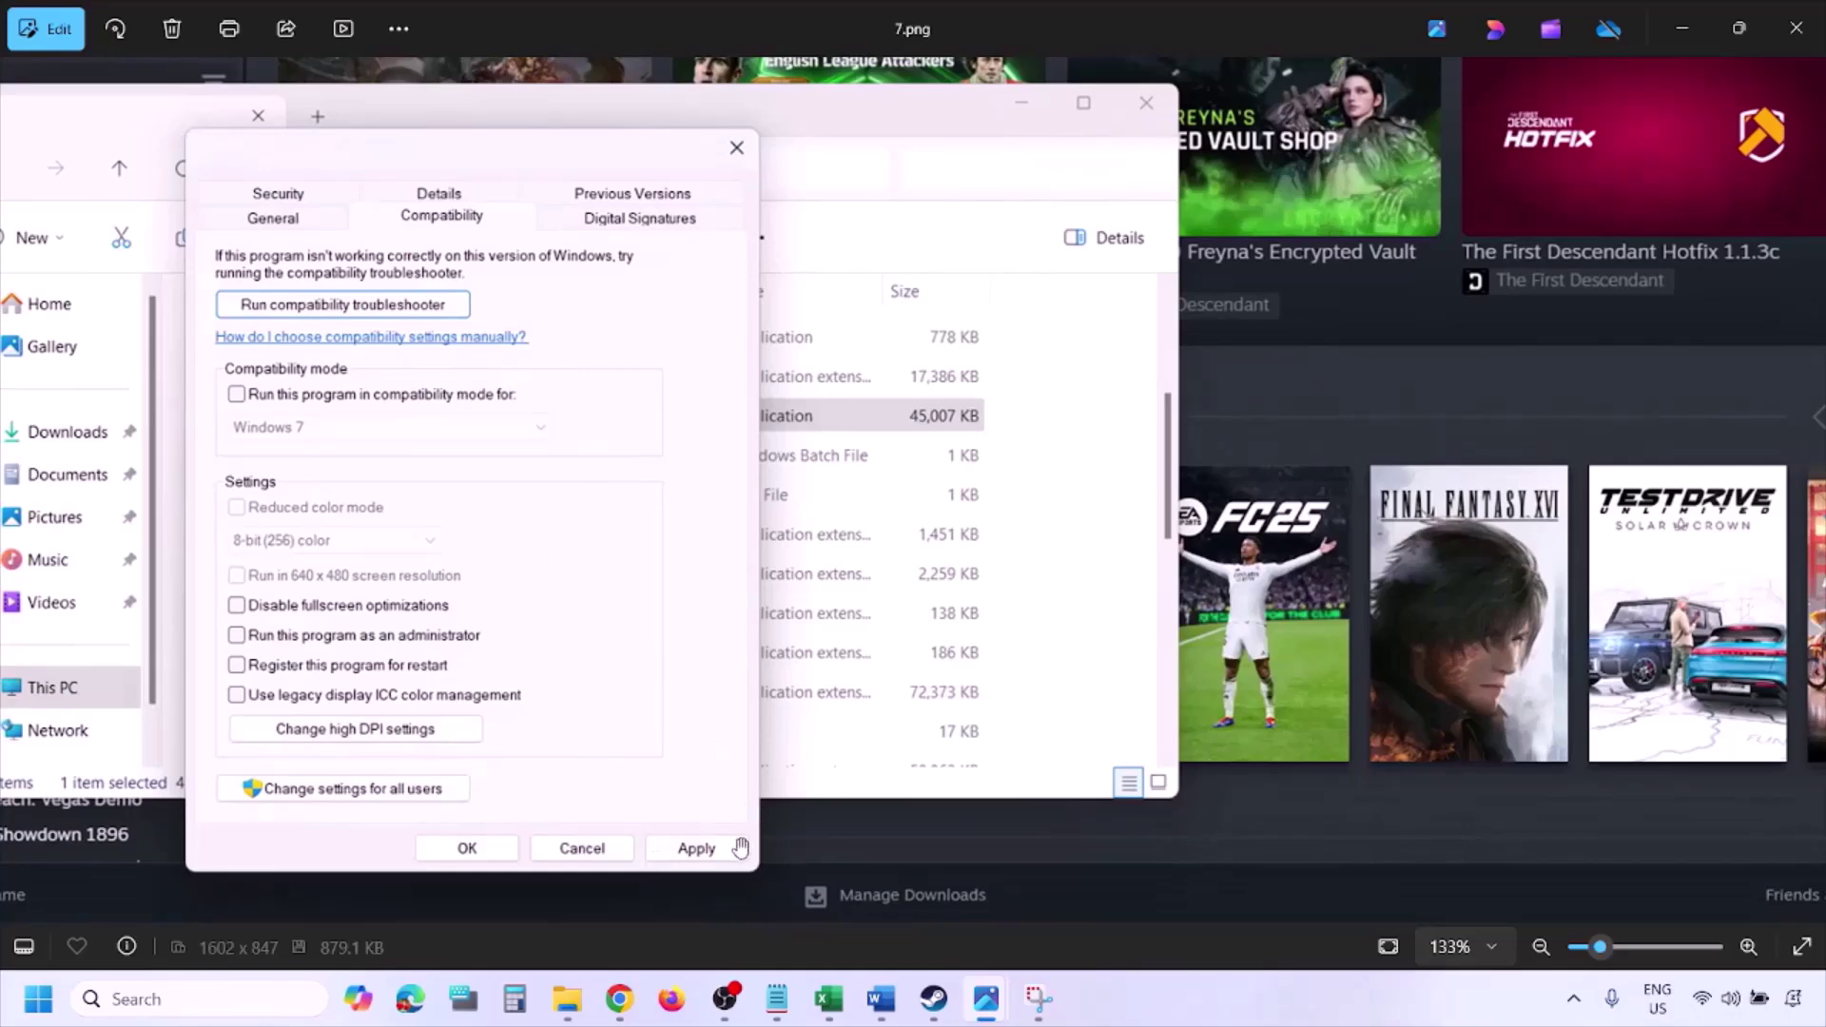
Switch to the Word document, move to Step 3 on verifying game files, and show 0.png with the game's Properties option in Photos.
{"action": "left_click", "coordinate": [1139, 996]}
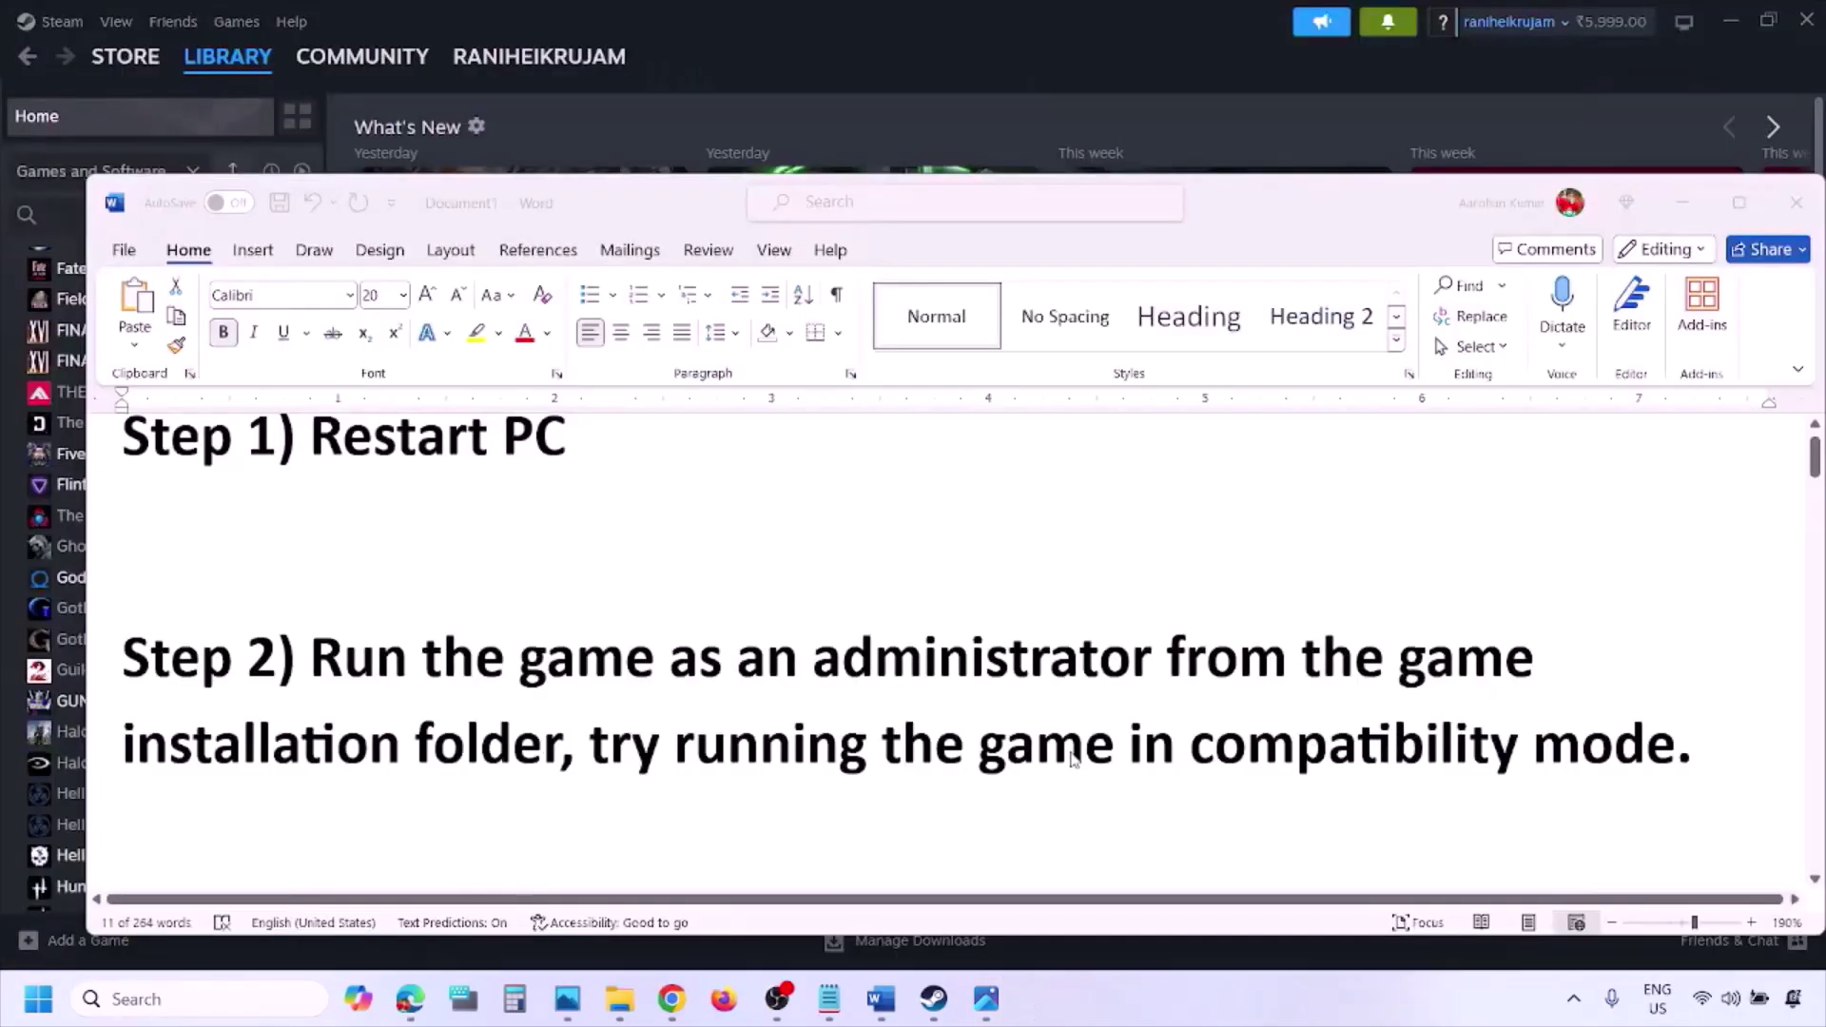
{"action": "scroll", "coordinate": [994, 706], "scroll_direction": "down", "scroll_amount": 5}
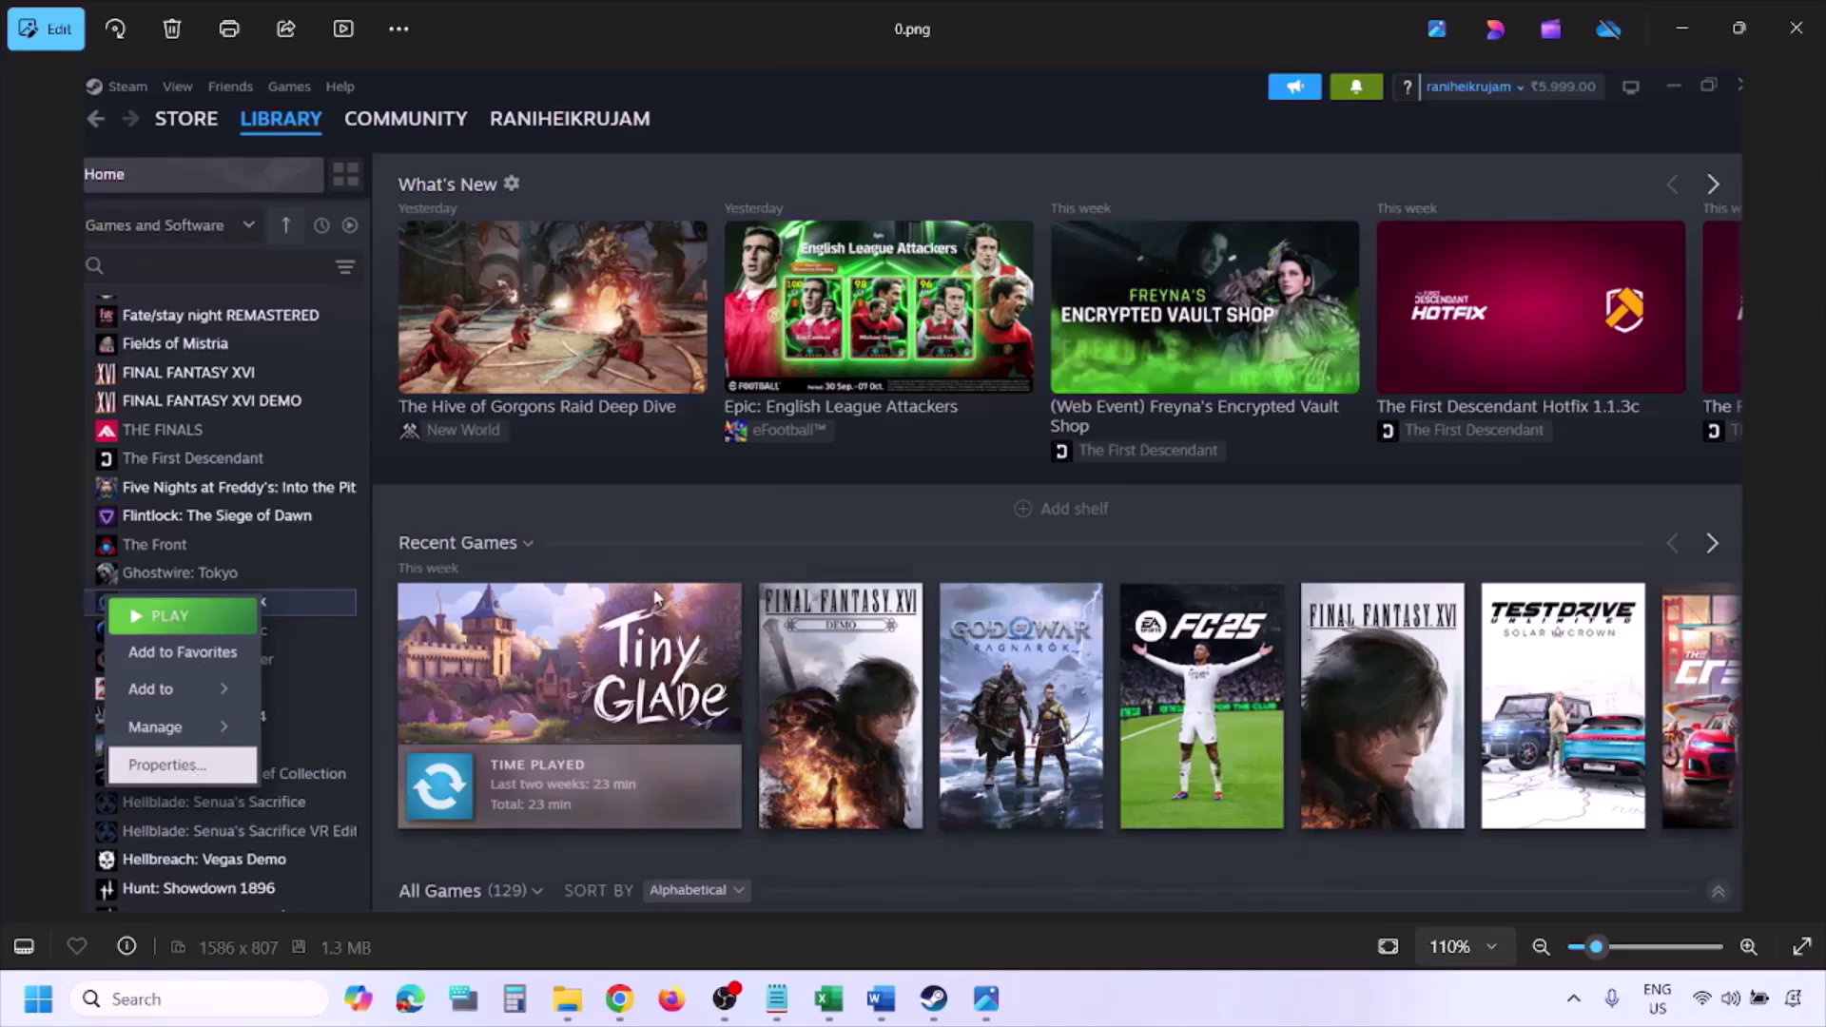
{"action": "scroll", "coordinate": [655, 597], "scroll_direction": "down", "scroll_amount": 1}
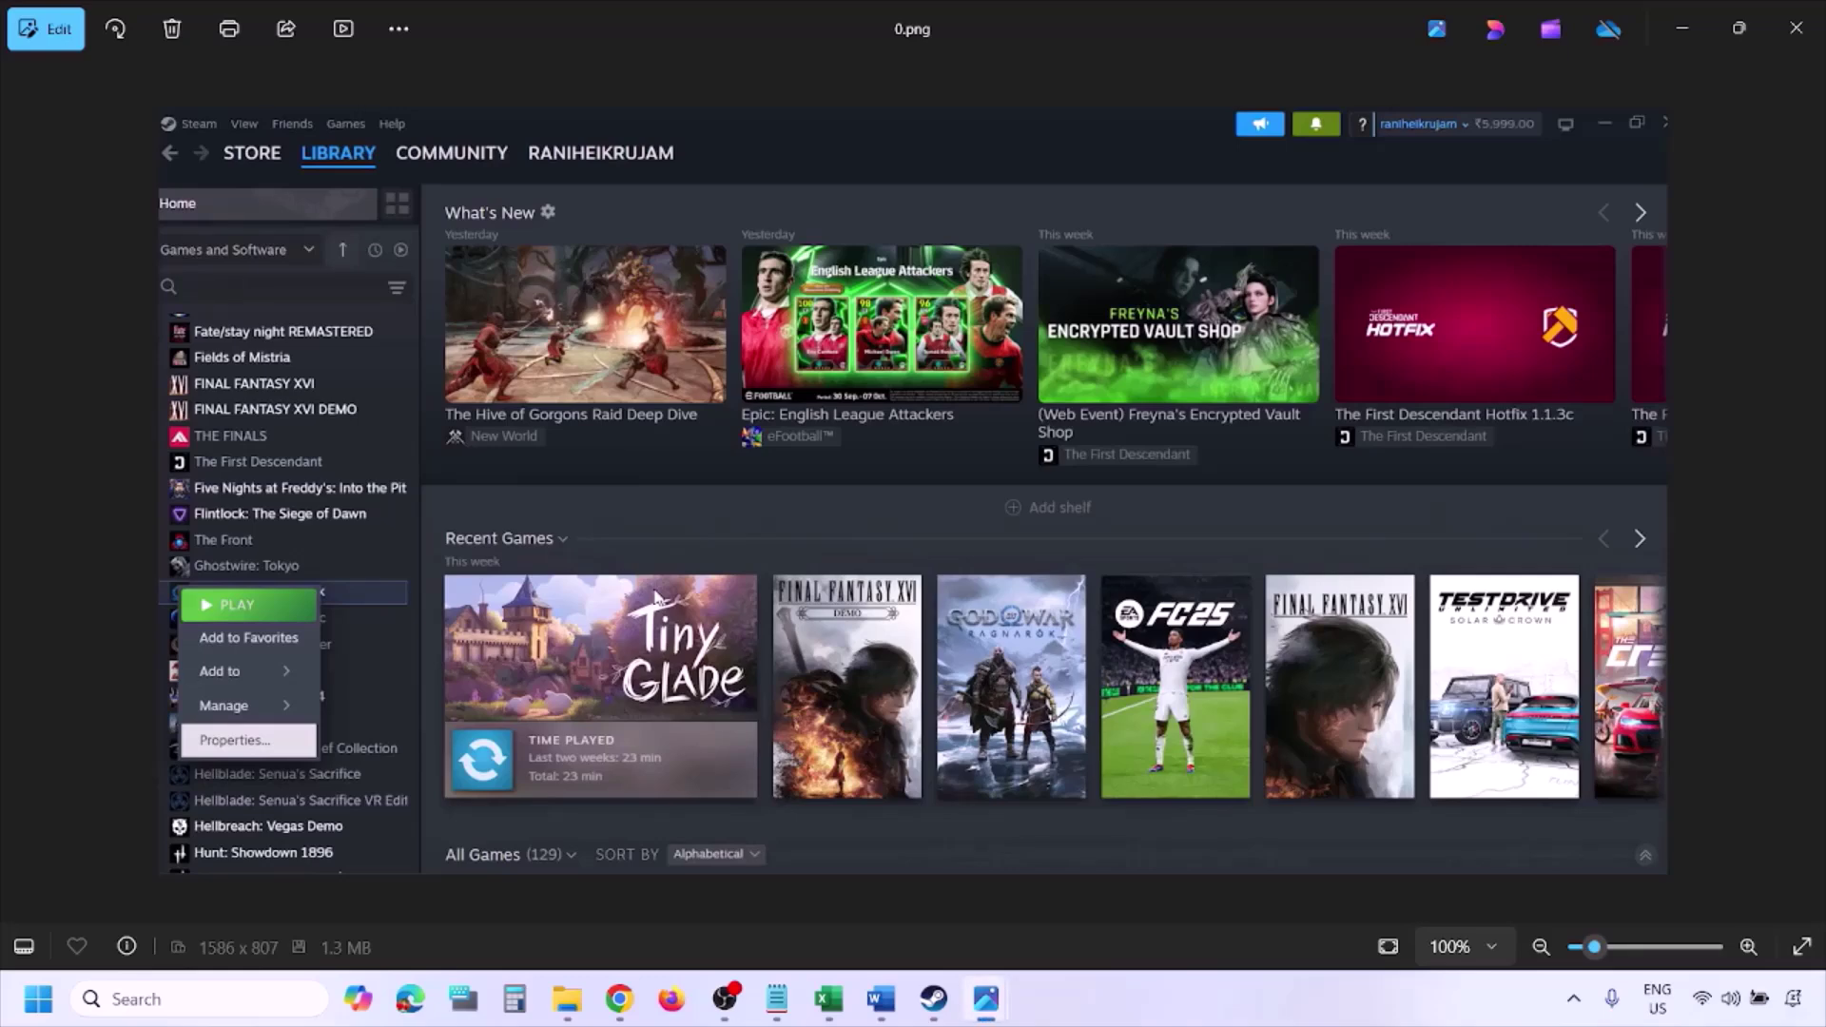
{"action": "key", "text": "Right"}
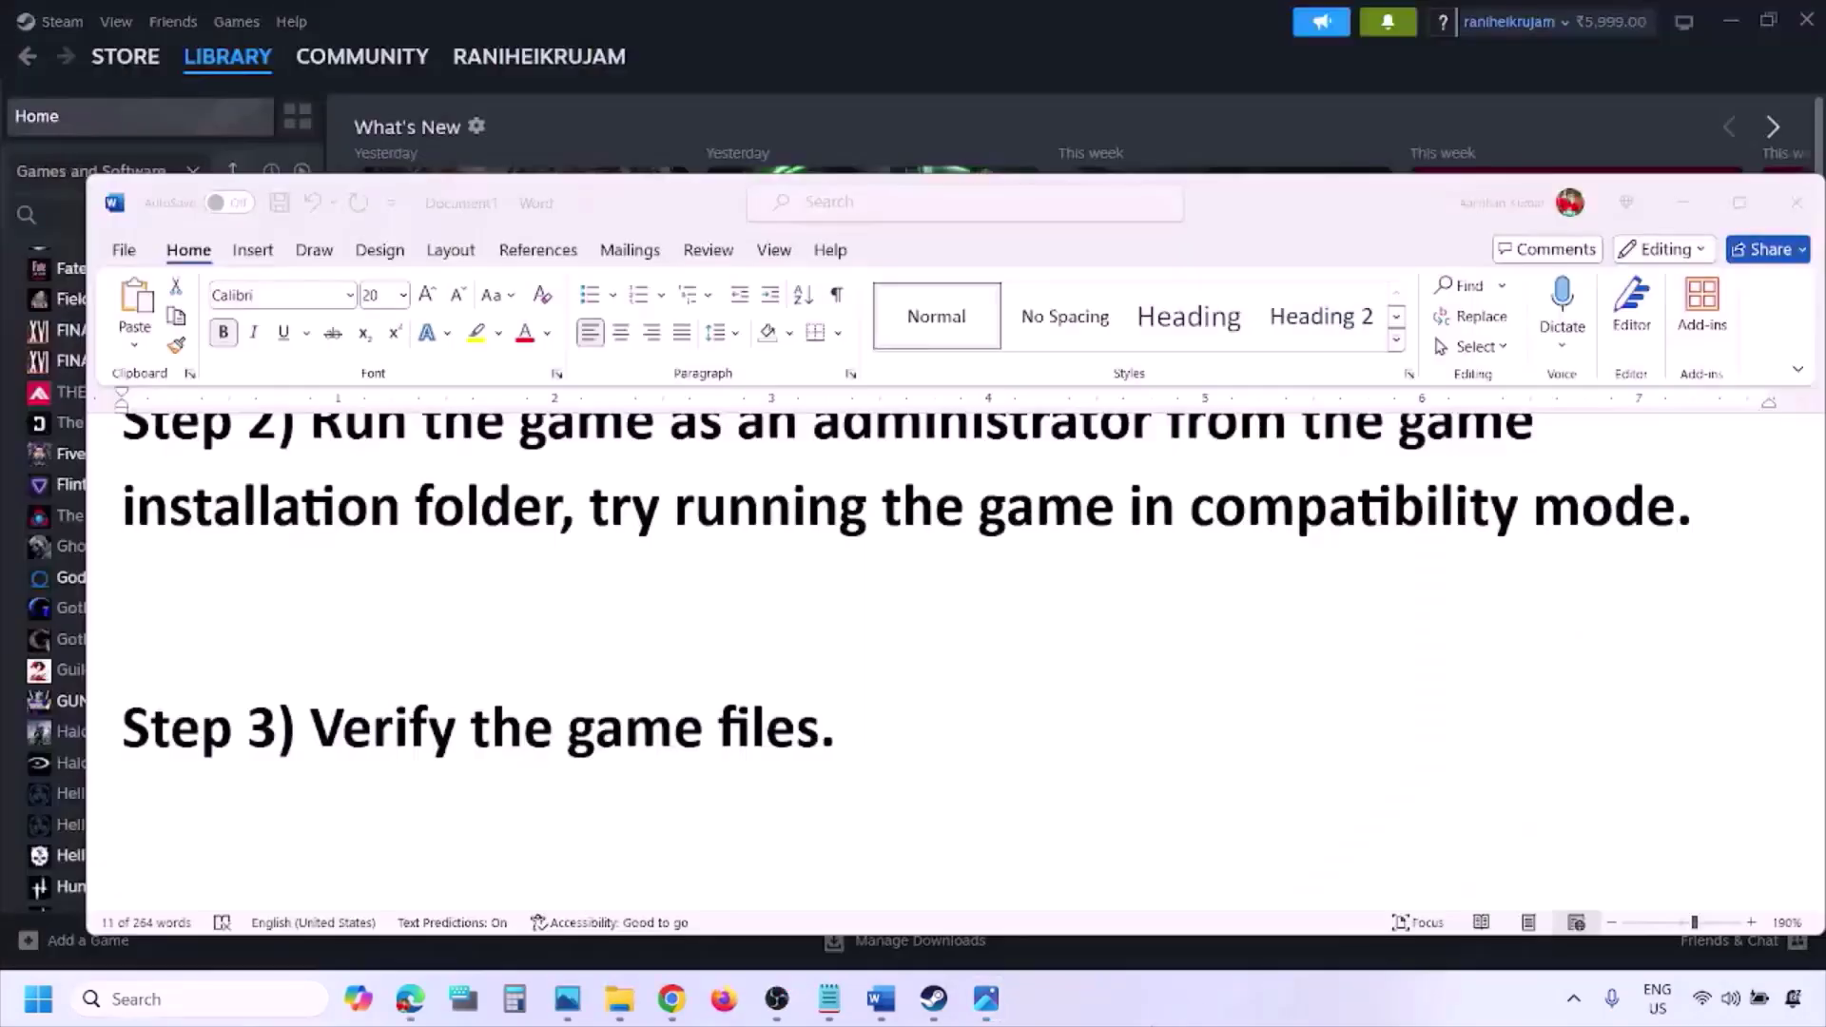
Show Step 4 in the Word document and select the words "Windows Security".
{"action": "scroll", "coordinate": [966, 876], "scroll_direction": "down", "scroll_amount": 3}
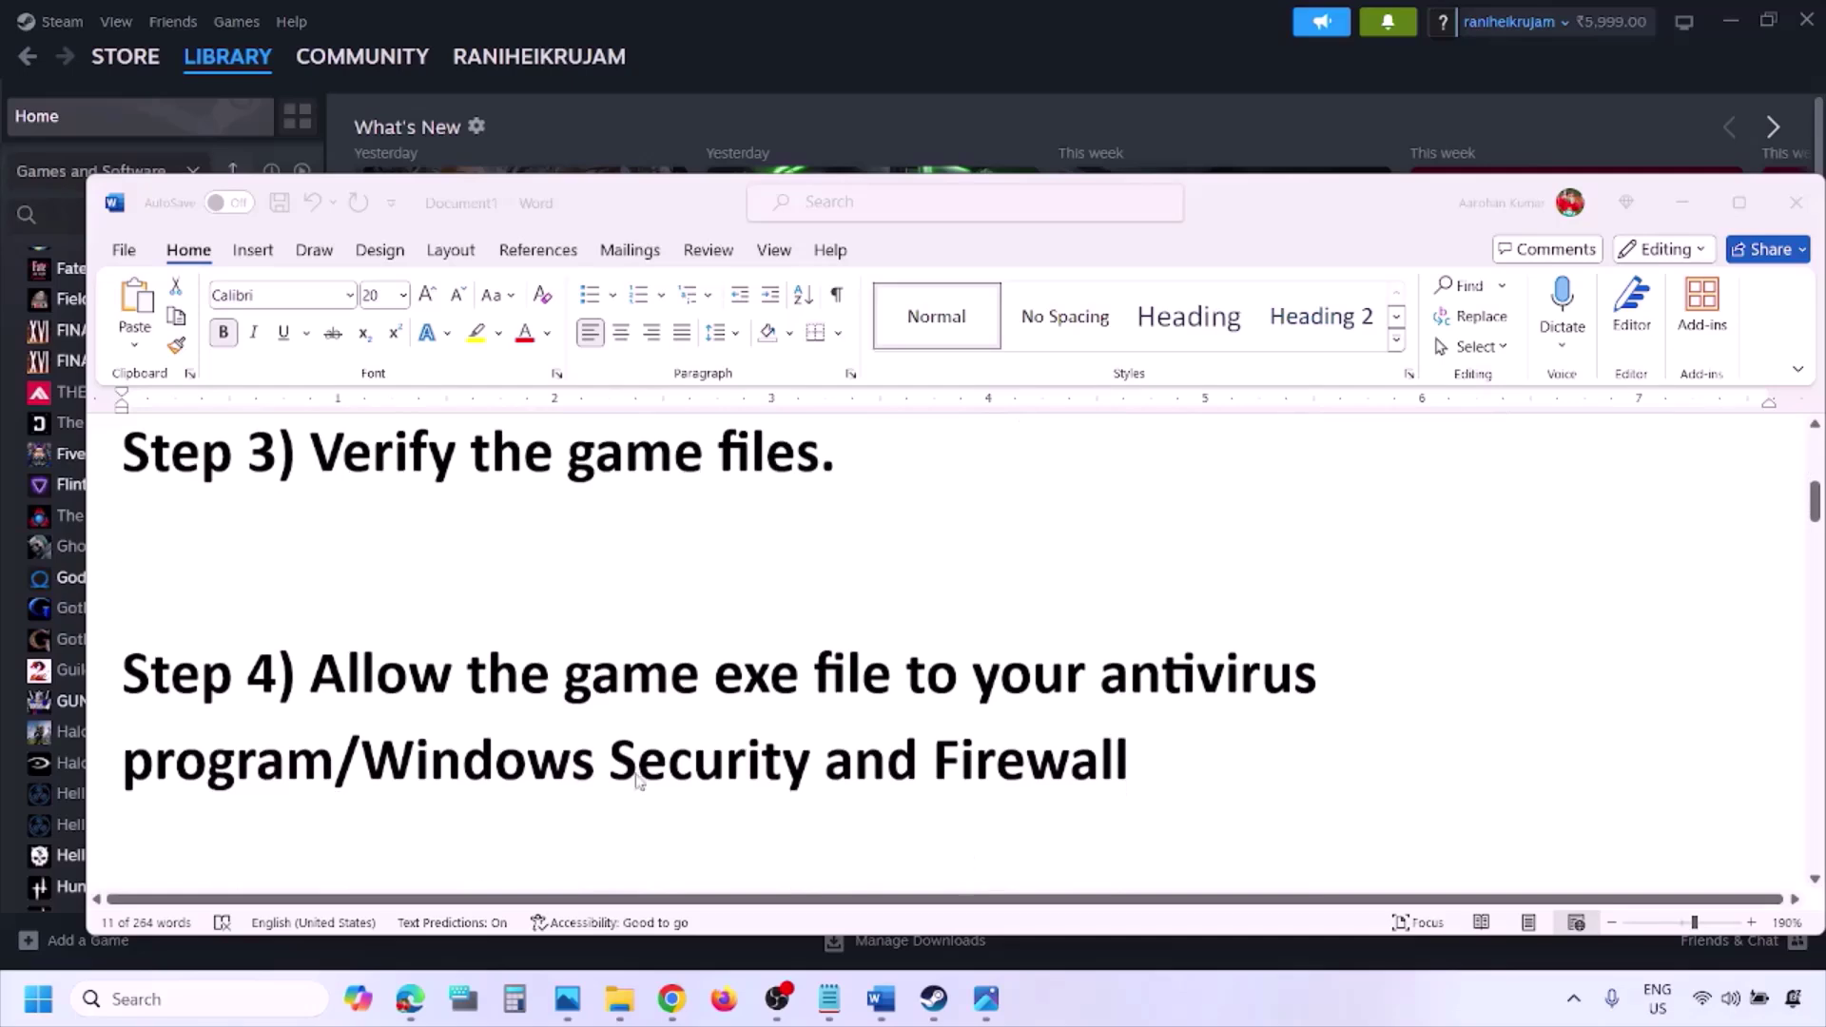
{"action": "left_click", "coordinate": [335, 758]}
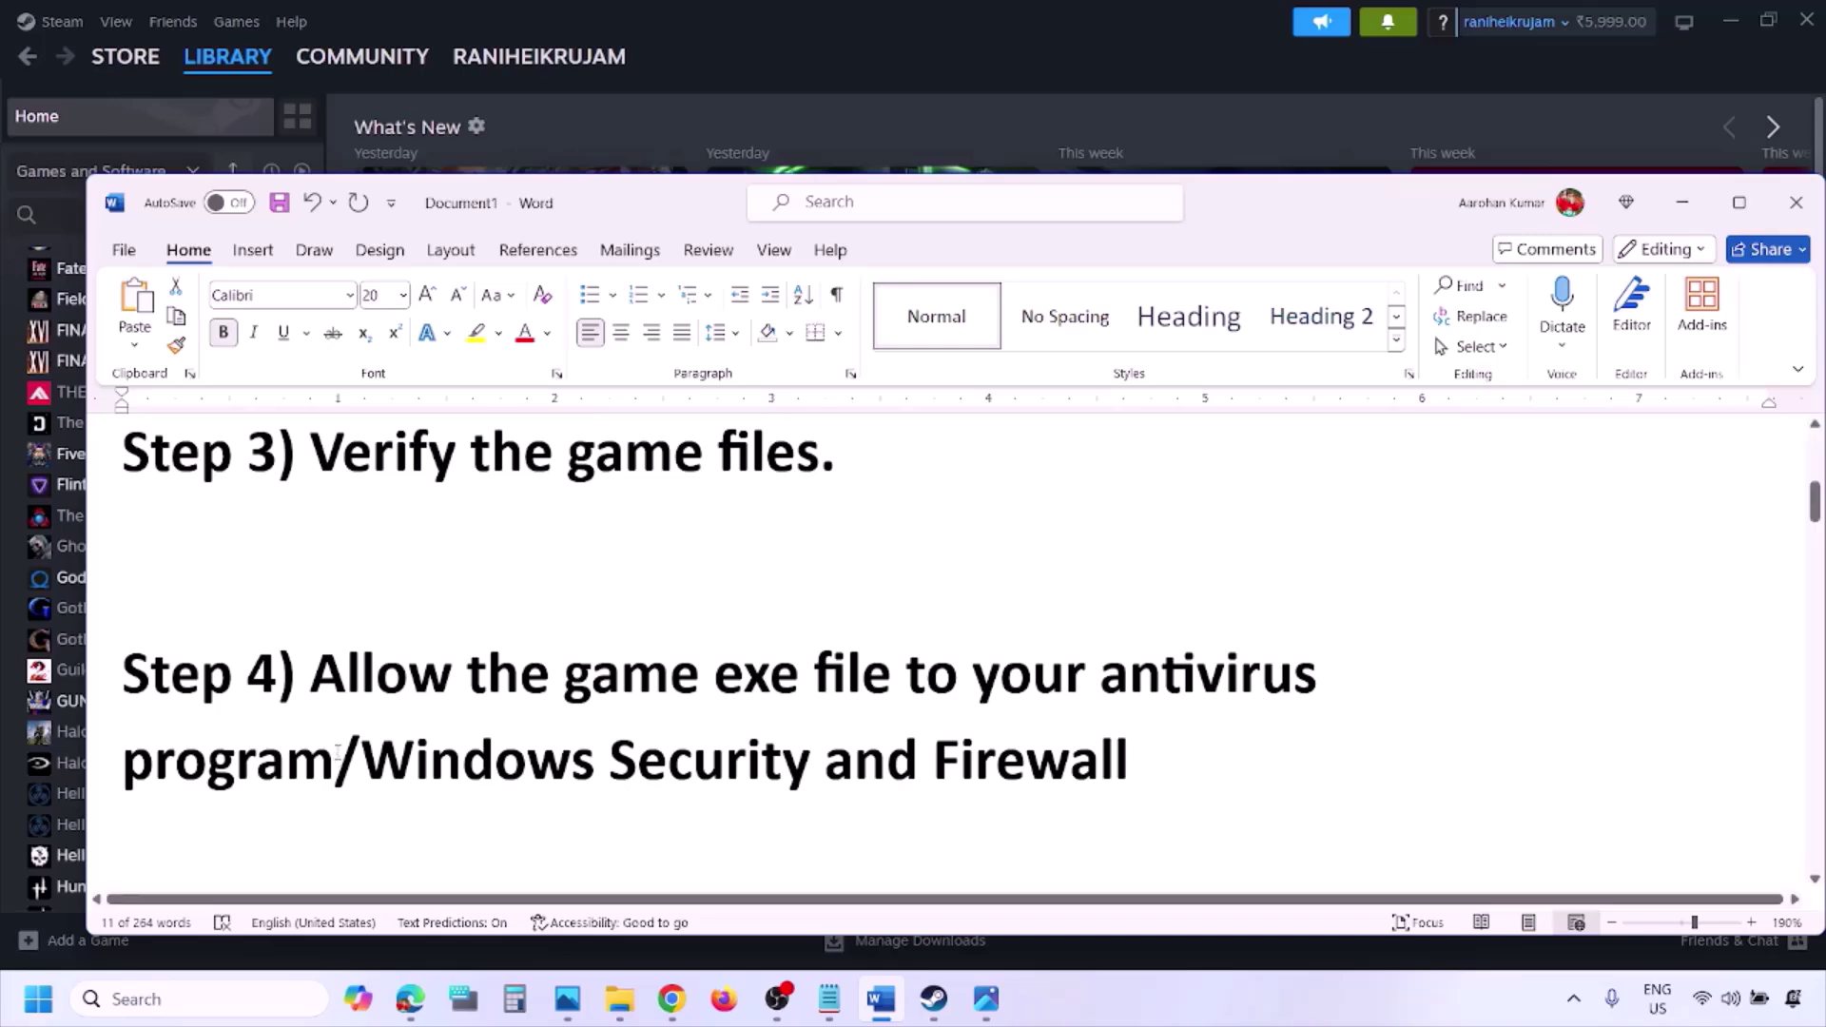
{"action": "left_click_drag", "start_coordinate": [363, 761], "coordinate": [824, 763]}
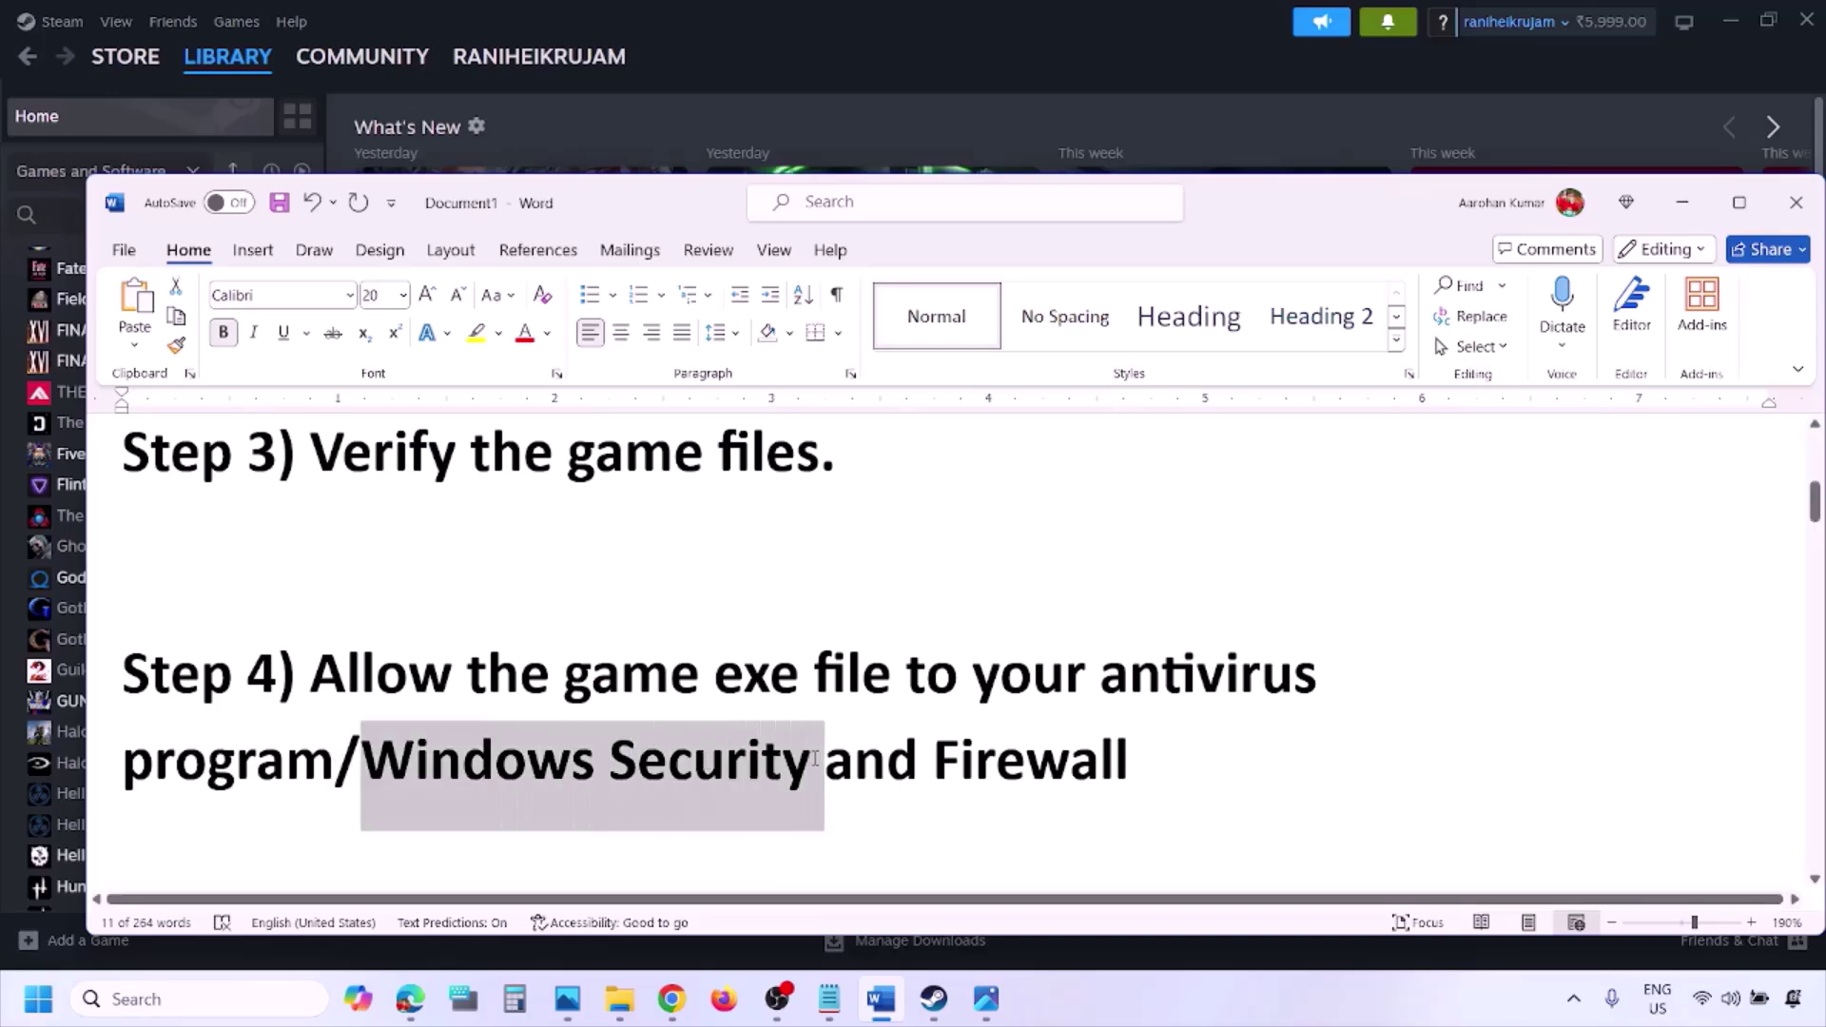
Open Windows Settings and go through Privacy & security and Windows Security to Virus & threat protection.
{"action": "left_click", "coordinate": [1213, 1018]}
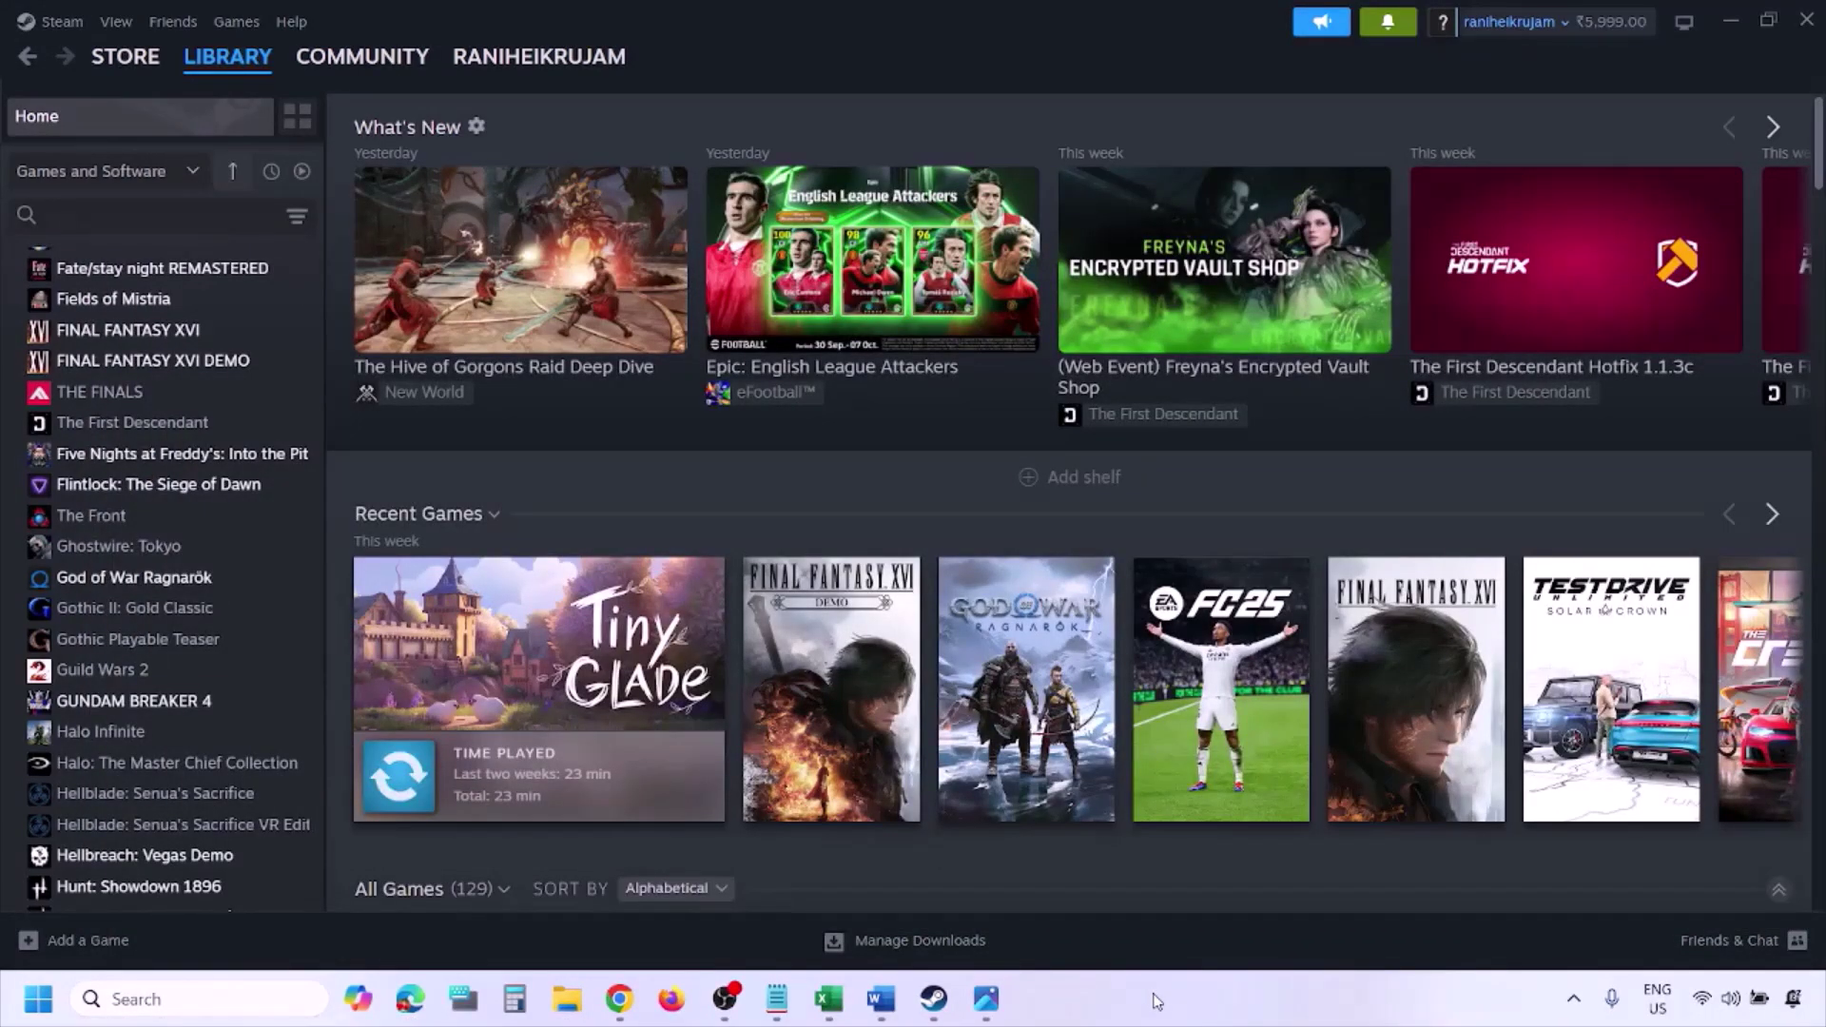
{"action": "key", "text": "super+i"}
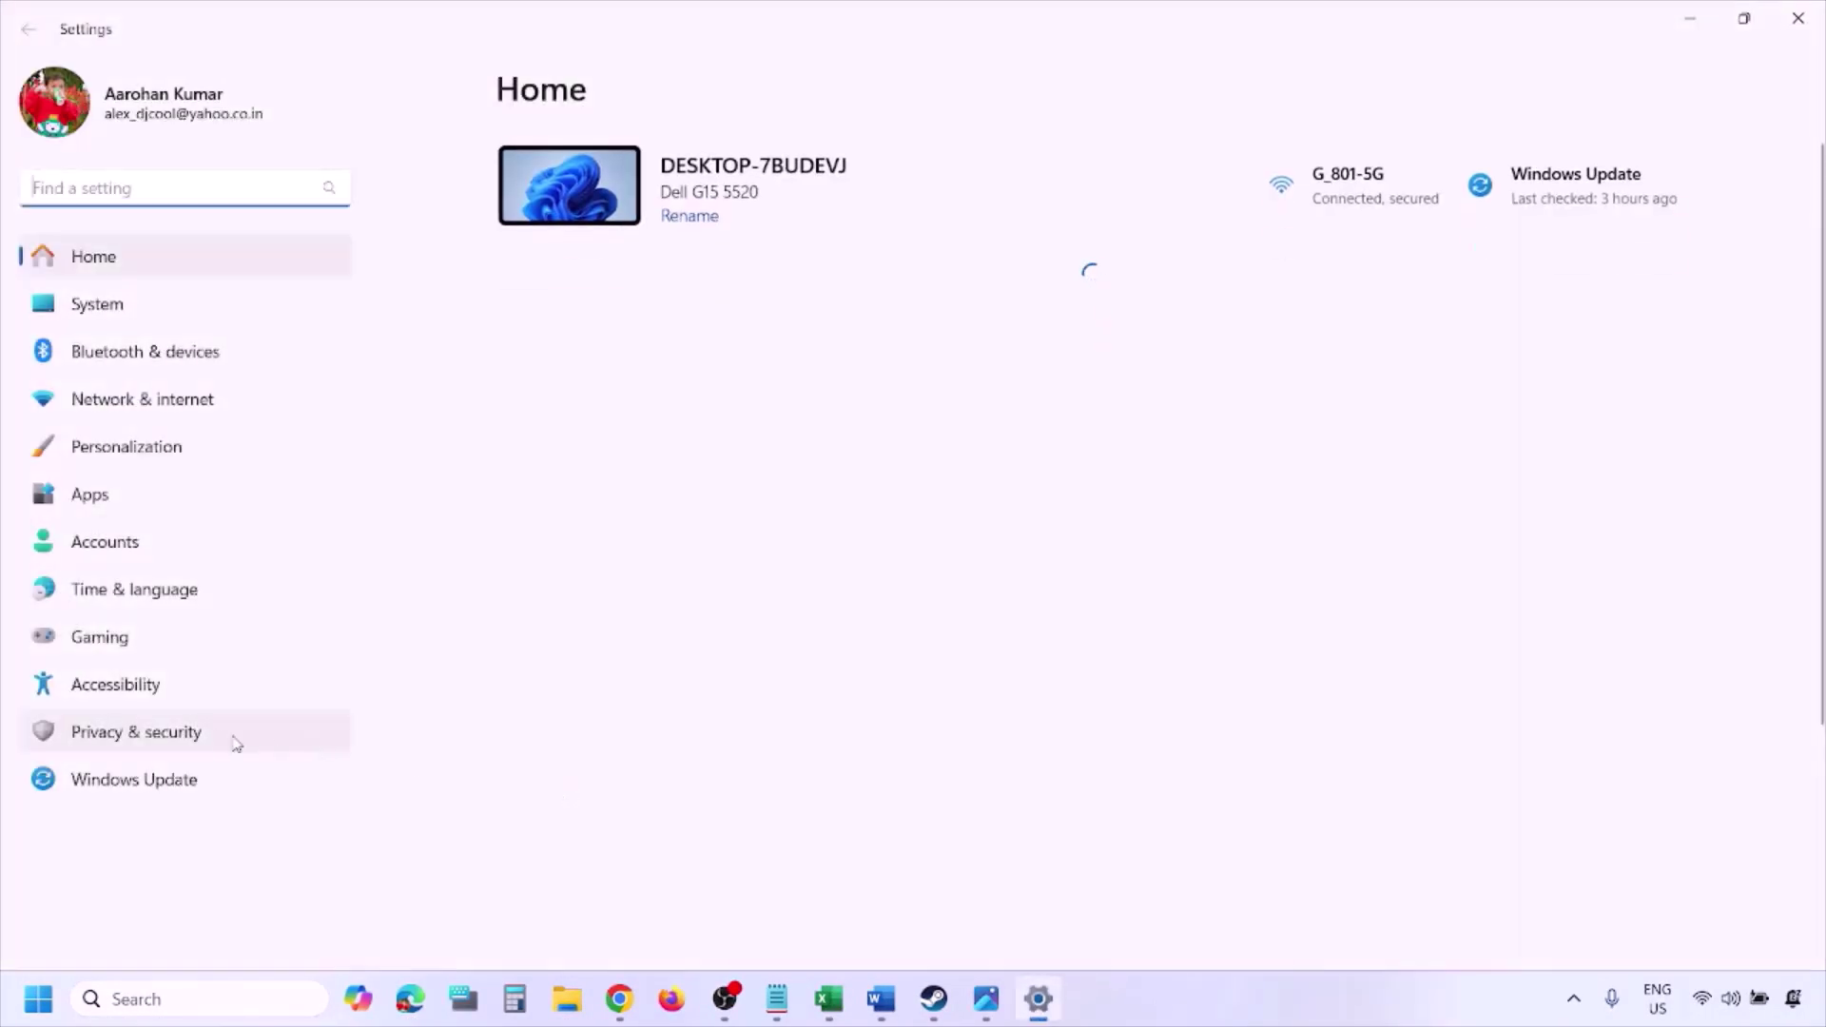
{"action": "left_click", "coordinate": [183, 742]}
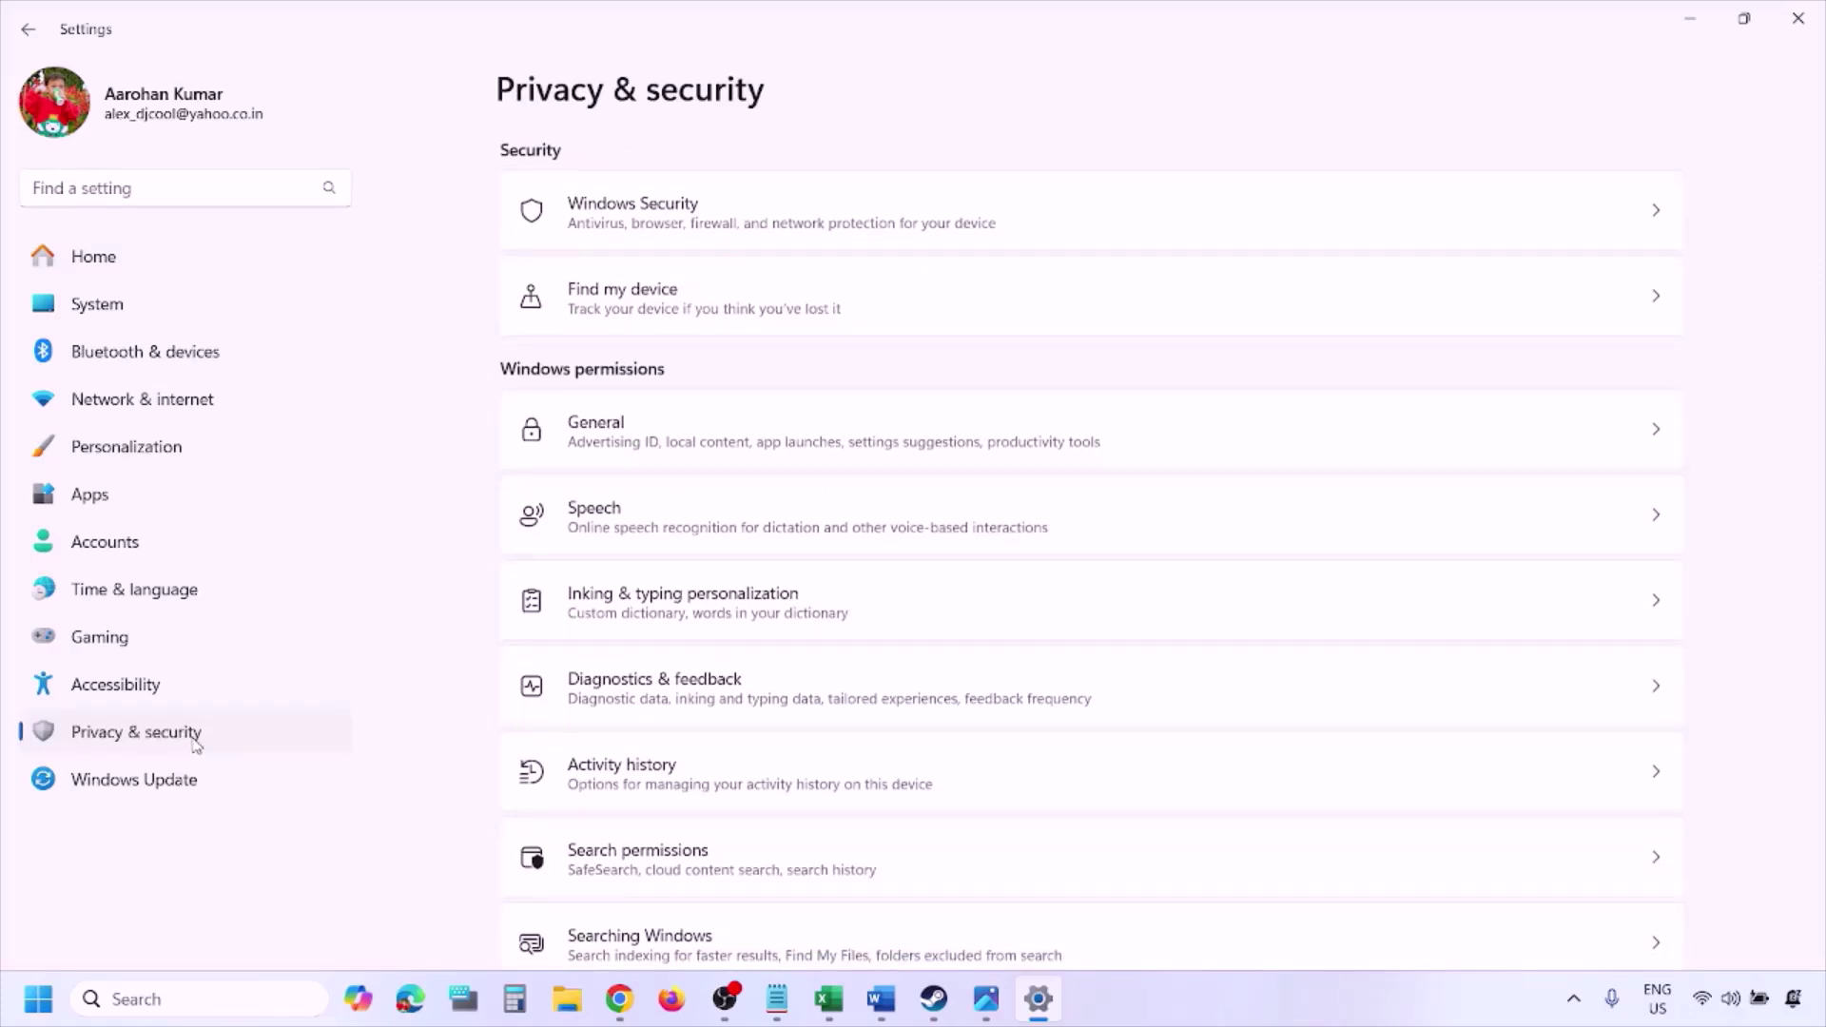
{"action": "left_click", "coordinate": [660, 227]}
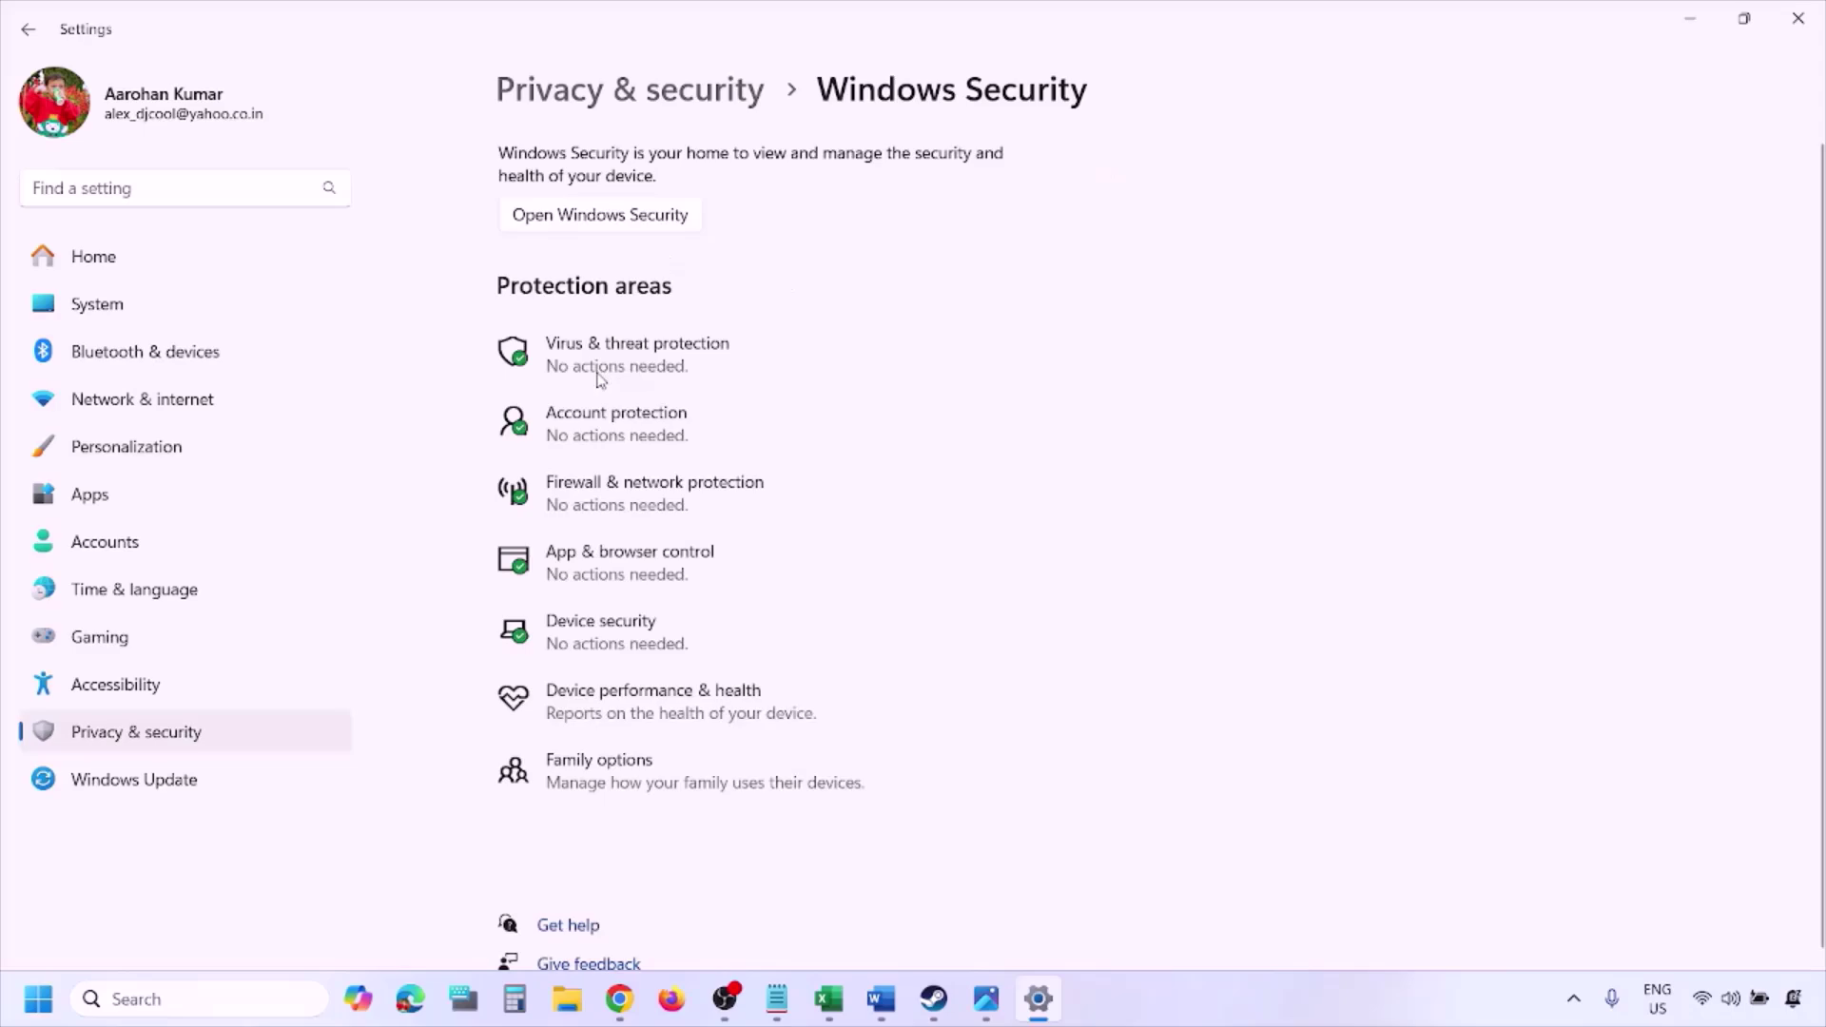
{"action": "left_click", "coordinate": [673, 367]}
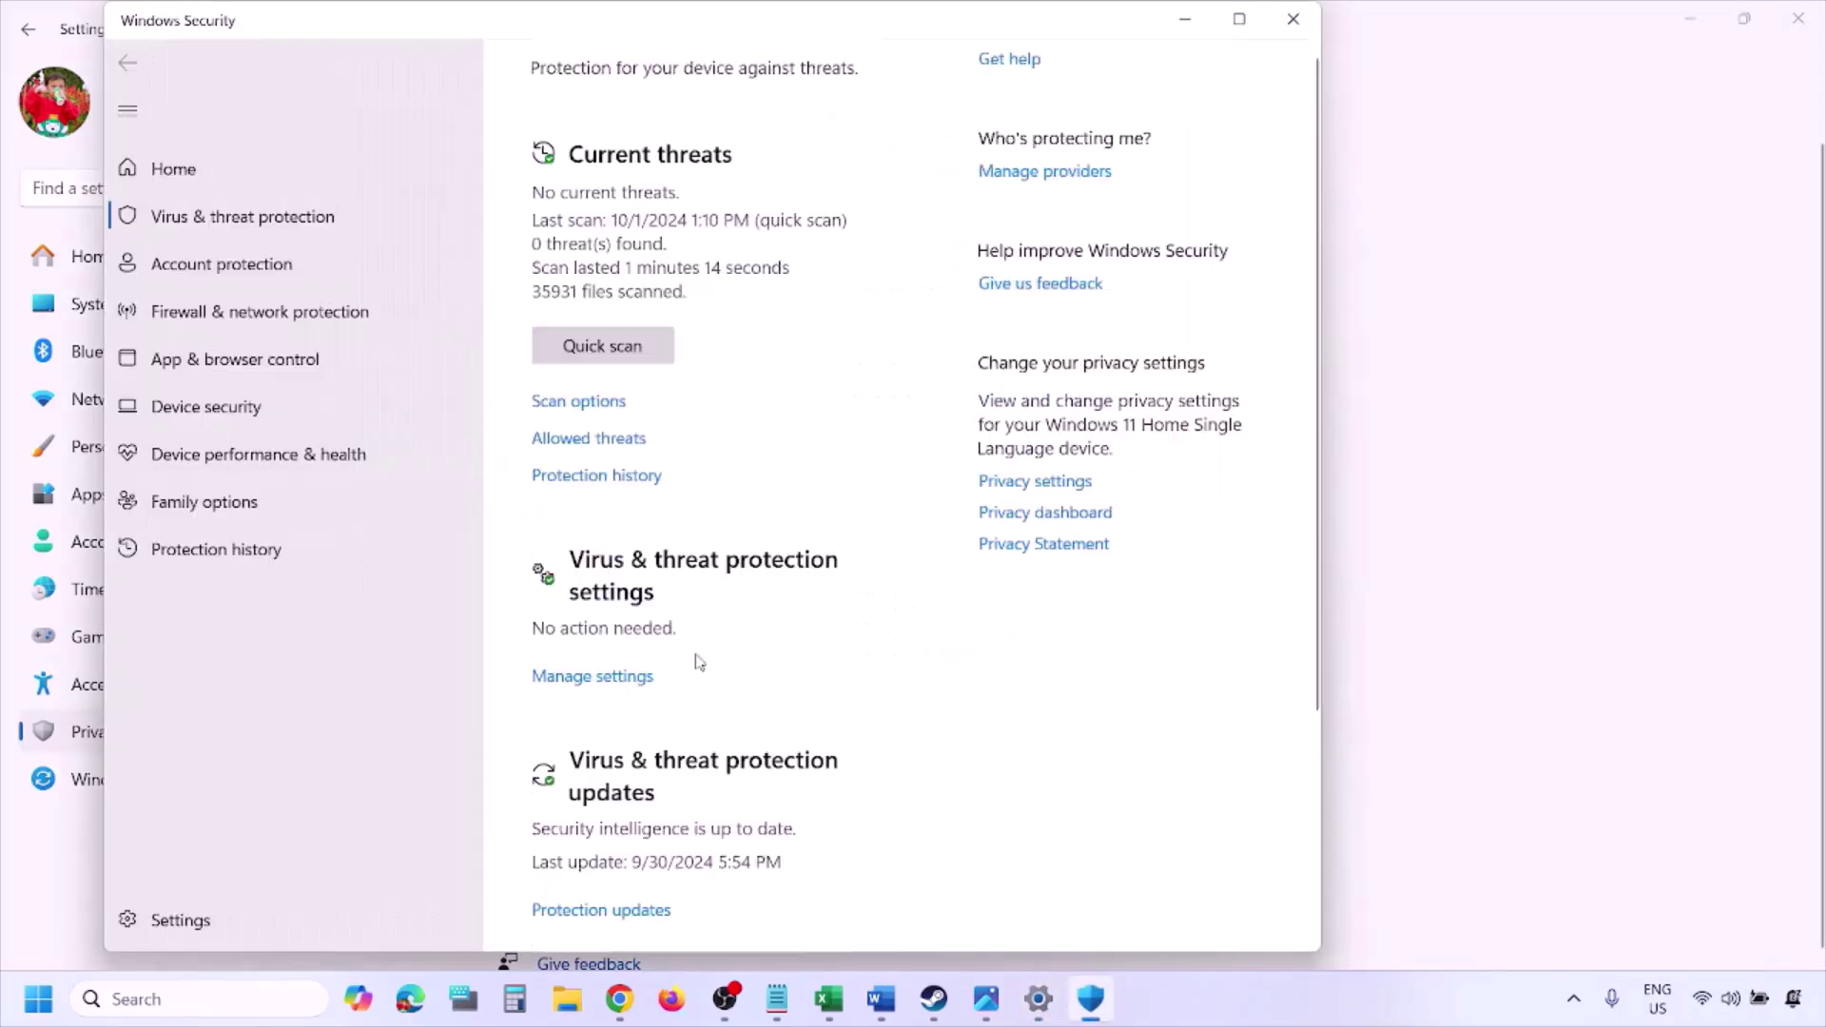
Open Ransomware protection and show the list of apps allowed through Controlled folder access.
{"action": "scroll", "coordinate": [694, 660], "scroll_direction": "down", "scroll_amount": 3}
{"action": "left_click", "coordinate": [670, 865]}
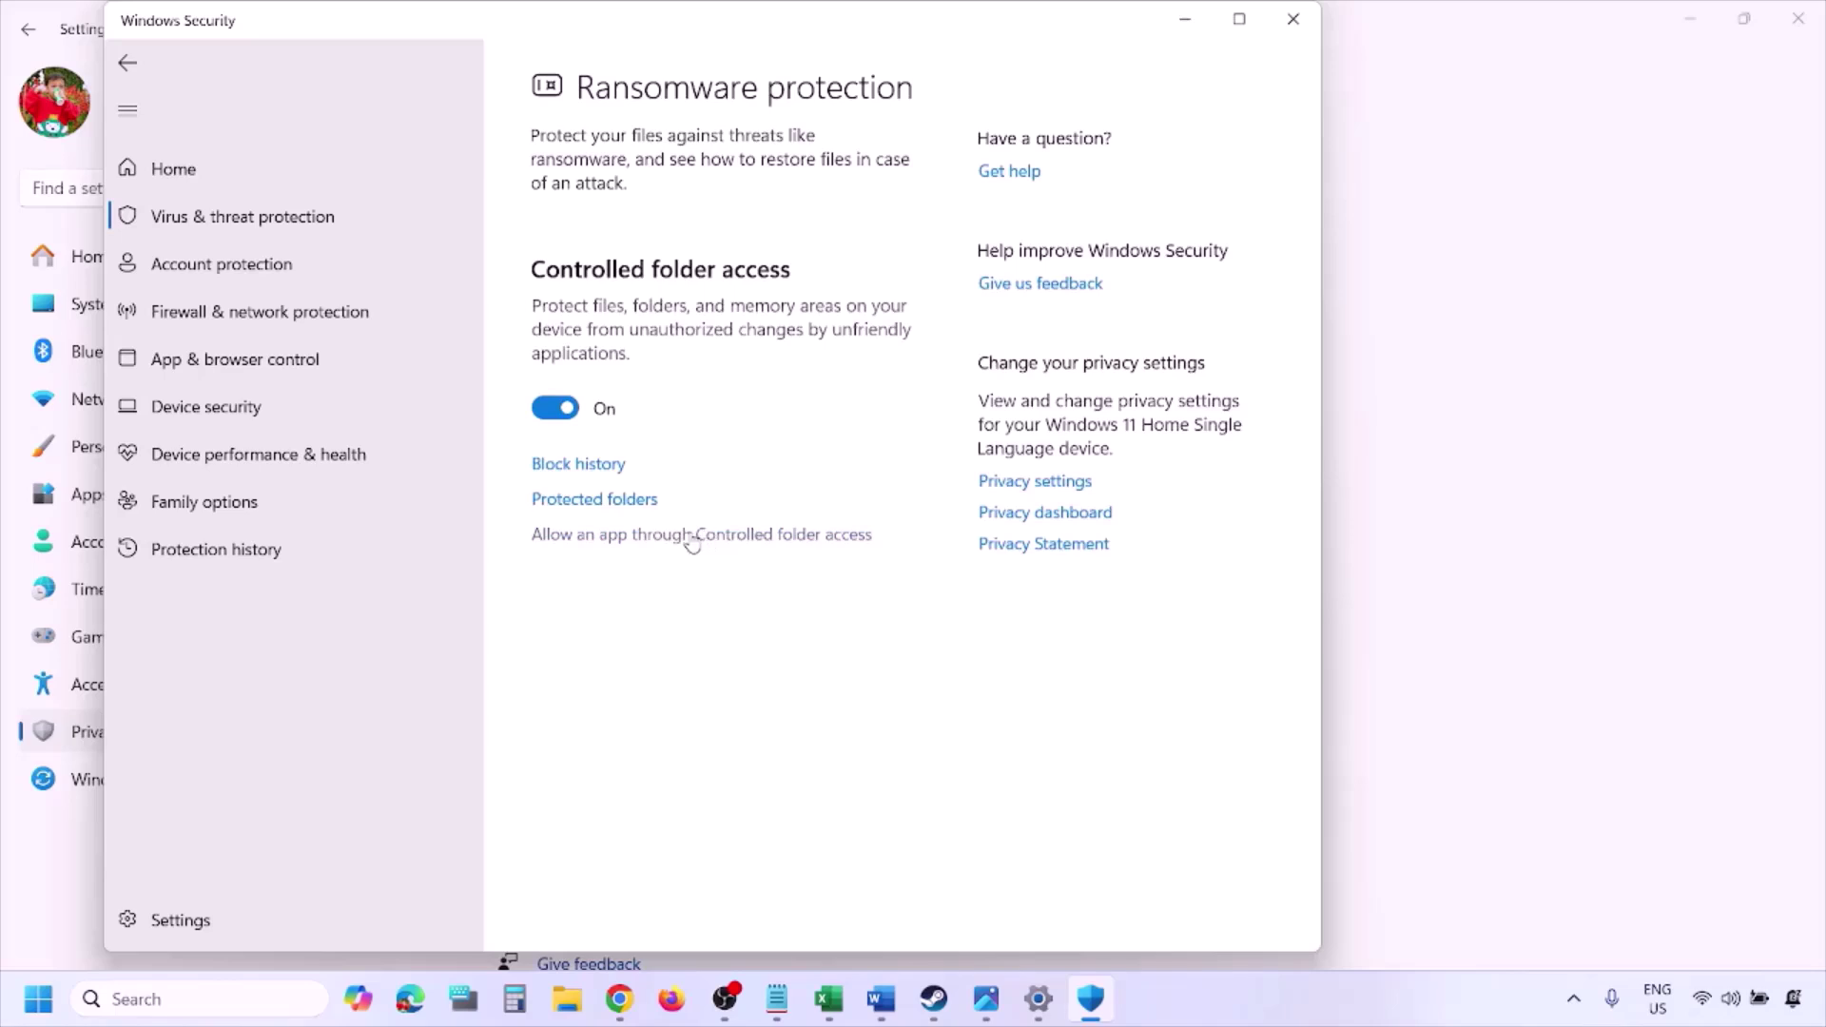
{"action": "left_click", "coordinate": [693, 538]}
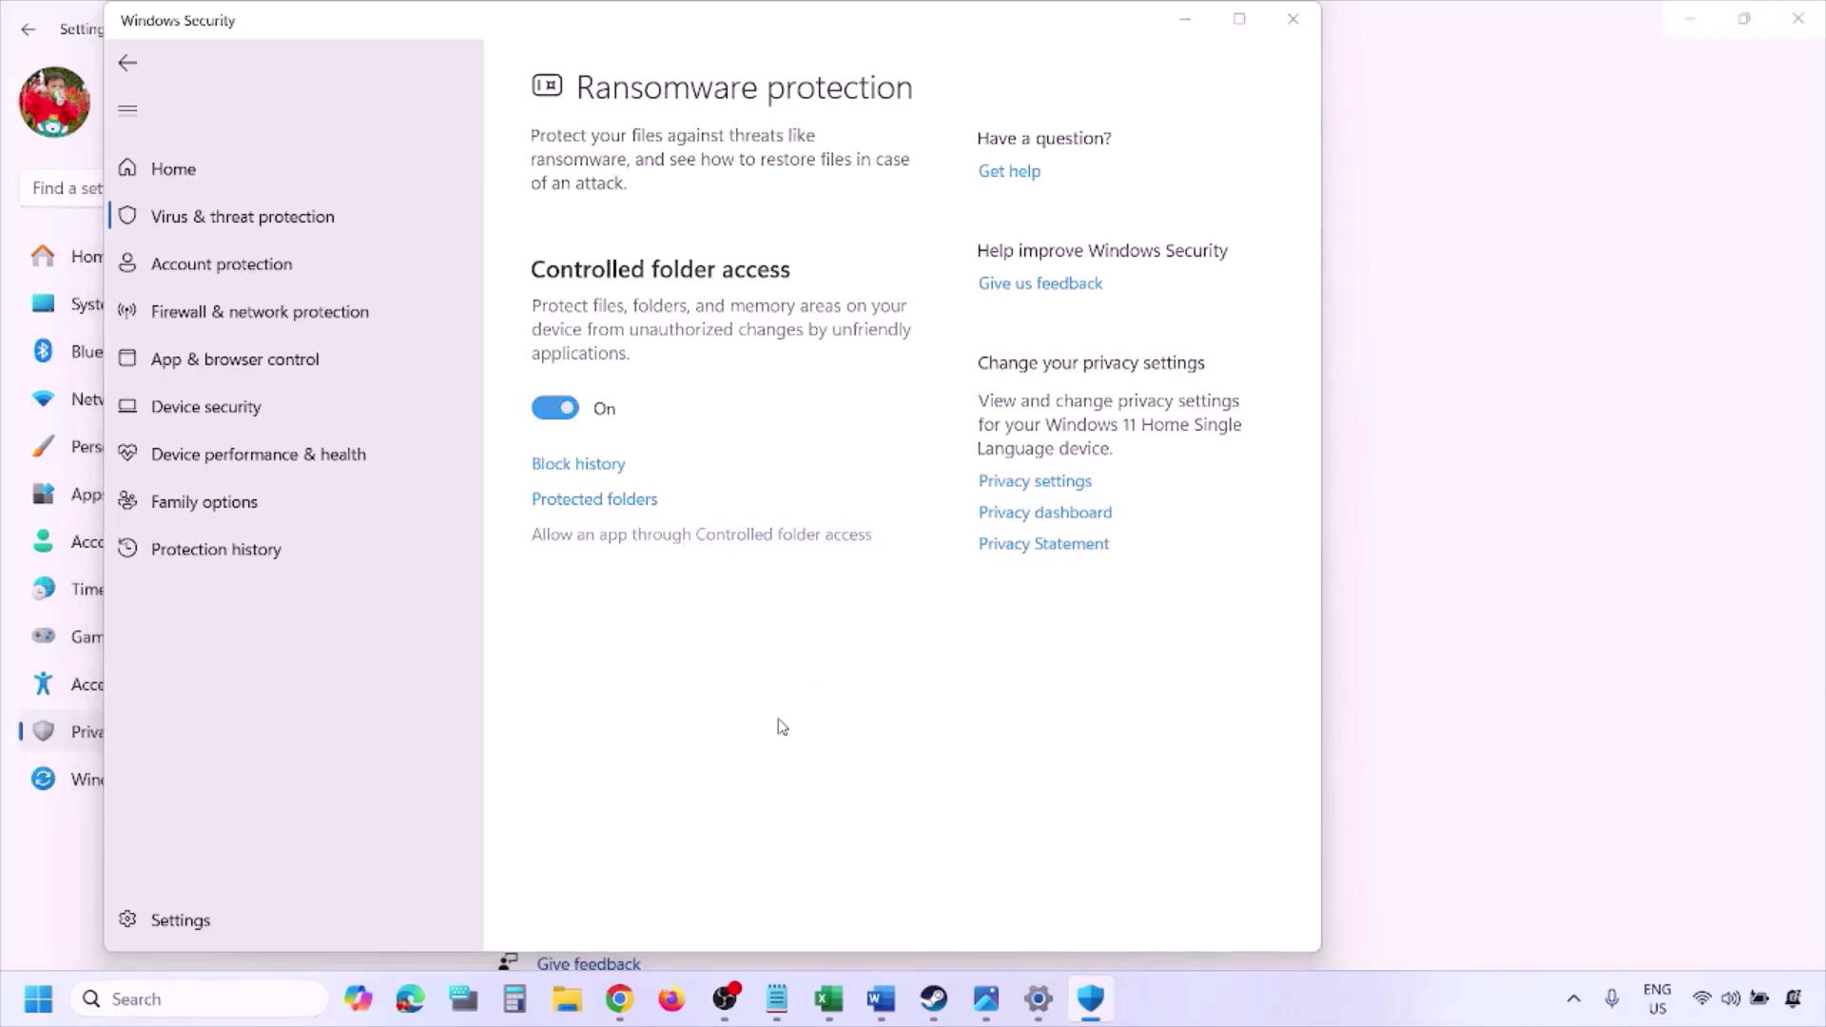
{"action": "left_click", "coordinate": [799, 534]}
{"action": "scroll", "coordinate": [742, 428], "scroll_direction": "down", "scroll_amount": 3}
{"action": "scroll", "coordinate": [672, 302], "scroll_direction": "up", "scroll_amount": 3}
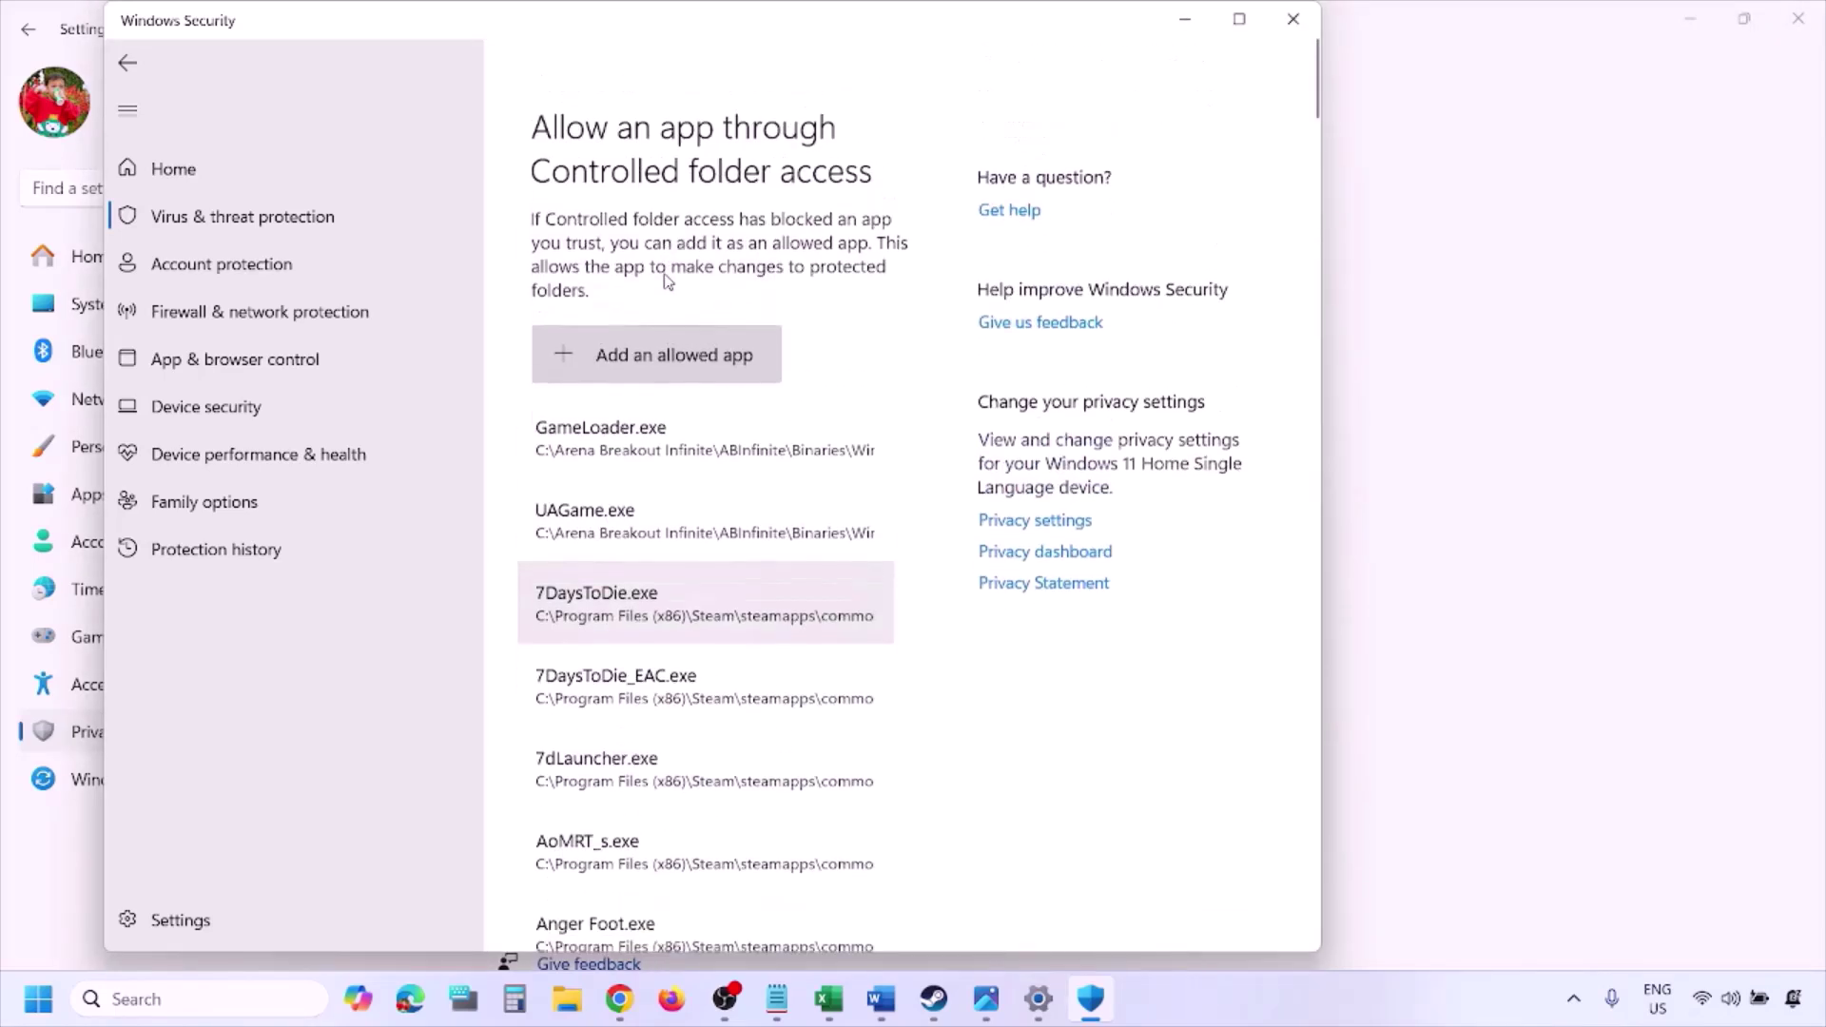
Start adding an allowed app from all apps and browse to Program Files (x86) on drive C.
{"action": "left_click", "coordinate": [677, 316]}
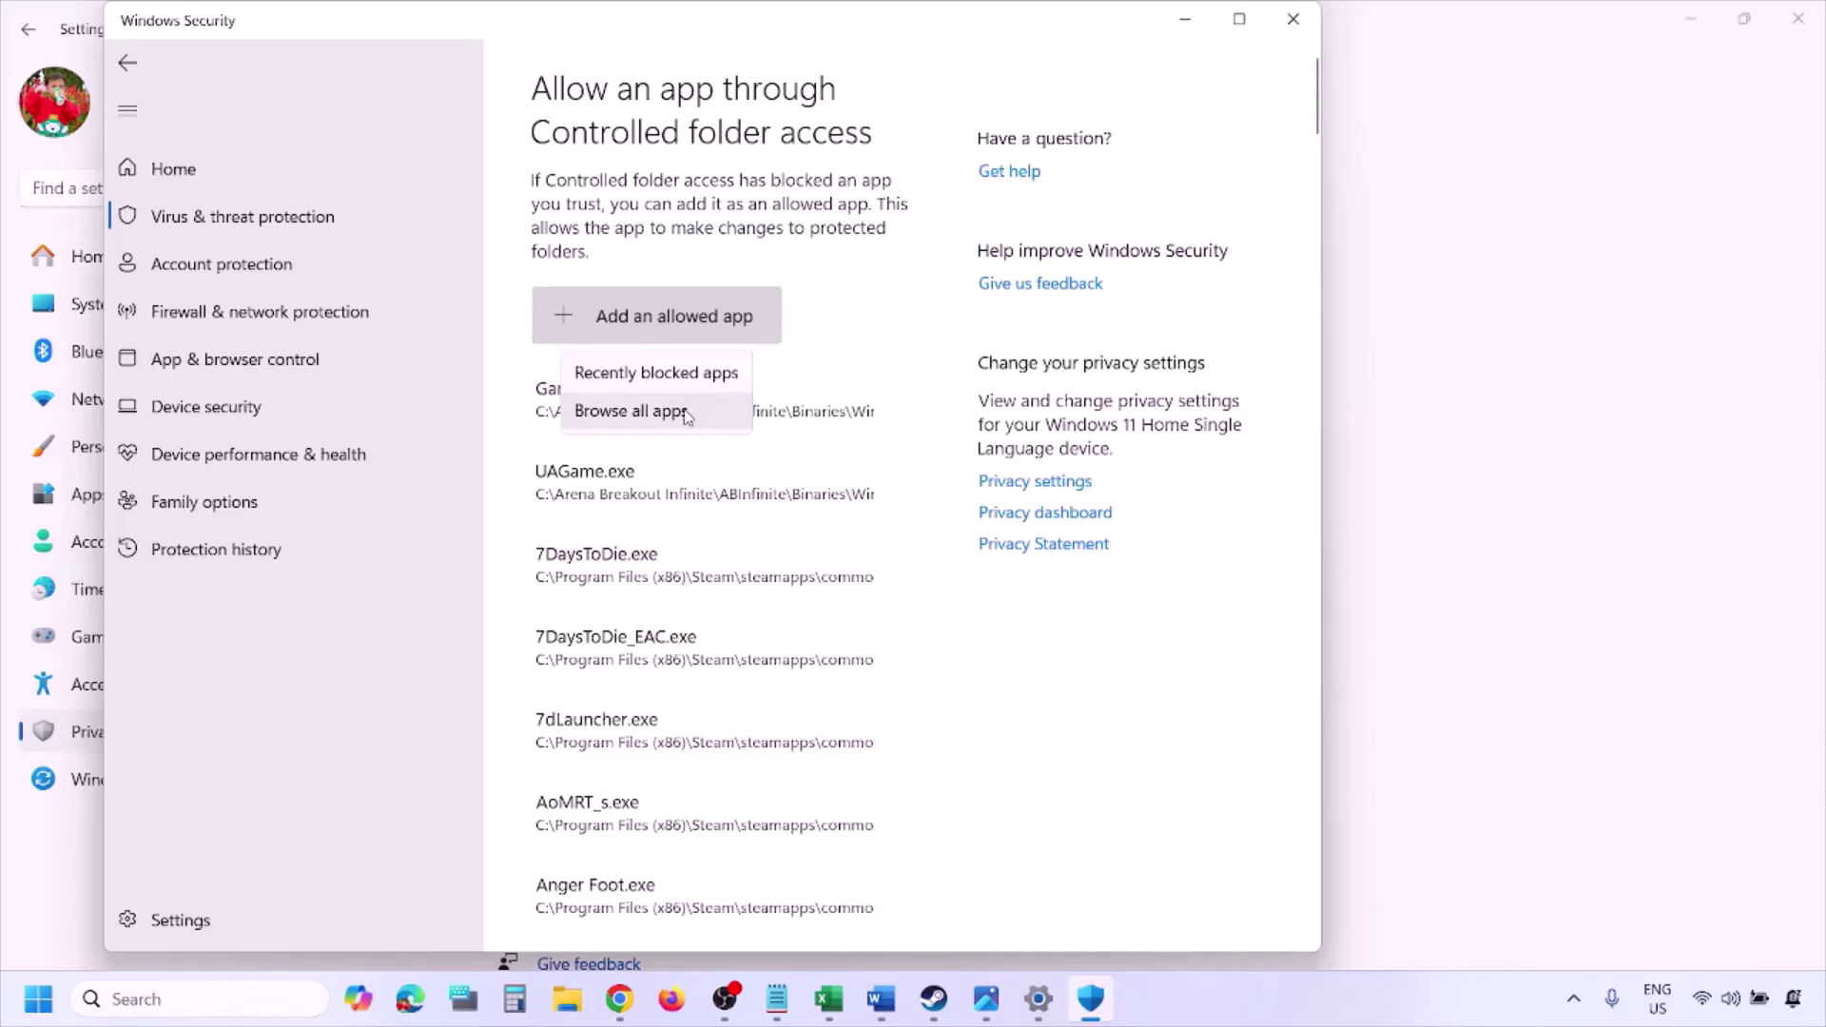
{"action": "left_click", "coordinate": [632, 410]}
{"action": "left_click", "coordinate": [205, 506]}
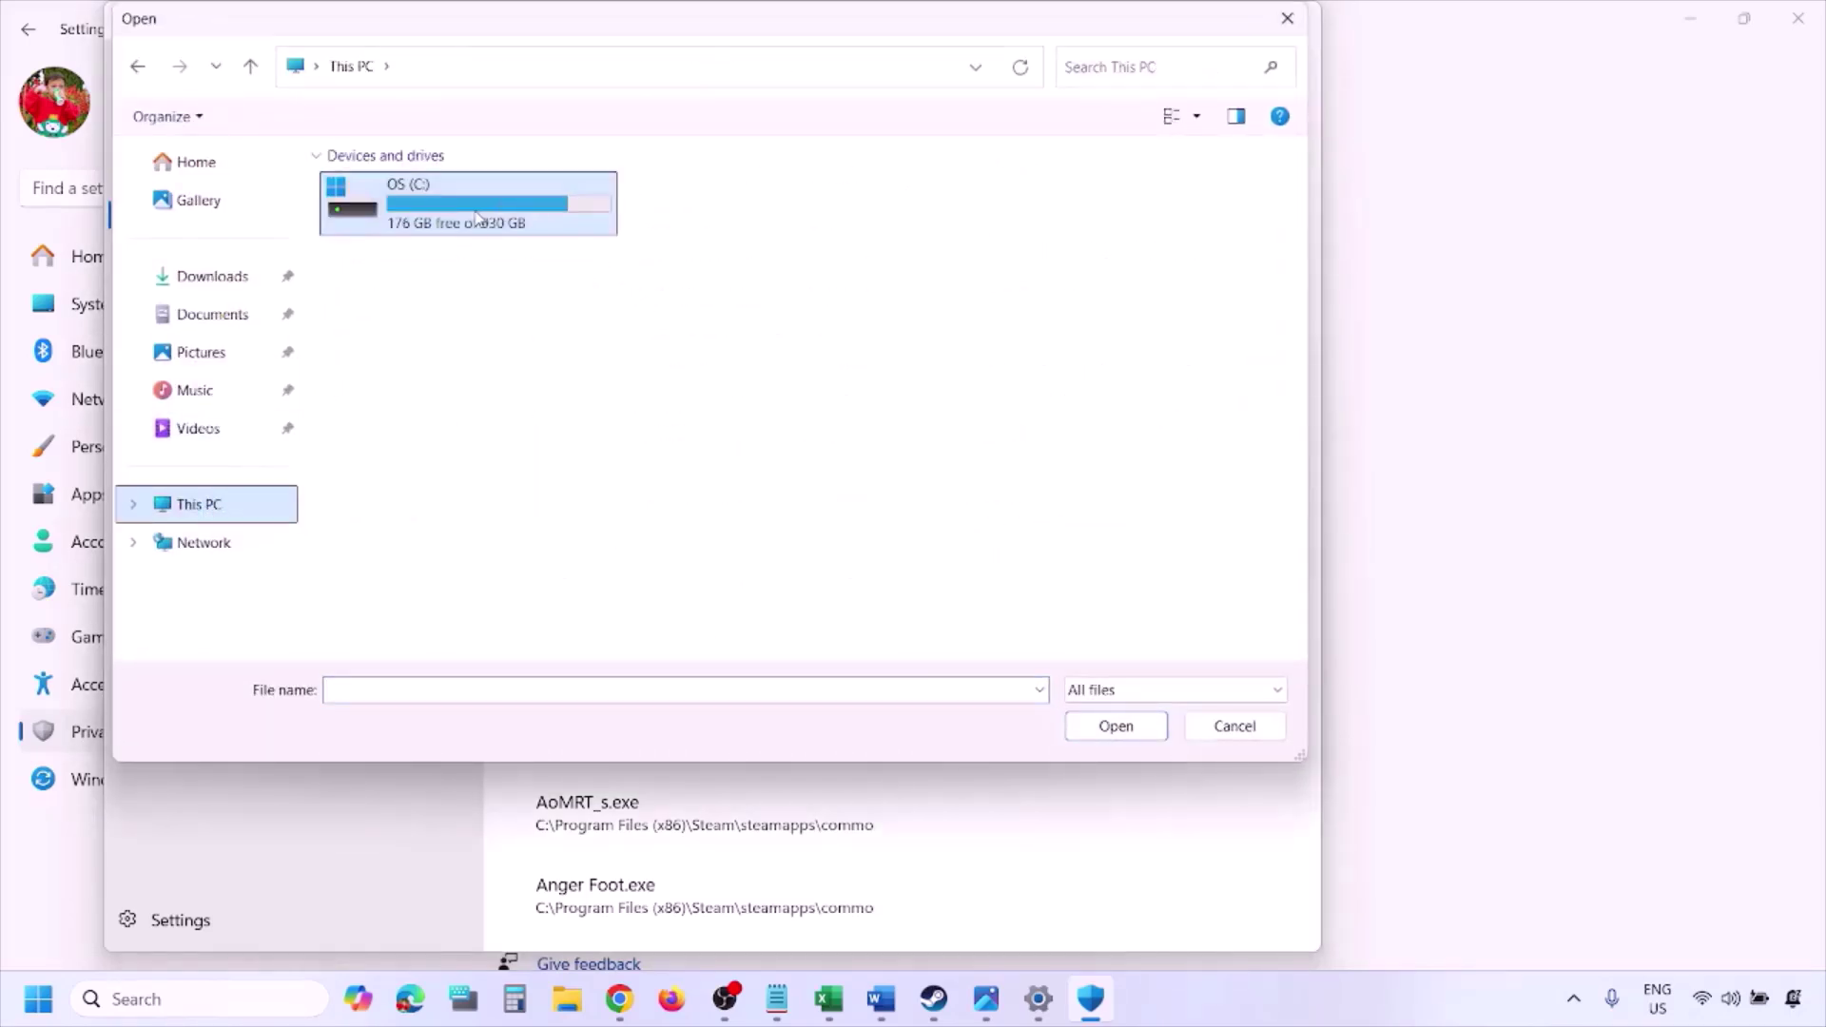
{"action": "double_click", "coordinate": [477, 217]}
{"action": "scroll", "coordinate": [476, 220], "scroll_direction": "down", "scroll_amount": 3}
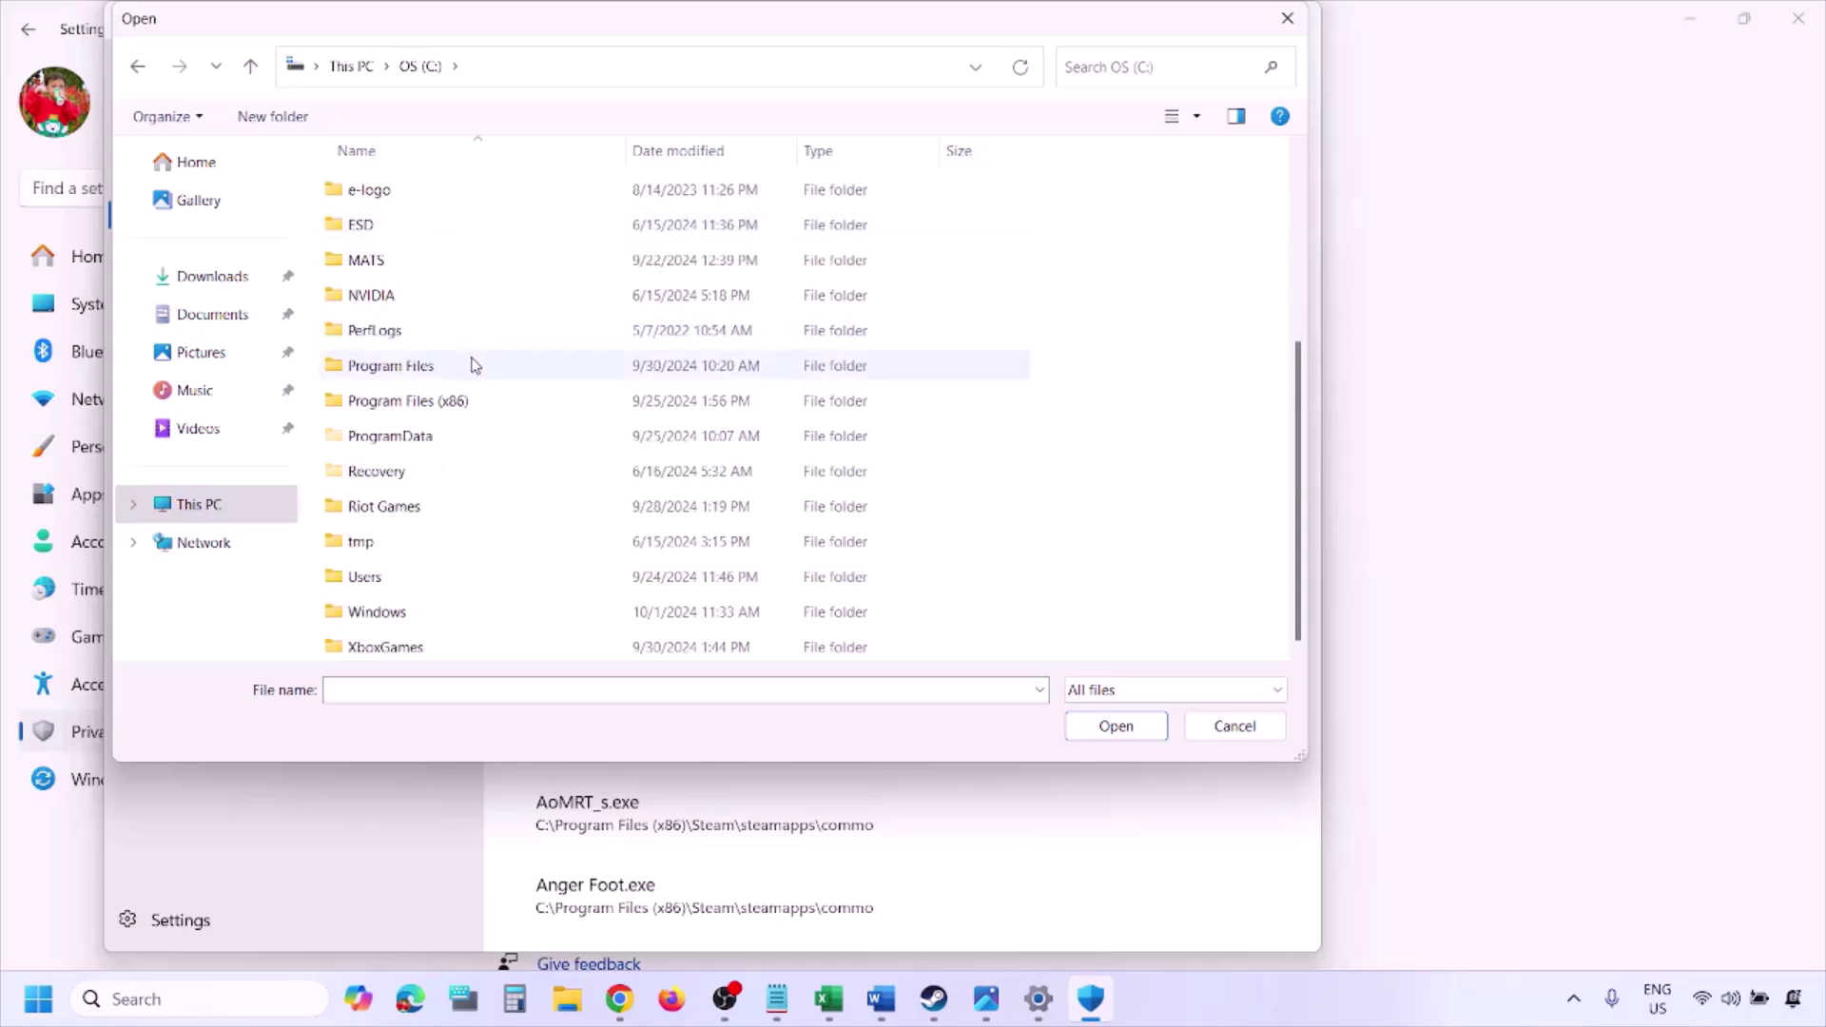
{"action": "double_click", "coordinate": [459, 400]}
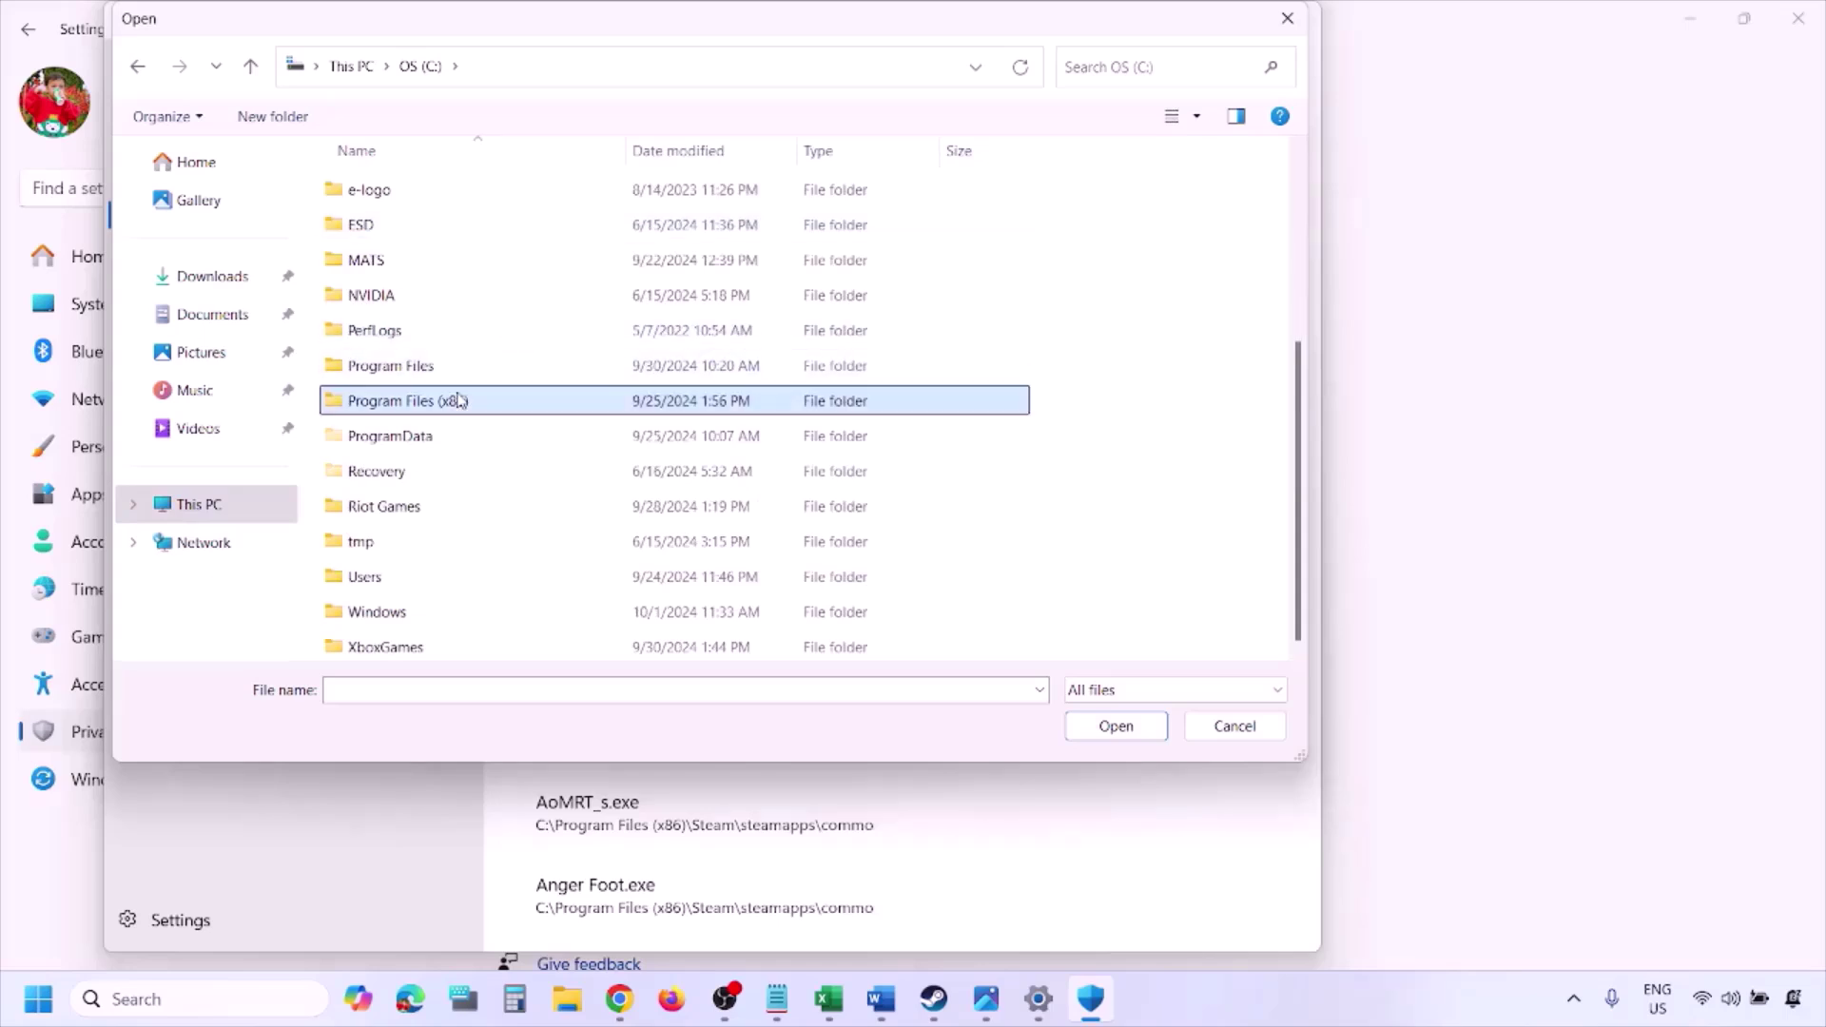
Browse to the steamapps folder inside the Steam folder, and cancel the file selection.
{"action": "scroll", "coordinate": [461, 400], "scroll_direction": "down", "scroll_amount": 4}
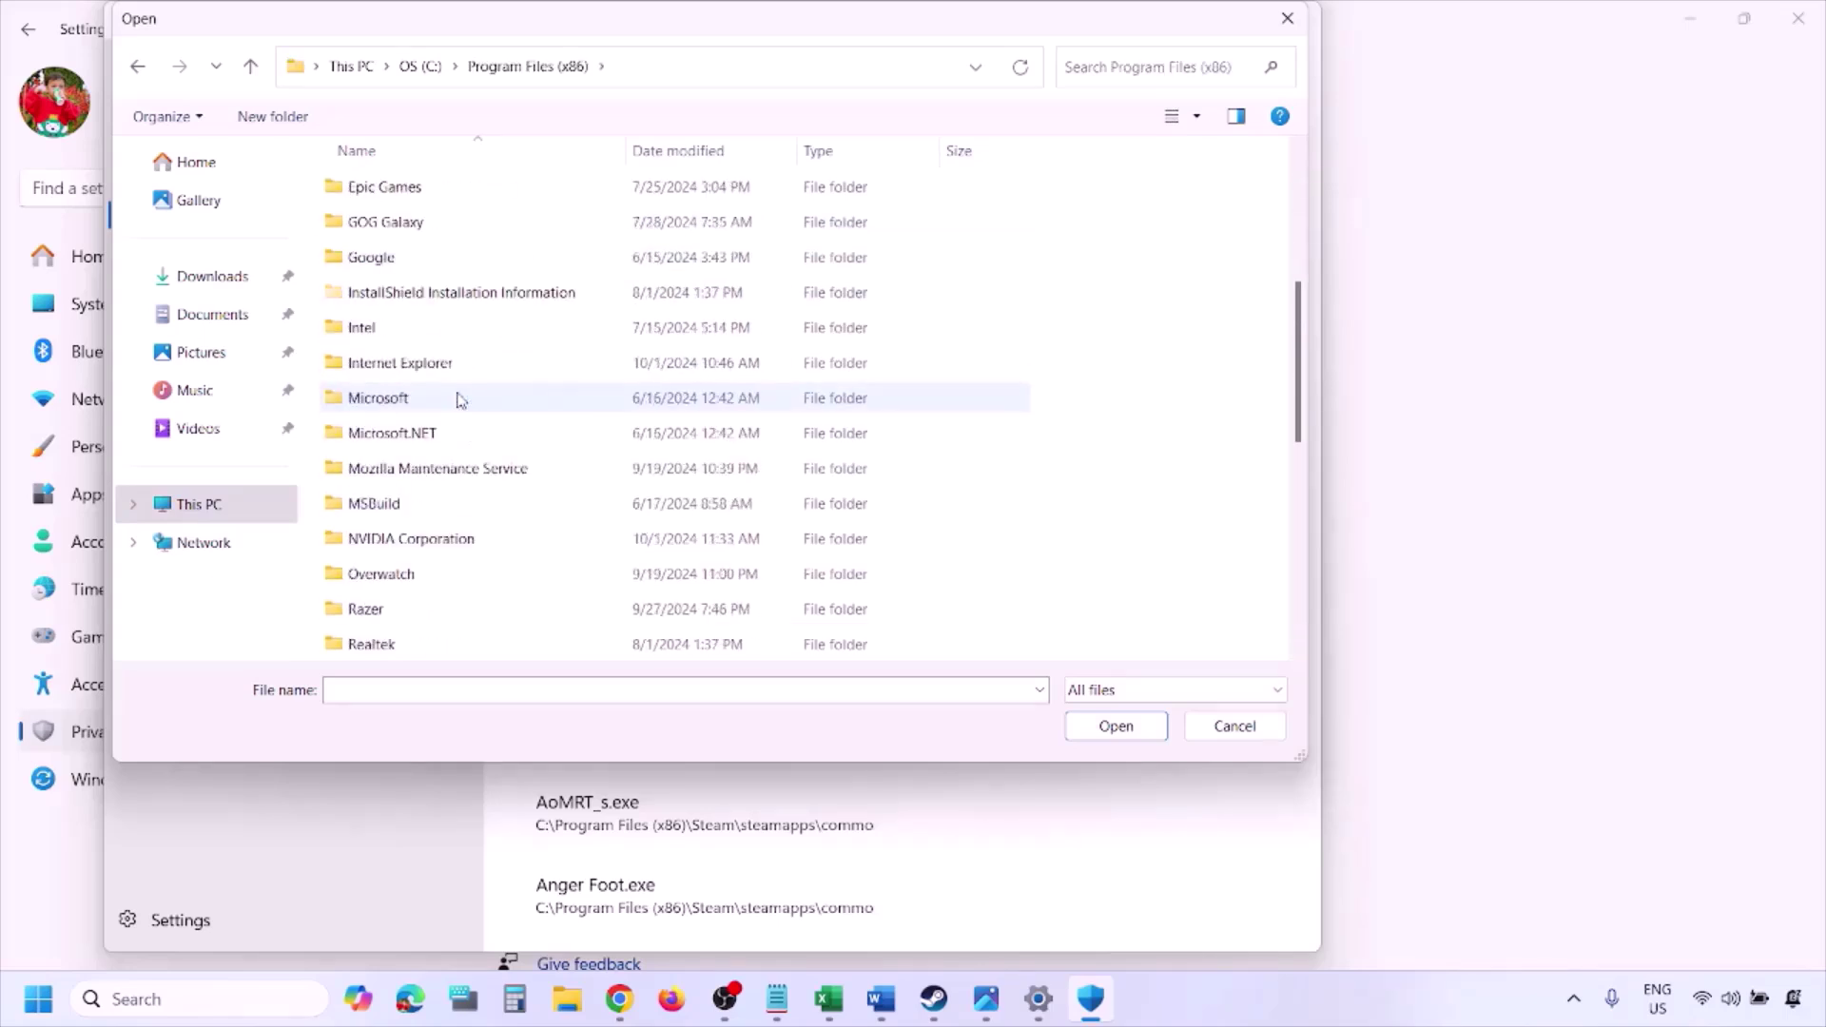
{"action": "scroll", "coordinate": [460, 396], "scroll_direction": "down", "scroll_amount": 4}
{"action": "double_click", "coordinate": [409, 328]}
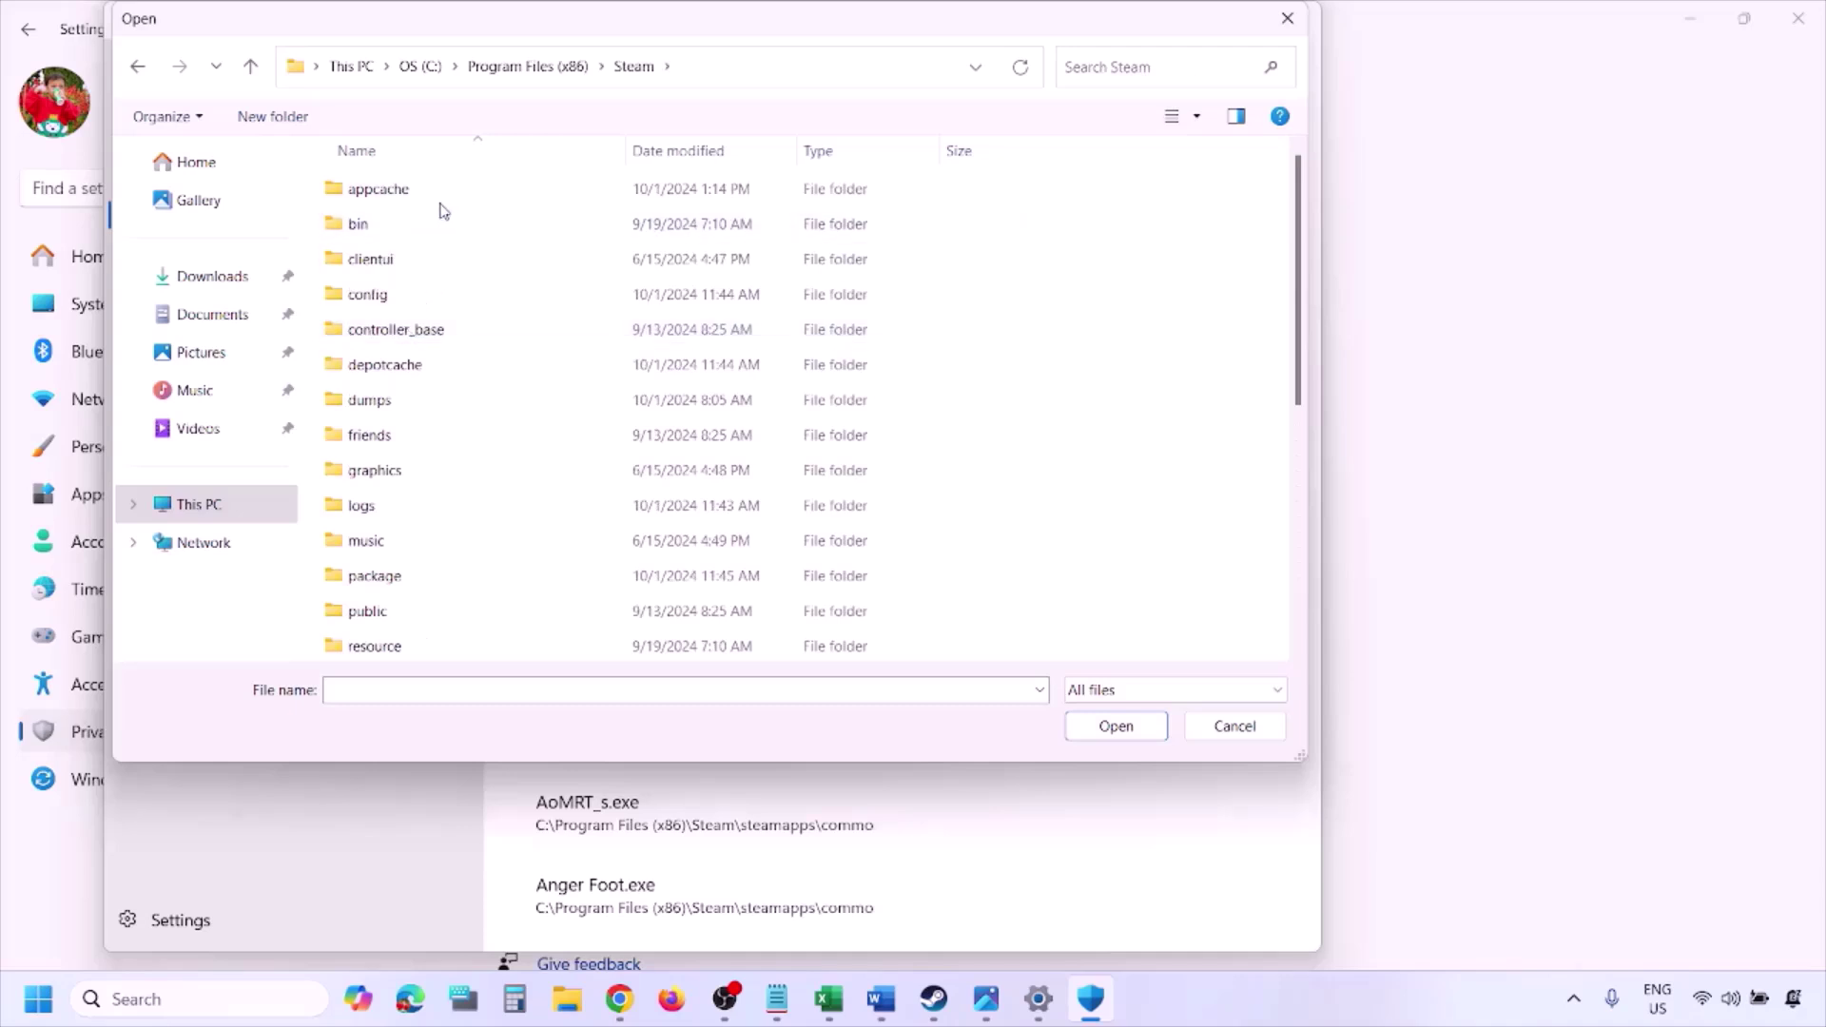
{"action": "scroll", "coordinate": [428, 381], "scroll_direction": "down", "scroll_amount": 4}
{"action": "left_click", "coordinate": [418, 367]}
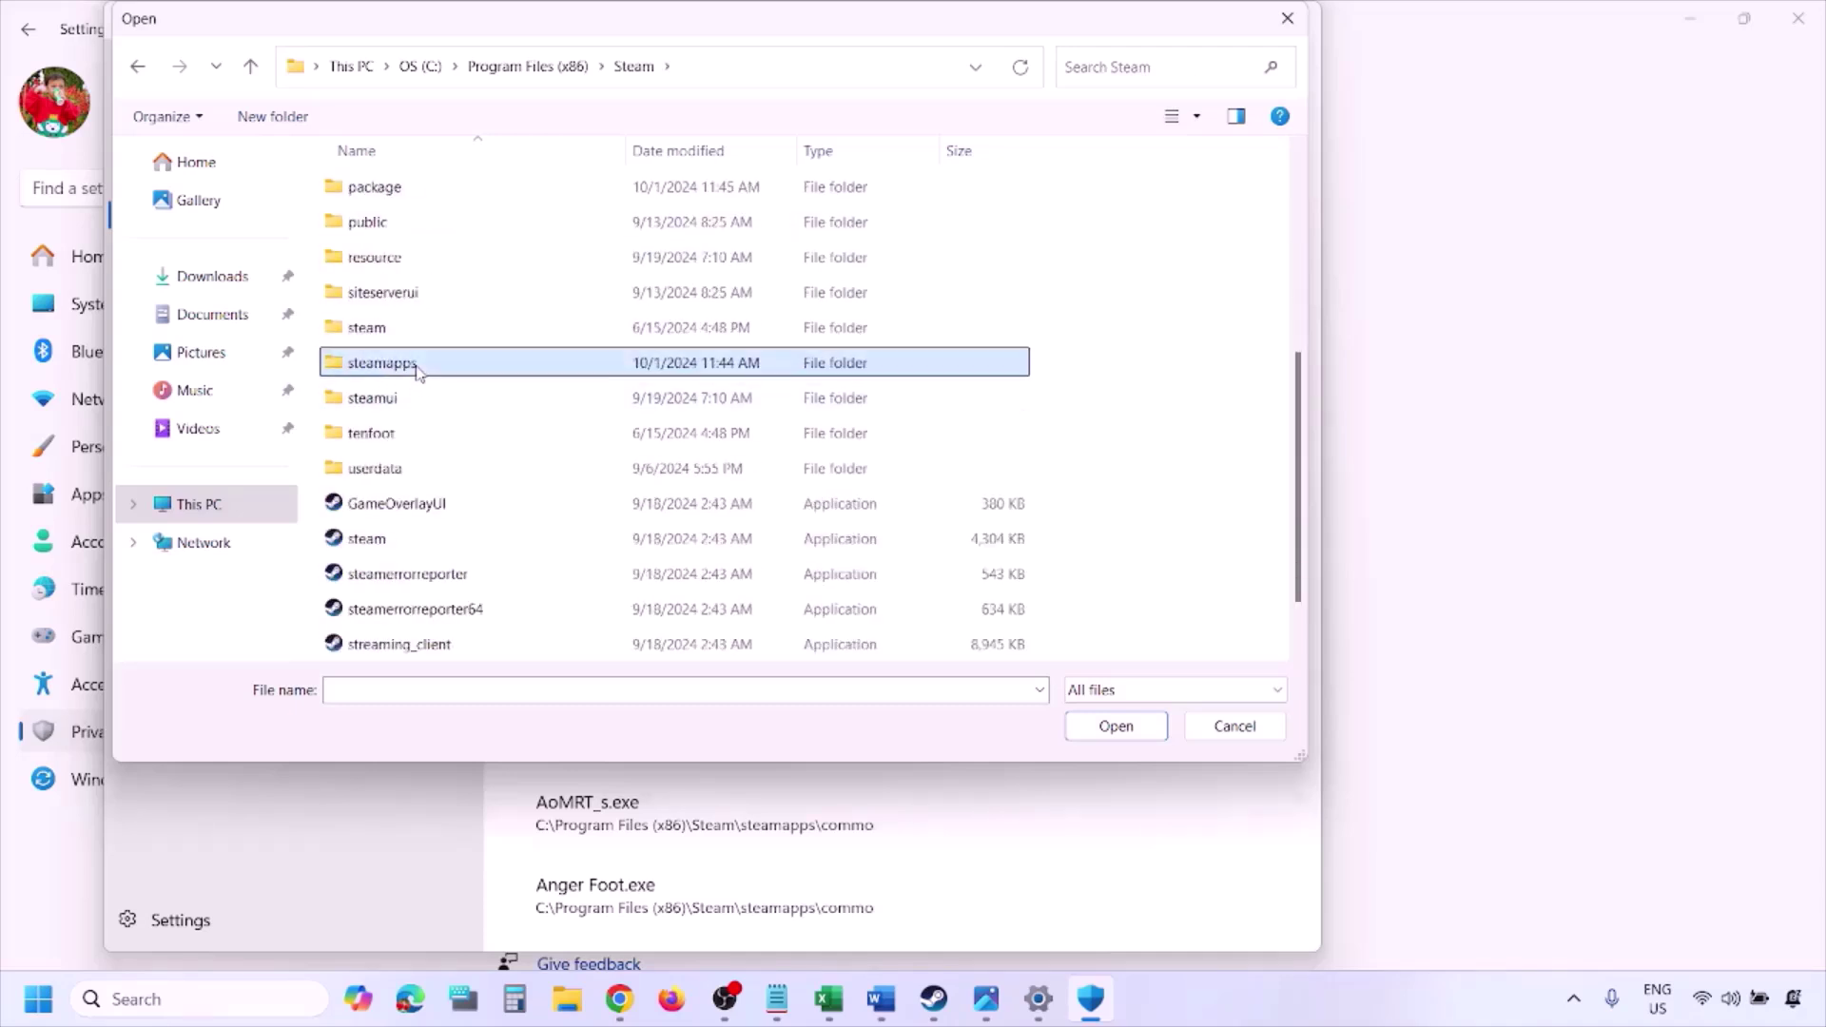
{"action": "double_click", "coordinate": [419, 370]}
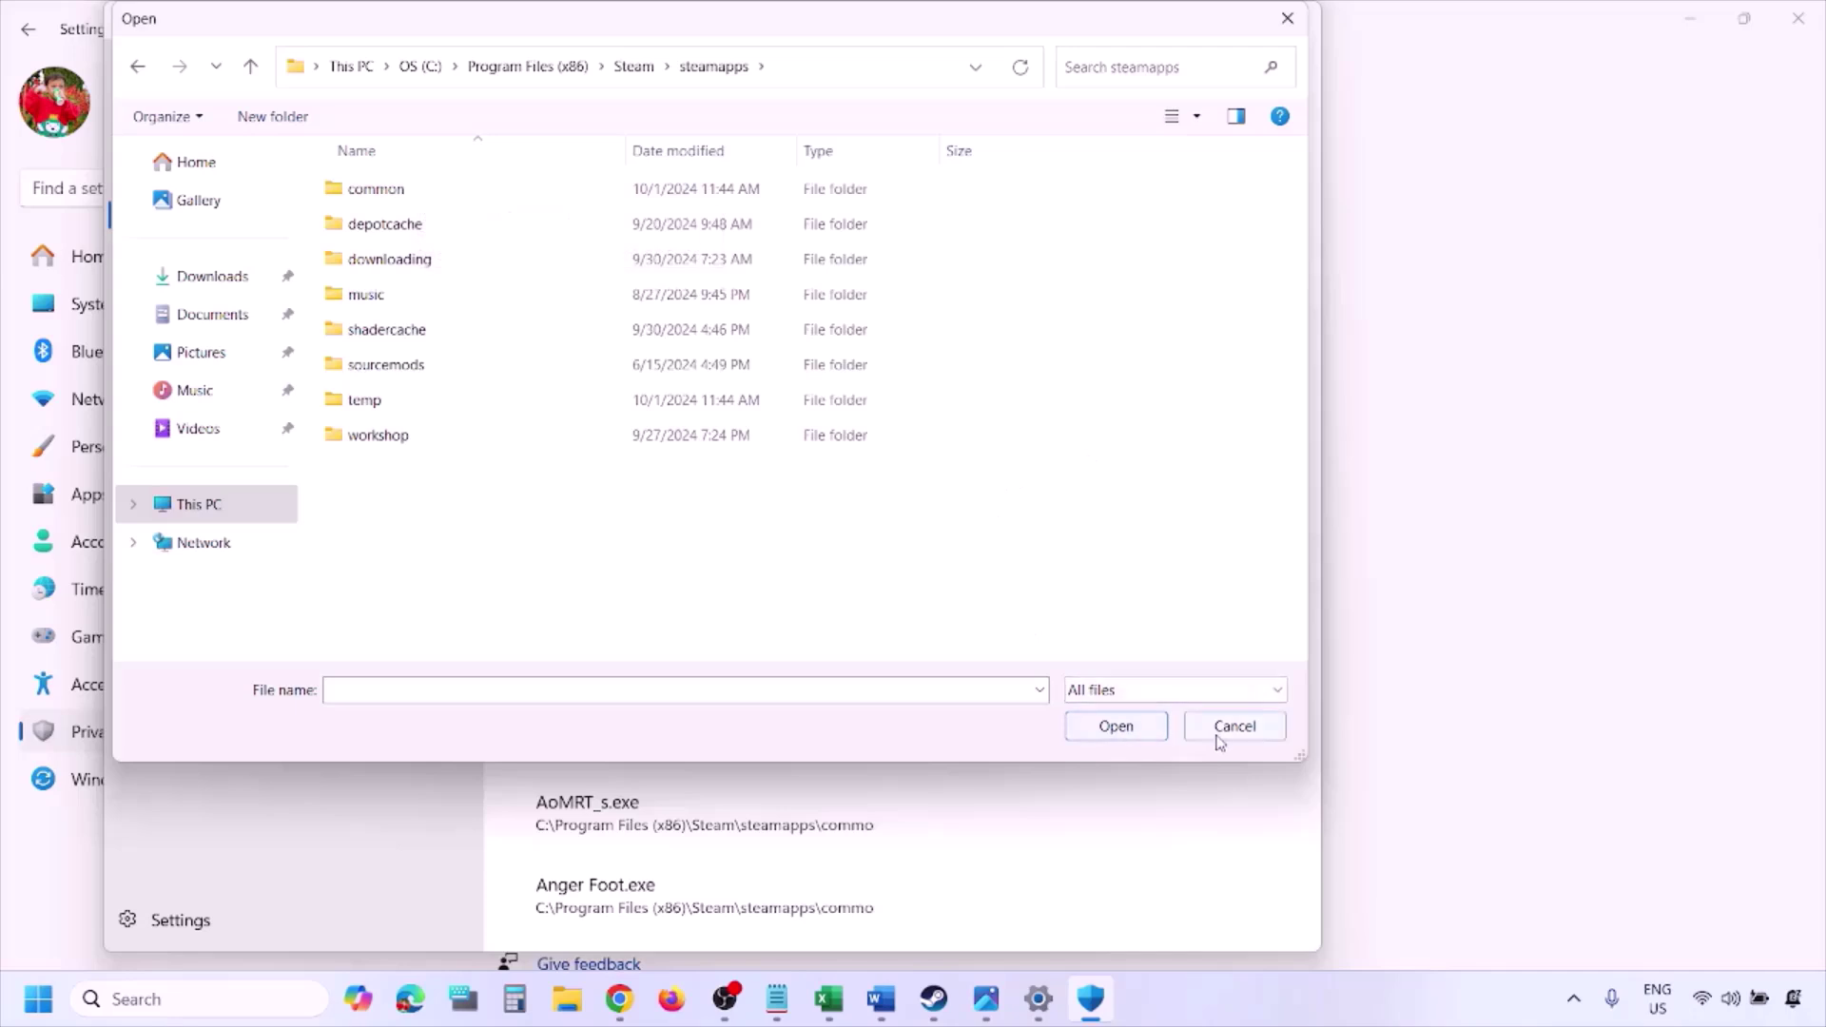
{"action": "left_click", "coordinate": [1234, 726]}
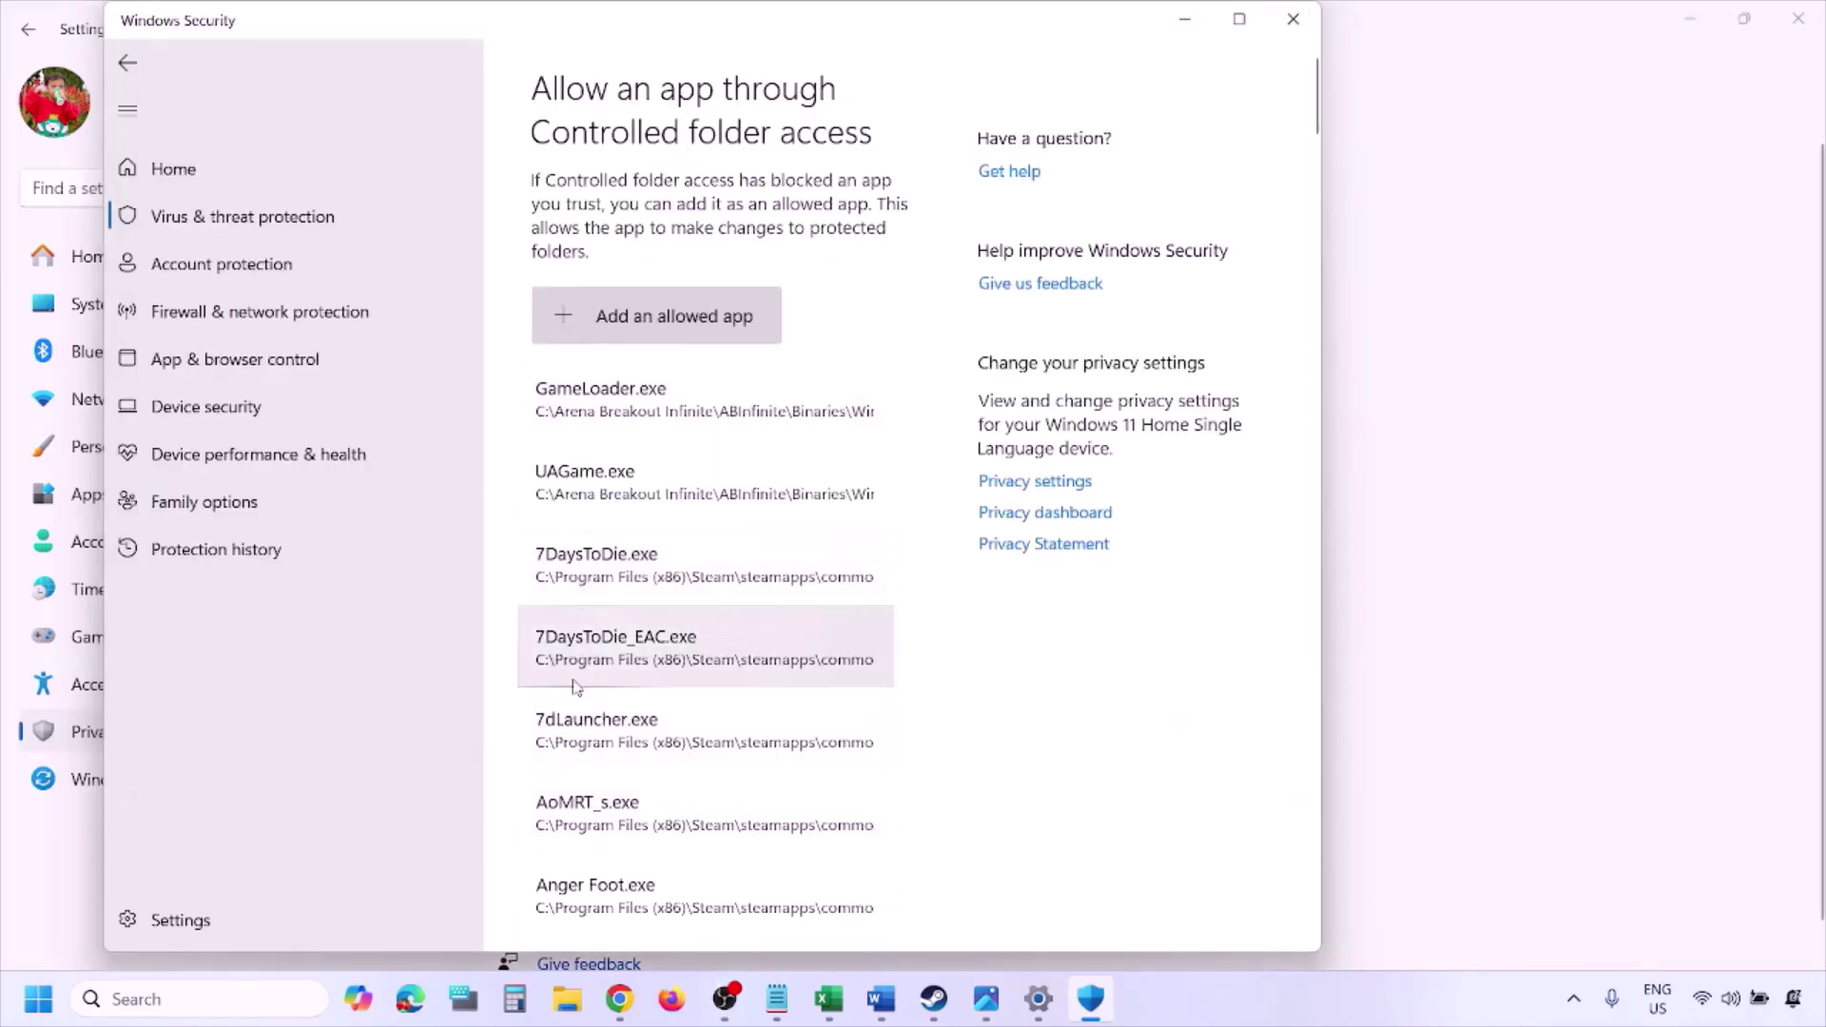
Open Control Panel and go to the Windows Defender Firewall list of allowed apps under System and Security.
{"action": "left_click", "coordinate": [189, 998]}
{"action": "type", "text": "ontrol"}
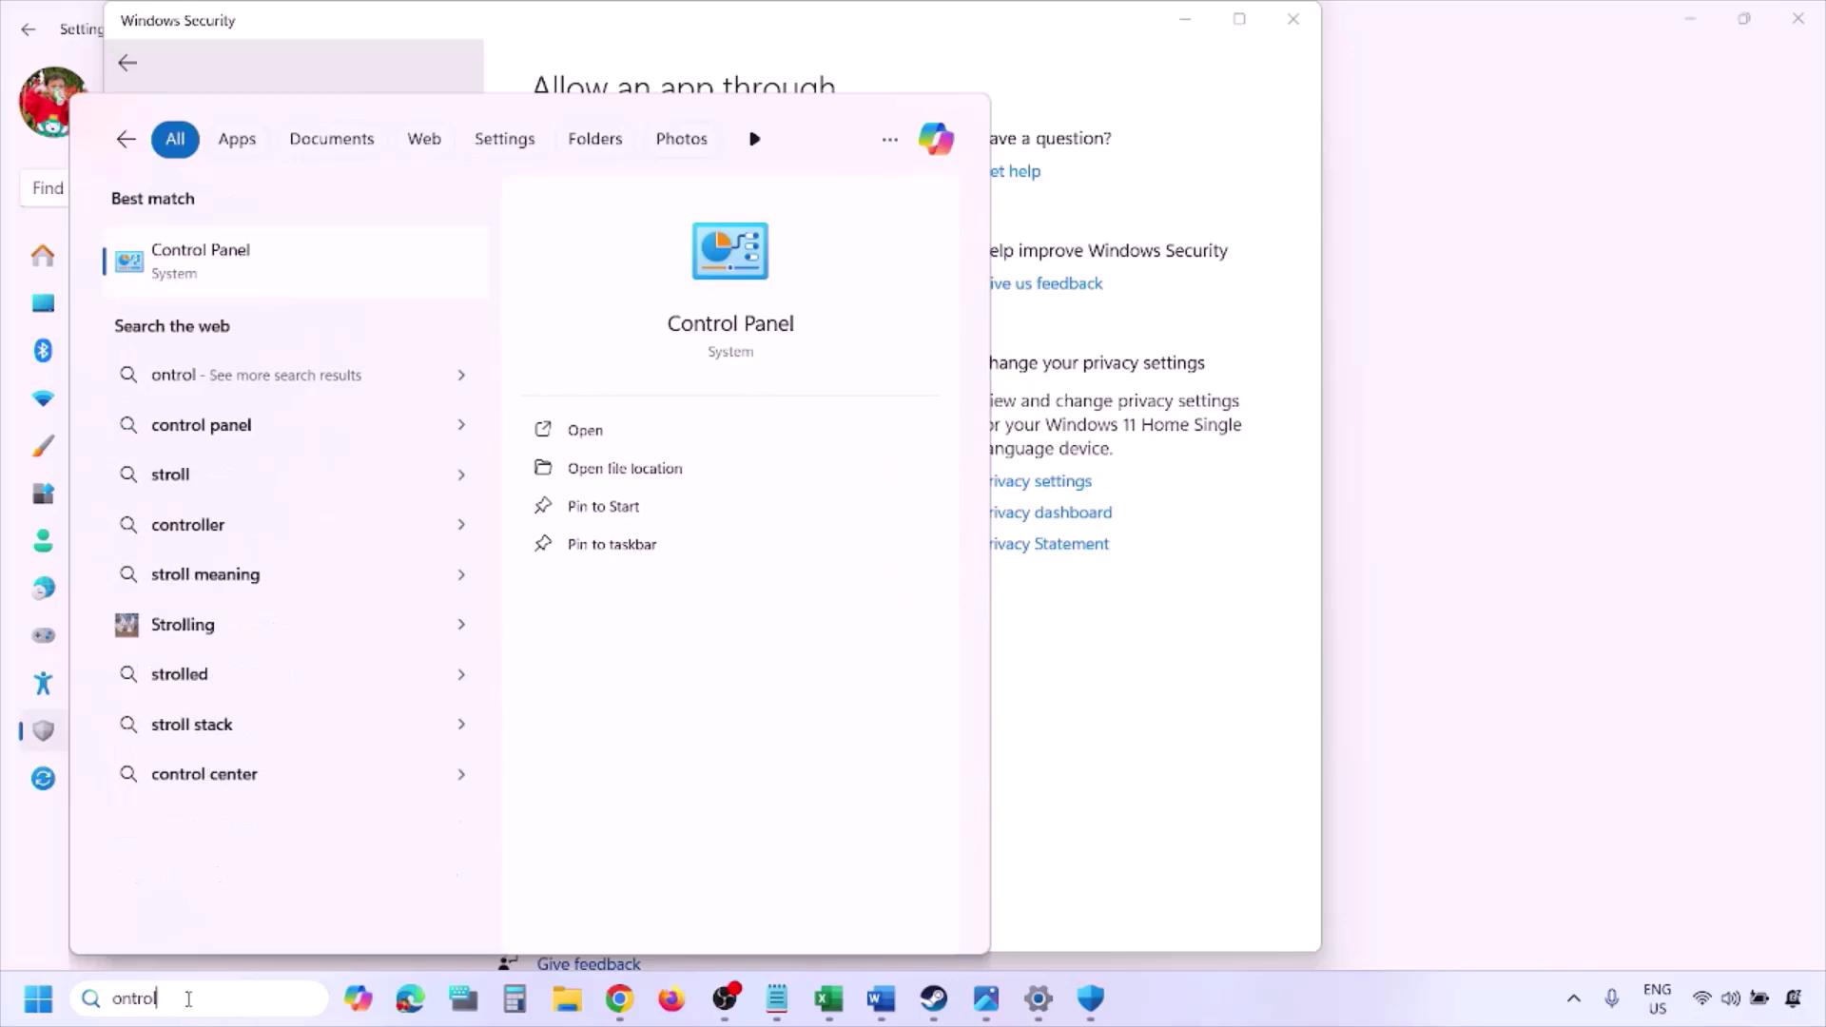
{"action": "key", "text": "Return"}
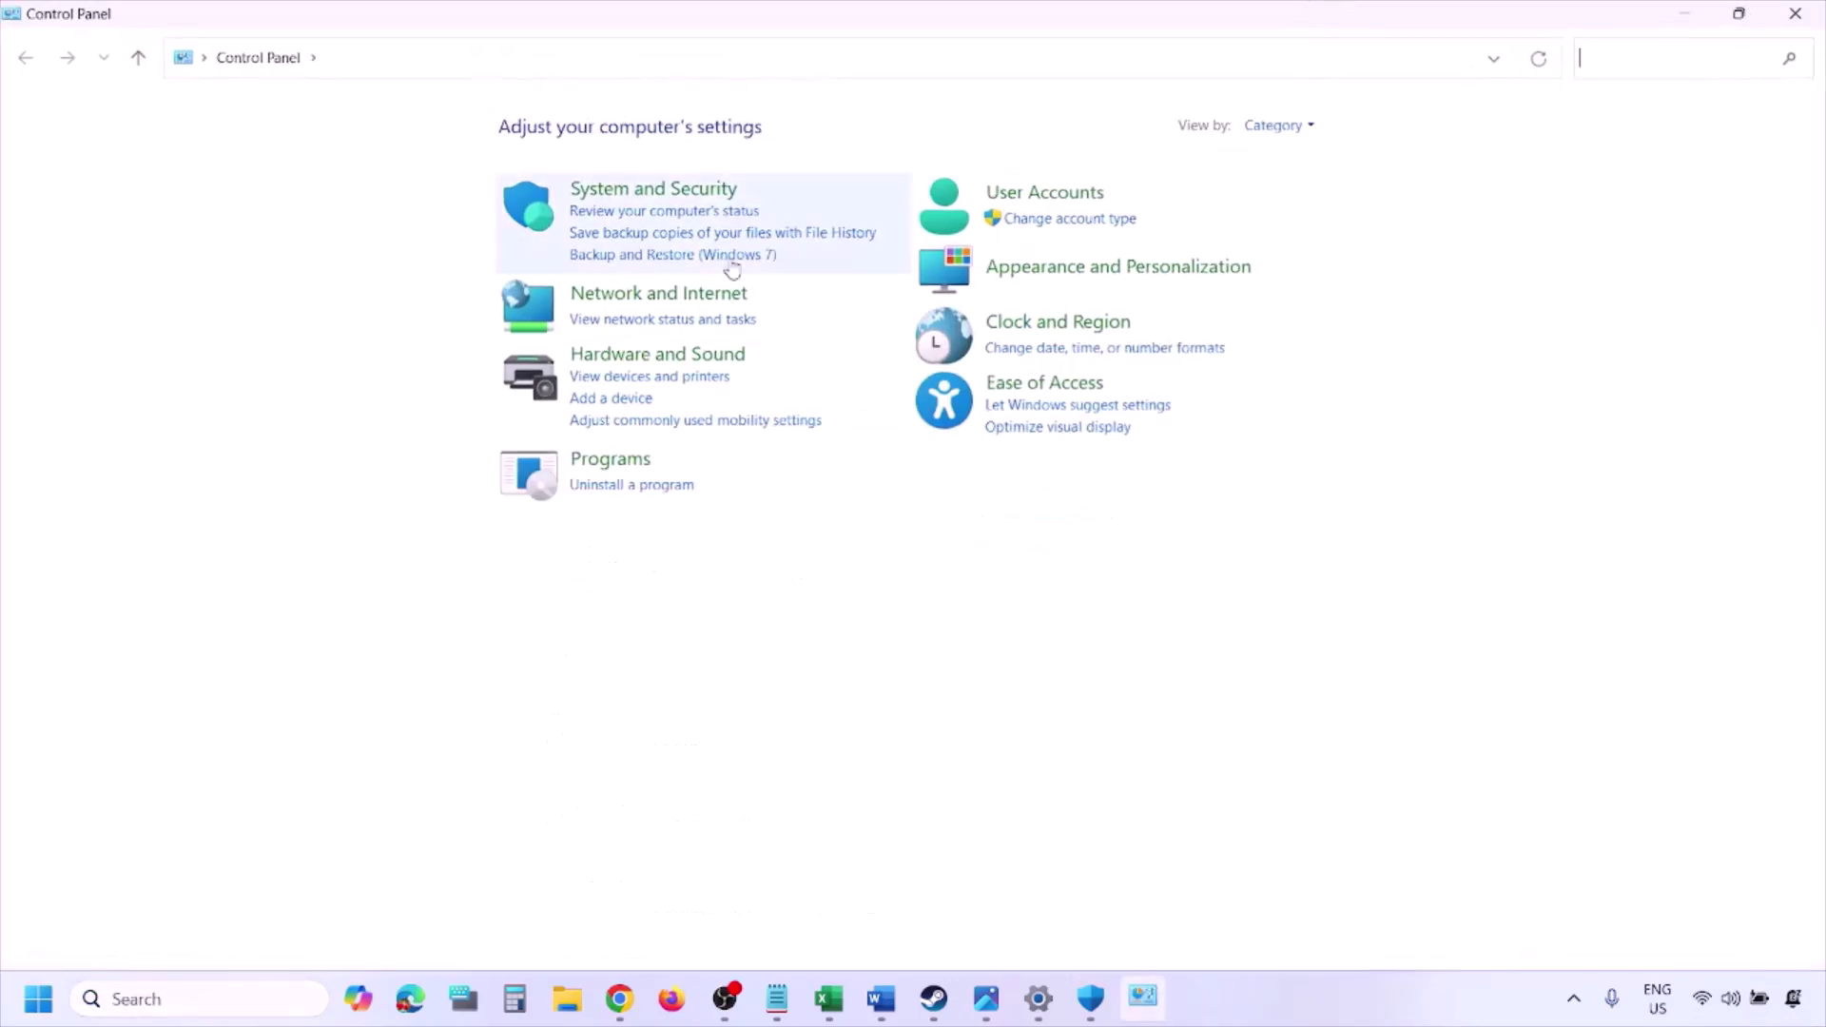
{"action": "left_click", "coordinate": [629, 191]}
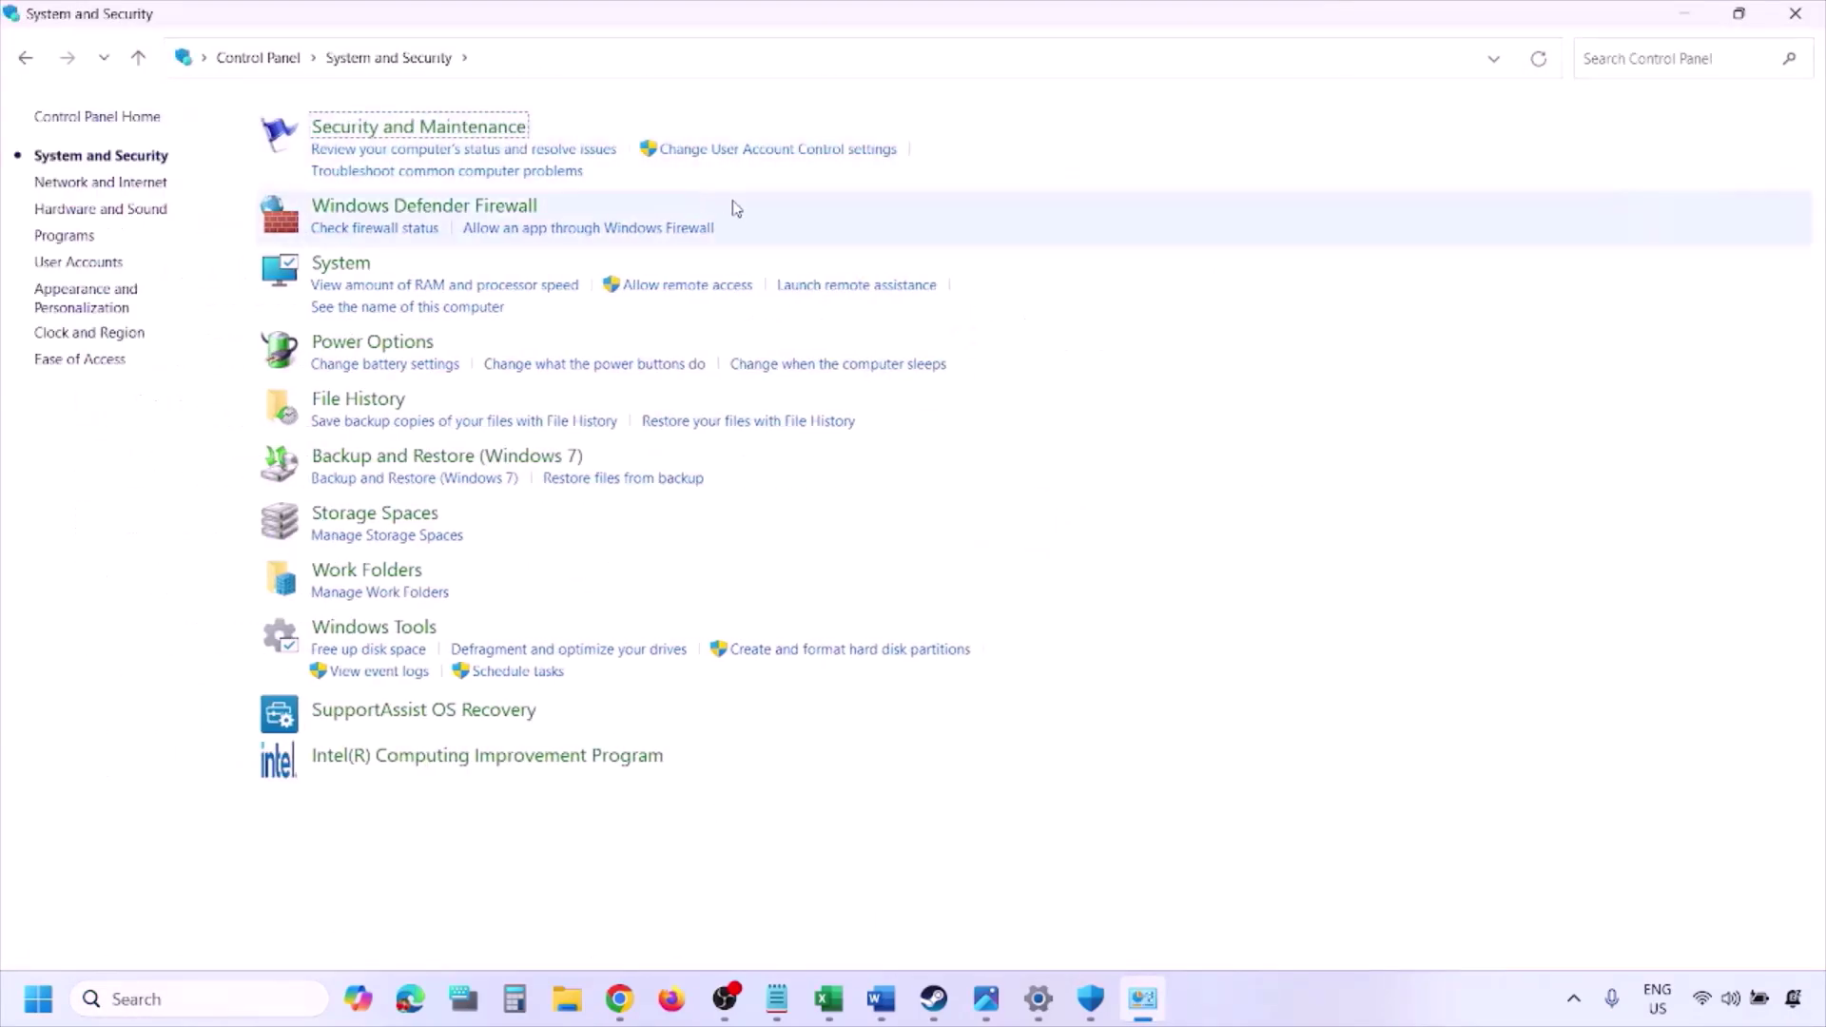
{"action": "left_click", "coordinate": [492, 208]}
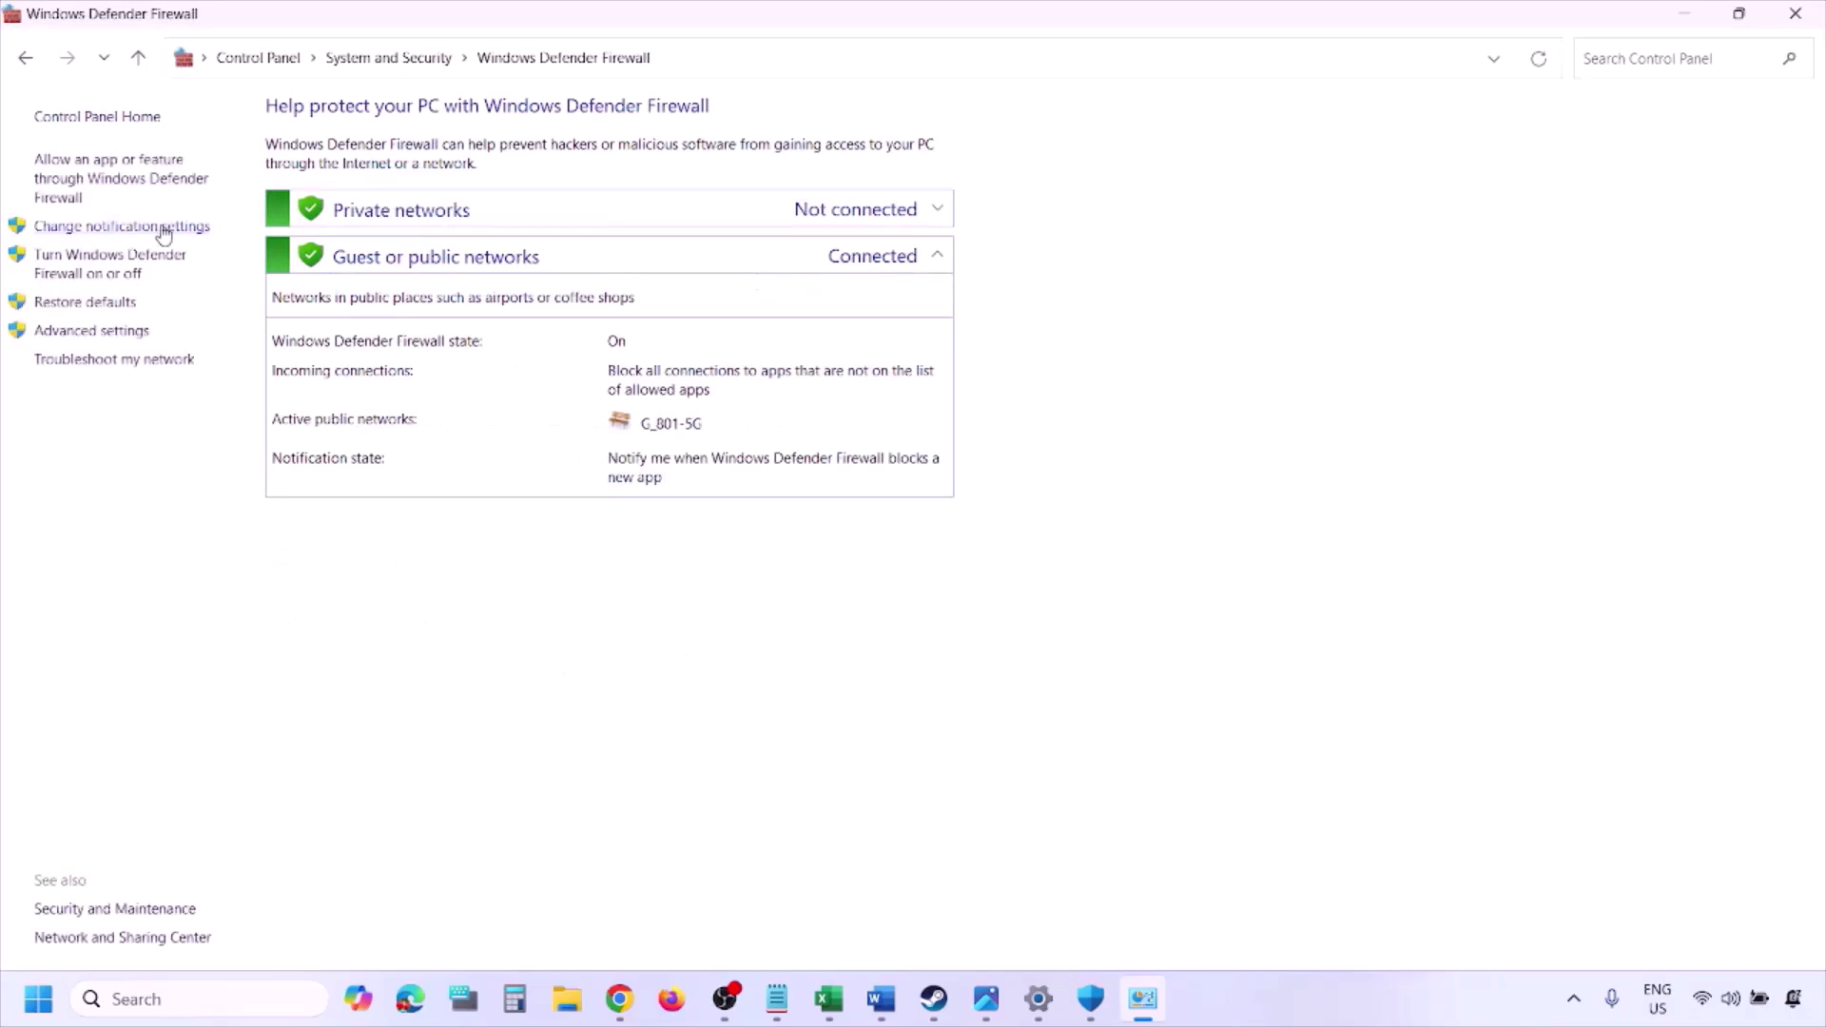
{"action": "left_click", "coordinate": [125, 177]}
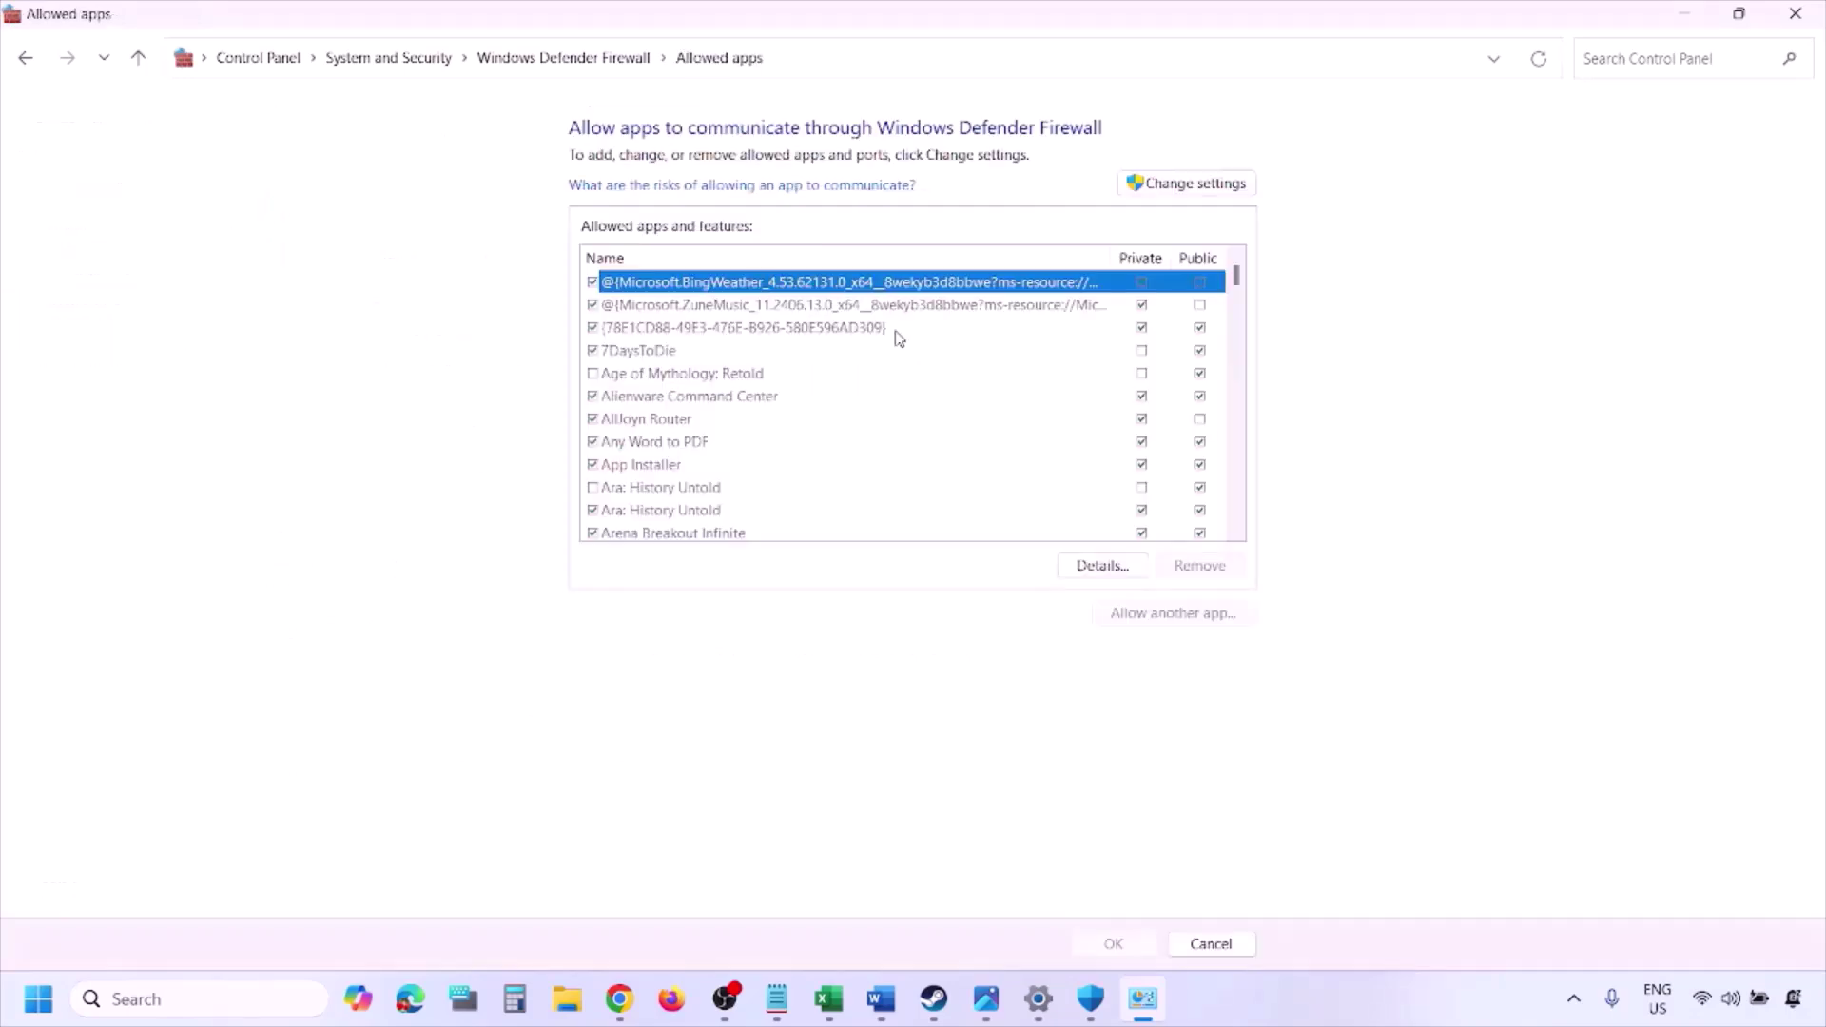
Unlock the firewall's allowed apps settings, start adding another app by browsing This PC, and cancel the addition.
{"action": "left_click", "coordinate": [1226, 181]}
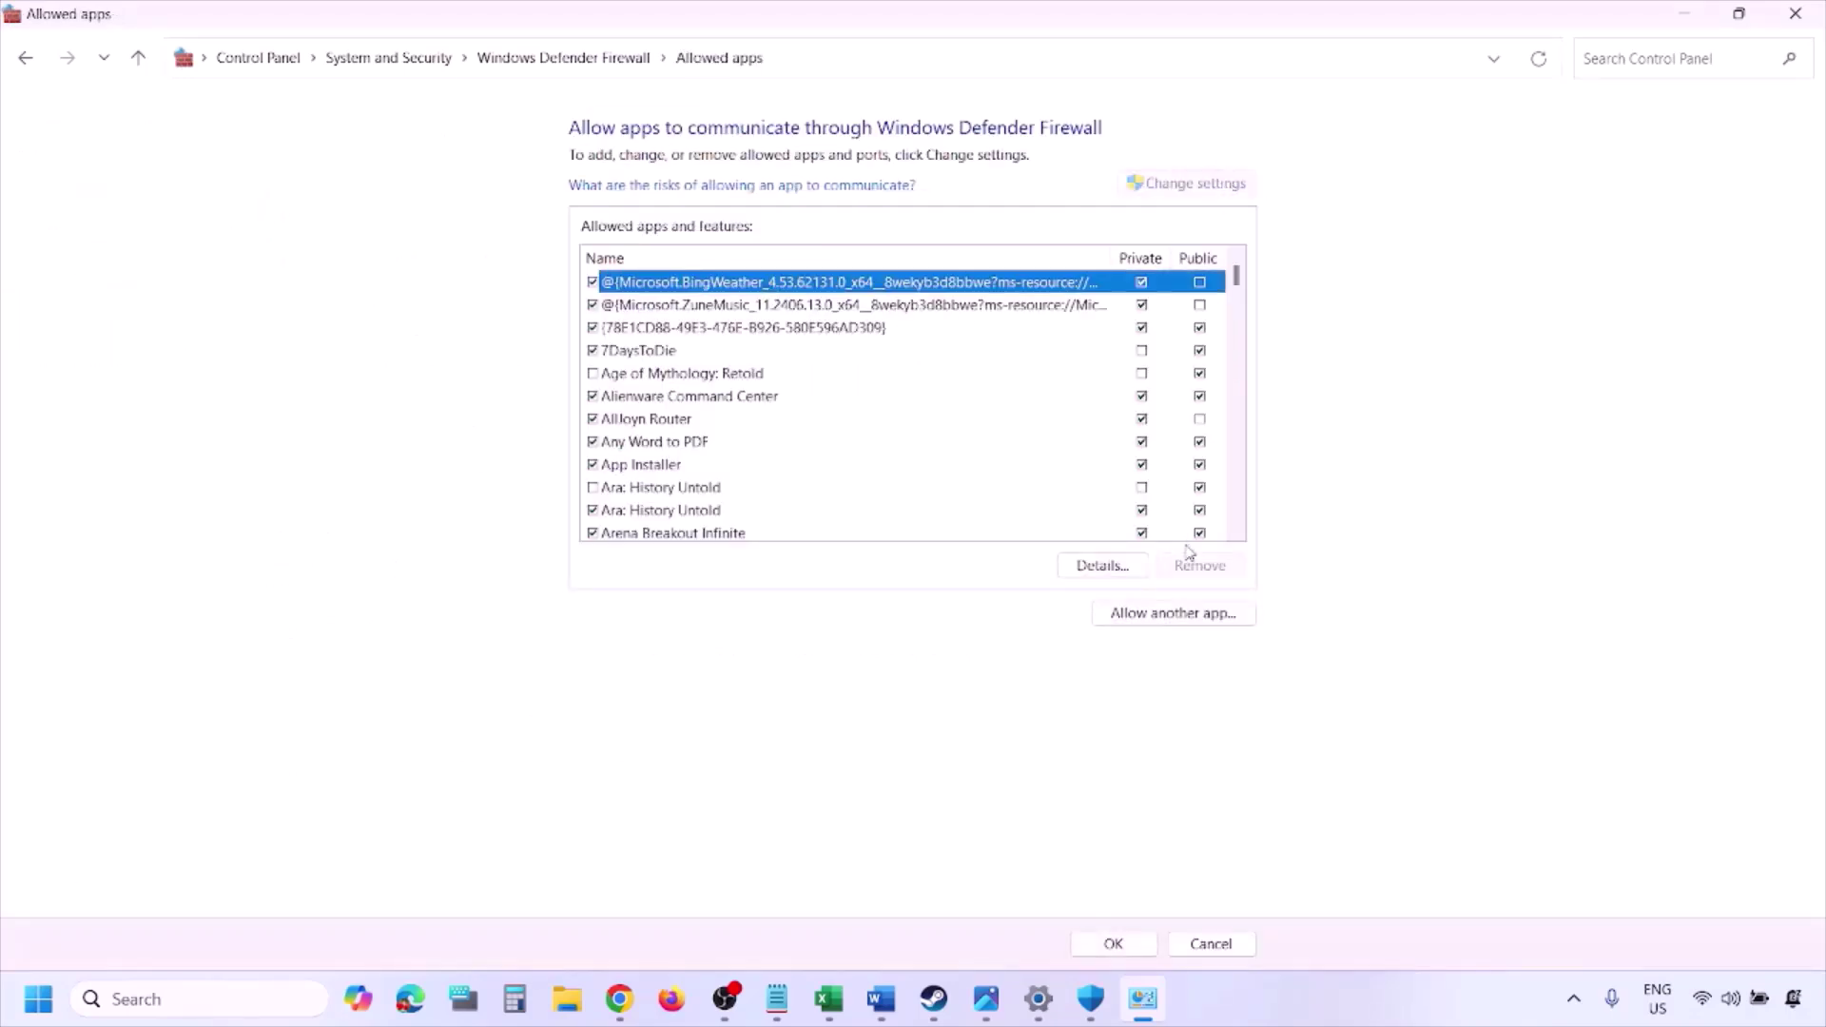
{"action": "left_click", "coordinate": [1175, 615]}
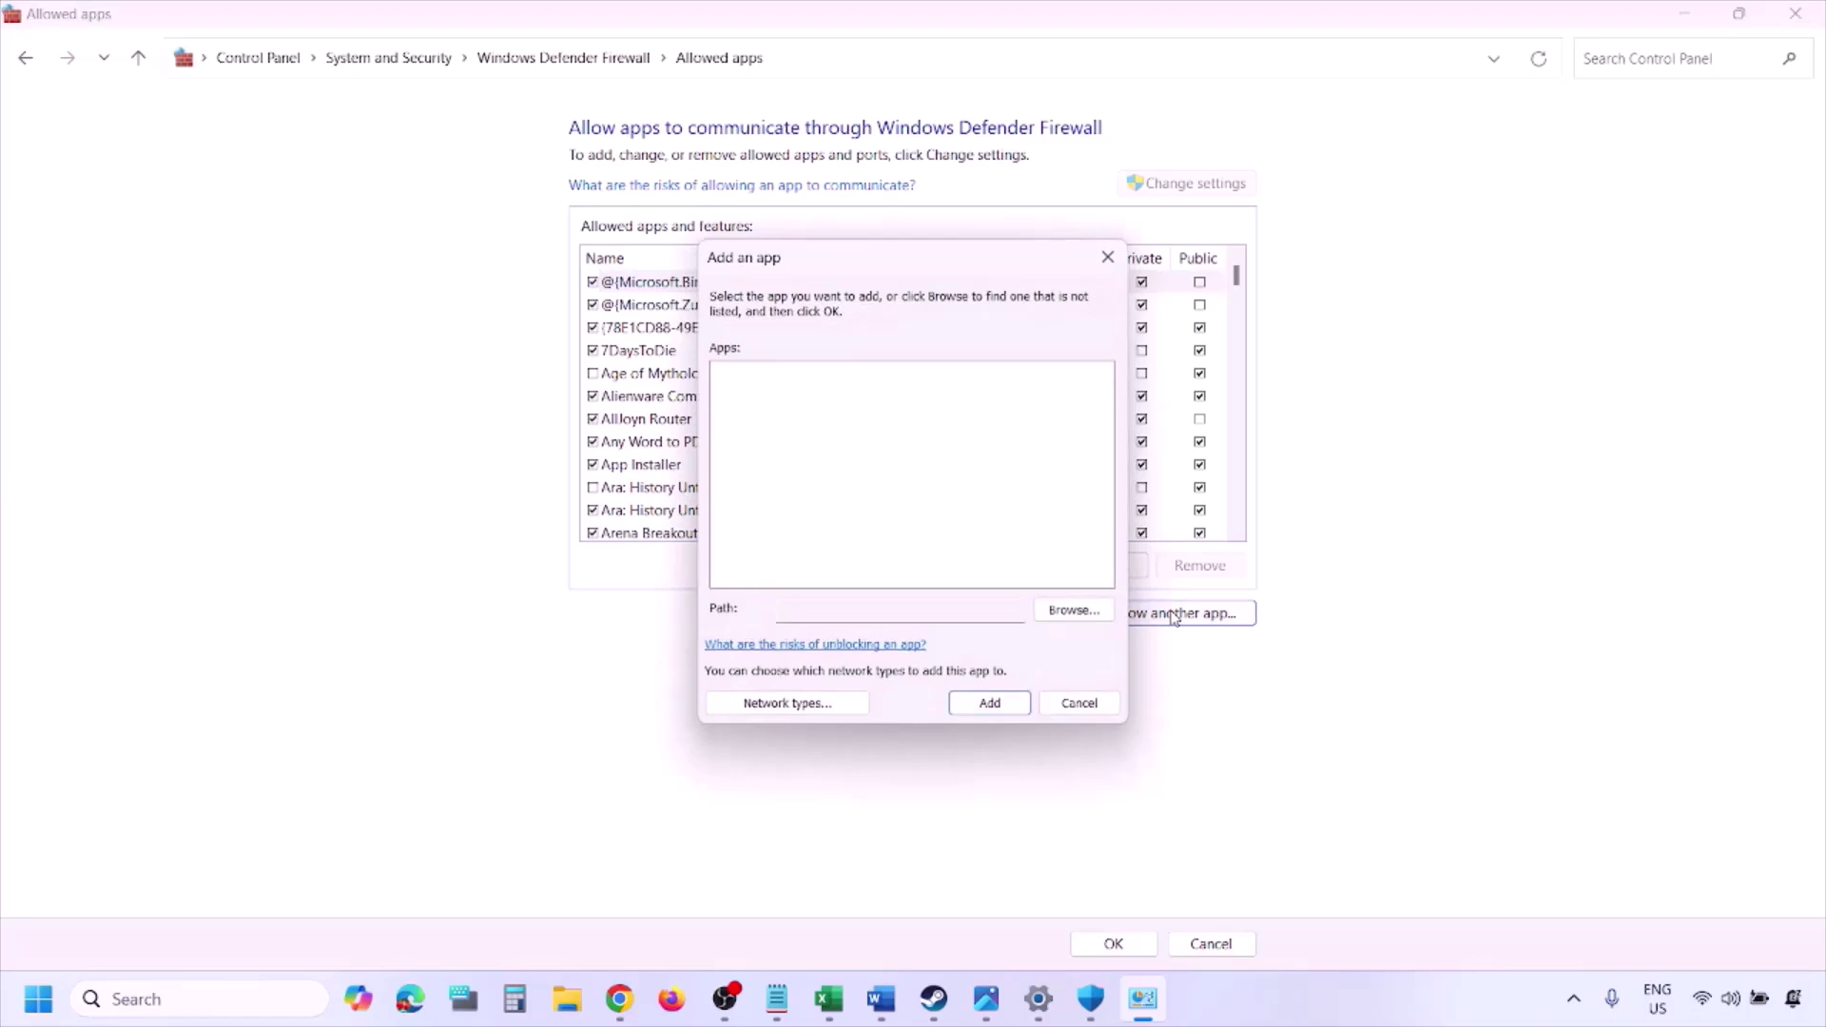
{"action": "left_click", "coordinate": [1079, 613]}
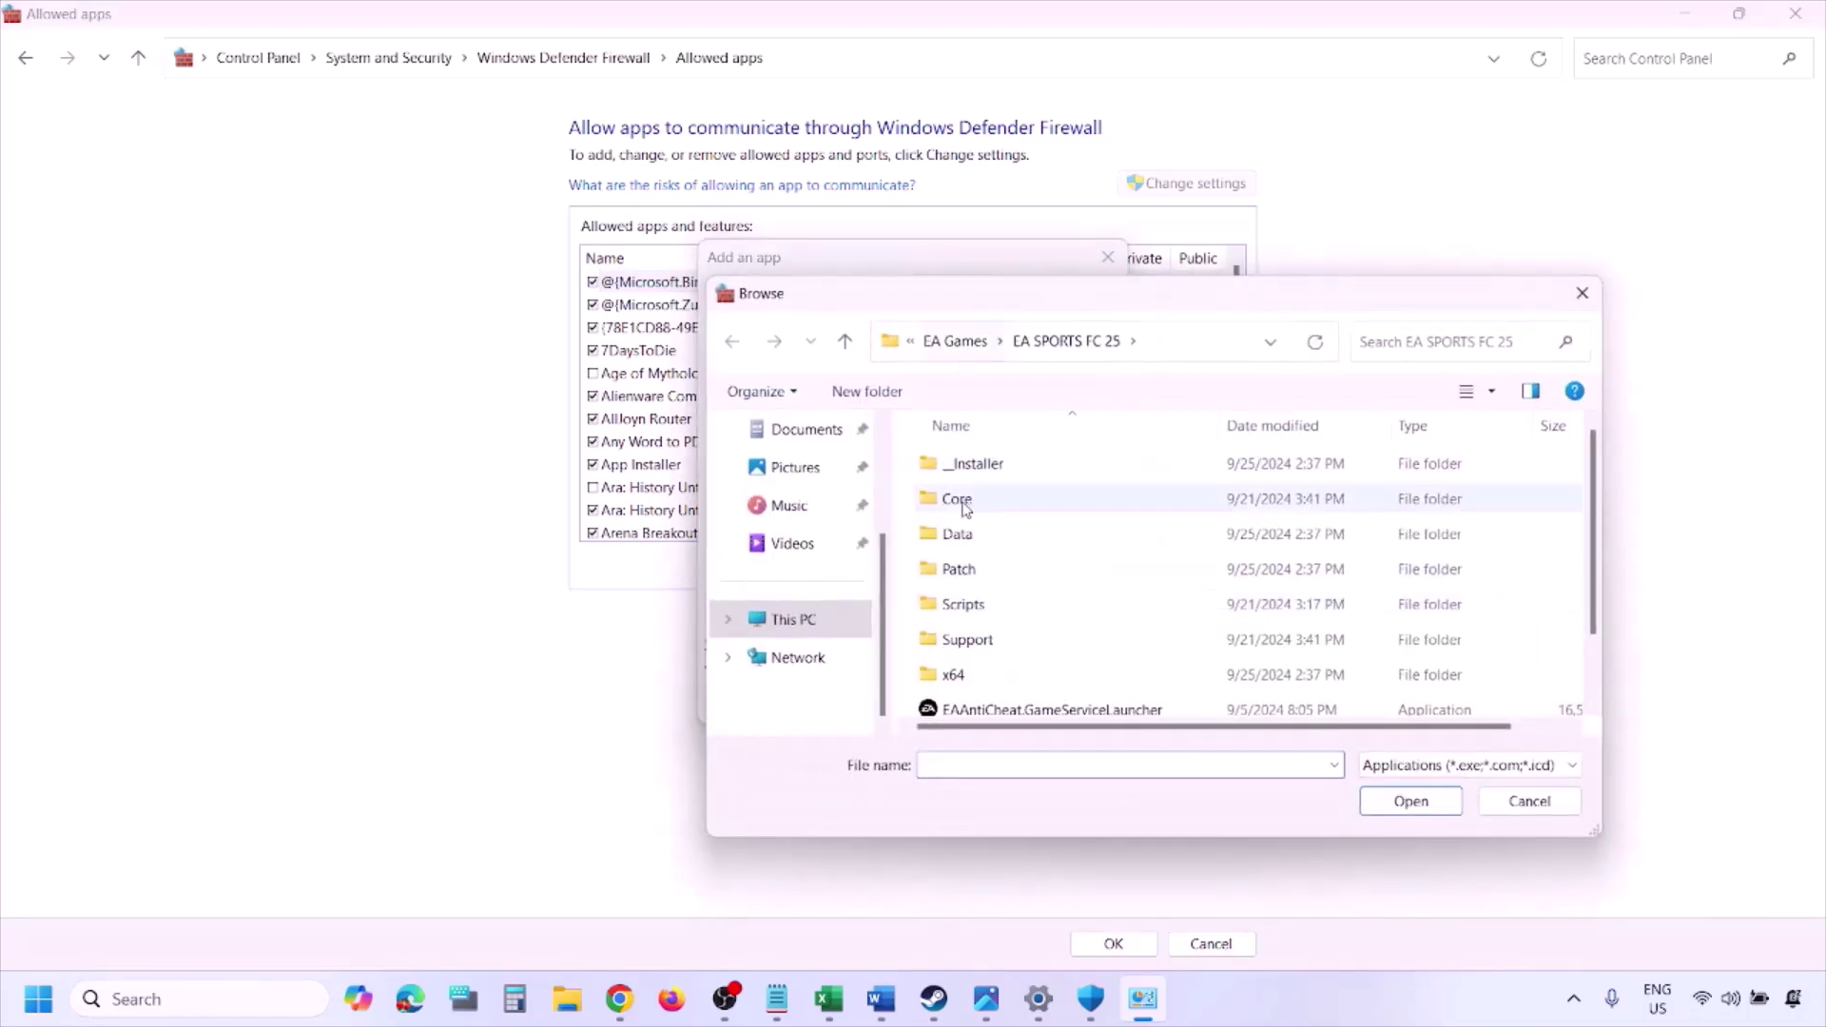
{"action": "left_click", "coordinate": [861, 617]}
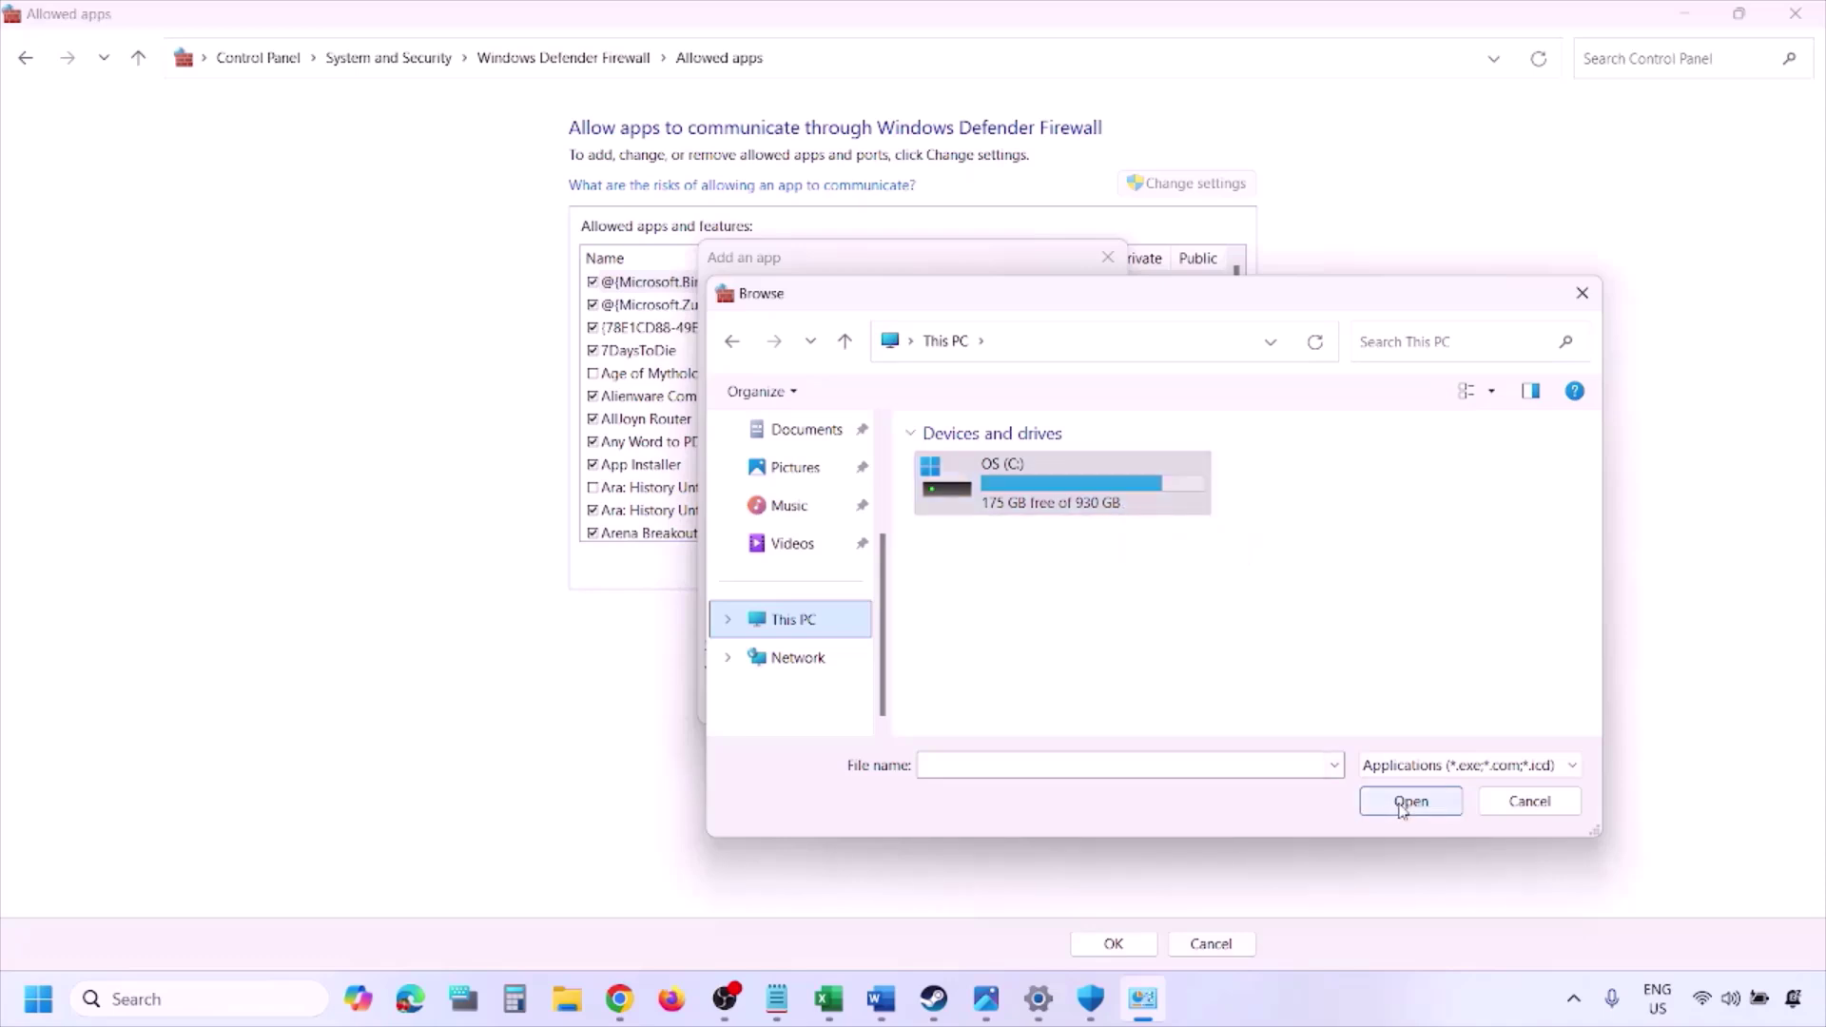
{"action": "left_click", "coordinate": [1511, 811]}
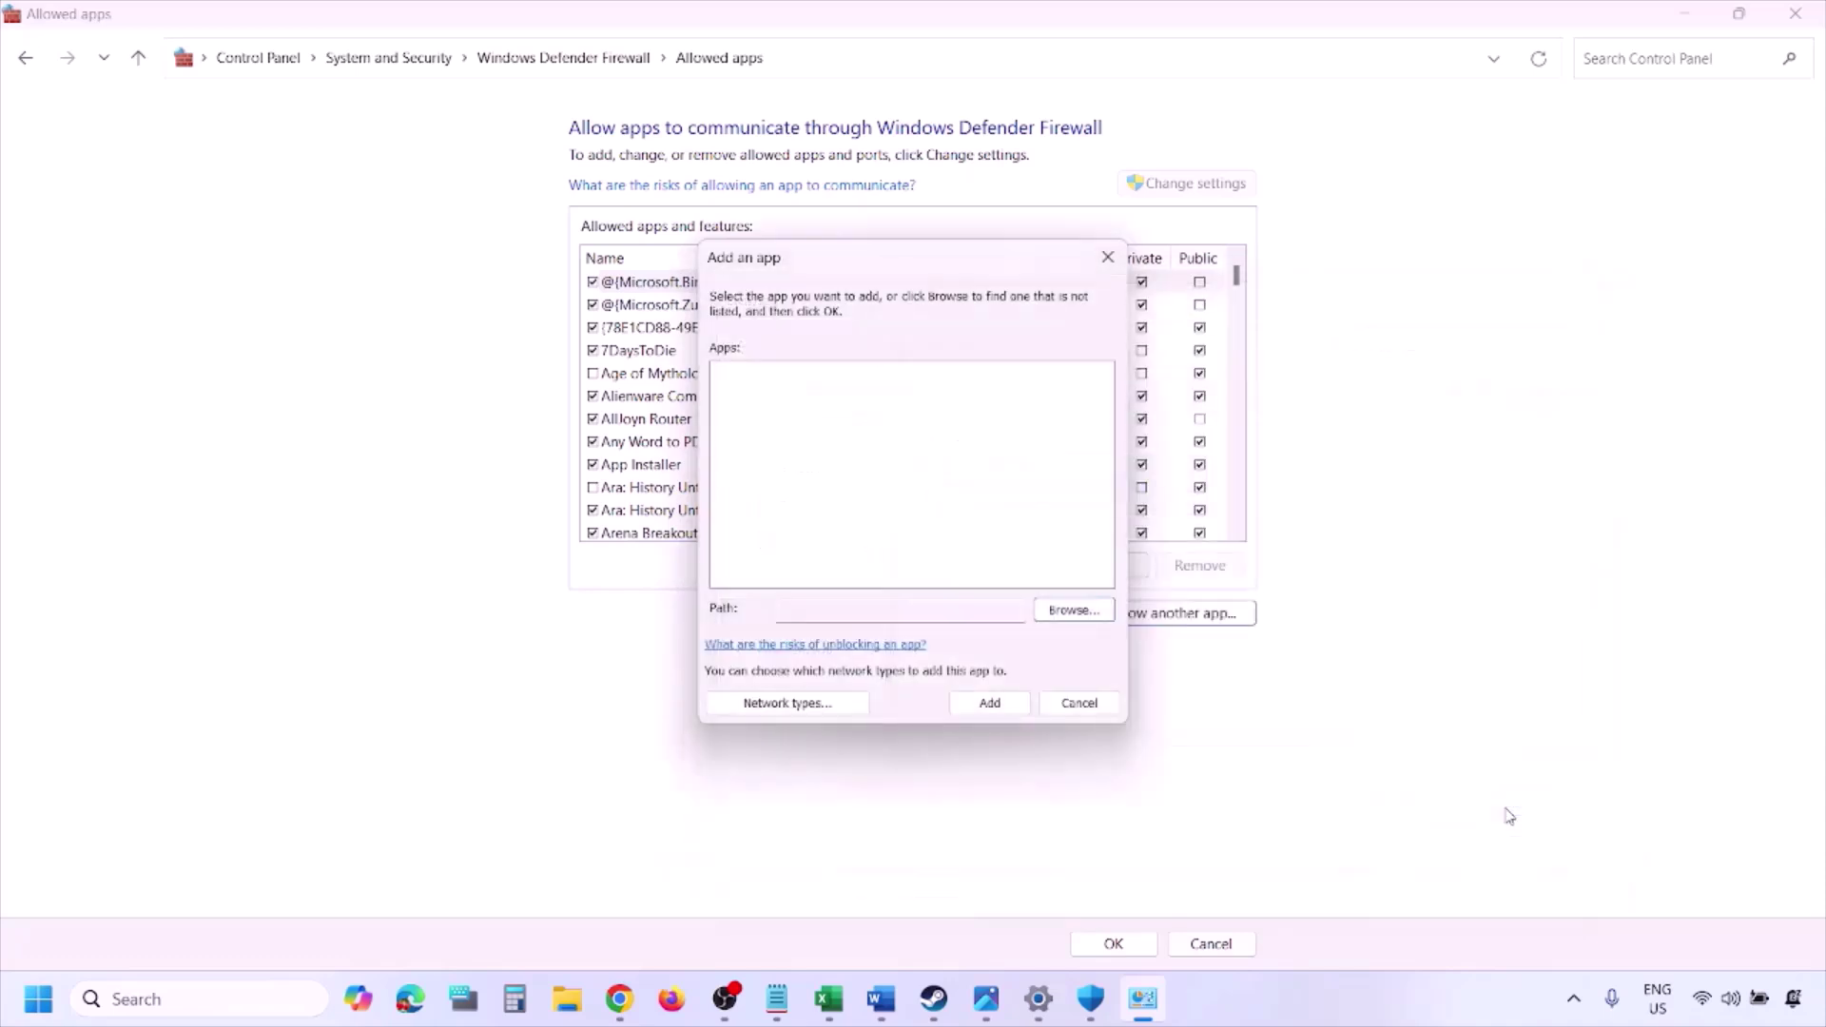
{"action": "left_click", "coordinate": [1066, 705]}
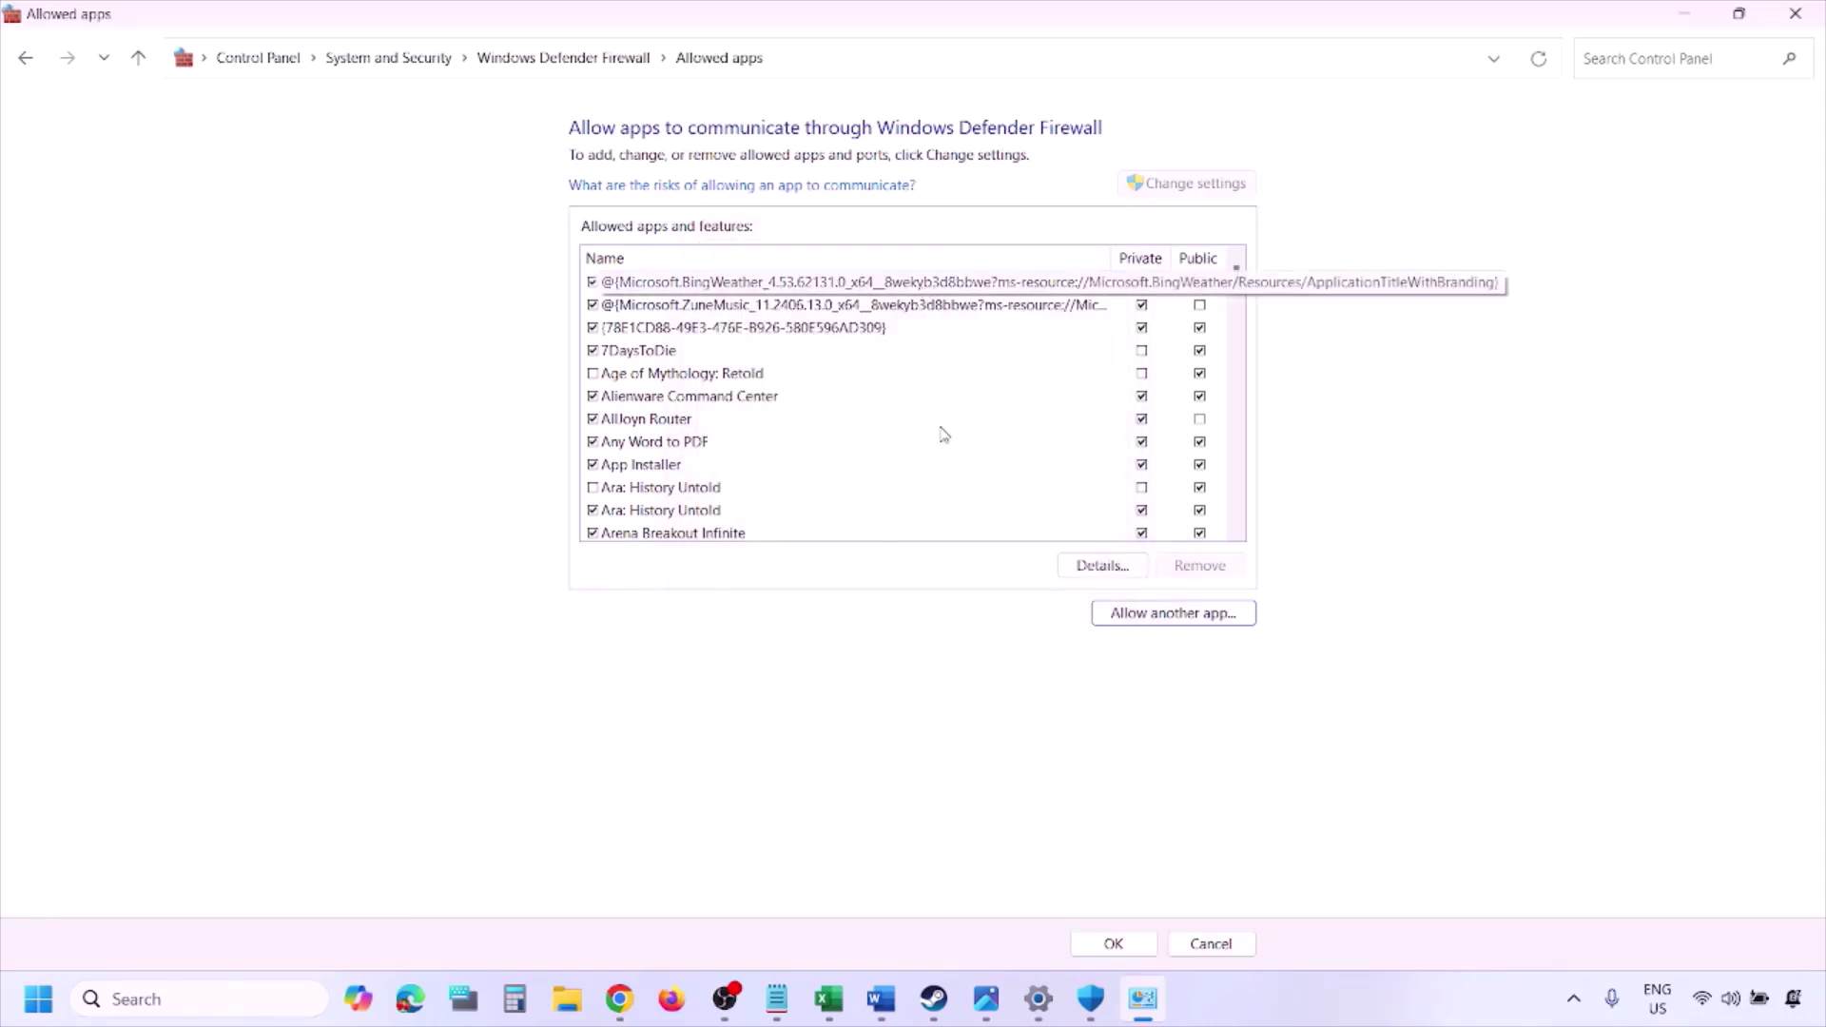
Confirm the firewall's allowed apps, and highlight the NVIDIA and AMD links under the clean graphics driver installation step in the Word document.
{"action": "left_click", "coordinate": [1113, 940]}
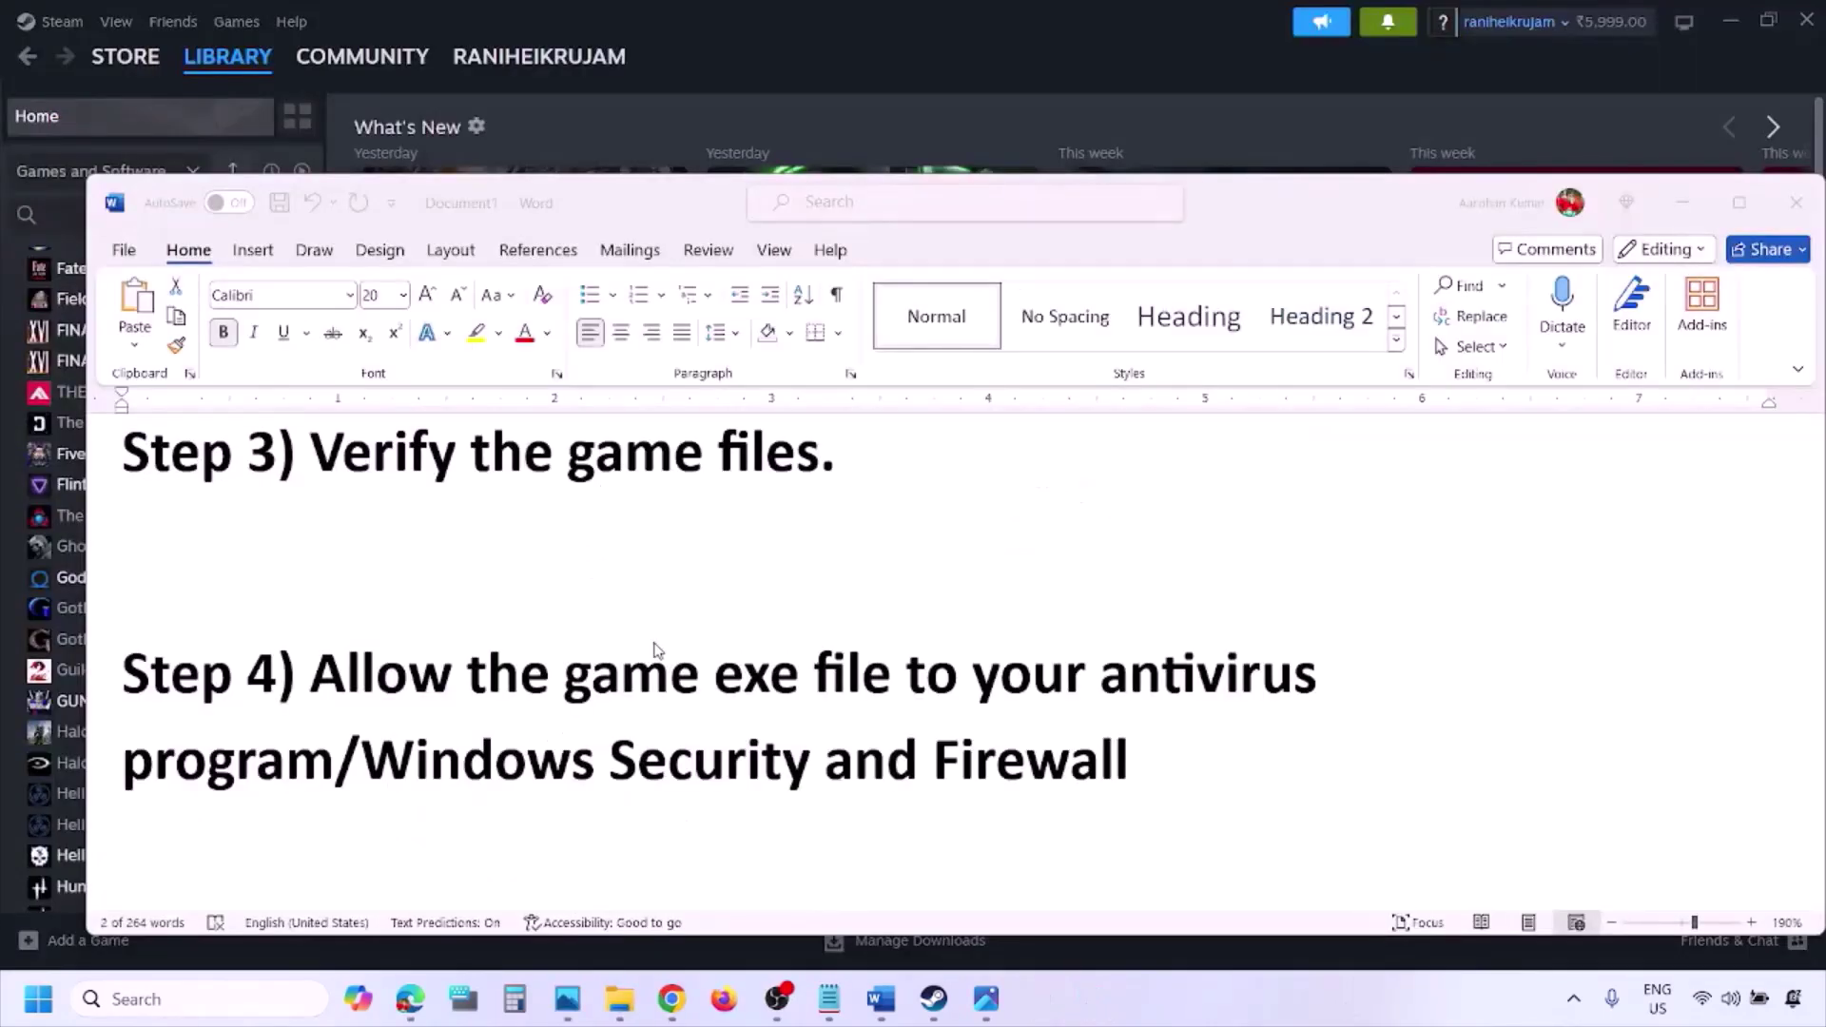
{"action": "scroll", "coordinate": [655, 649], "scroll_direction": "down", "scroll_amount": 3}
{"action": "scroll", "coordinate": [655, 650], "scroll_direction": "down", "scroll_amount": 5}
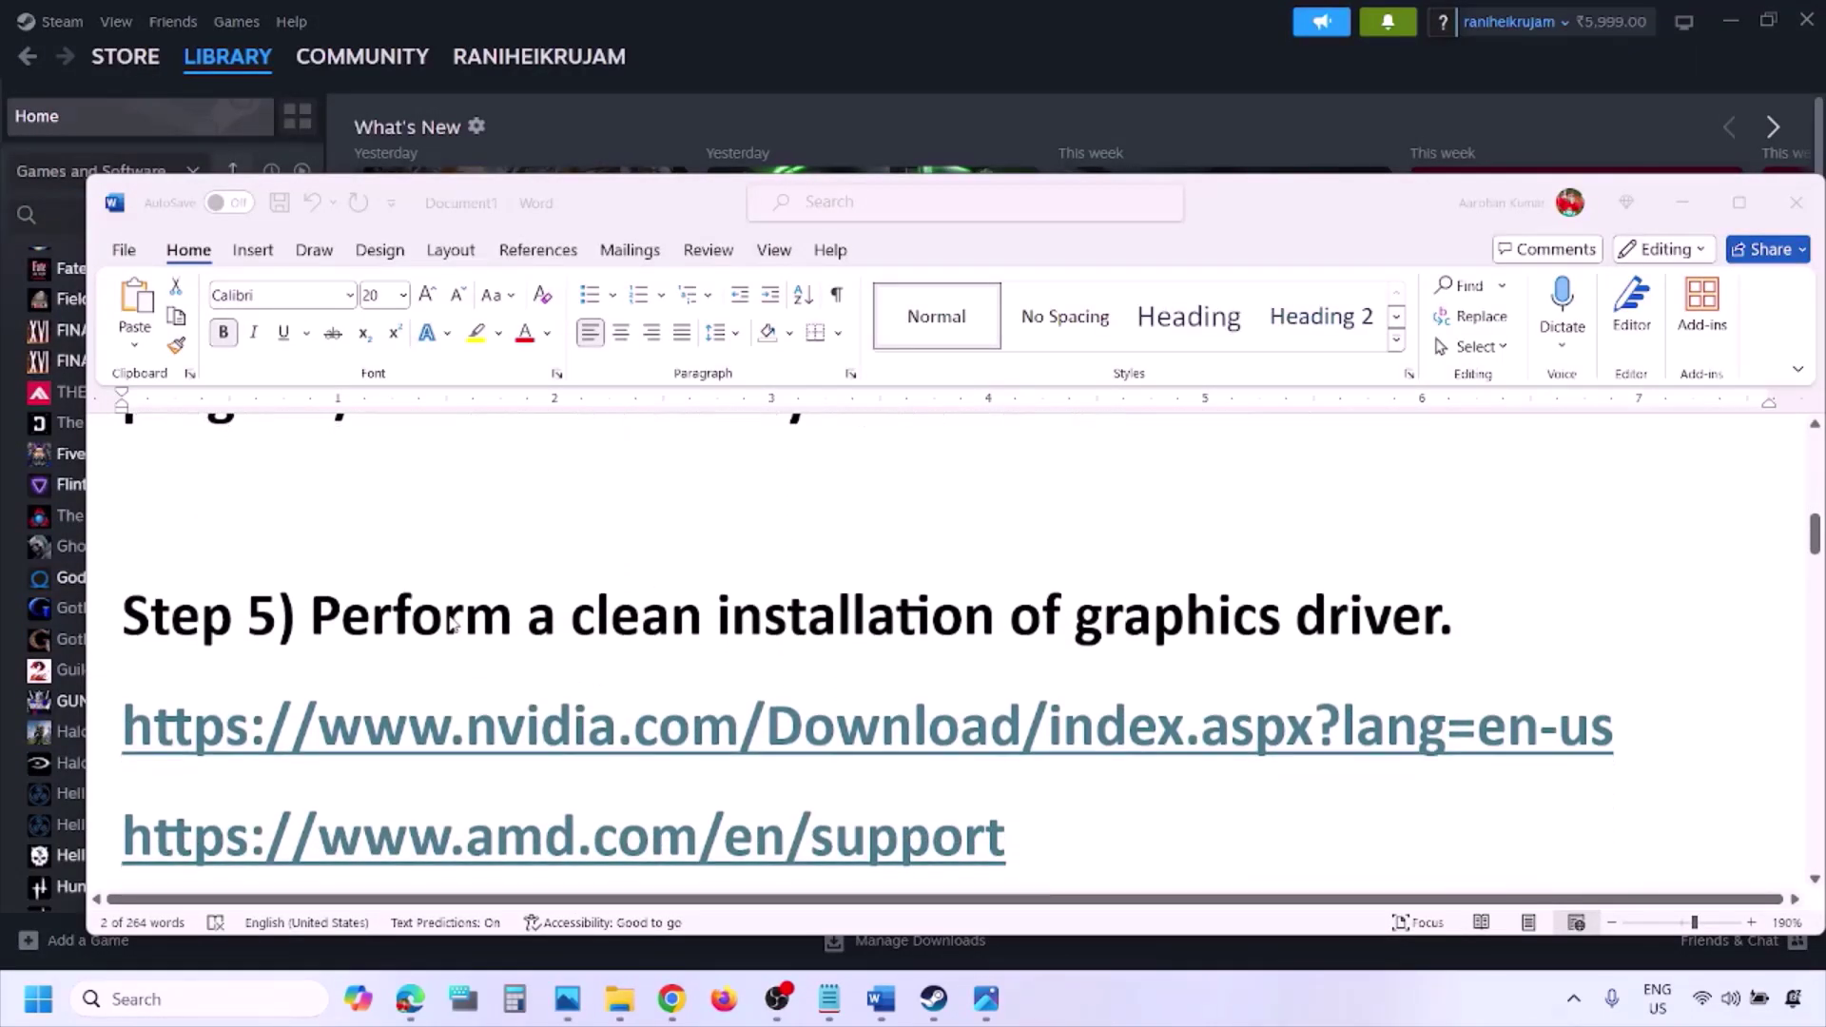
{"action": "double_click", "coordinate": [442, 623]}
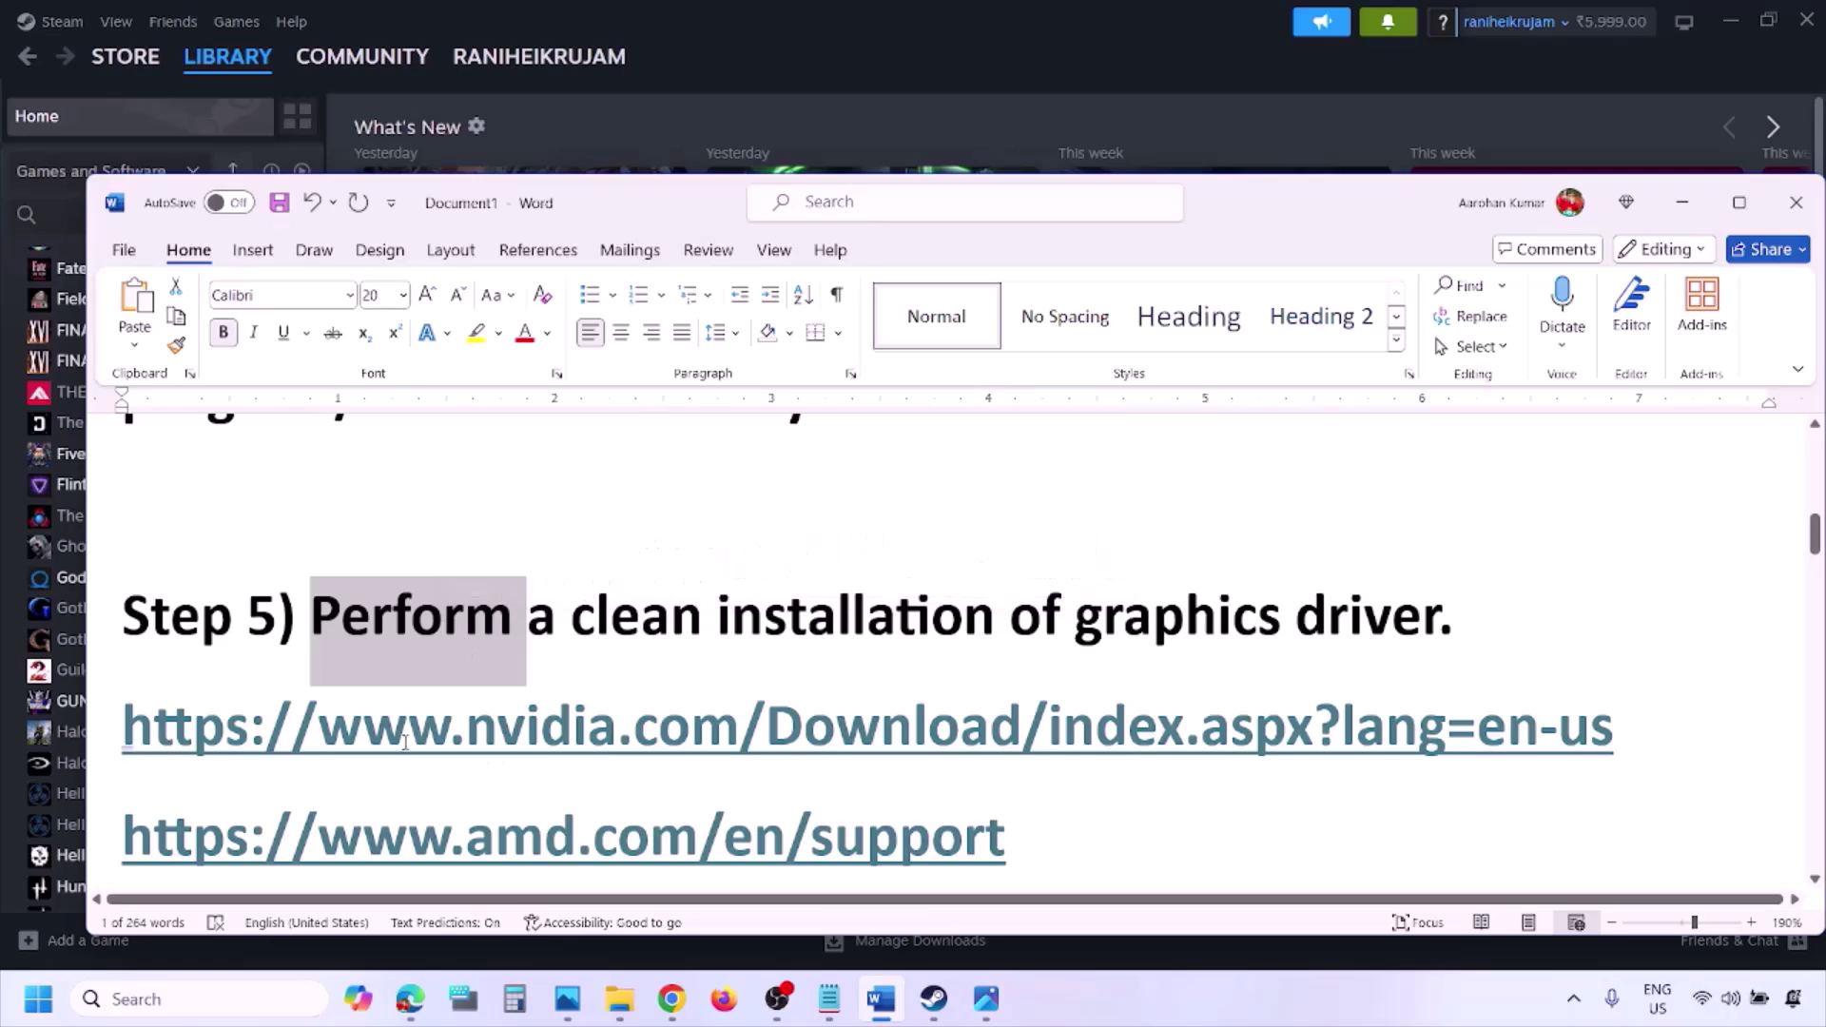
{"action": "left_click_drag", "start_coordinate": [408, 742], "coordinate": [656, 746]}
{"action": "scroll", "coordinate": [656, 747], "scroll_direction": "down", "scroll_amount": 1}
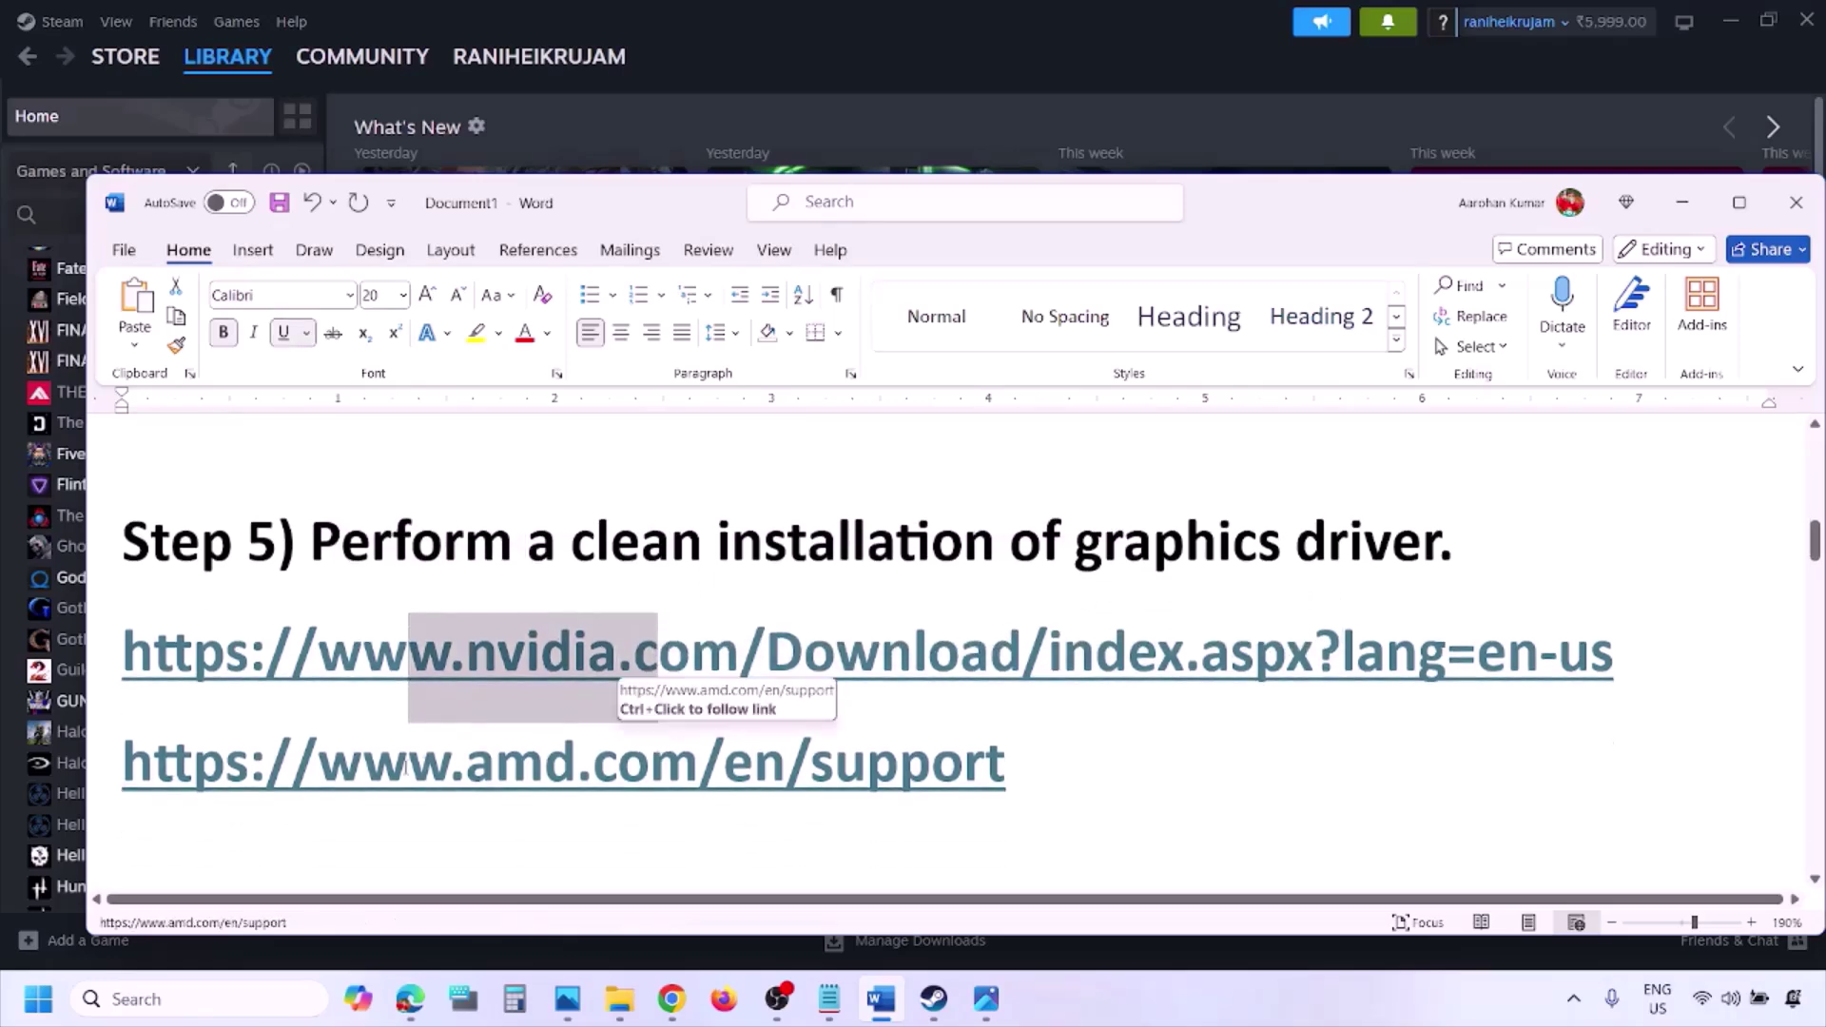
{"action": "left_click_drag", "start_coordinate": [408, 761], "coordinate": [959, 765]}
{"action": "left_click", "coordinate": [1201, 985]}
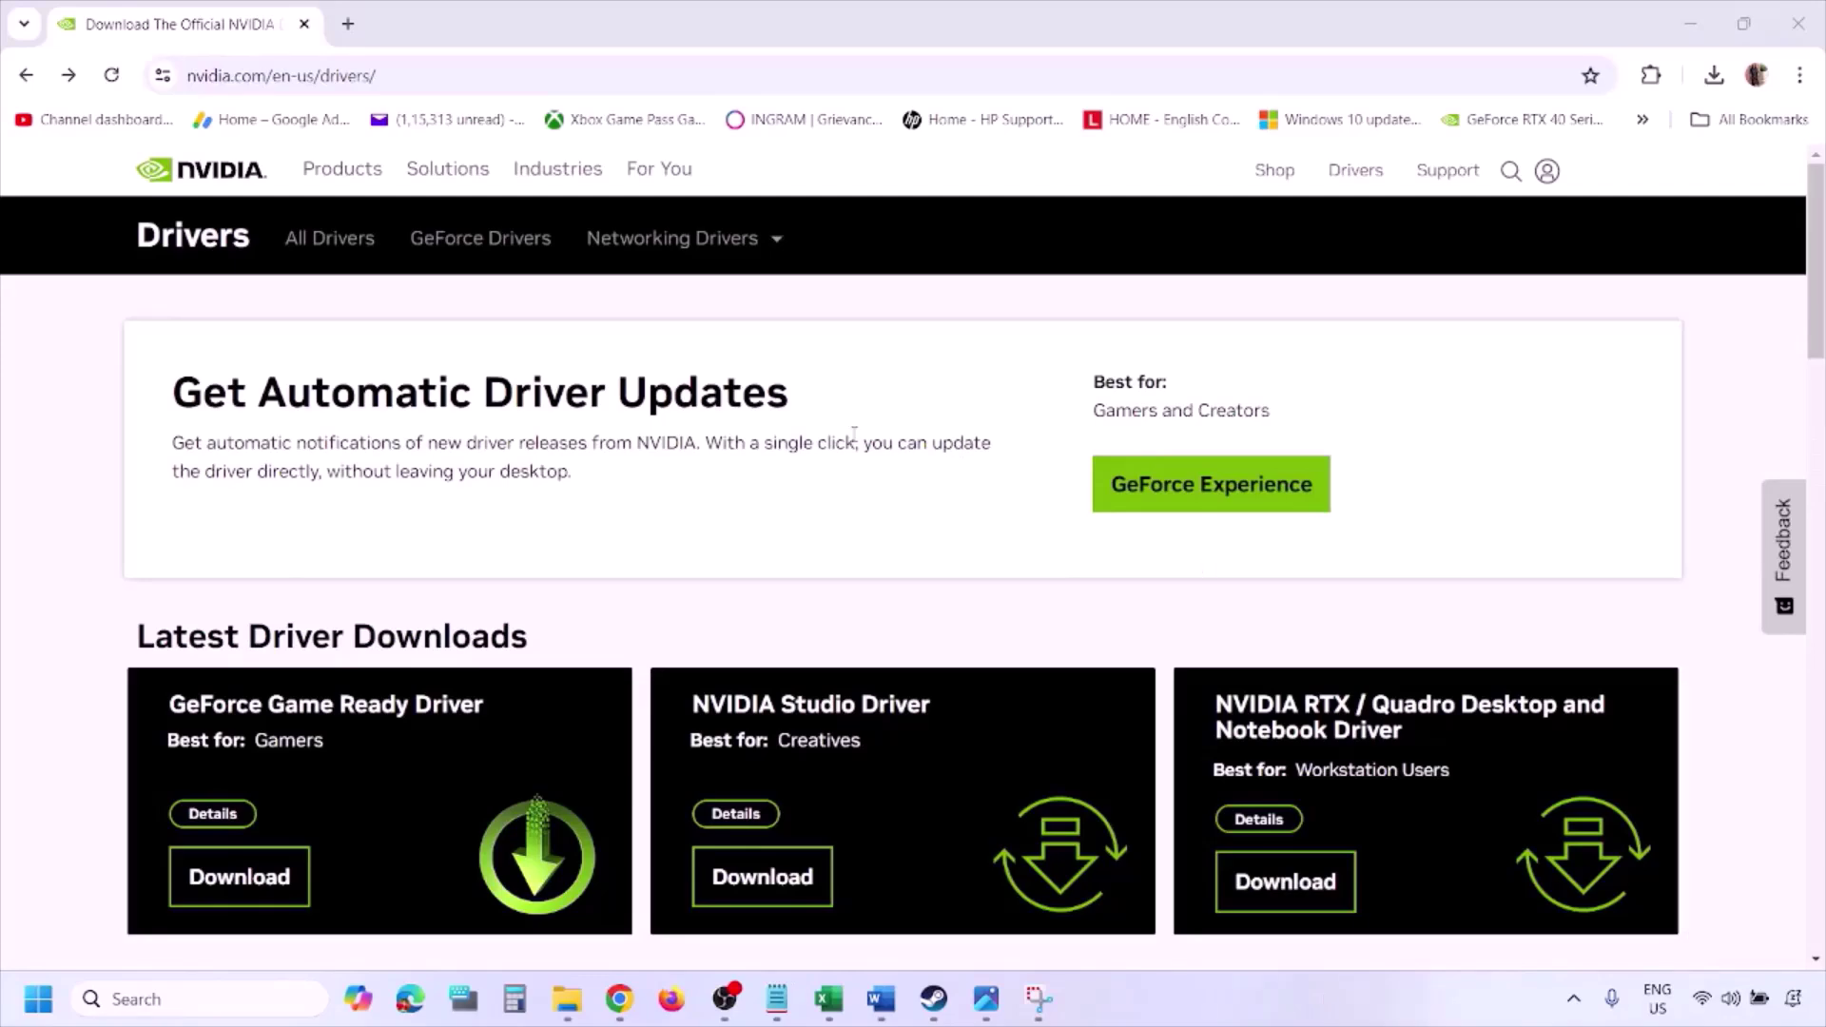
Search NVIDIA's driver page for GeForce RTX 3050 Laptop GPU drivers with Windows 11 as the operating system.
{"action": "scroll", "coordinate": [427, 582], "scroll_direction": "down", "scroll_amount": 9}
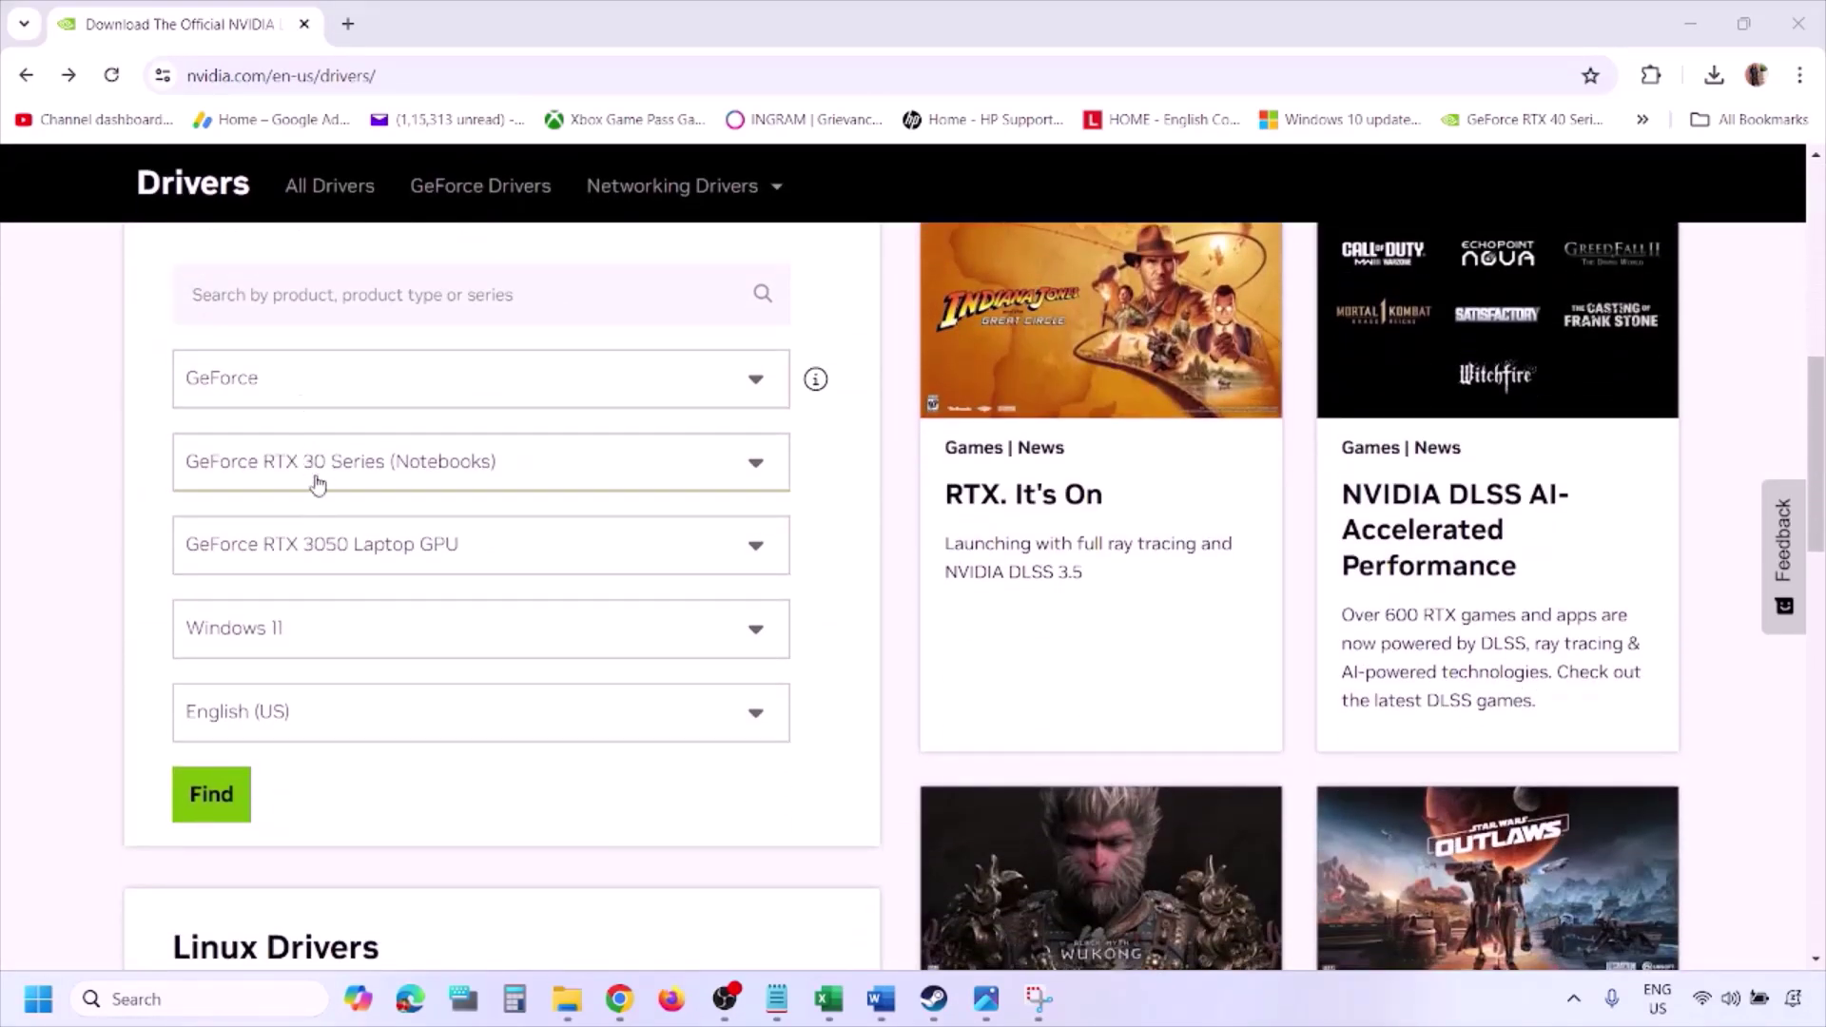
{"action": "left_click", "coordinate": [302, 637]}
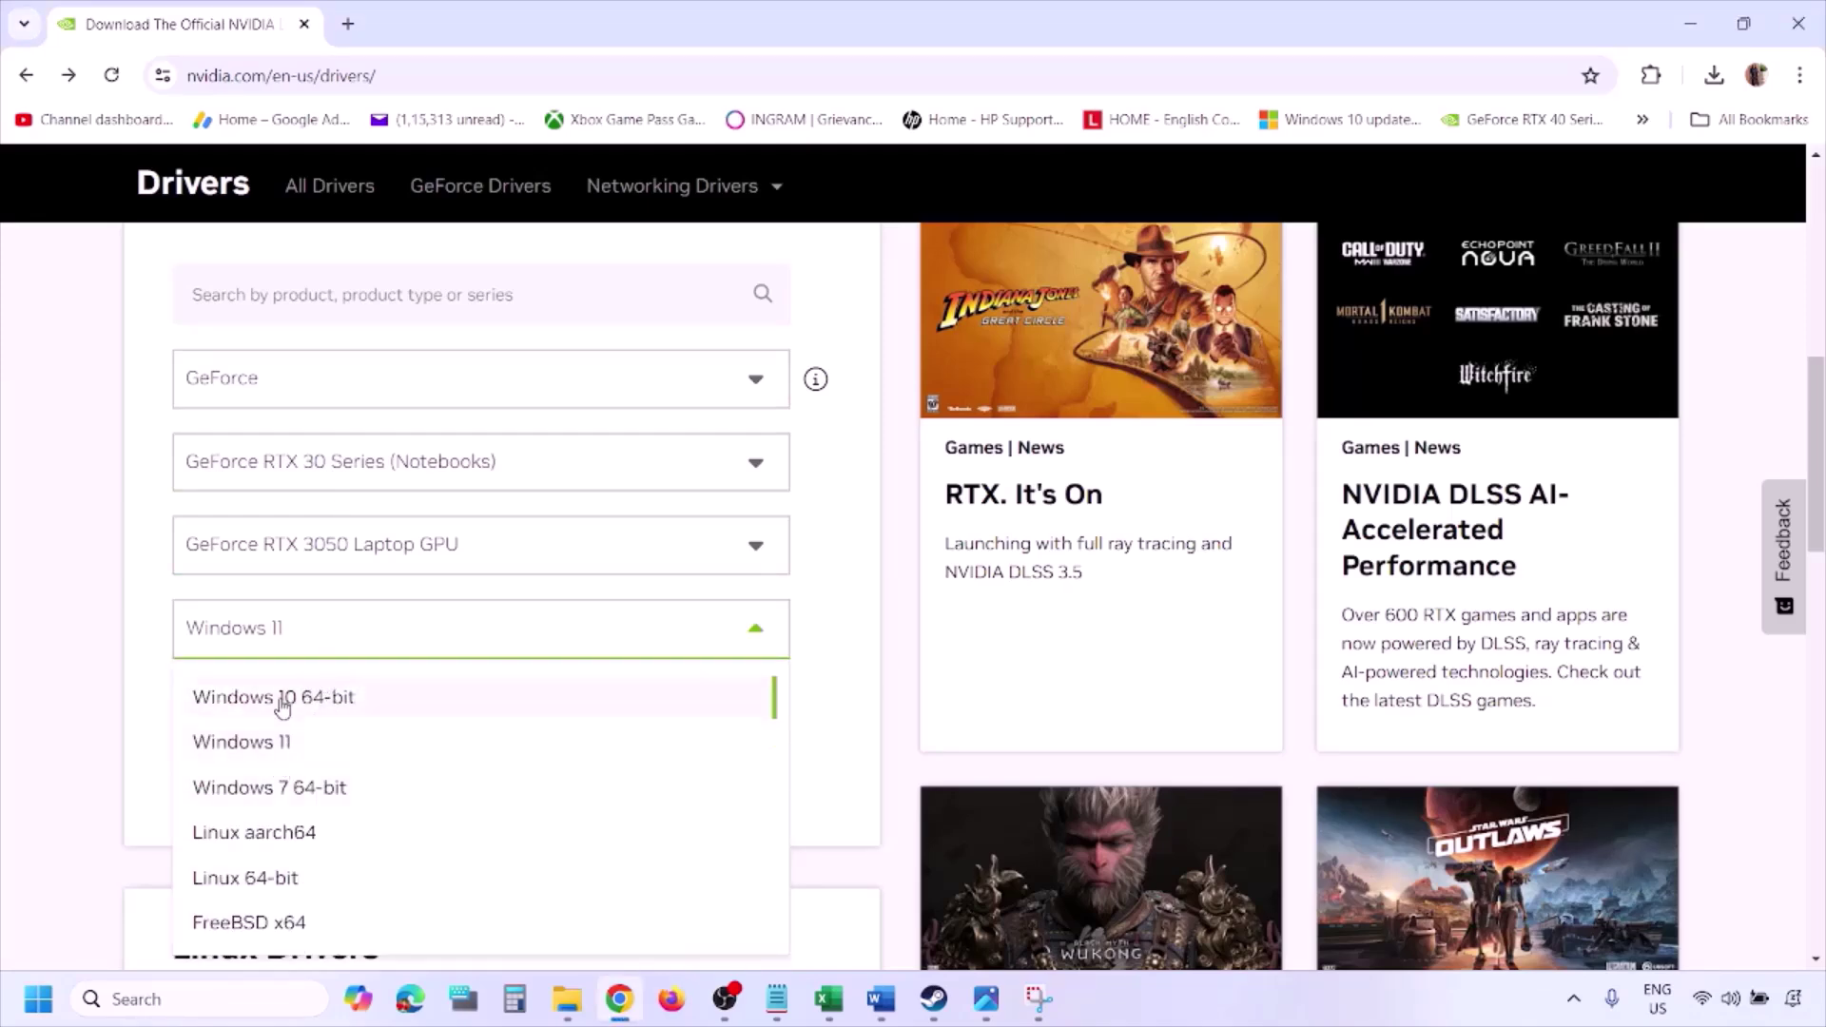
{"action": "left_click", "coordinate": [271, 743]}
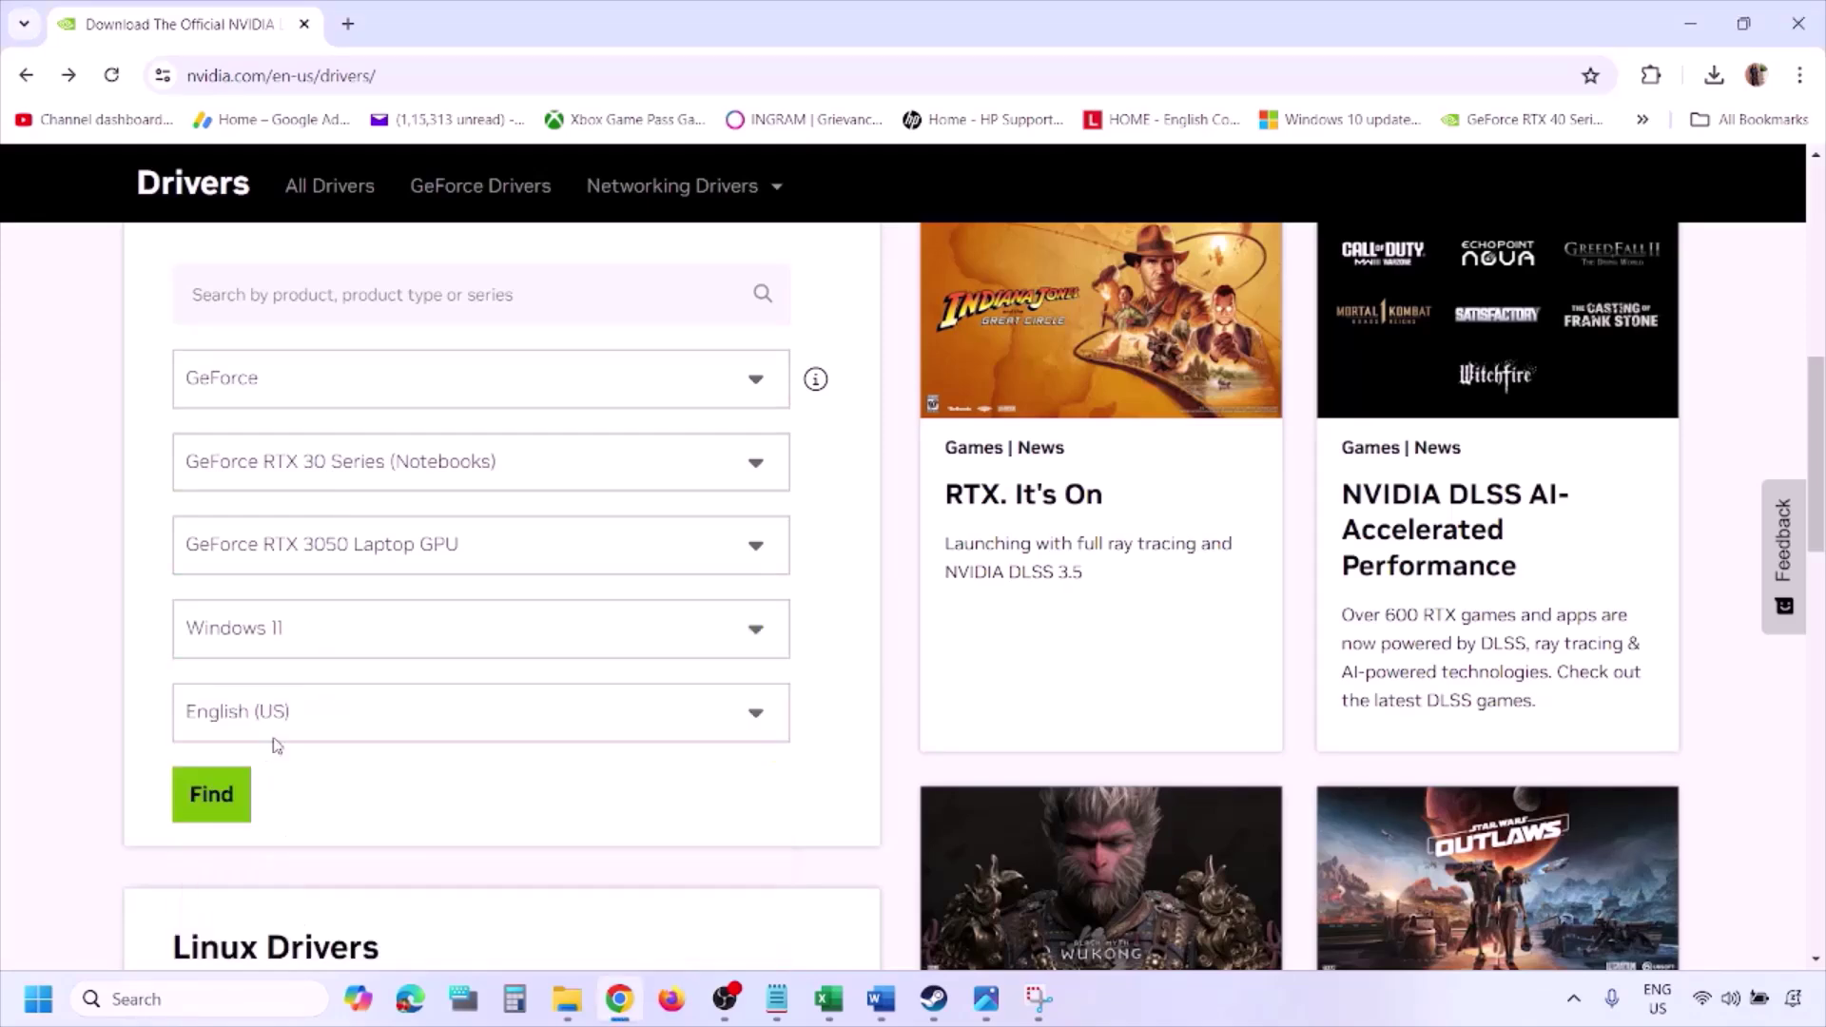
{"action": "left_click", "coordinate": [209, 797]}
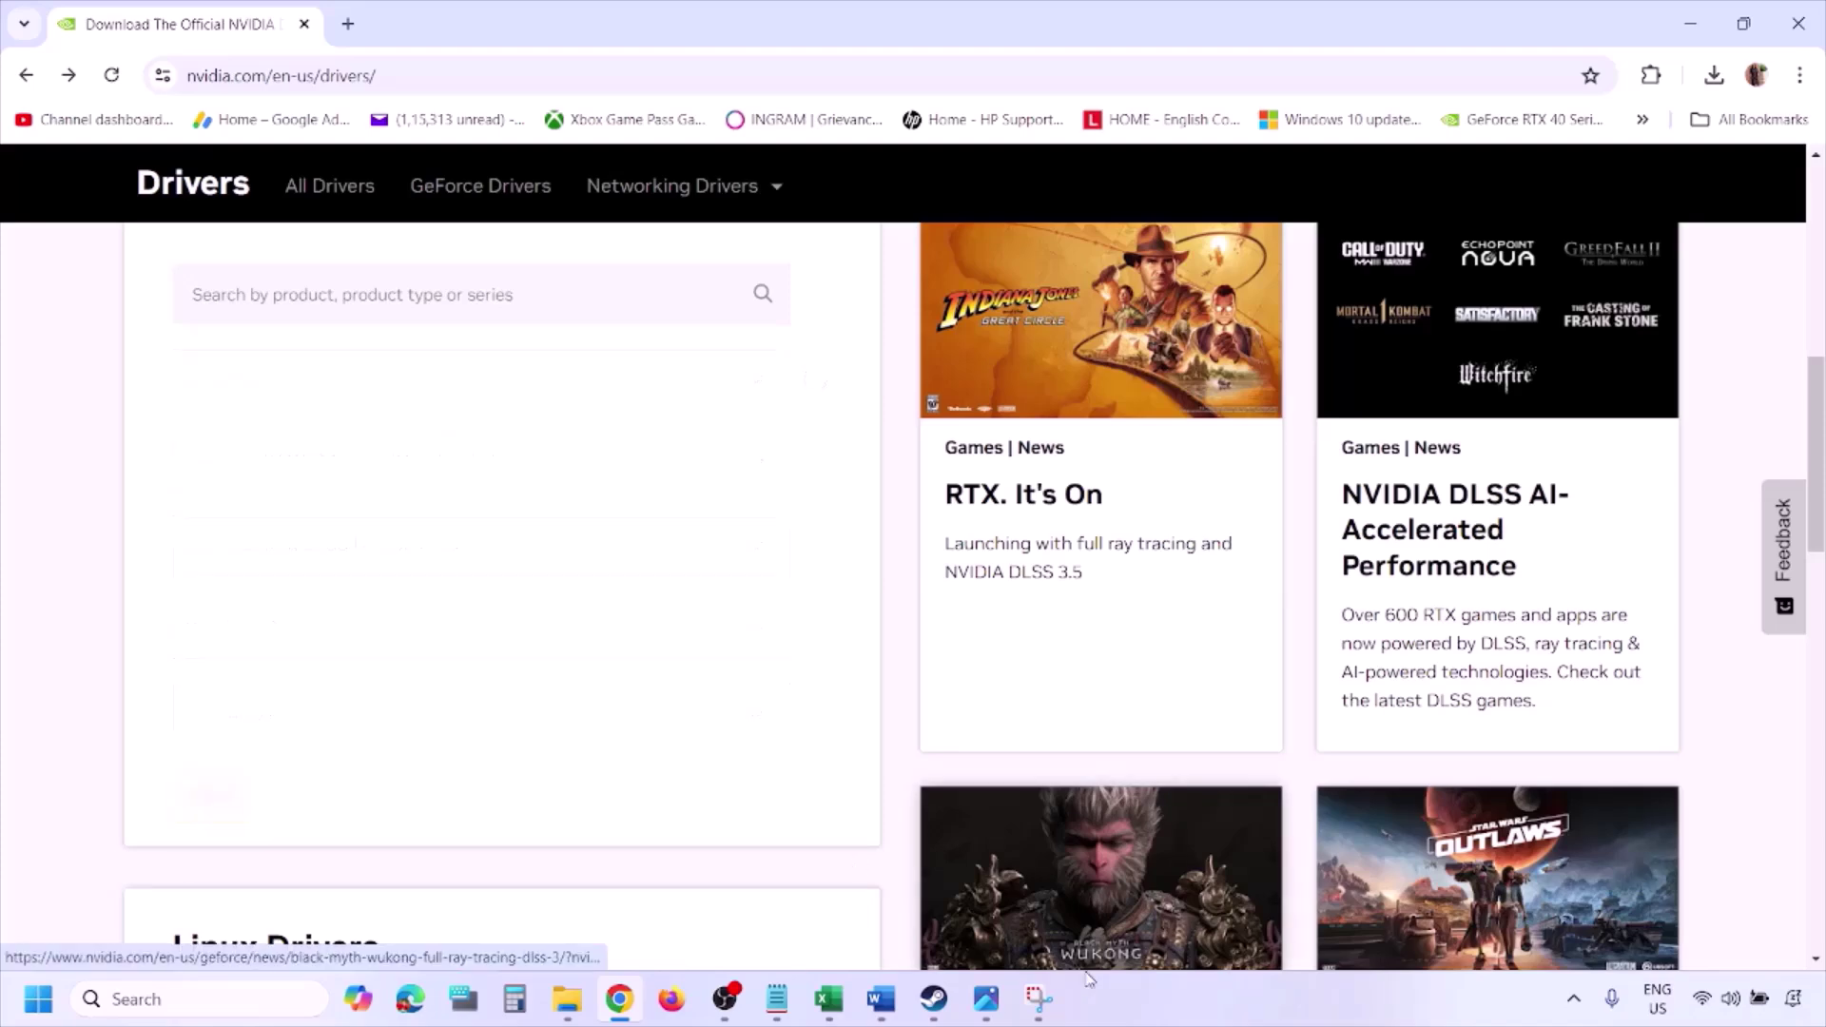
Switch to Photos and review the NVIDIA driver download and clean installation images from 1.png through 5.png.
{"action": "left_click", "coordinate": [987, 999]}
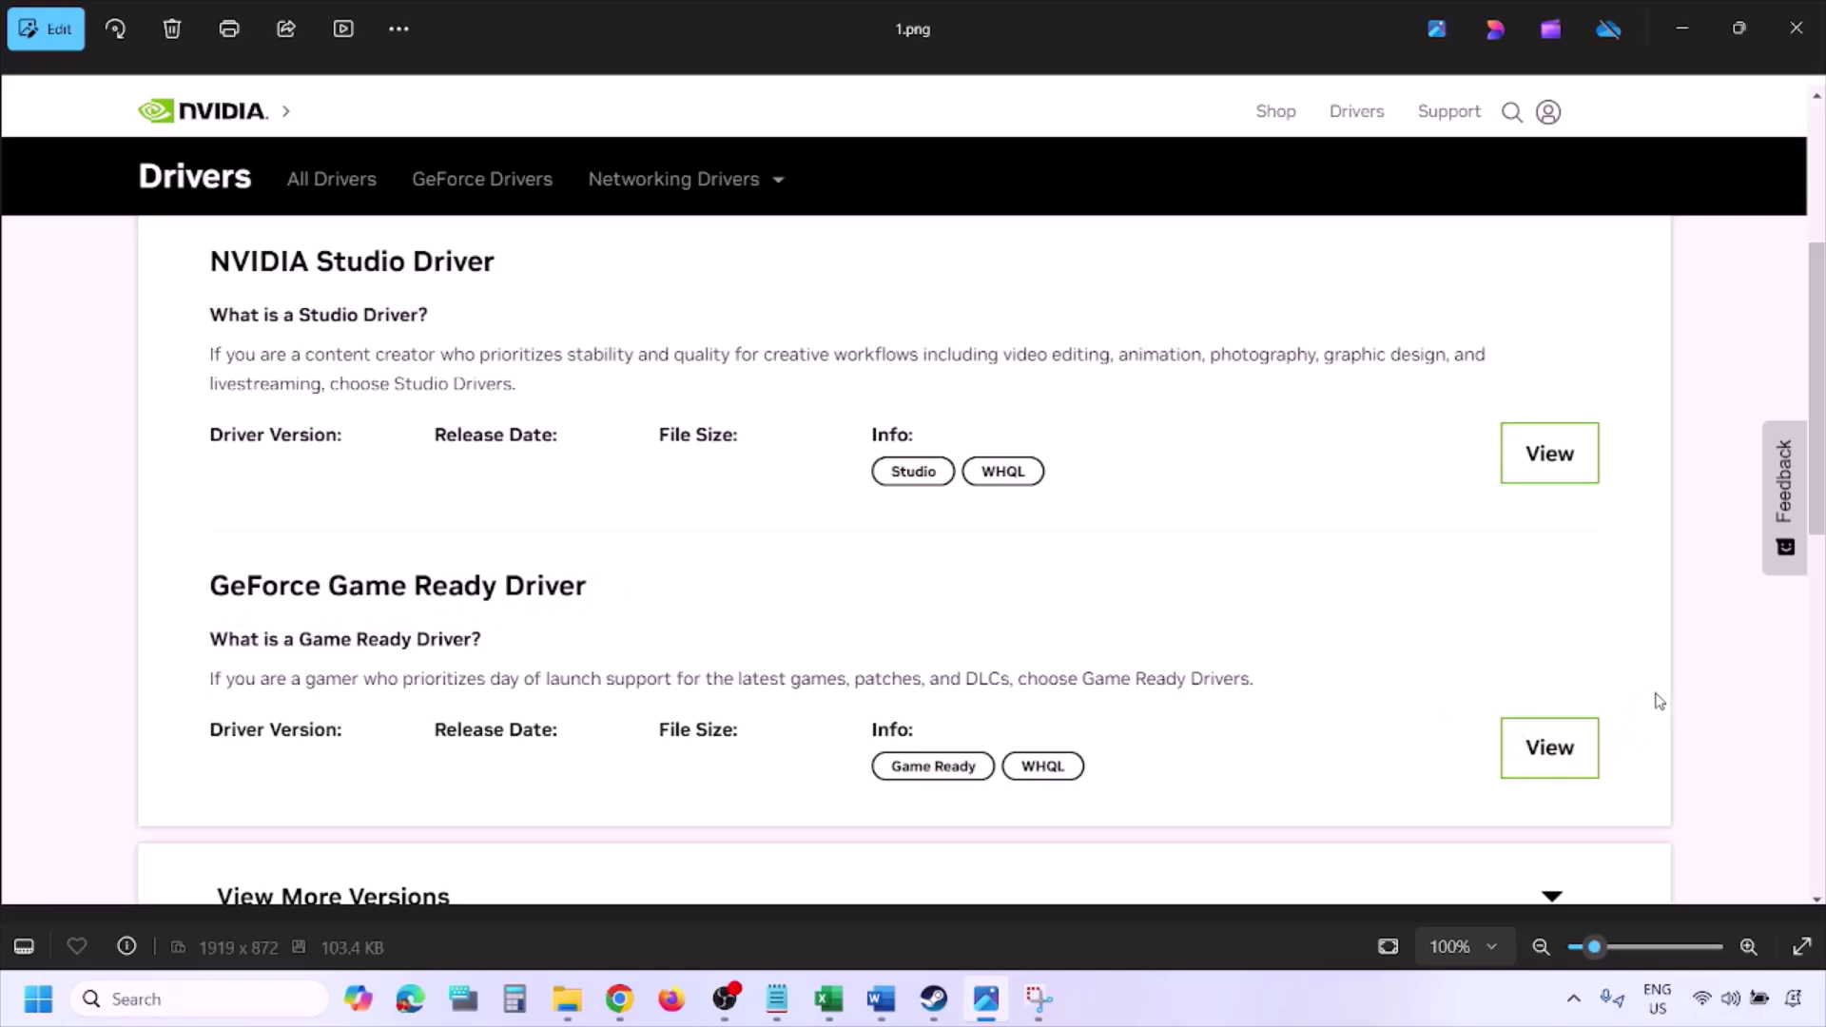
{"action": "key", "text": "Right"}
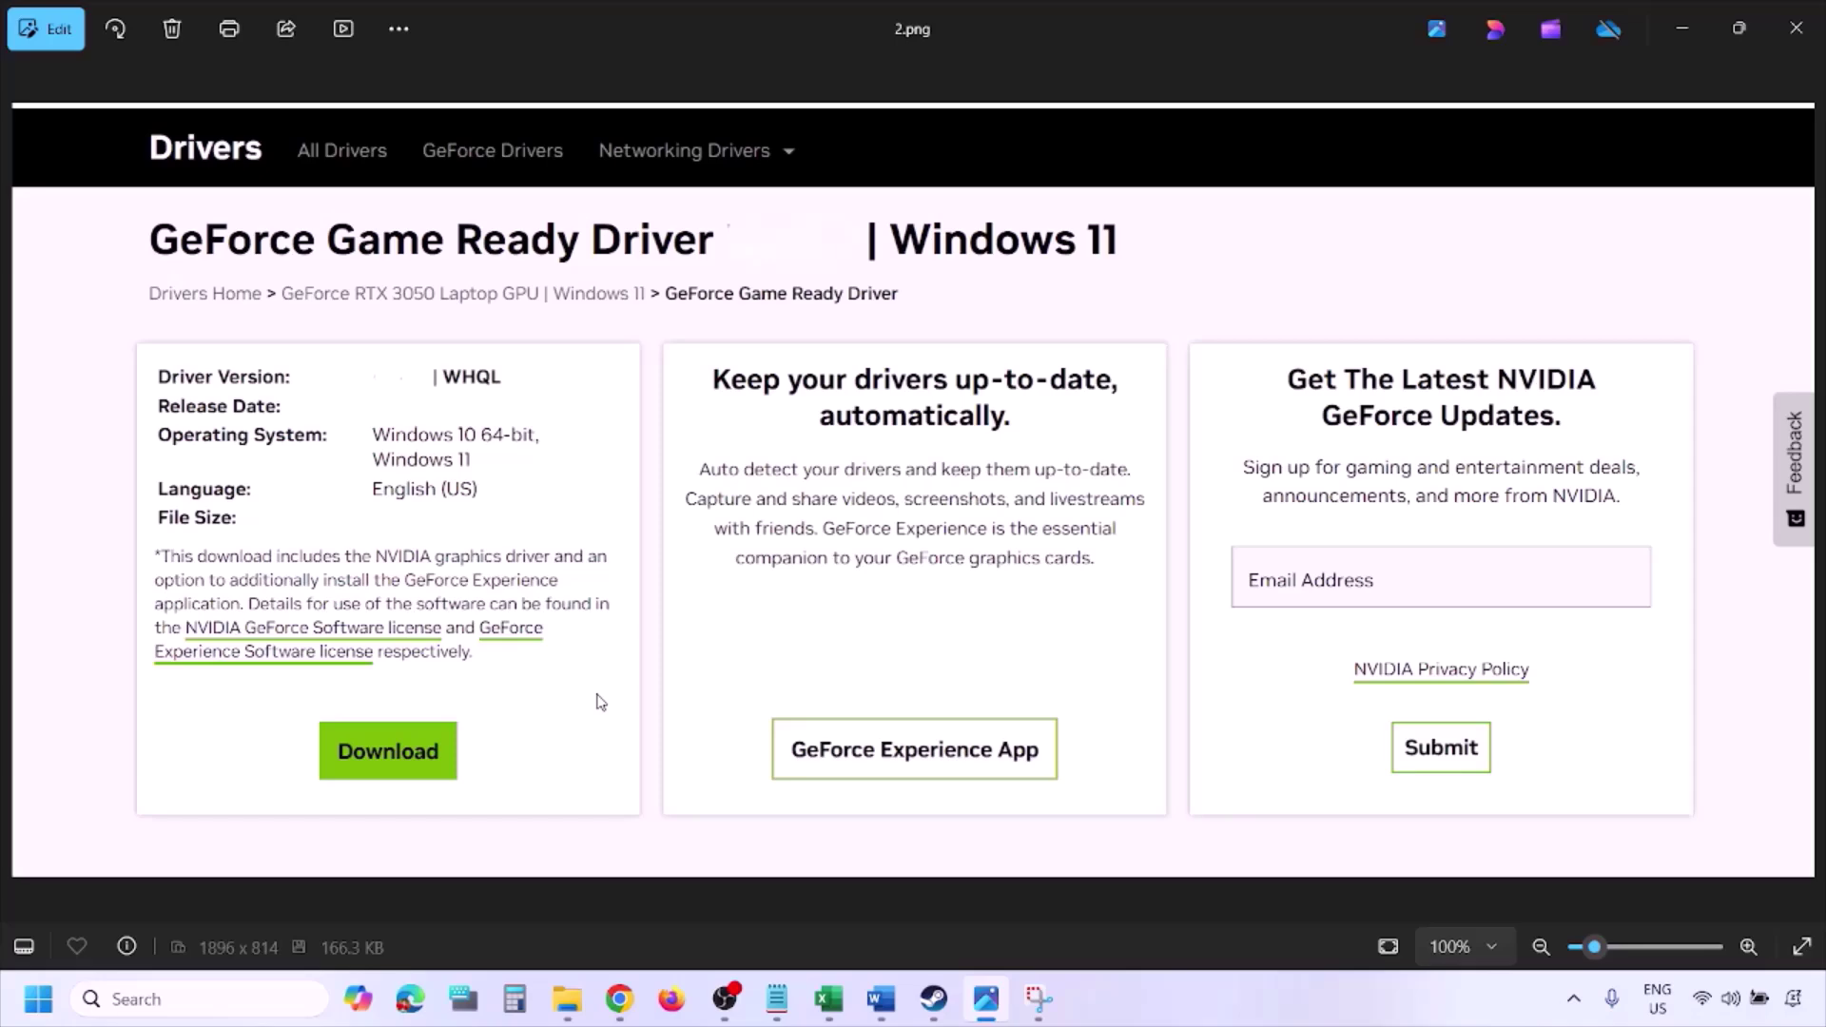
{"action": "key", "text": "Right"}
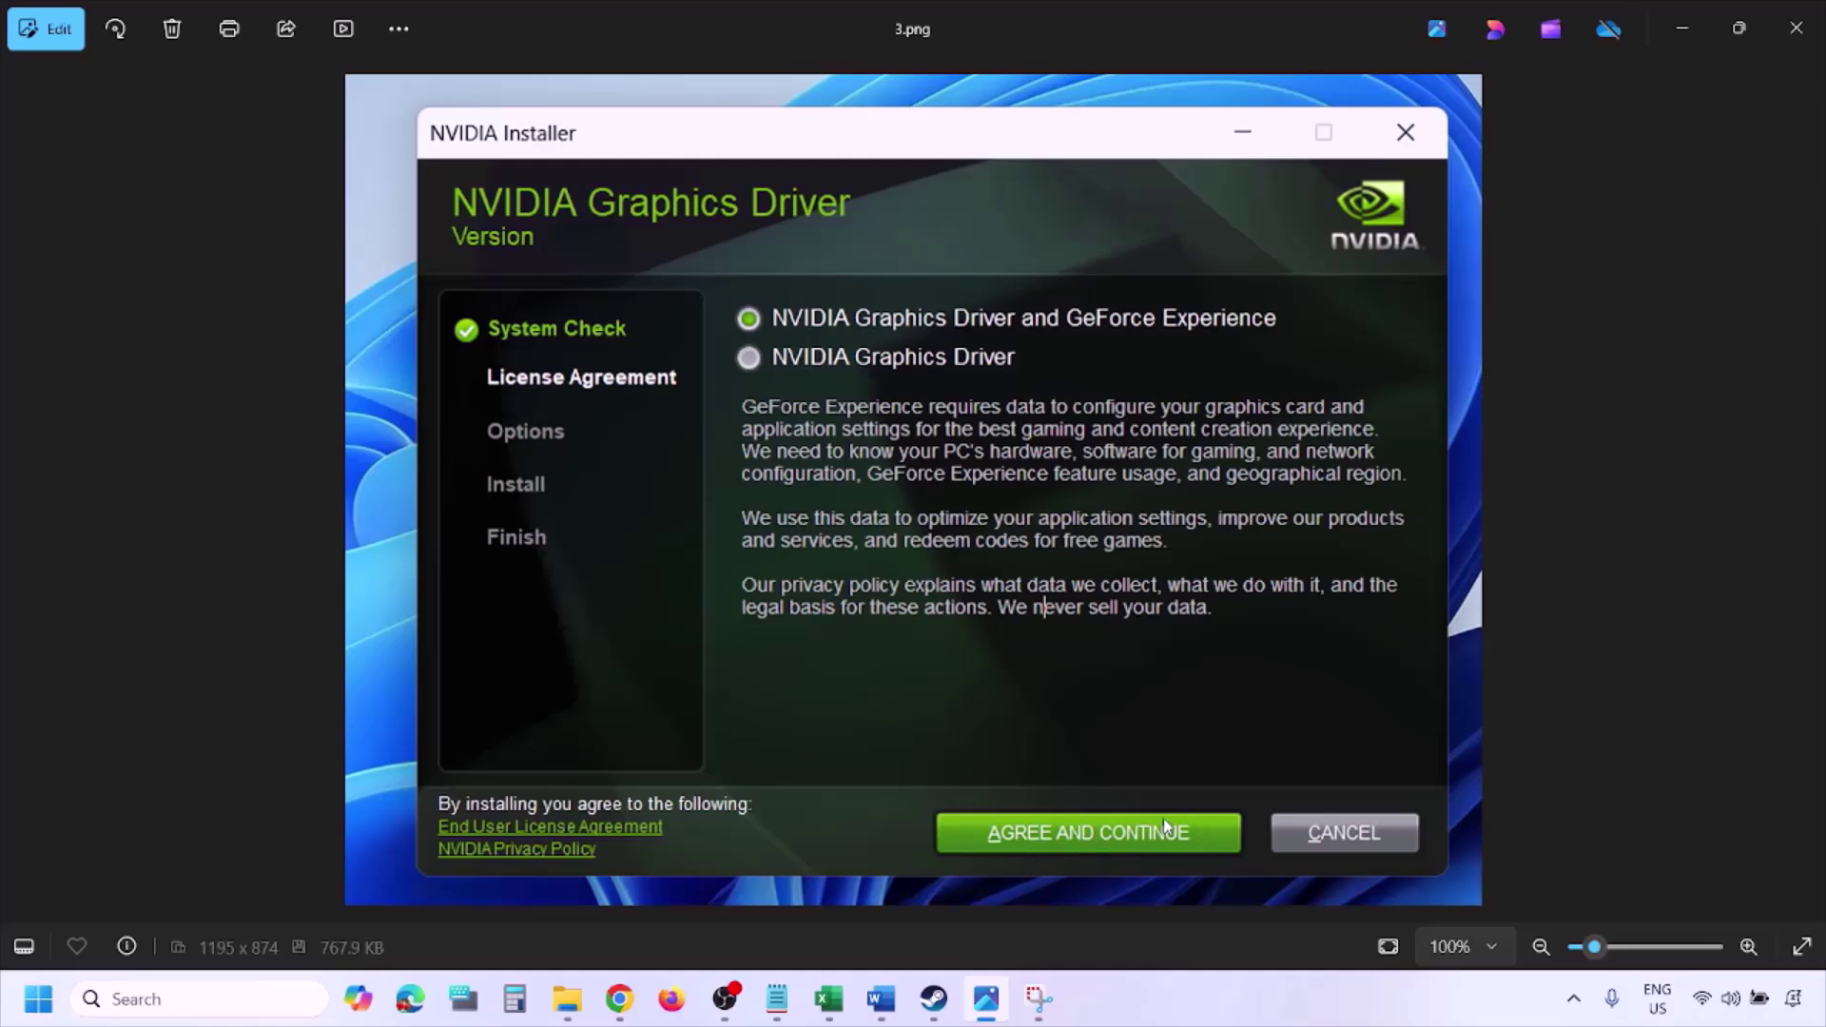
{"action": "key", "text": "Right"}
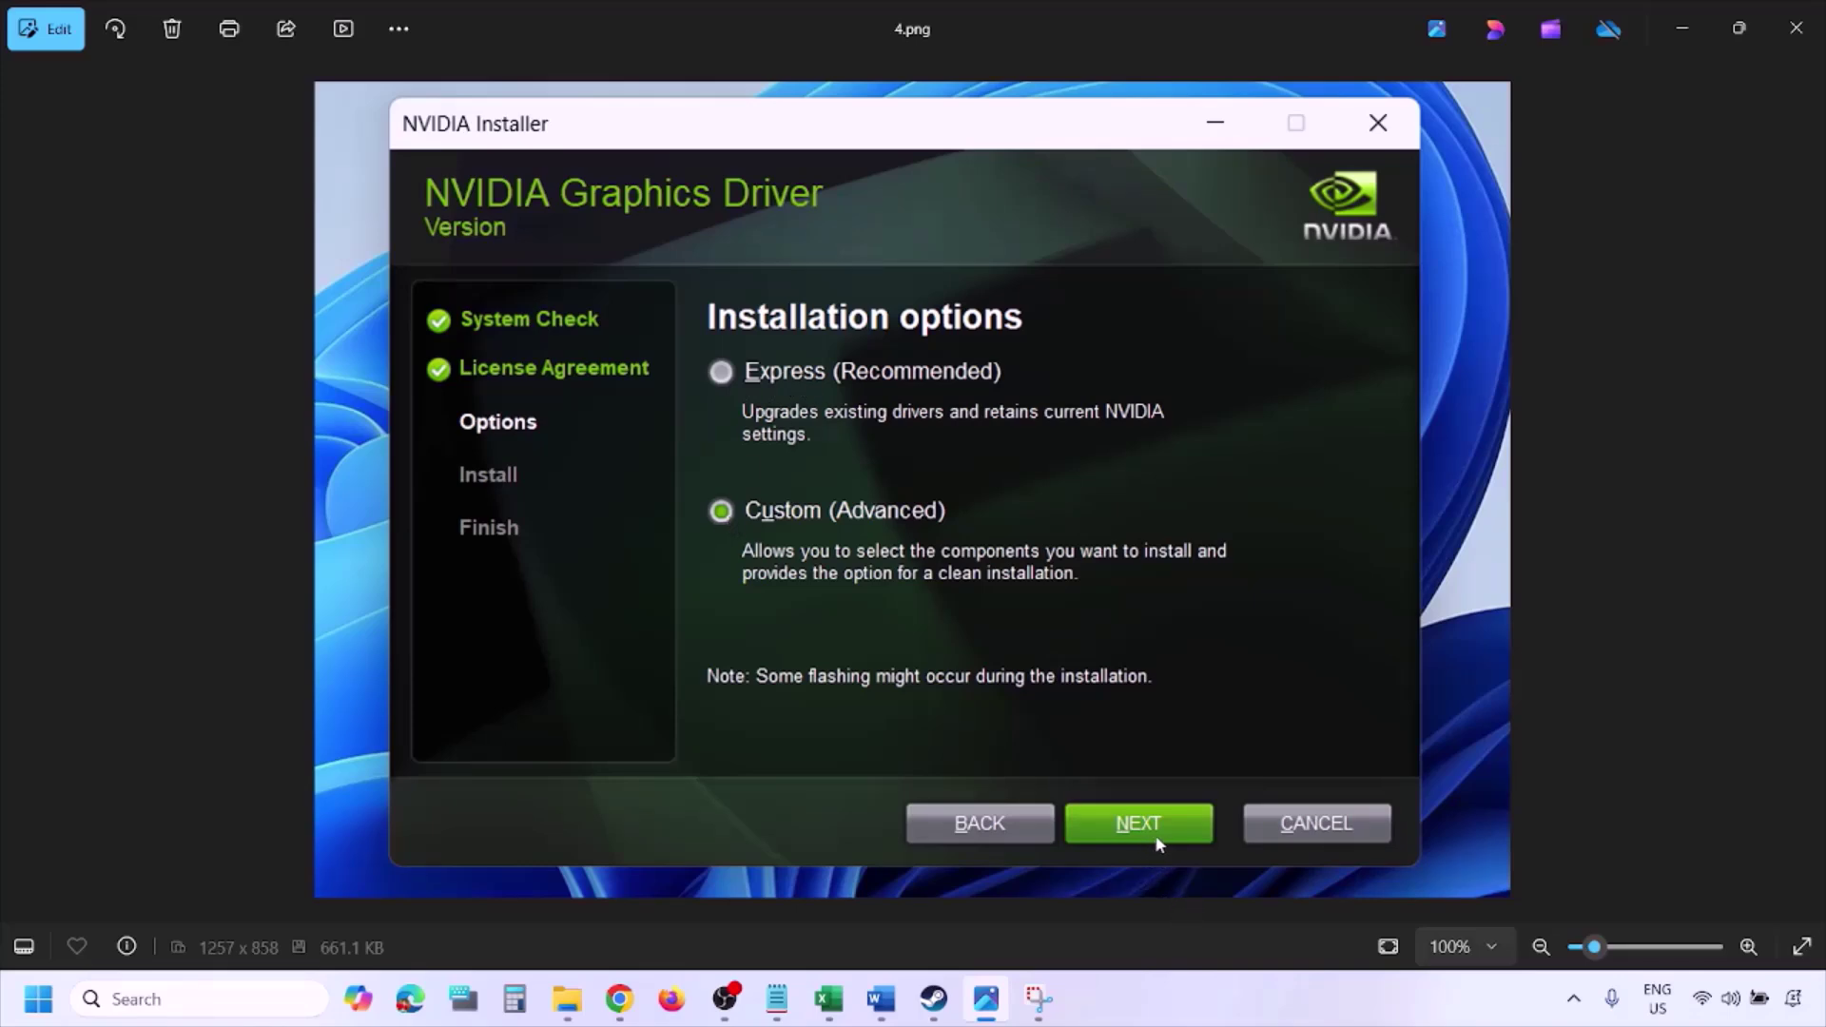
{"action": "key", "text": "Right"}
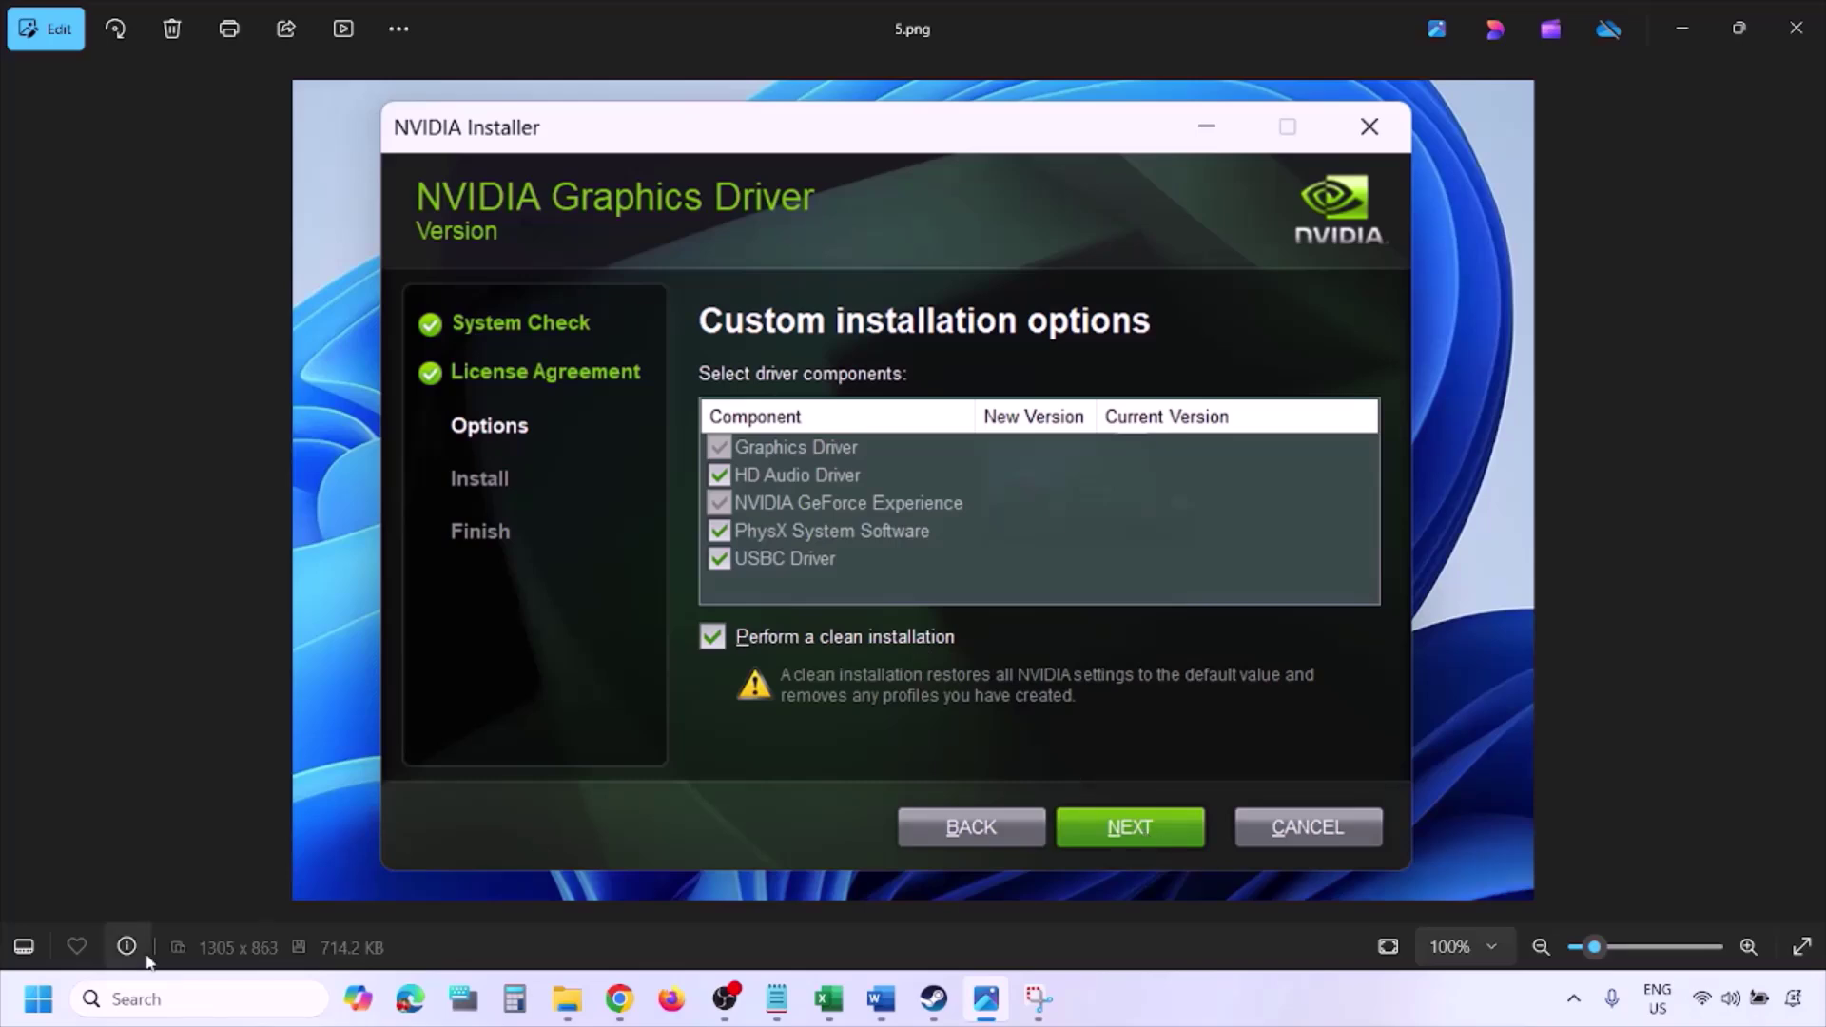
Show the computer's Restart option among the power options.
{"action": "left_click", "coordinate": [38, 998]}
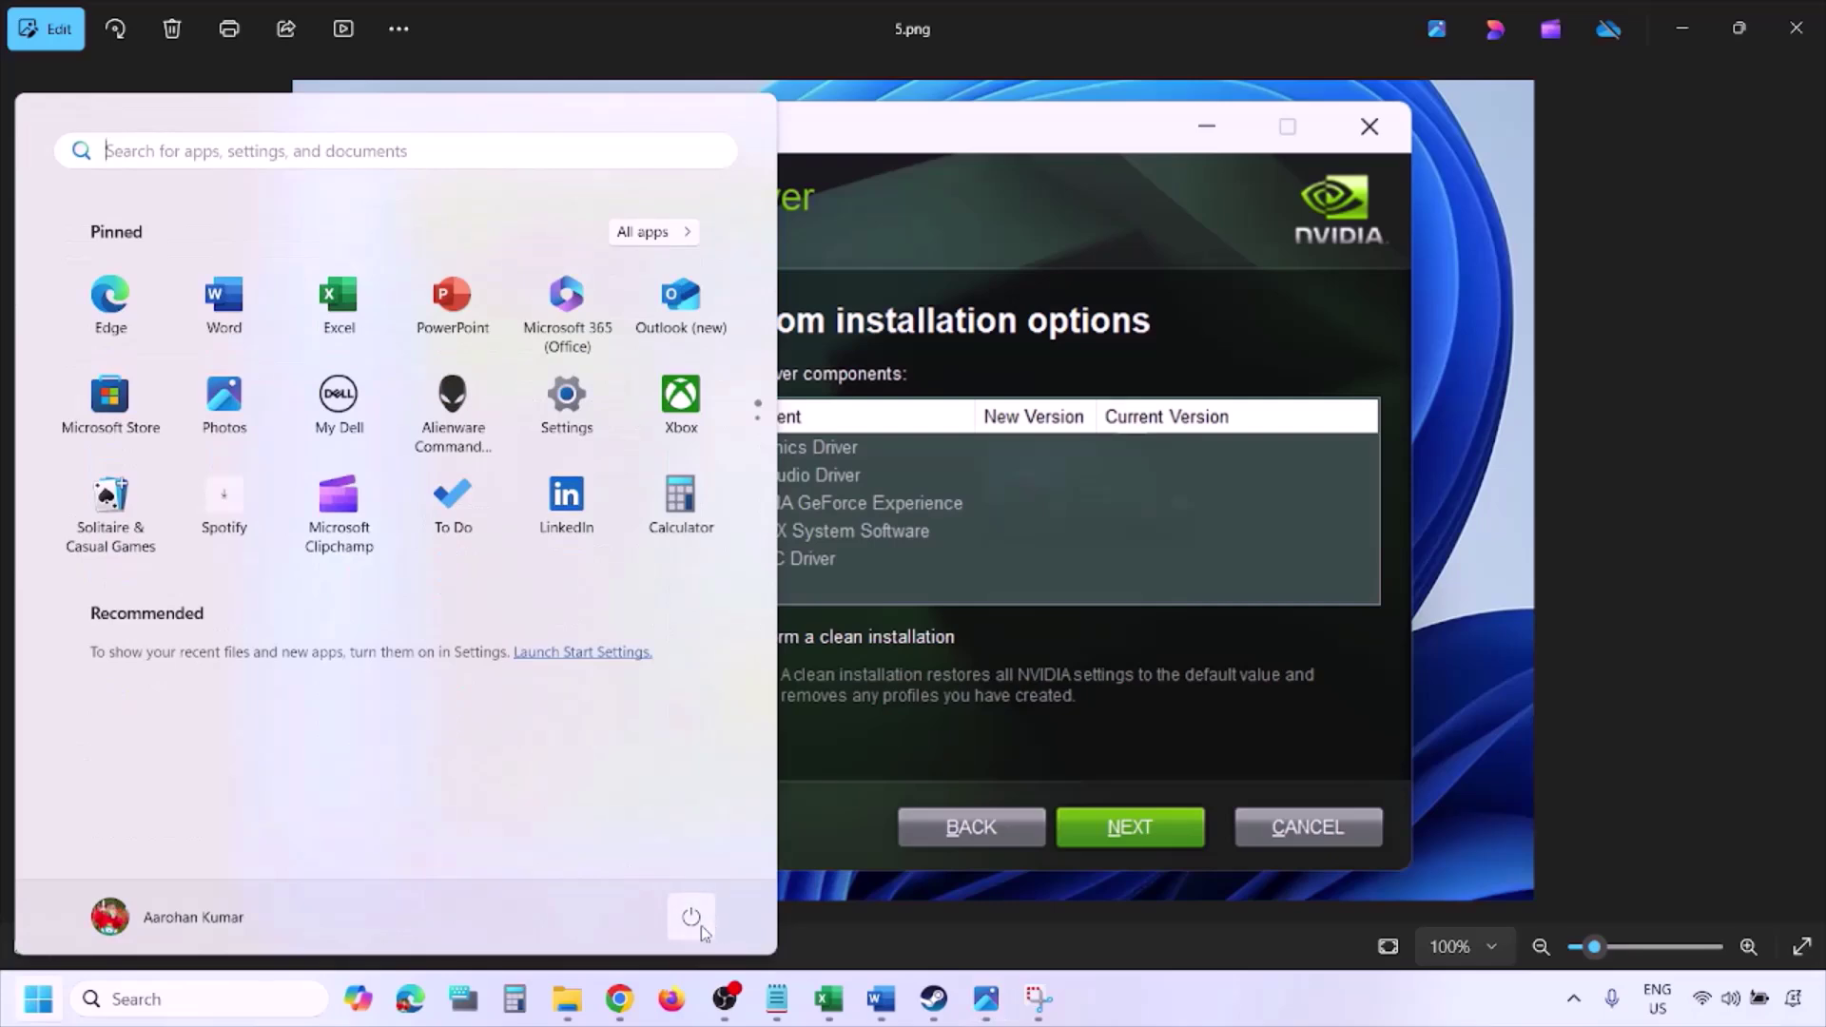
{"action": "left_click", "coordinate": [695, 919]}
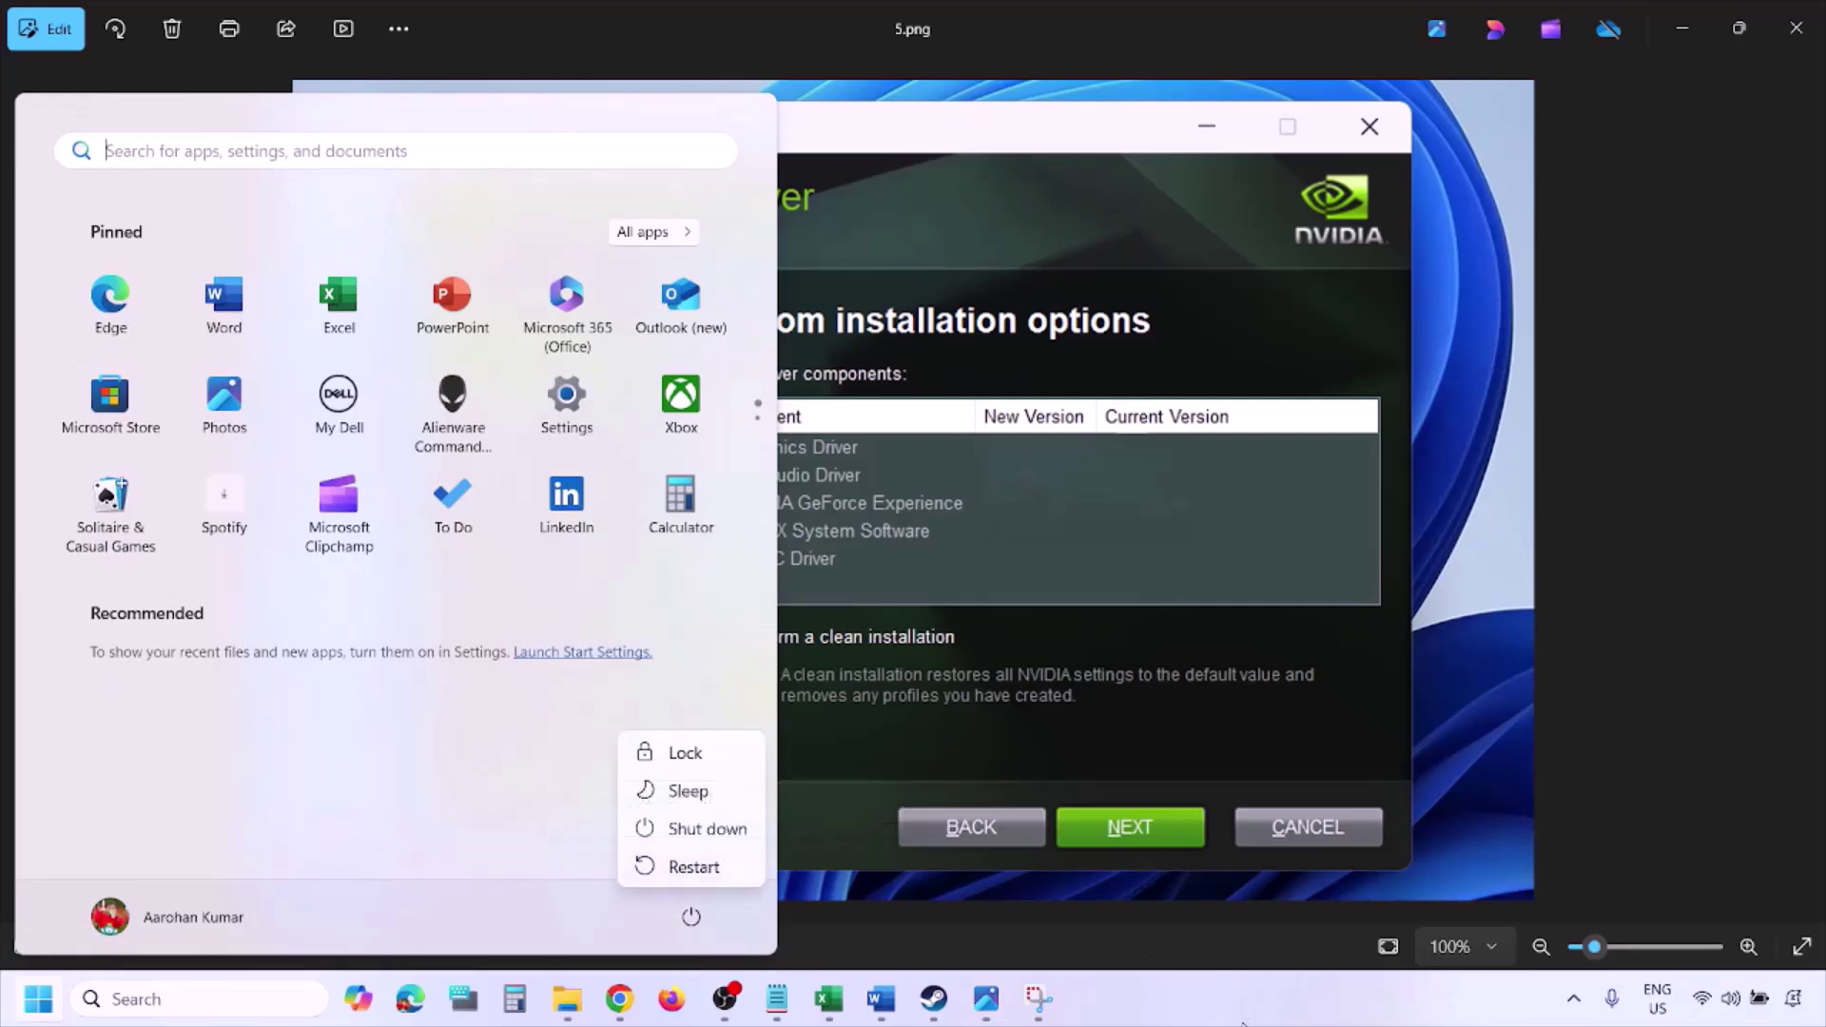
{"action": "left_click", "coordinate": [694, 866]}
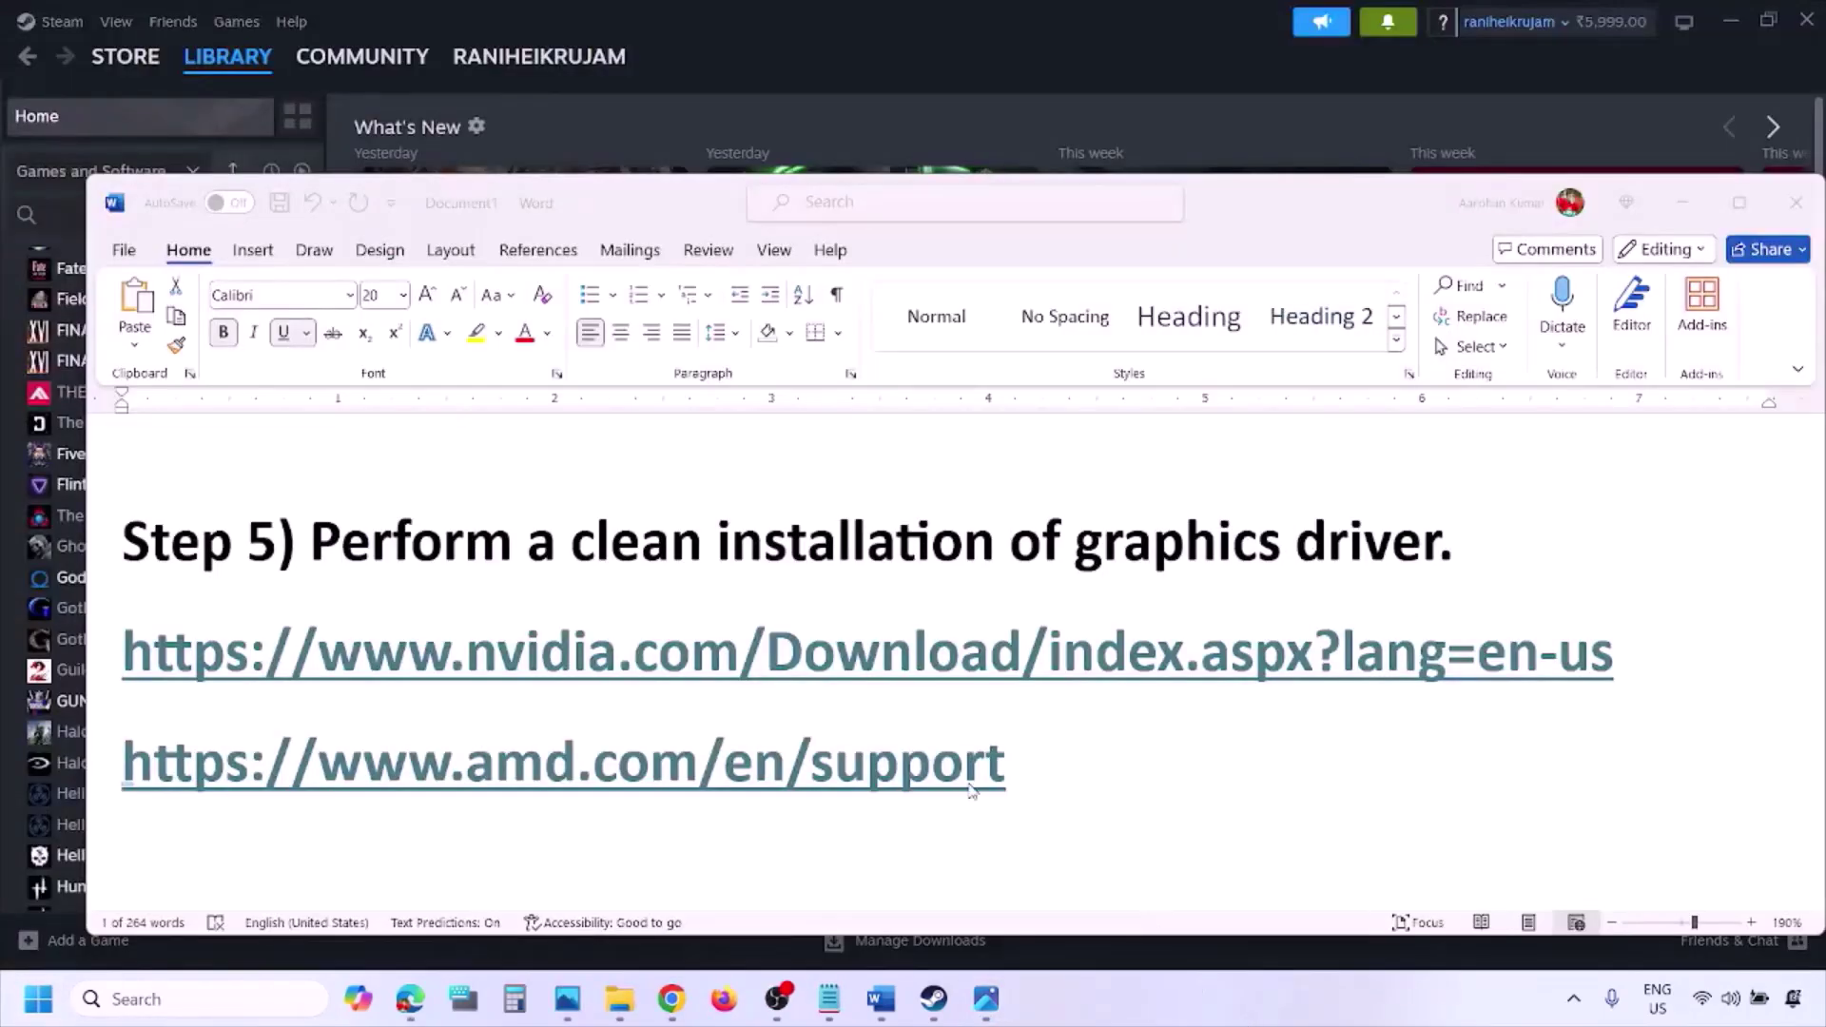
Highlight the AMD support link in the Word document, and bring up the Restart power option without restarting.
{"action": "left_click", "coordinate": [1078, 764]}
{"action": "left_click_drag", "start_coordinate": [1039, 767], "coordinate": [123, 761]}
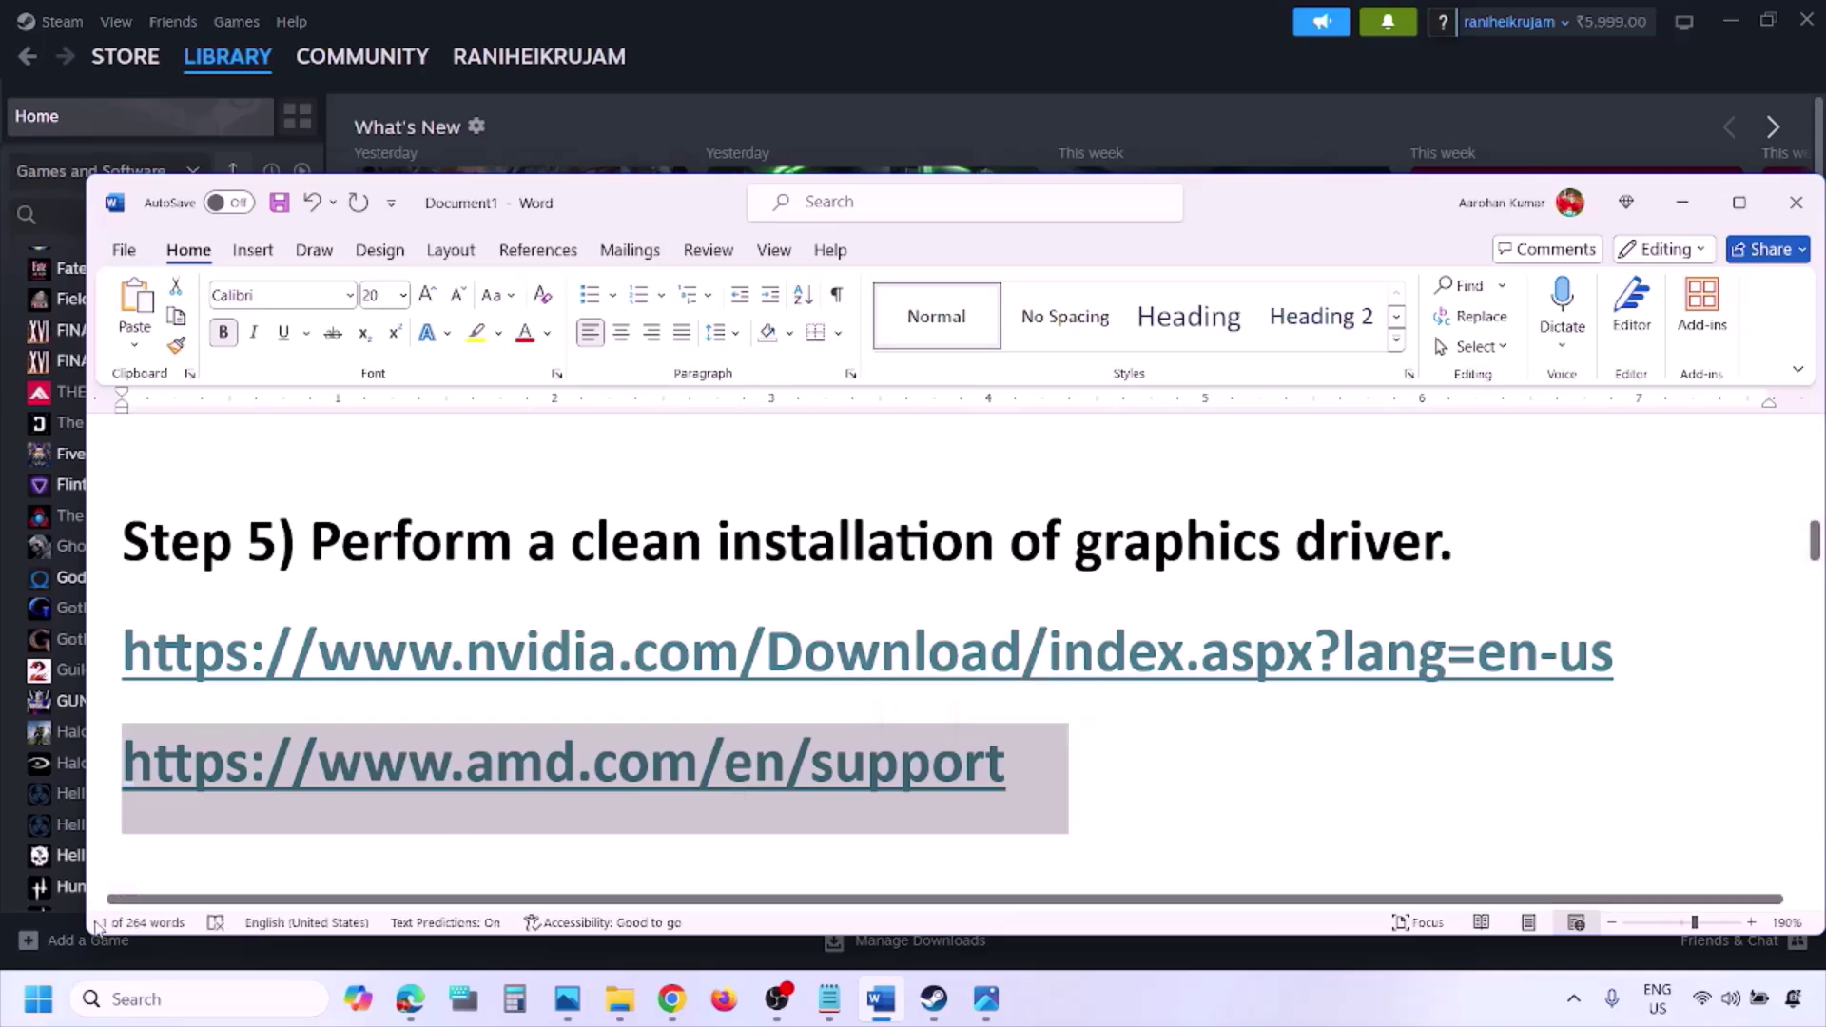
{"action": "left_click", "coordinate": [38, 999]}
{"action": "left_click", "coordinate": [692, 918]}
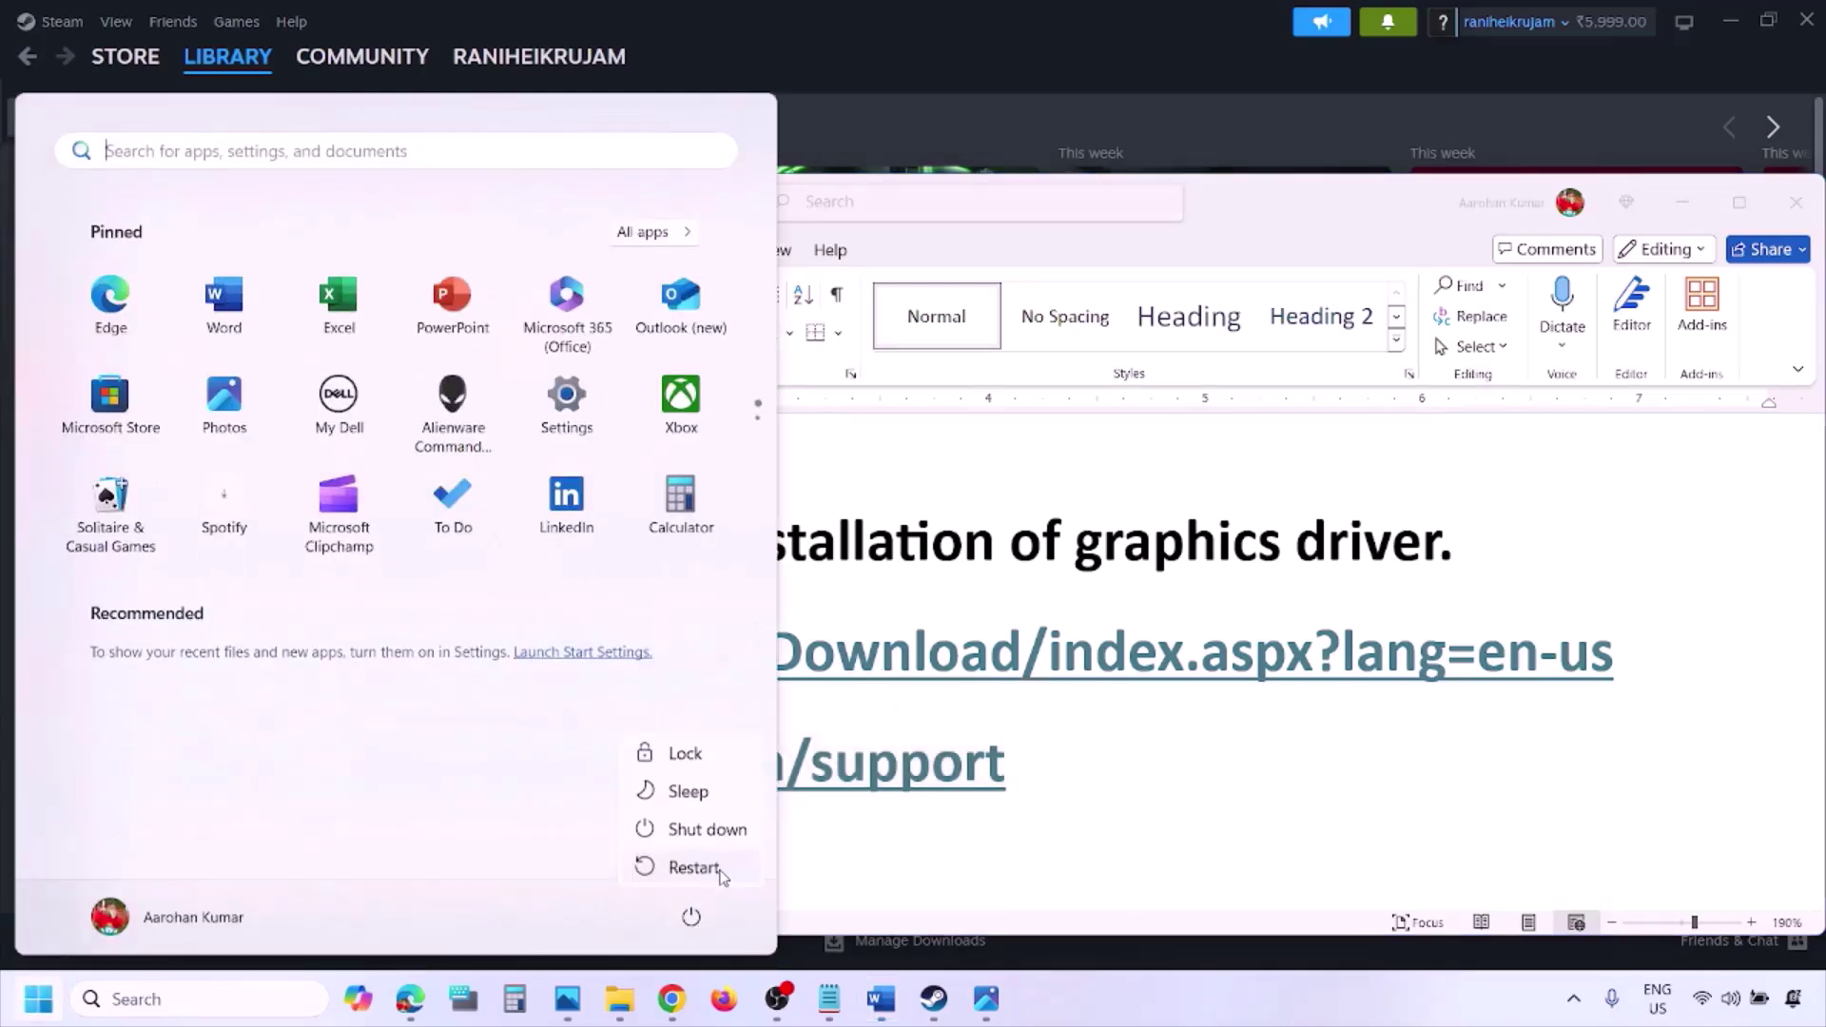
{"action": "left_click", "coordinate": [1155, 999]}
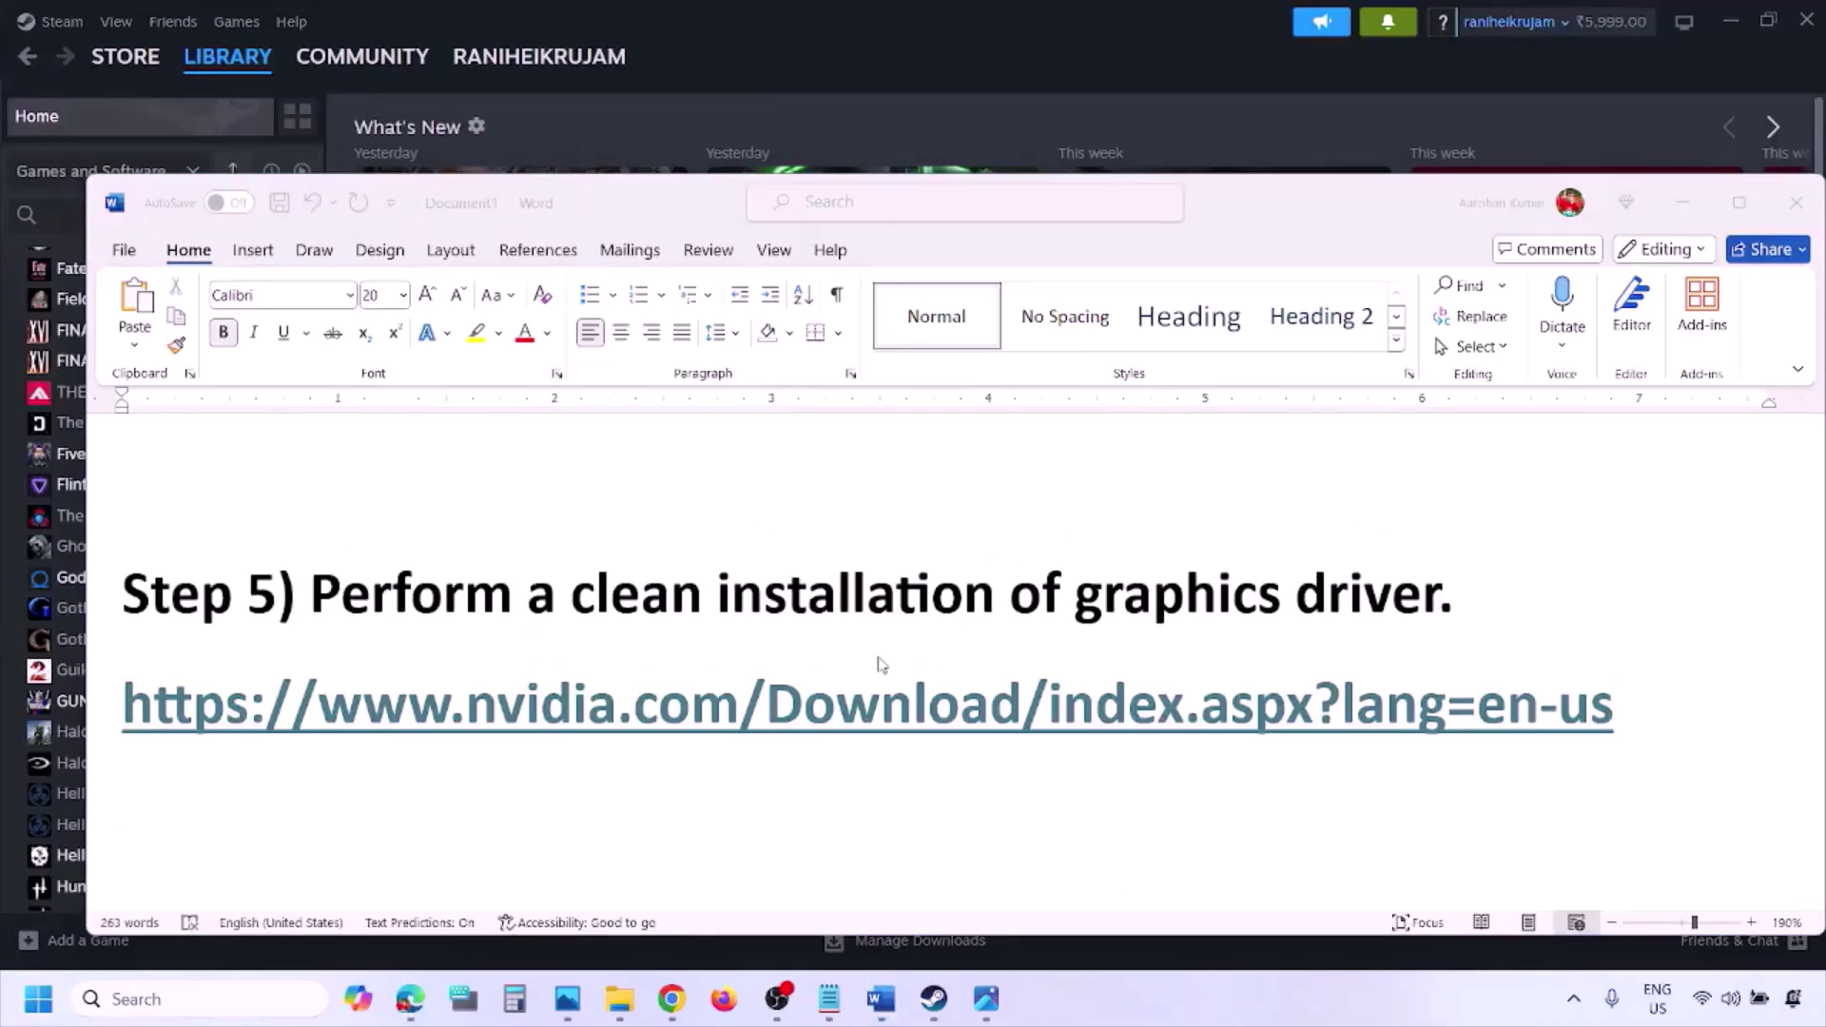
Search Windows for "graphics settings" and open the Graphics settings page.
{"action": "scroll", "coordinate": [856, 652], "scroll_direction": "down", "scroll_amount": 5}
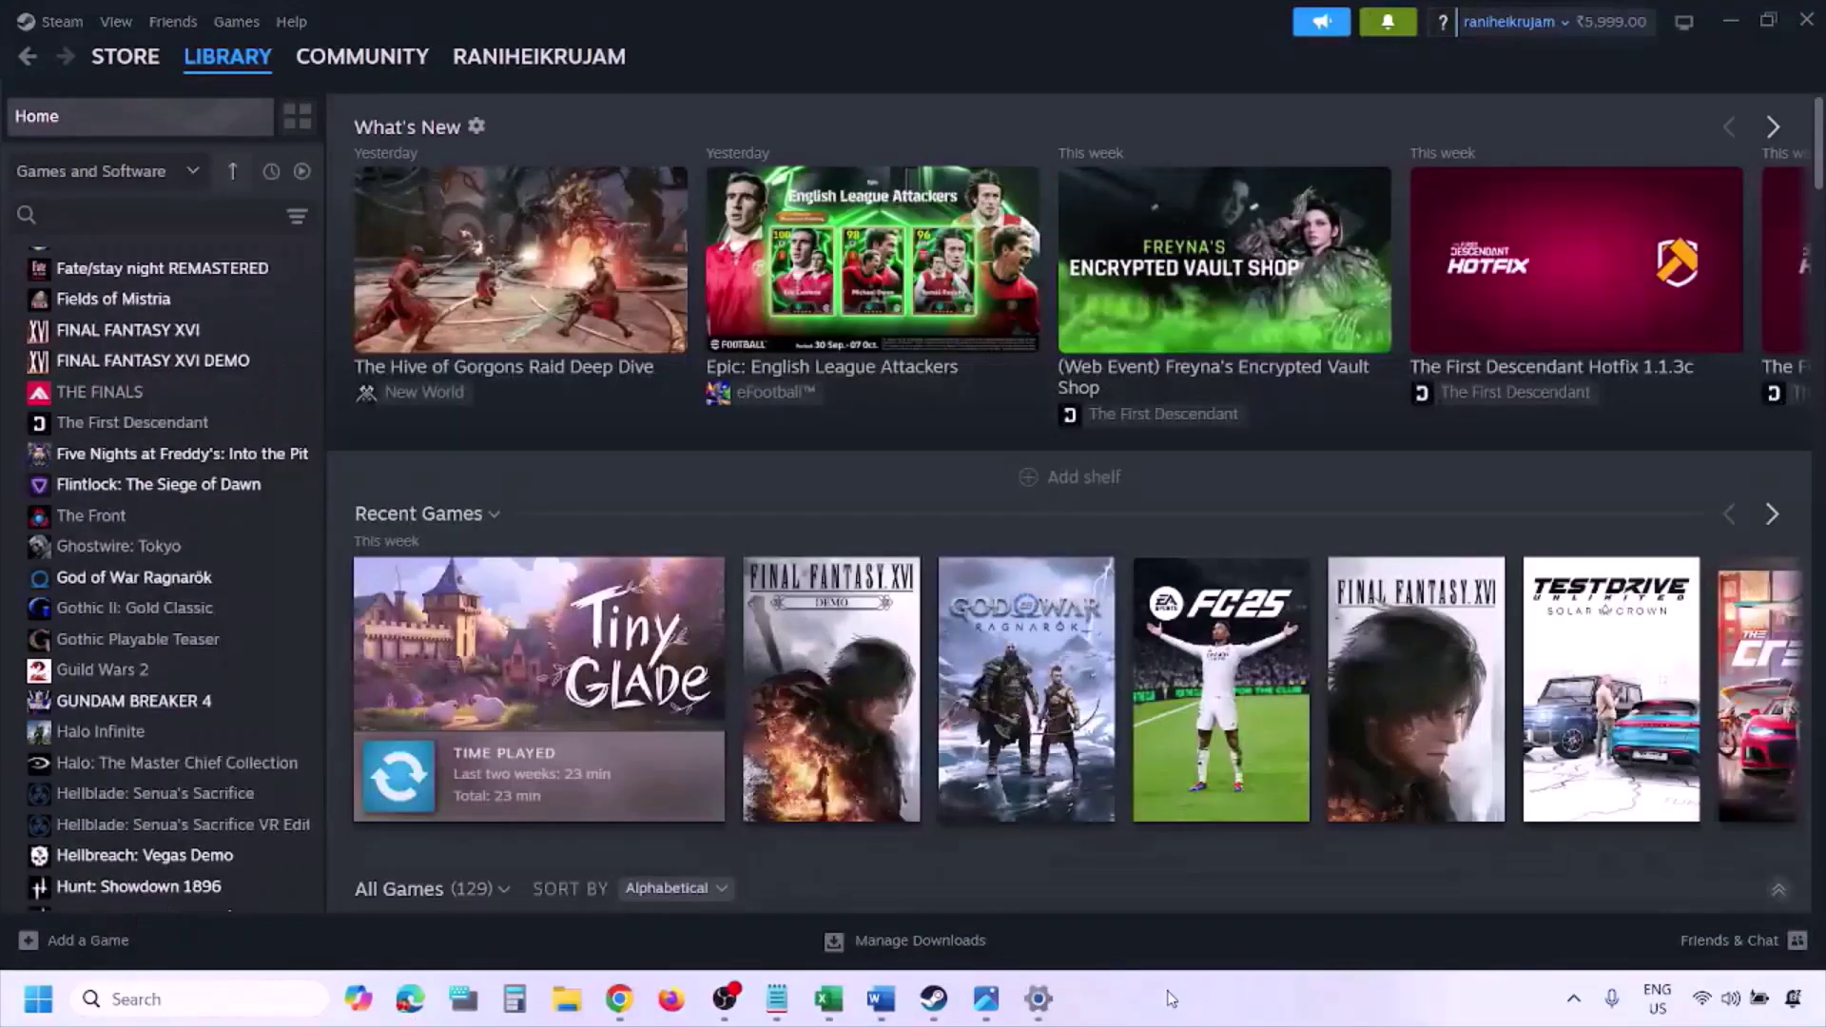
{"action": "left_click", "coordinate": [220, 992]}
{"action": "type", "text": "graphics settings"}
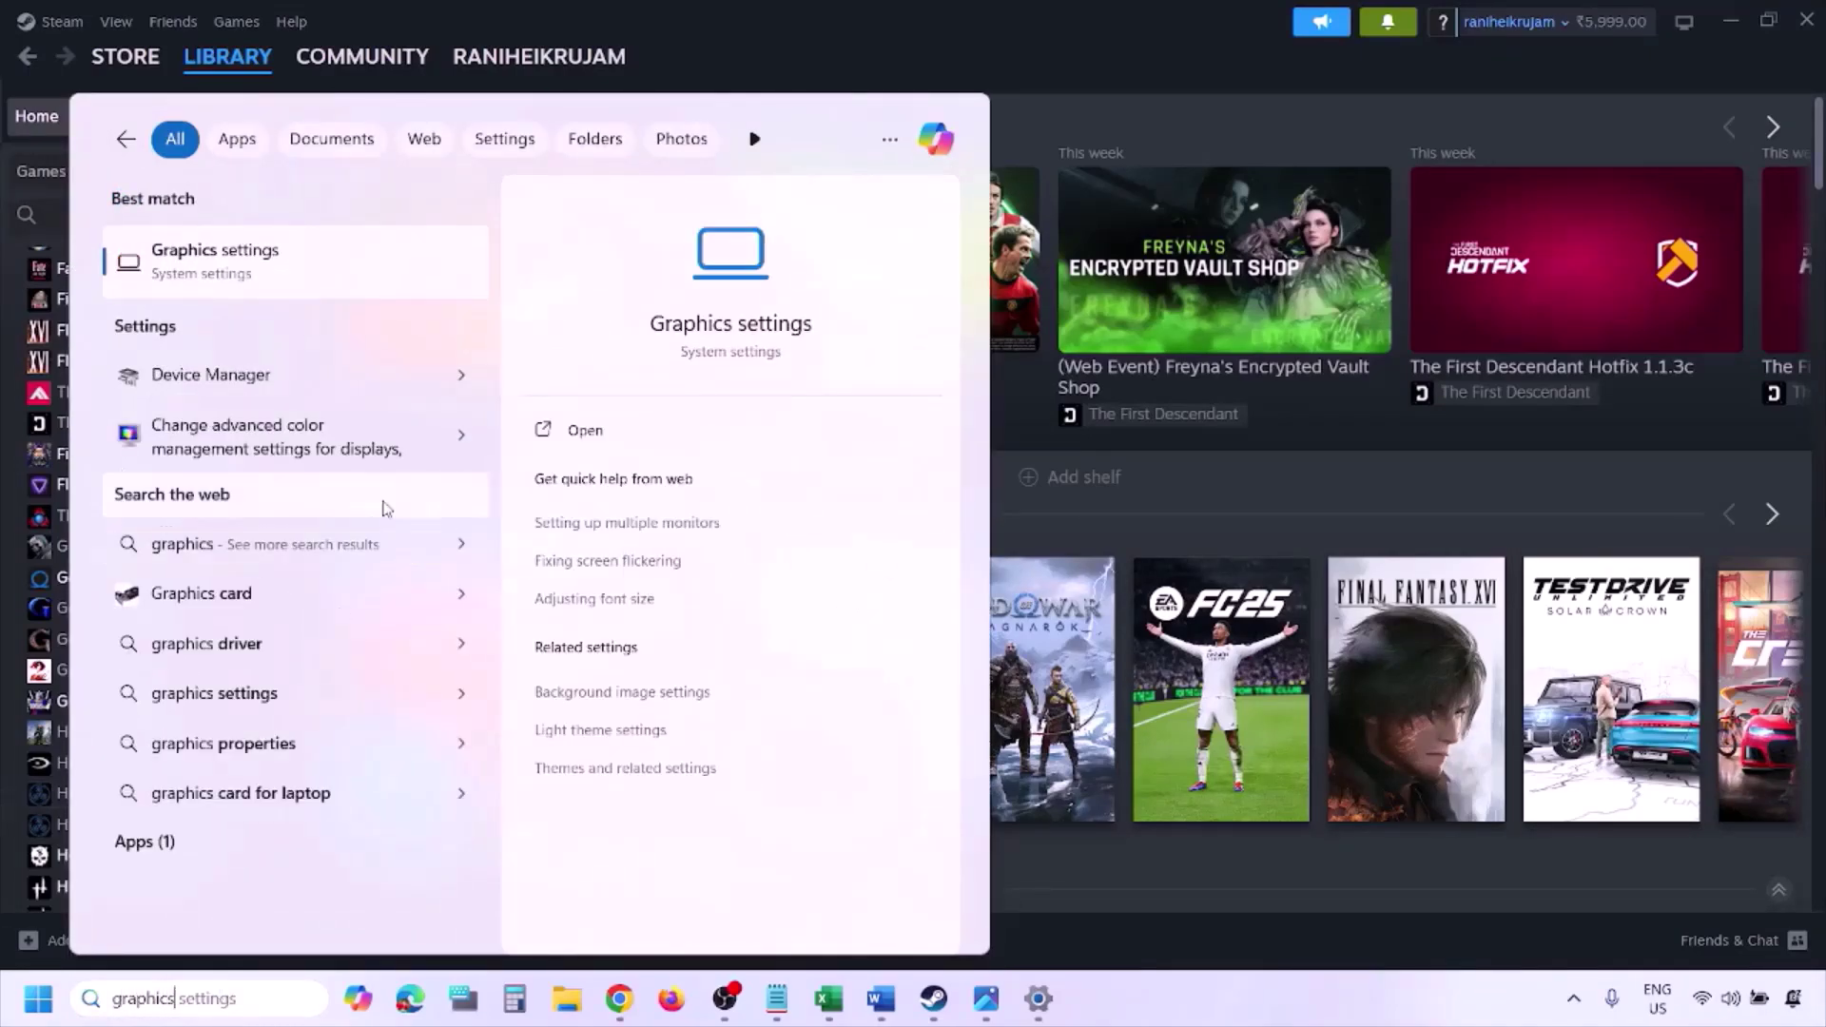
{"action": "left_click", "coordinate": [268, 269]}
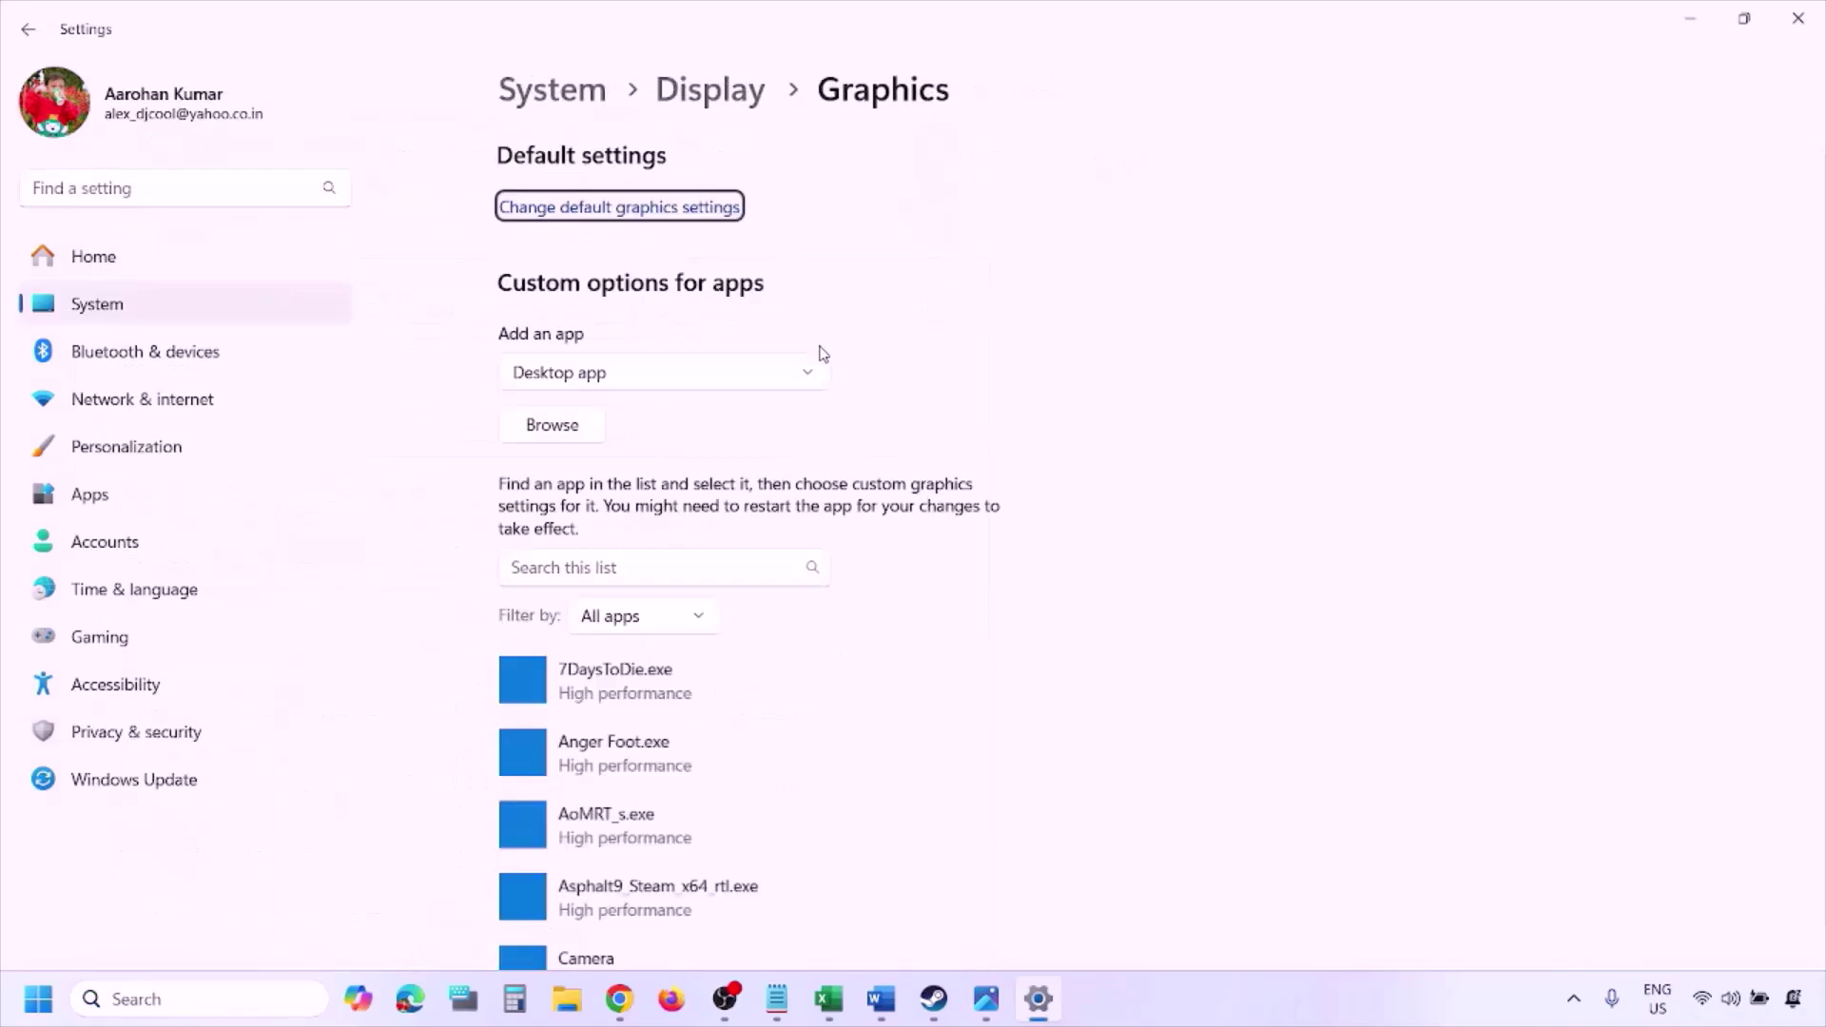
Start adding a desktop app to the custom graphics options and browse to Program Files (x86) on drive C.
{"action": "left_click", "coordinate": [552, 425]}
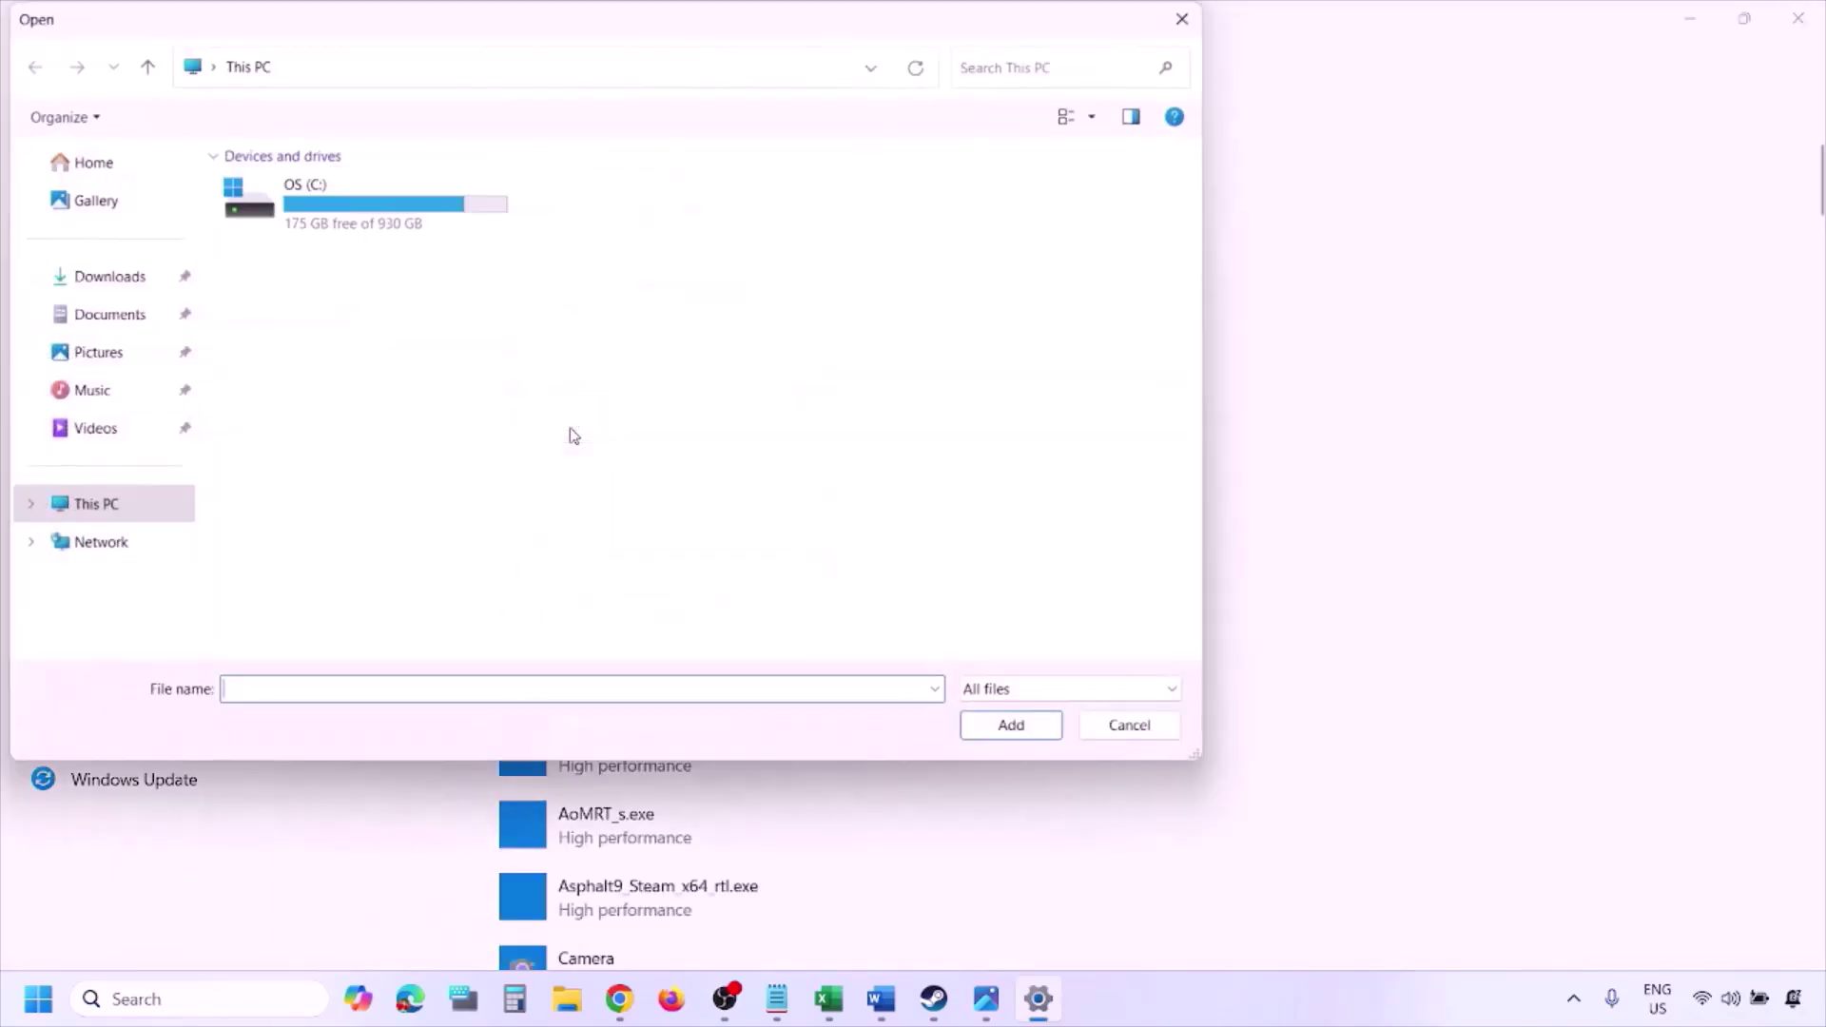
{"action": "double_click", "coordinate": [385, 219]}
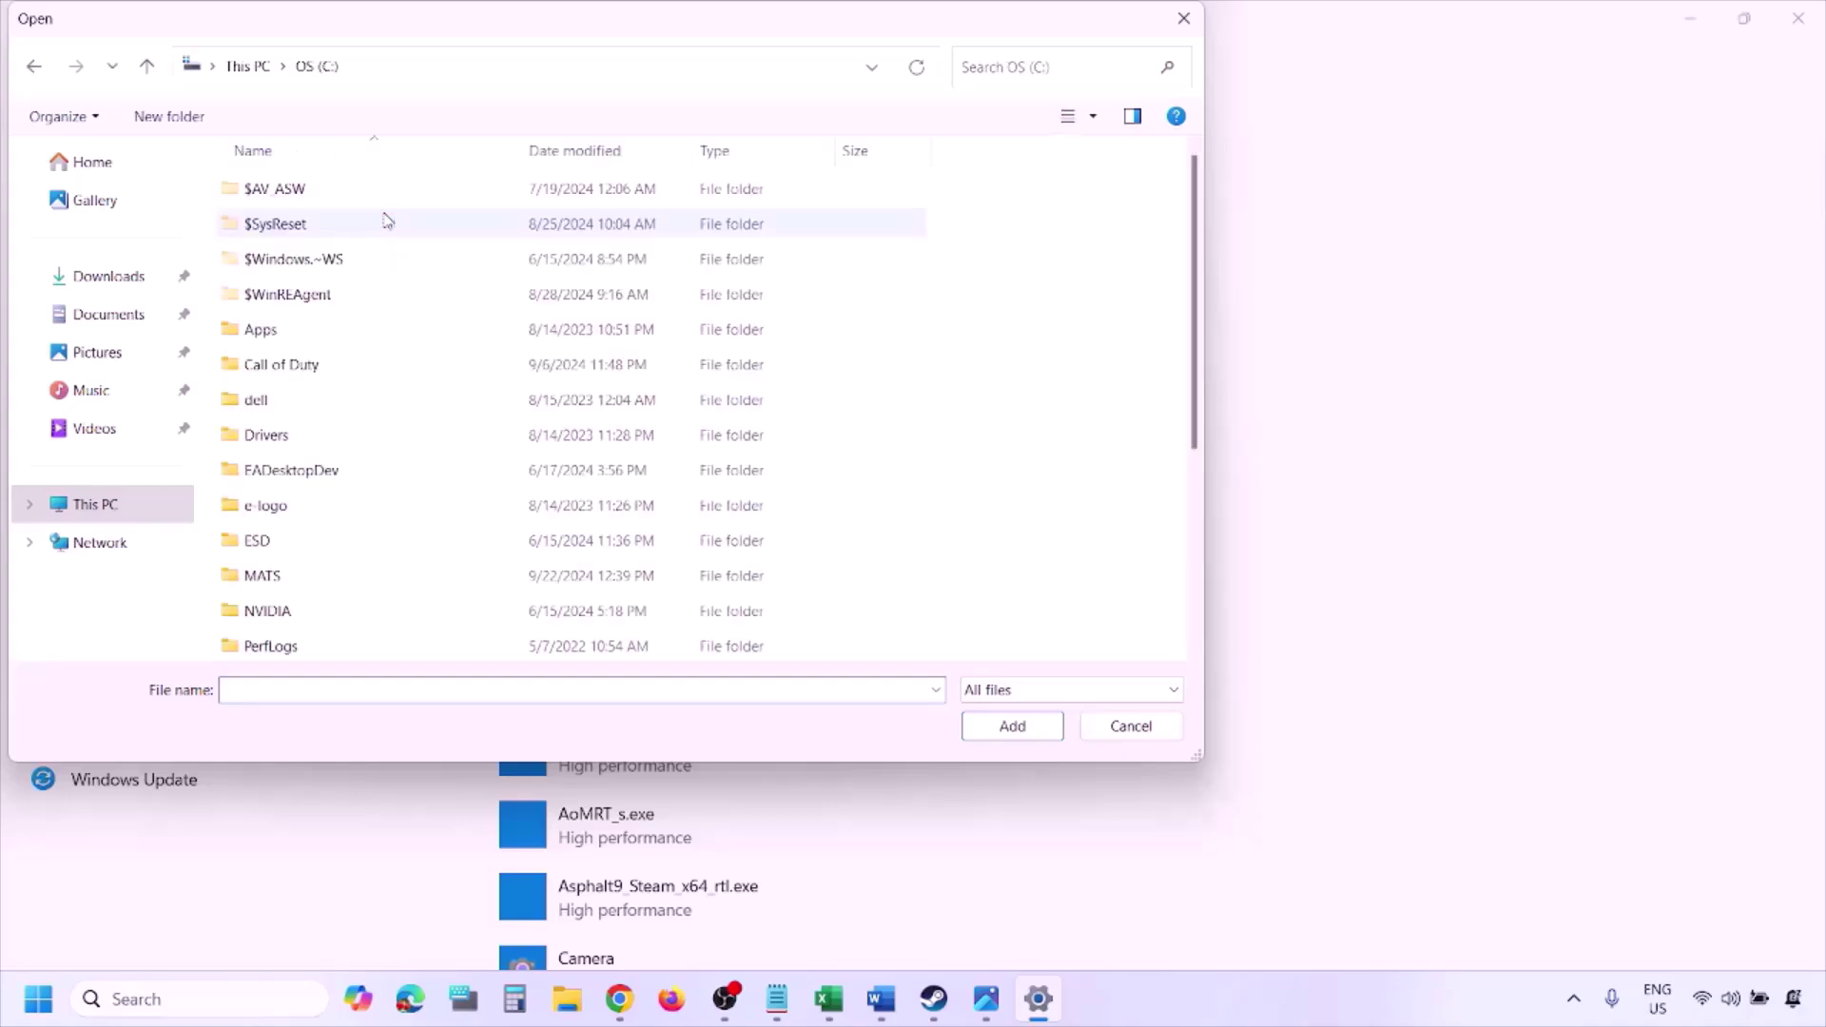
{"action": "scroll", "coordinate": [419, 437], "scroll_direction": "down", "scroll_amount": 3}
{"action": "double_click", "coordinate": [376, 411]}
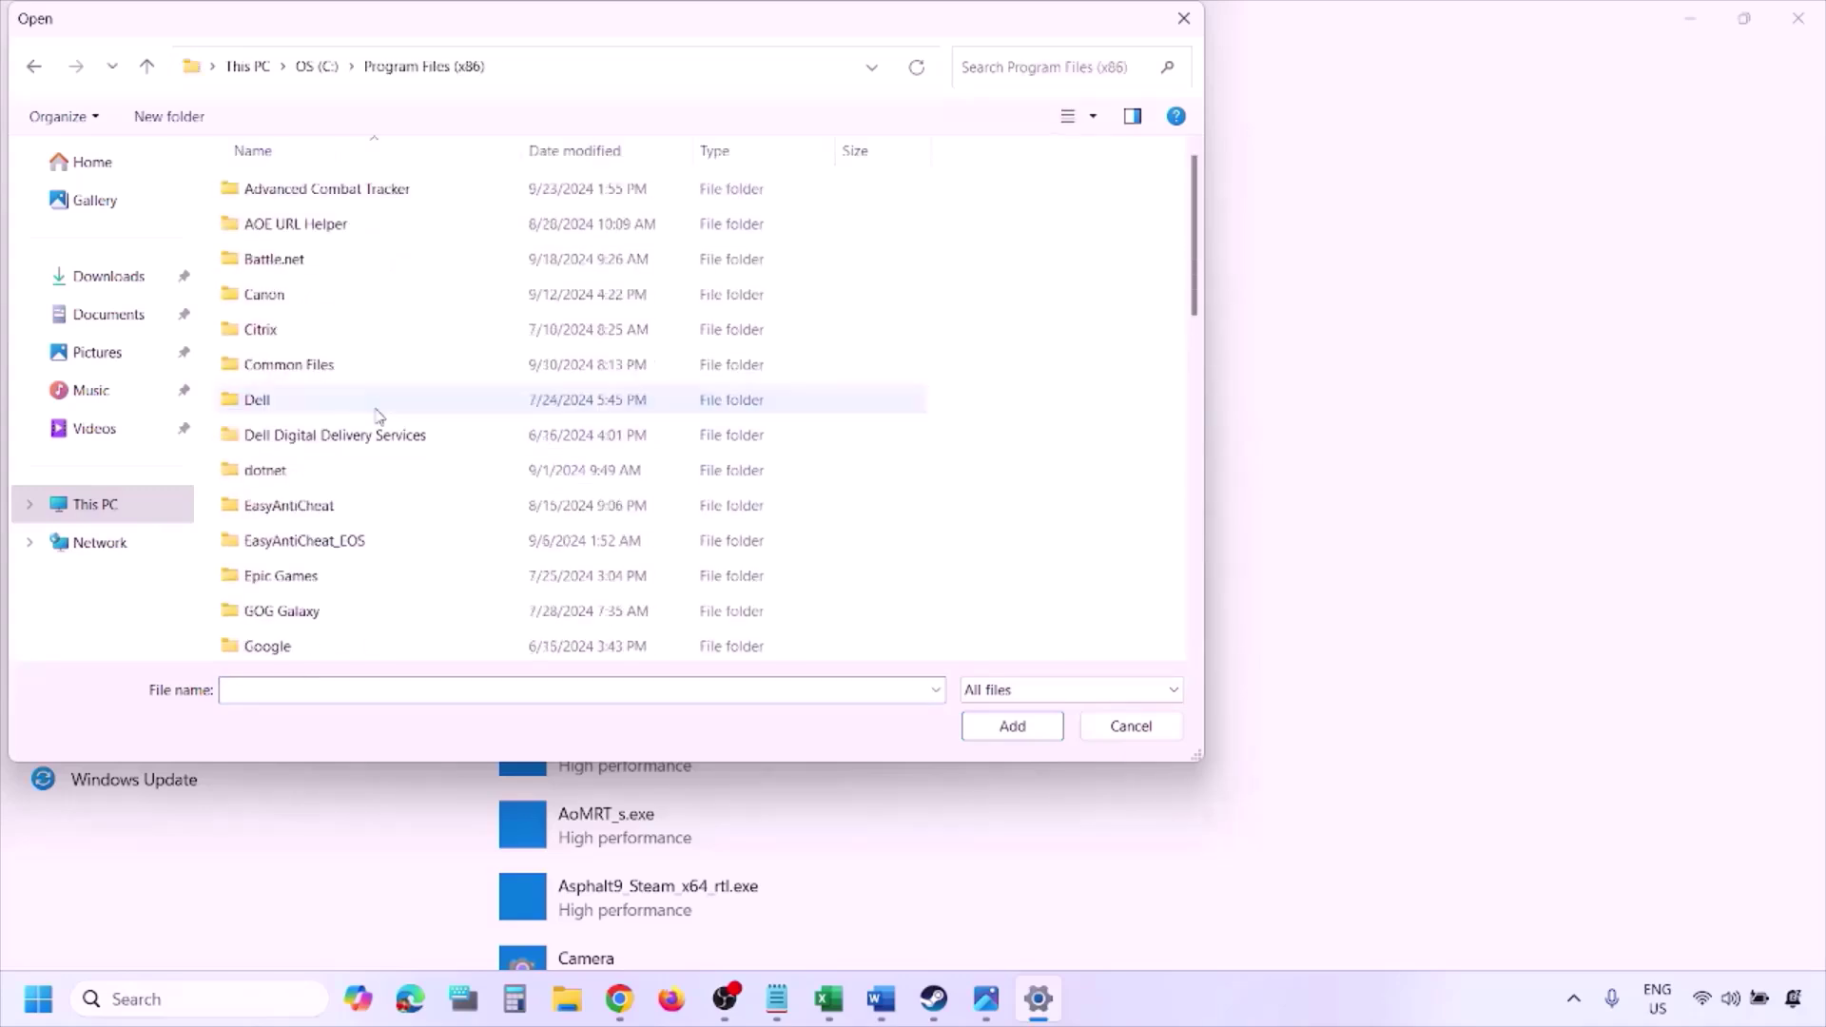
Browse to the steamapps folder inside the Steam folder, and cancel adding the app to the graphics options.
{"action": "scroll", "coordinate": [392, 408], "scroll_direction": "down", "scroll_amount": 5}
{"action": "scroll", "coordinate": [359, 449], "scroll_direction": "down", "scroll_amount": 3}
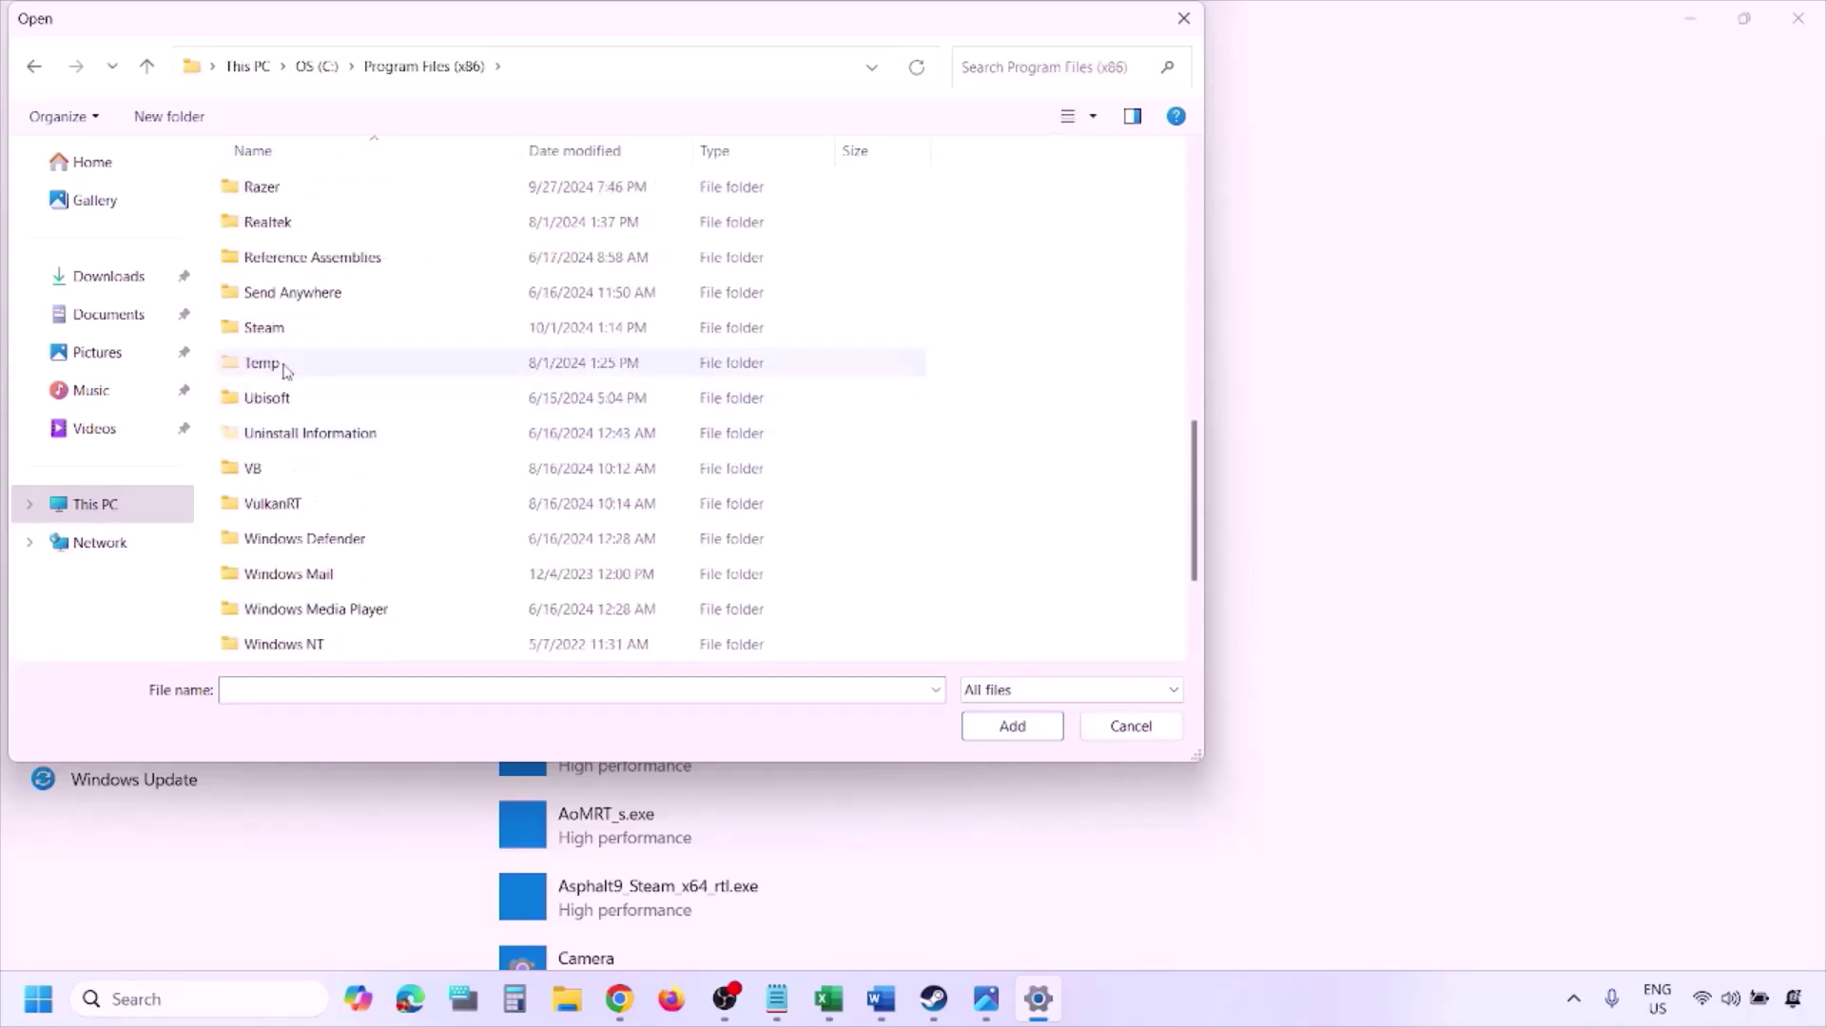
{"action": "double_click", "coordinate": [285, 327]}
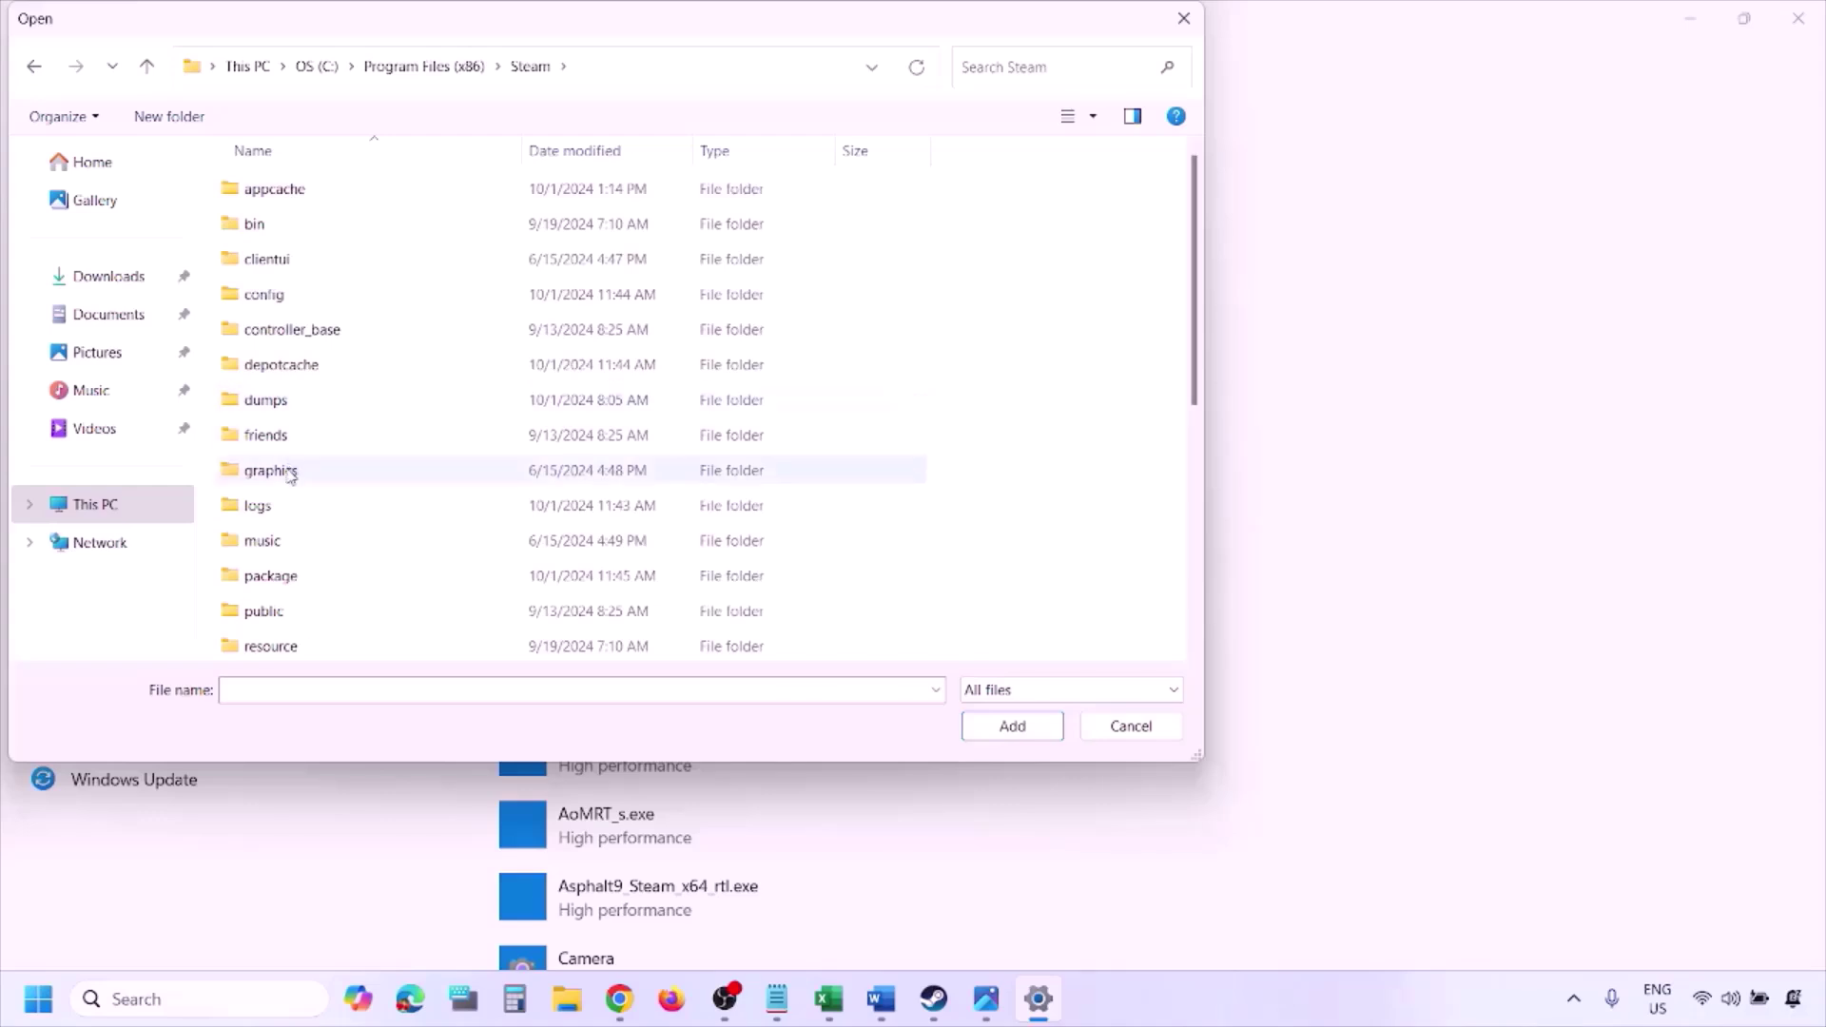
{"action": "scroll", "coordinate": [300, 485], "scroll_direction": "down", "scroll_amount": 2}
{"action": "scroll", "coordinate": [308, 425], "scroll_direction": "down", "scroll_amount": 2}
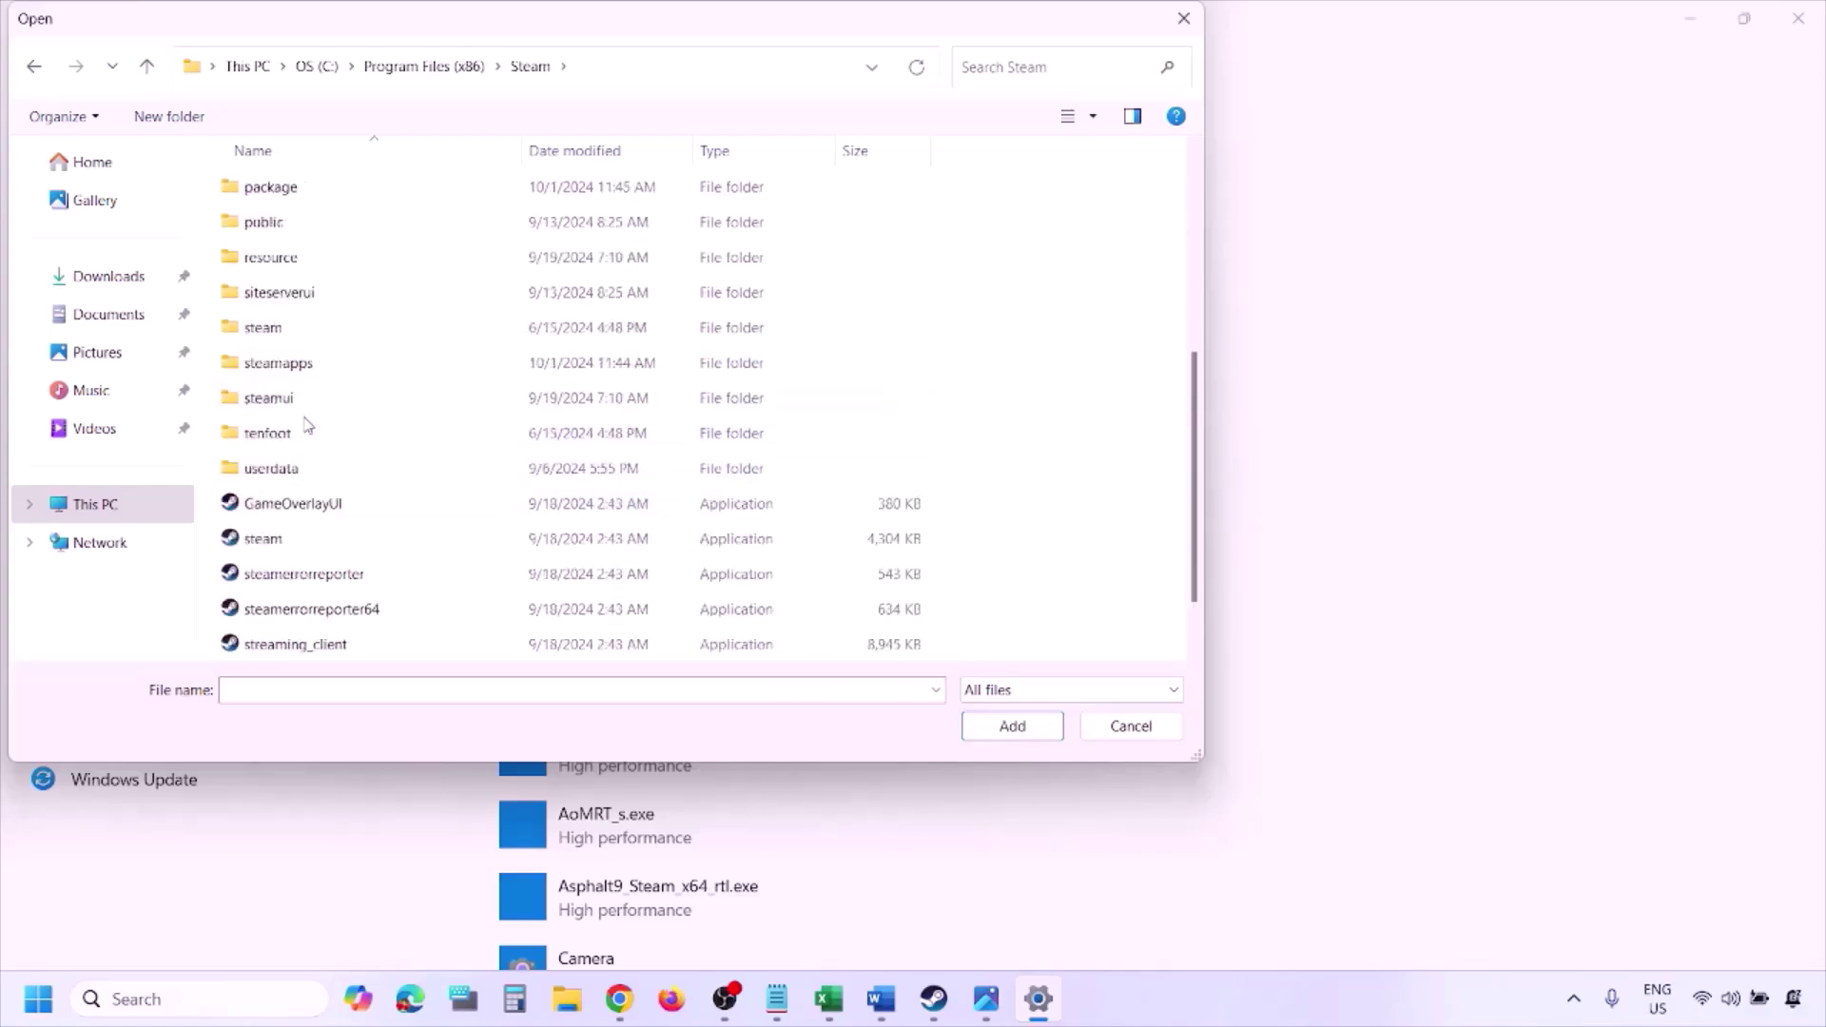
{"action": "double_click", "coordinate": [293, 363]}
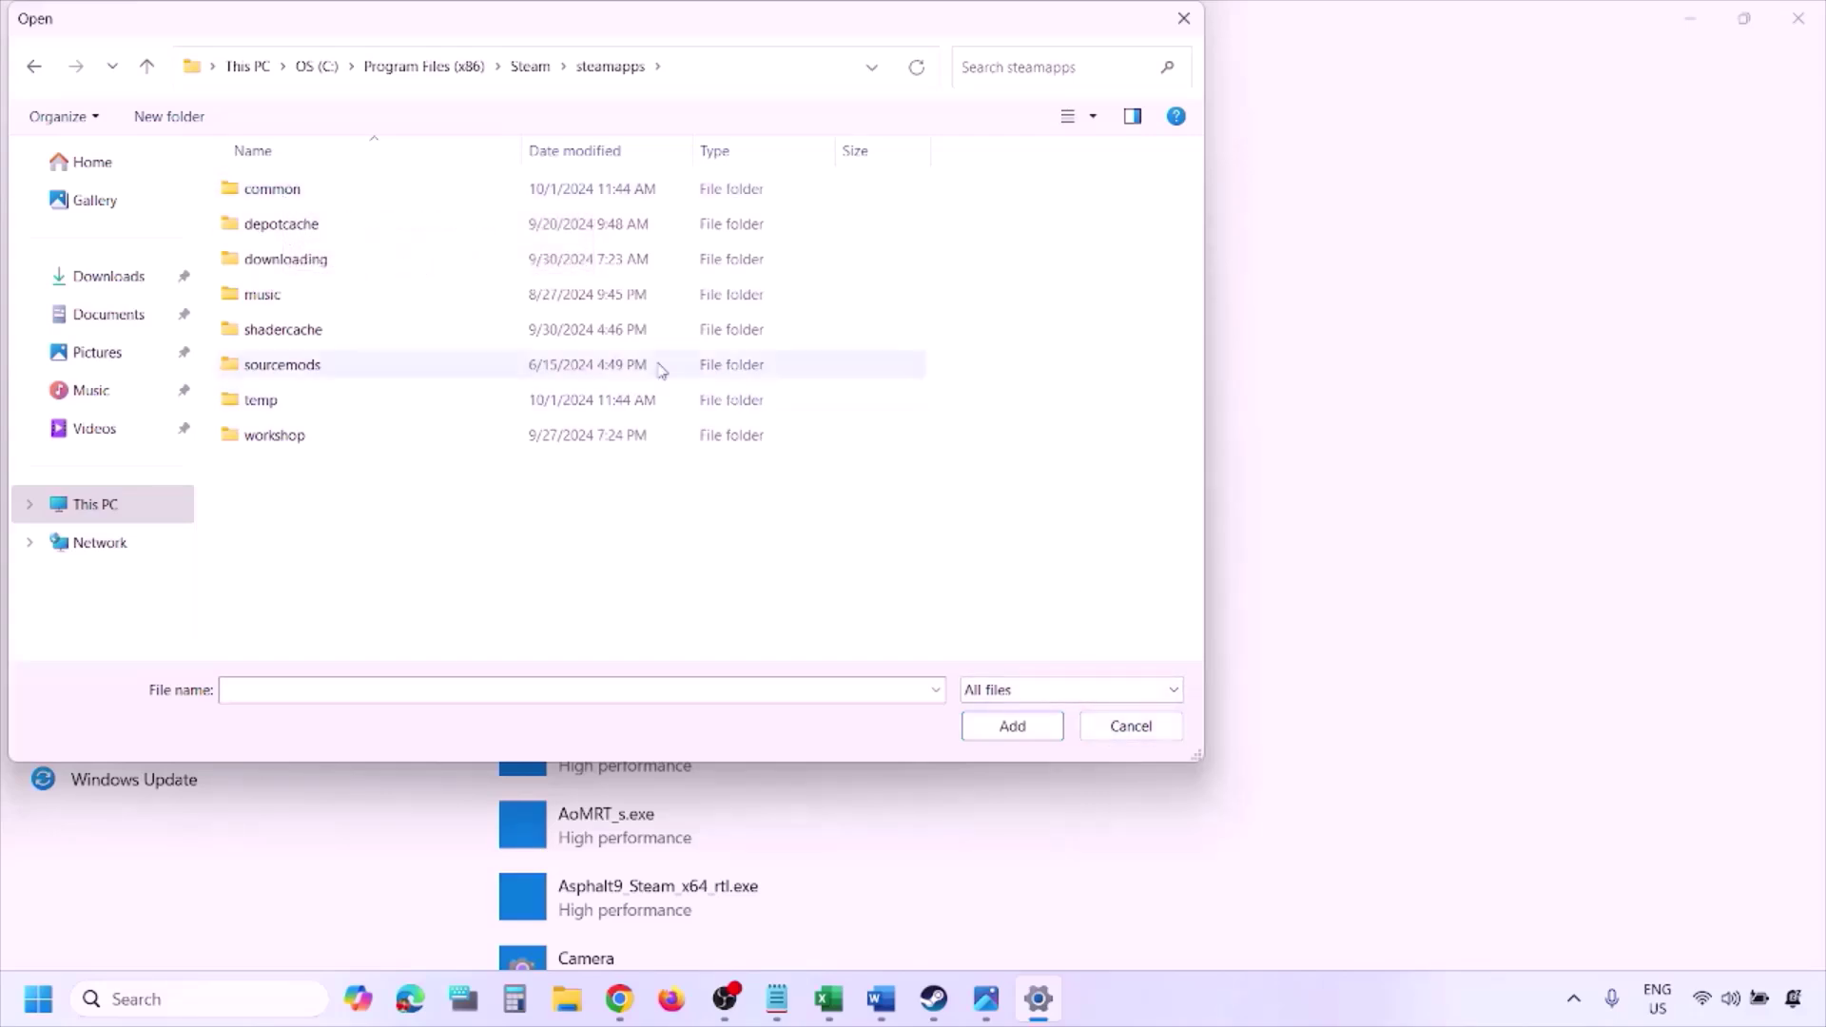
{"action": "left_click", "coordinate": [1109, 728]}
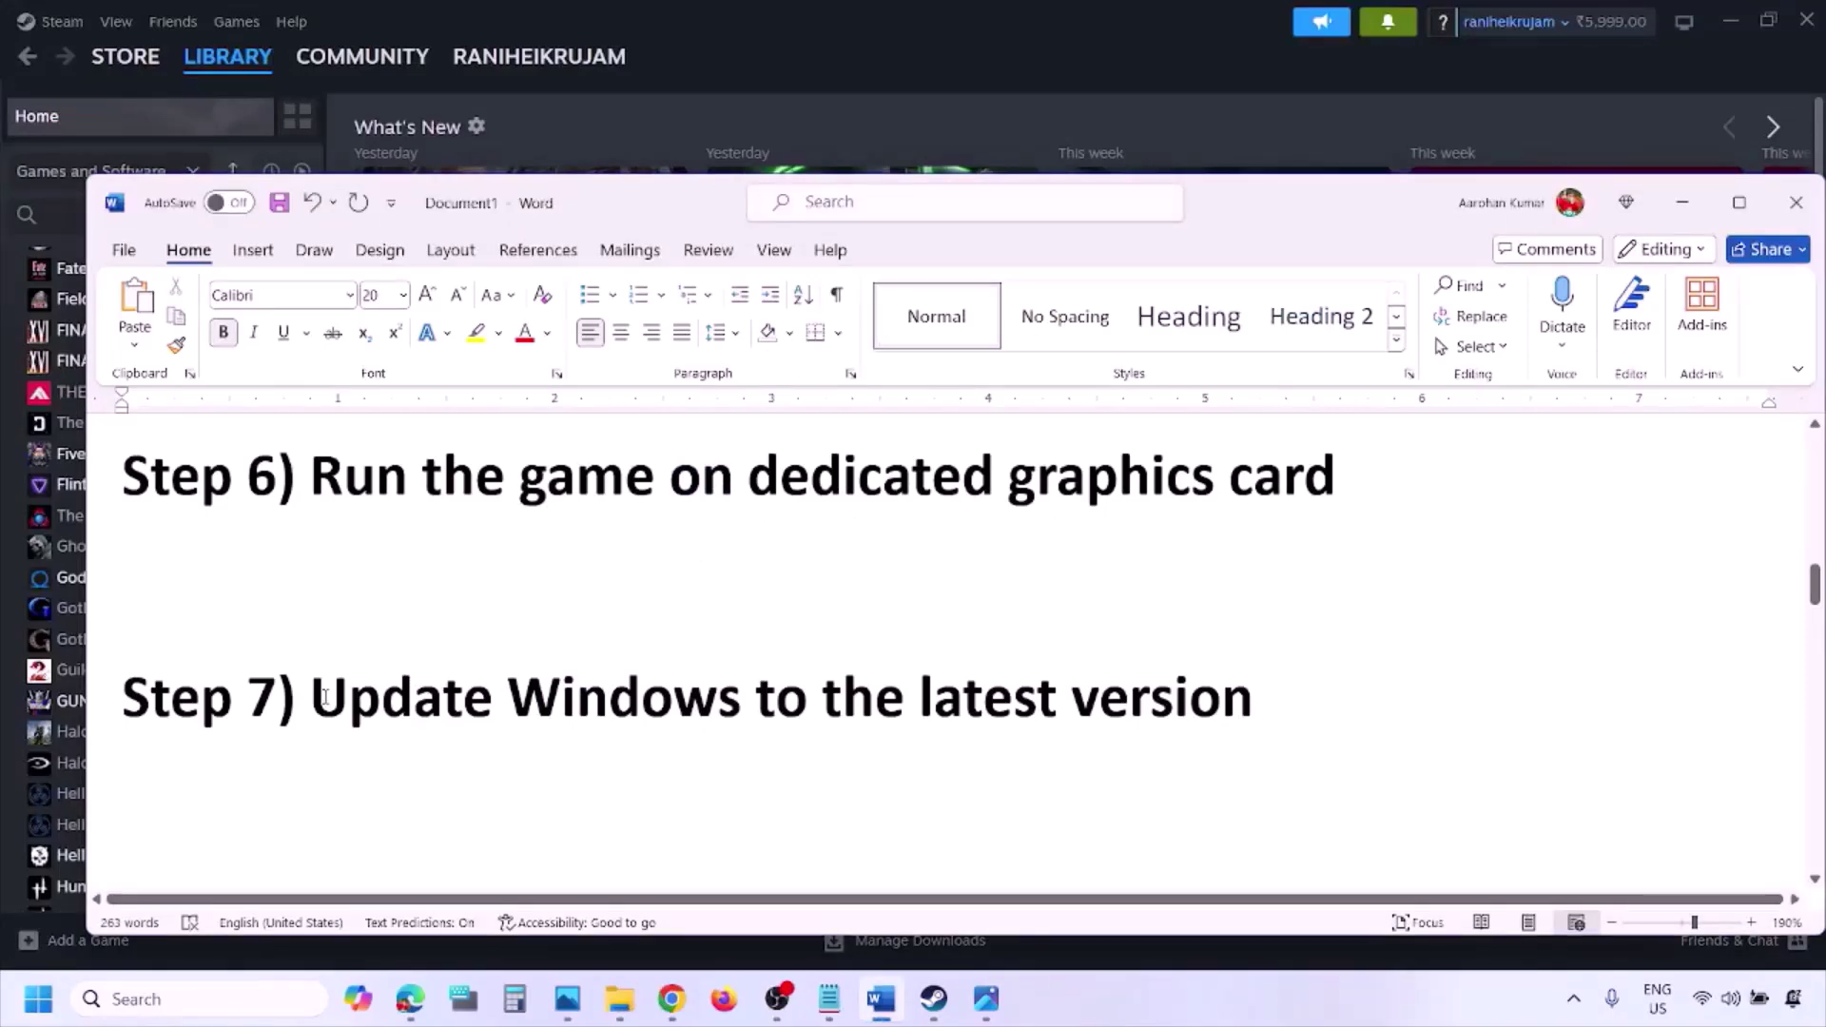
Highlight the Windows update step in the Word document, then open Windows Update in Settings and check for updates.
{"action": "left_click_drag", "start_coordinate": [324, 697], "coordinate": [1230, 725]}
{"action": "key", "text": "super+i"}
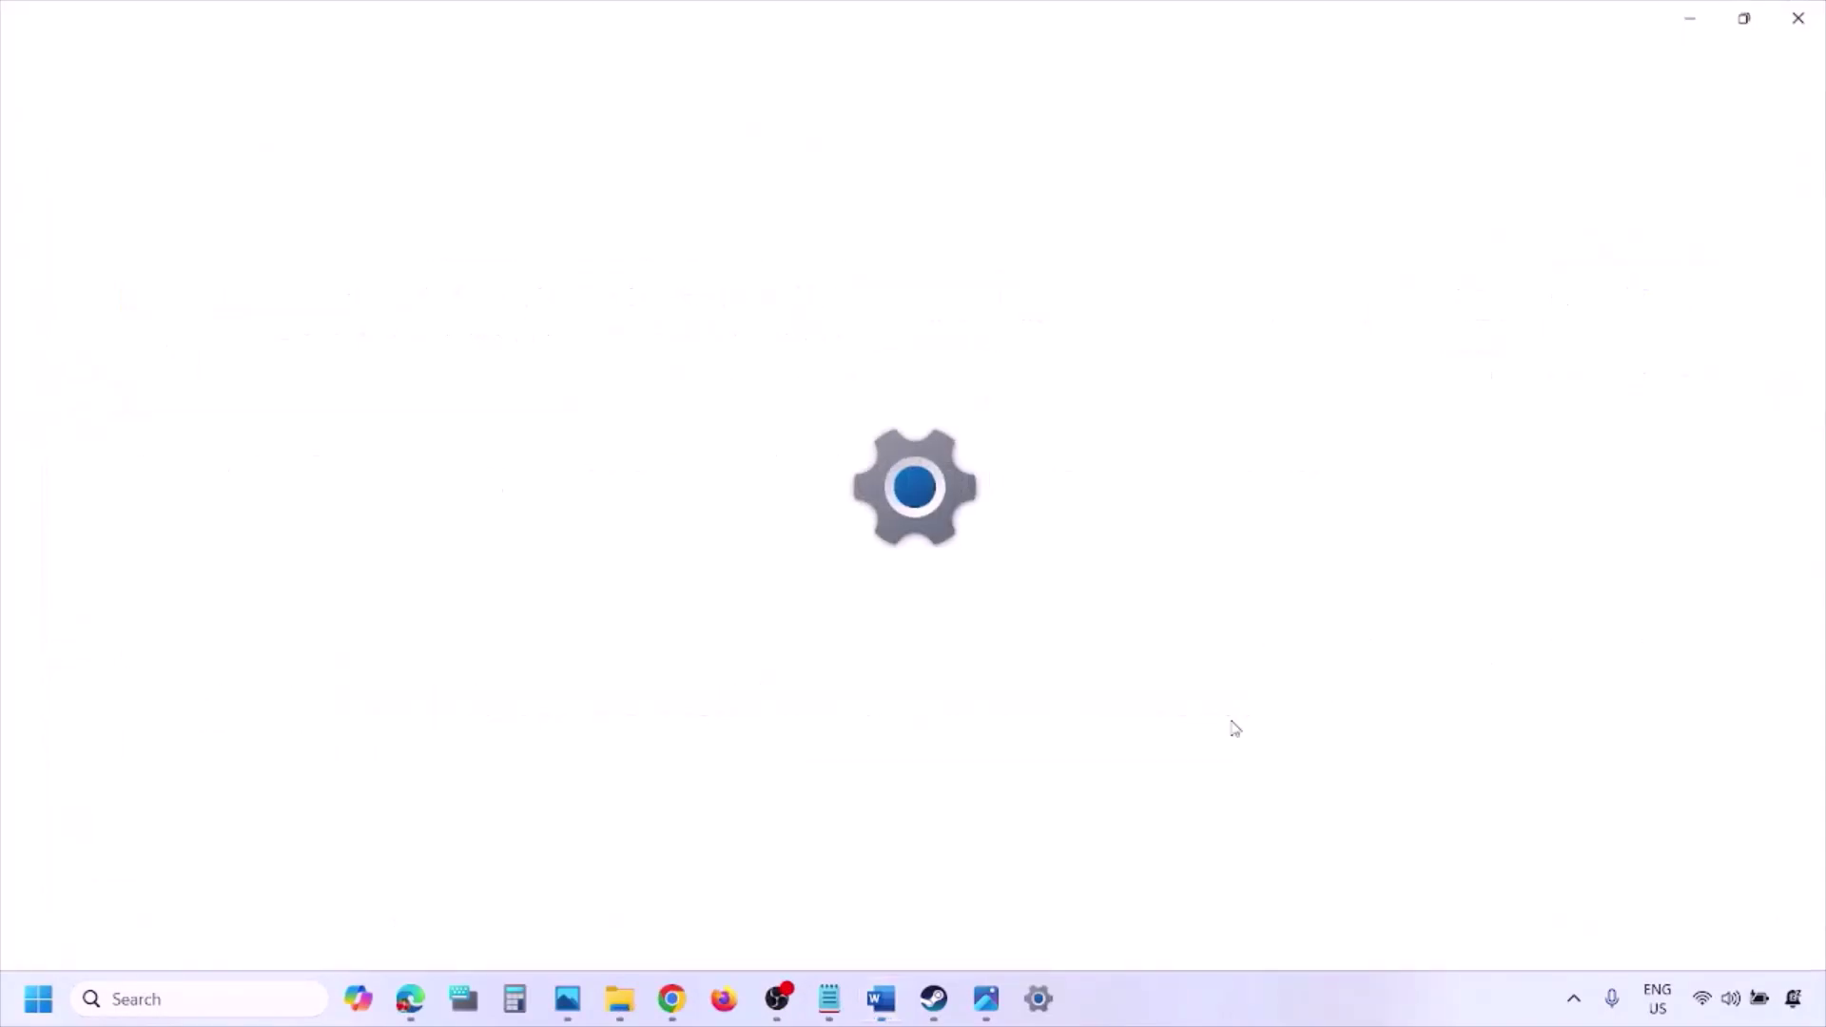
{"action": "left_click", "coordinate": [152, 782]}
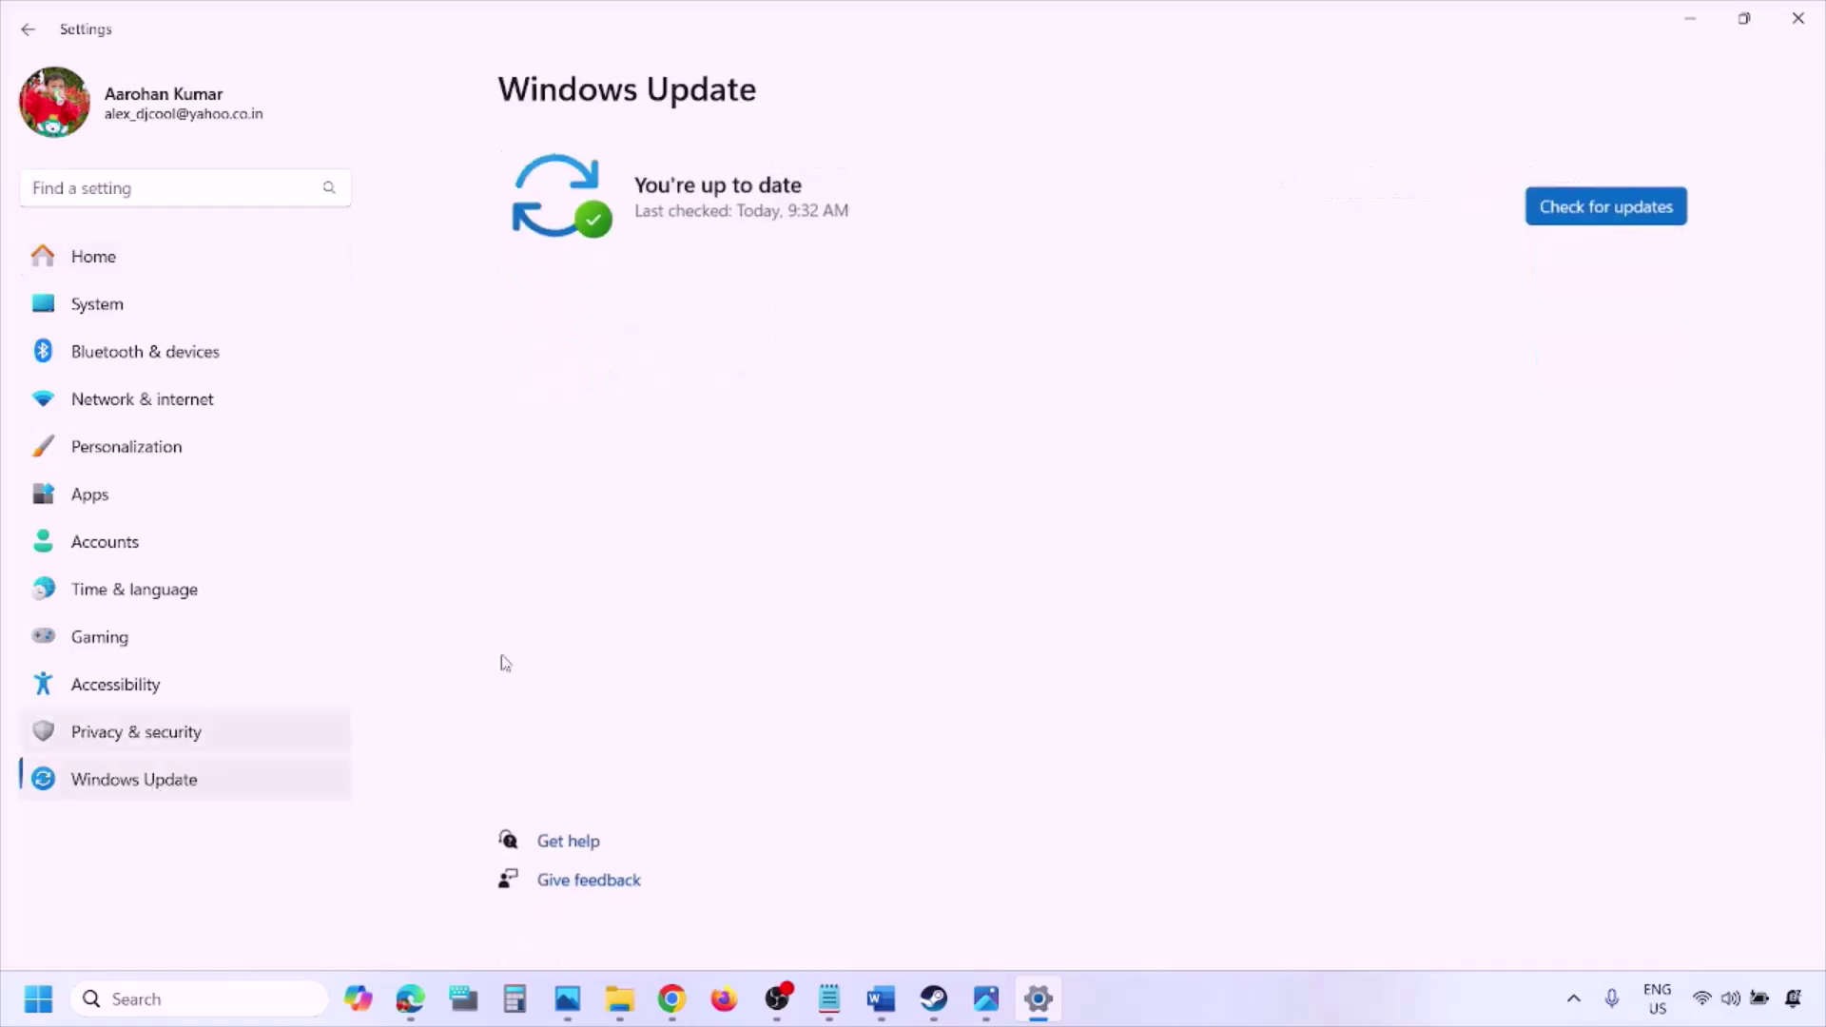
{"action": "left_click", "coordinate": [1607, 198]}
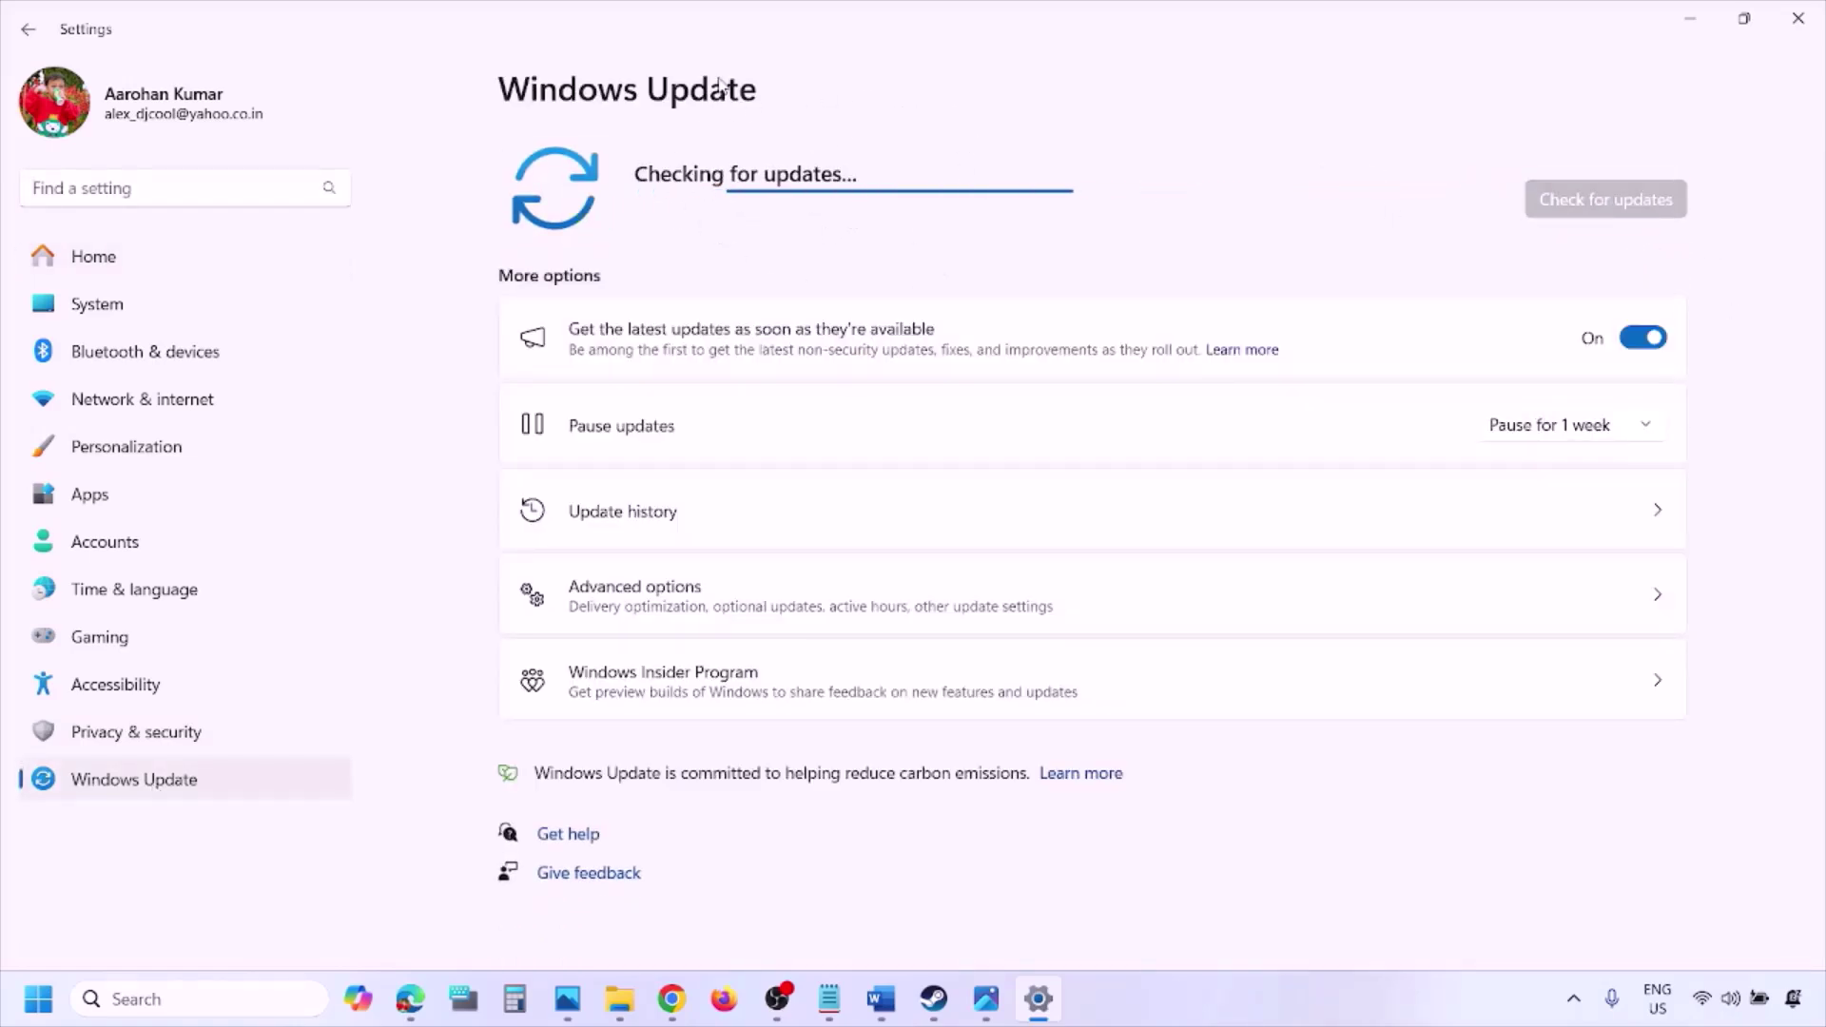
Bring up the Windows power options that include Restart, and switch to the Word document.
{"action": "left_click", "coordinate": [38, 999]}
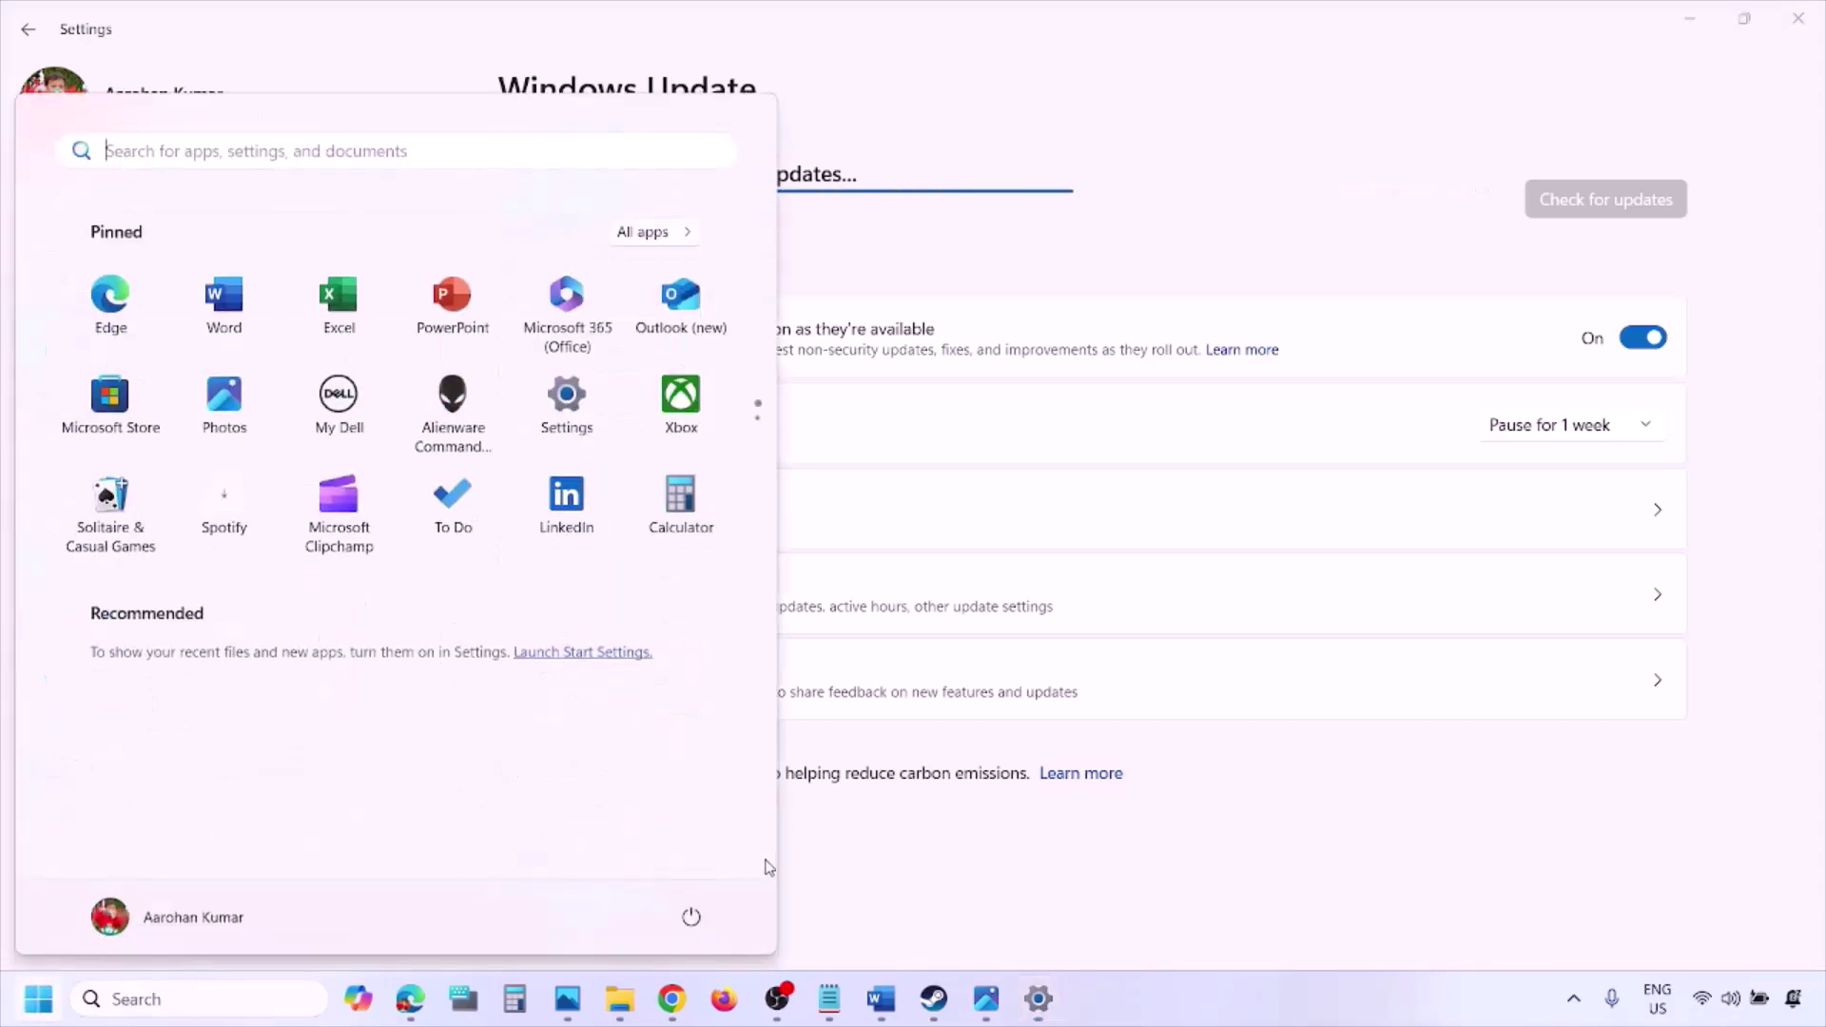
{"action": "left_click", "coordinate": [694, 917]}
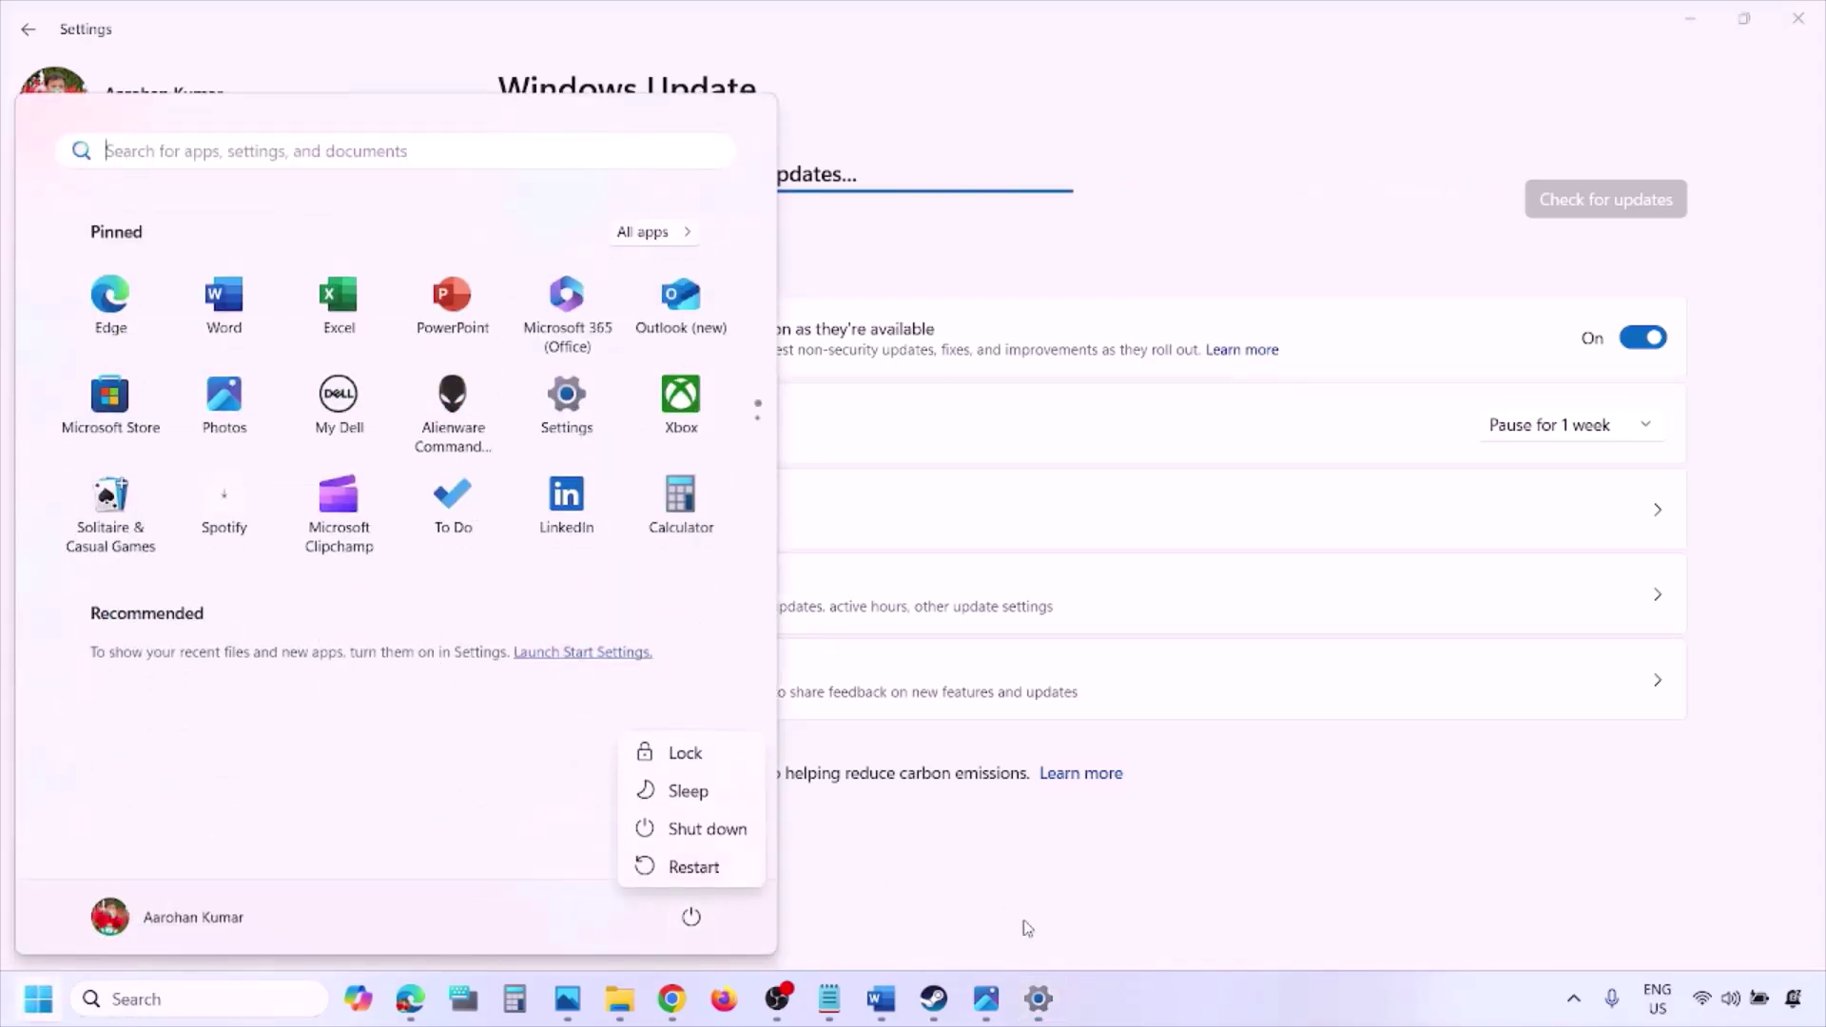
{"action": "left_click", "coordinate": [880, 999]}
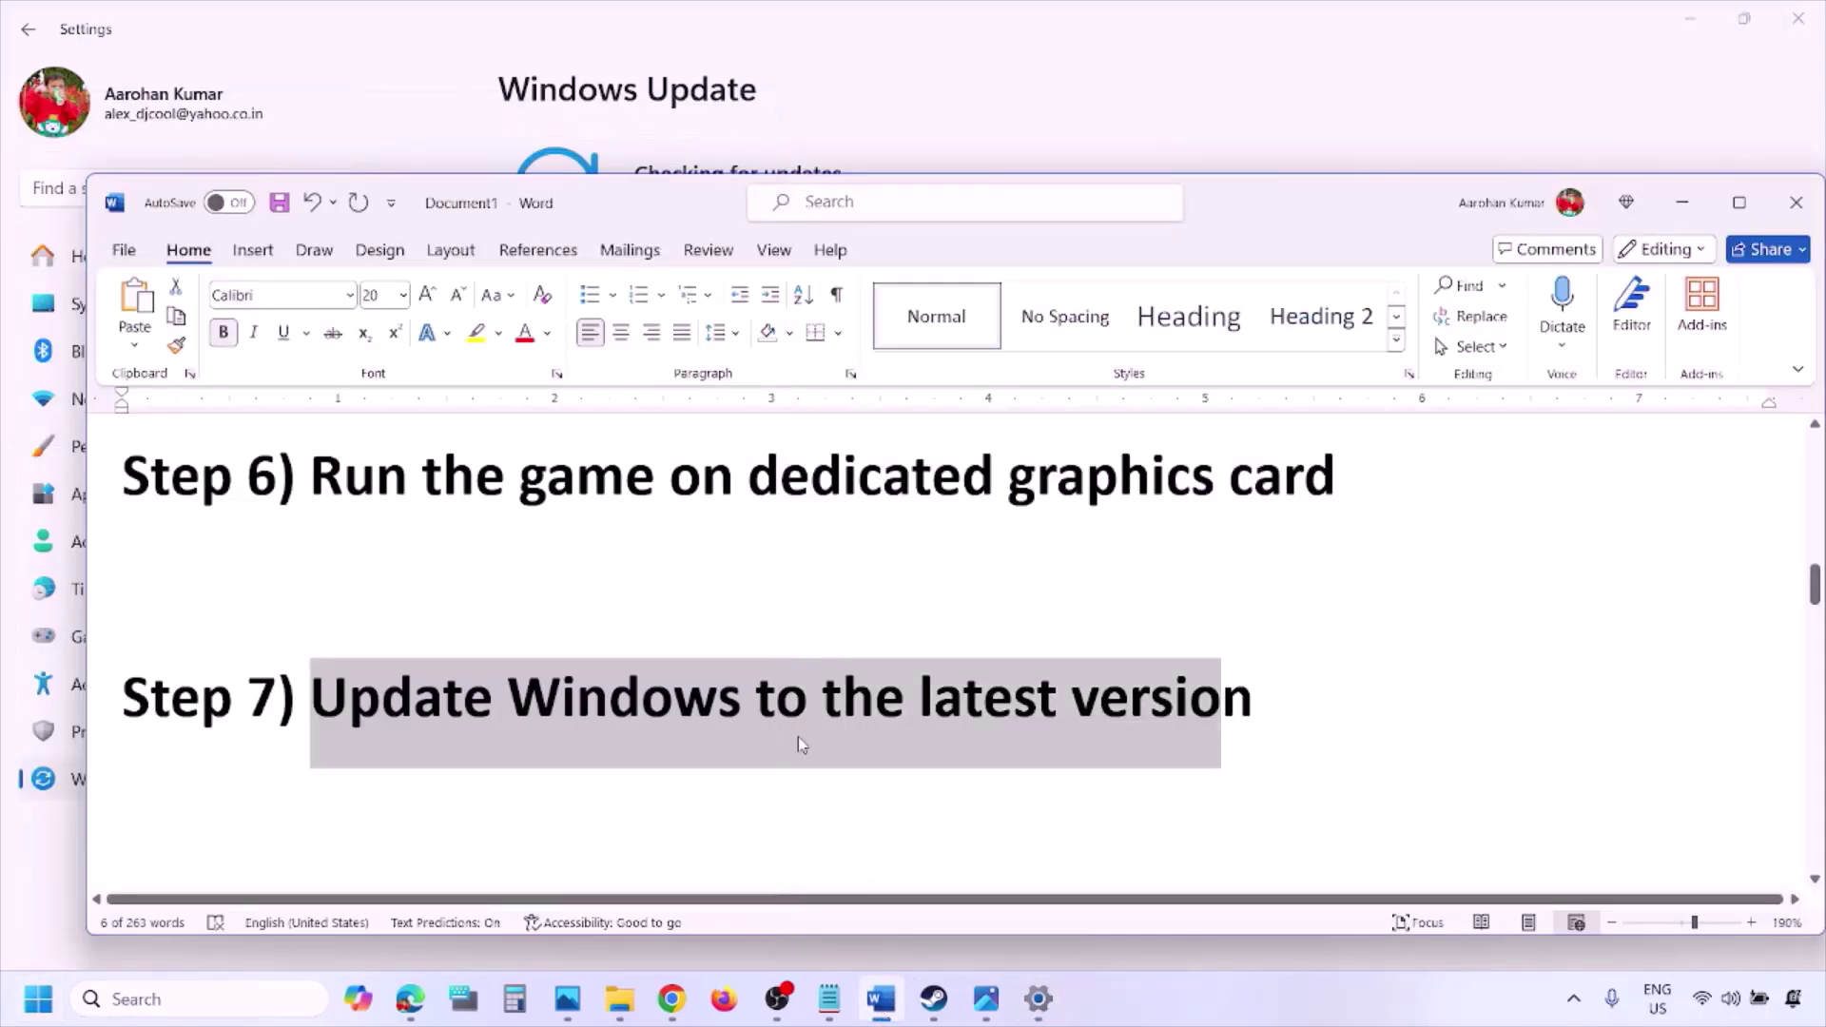
Copy the Visual C++ download link from Step 8 and load it in a new Chrome window.
{"action": "scroll", "coordinate": [799, 745], "scroll_direction": "down", "scroll_amount": 3}
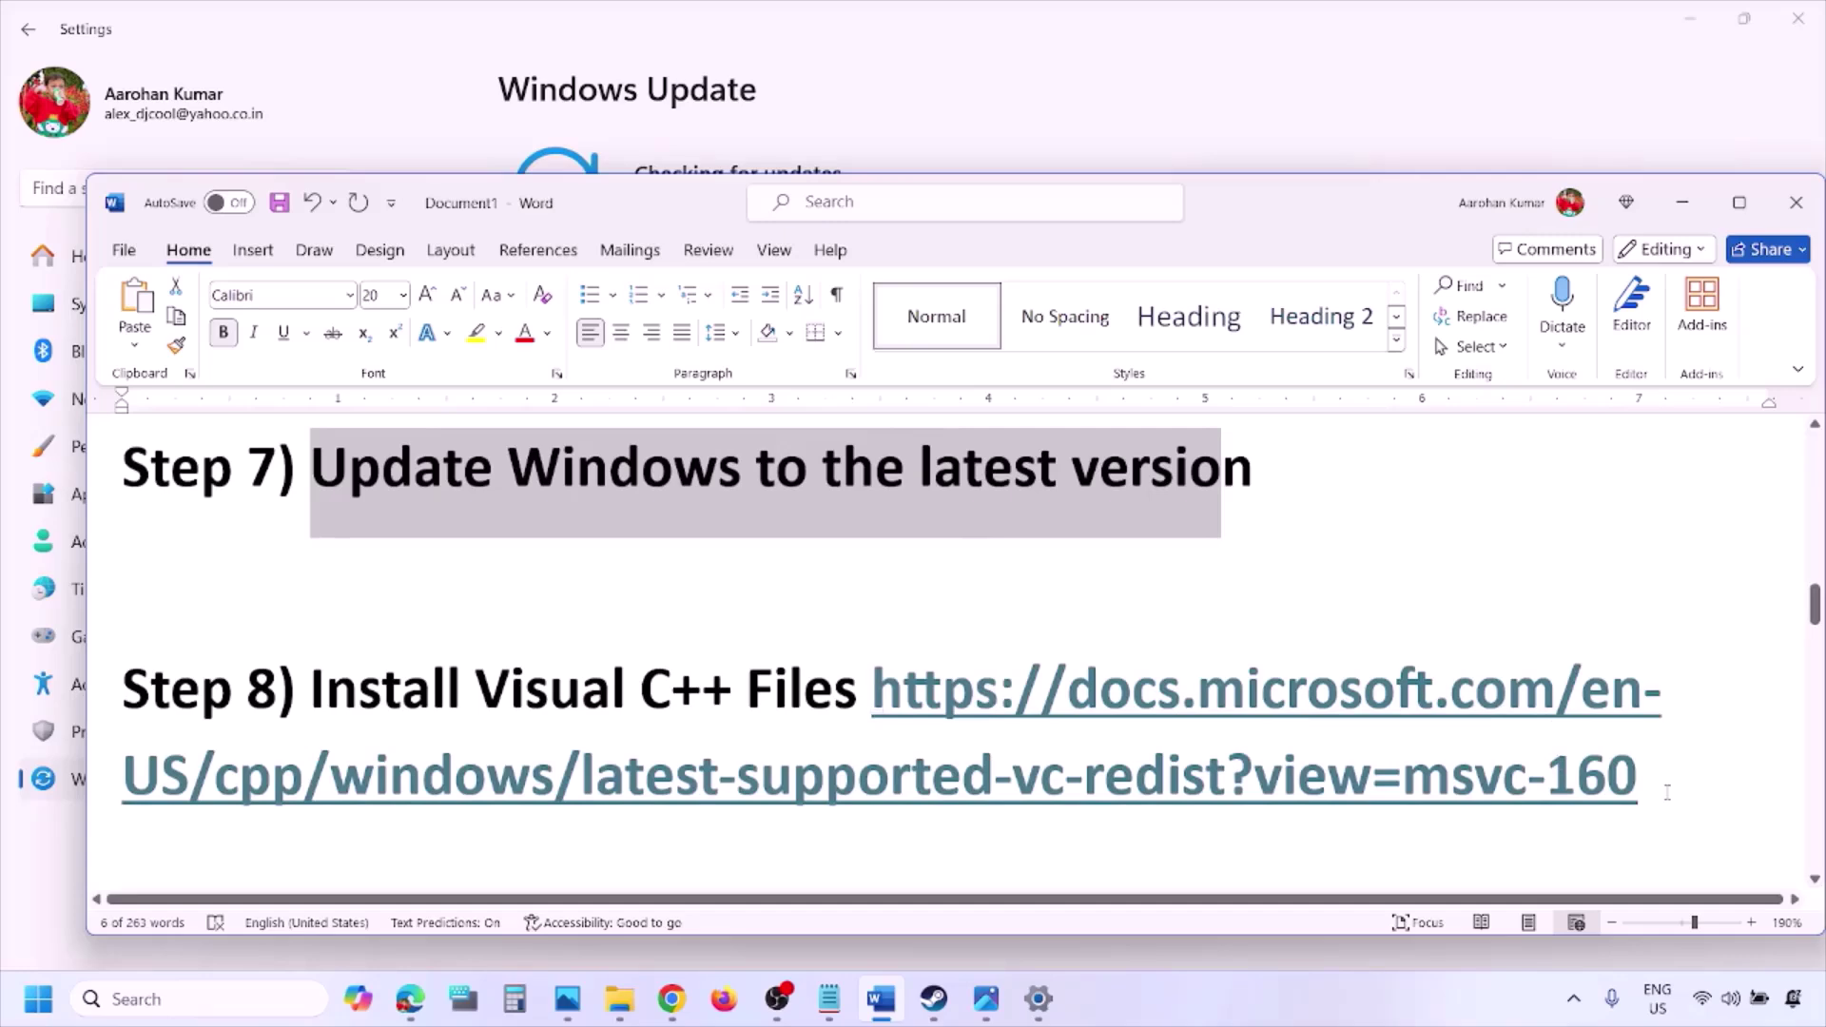
{"action": "left_click_drag", "start_coordinate": [1667, 792], "coordinate": [1165, 729]}
{"action": "key", "text": "ctrl+c"}
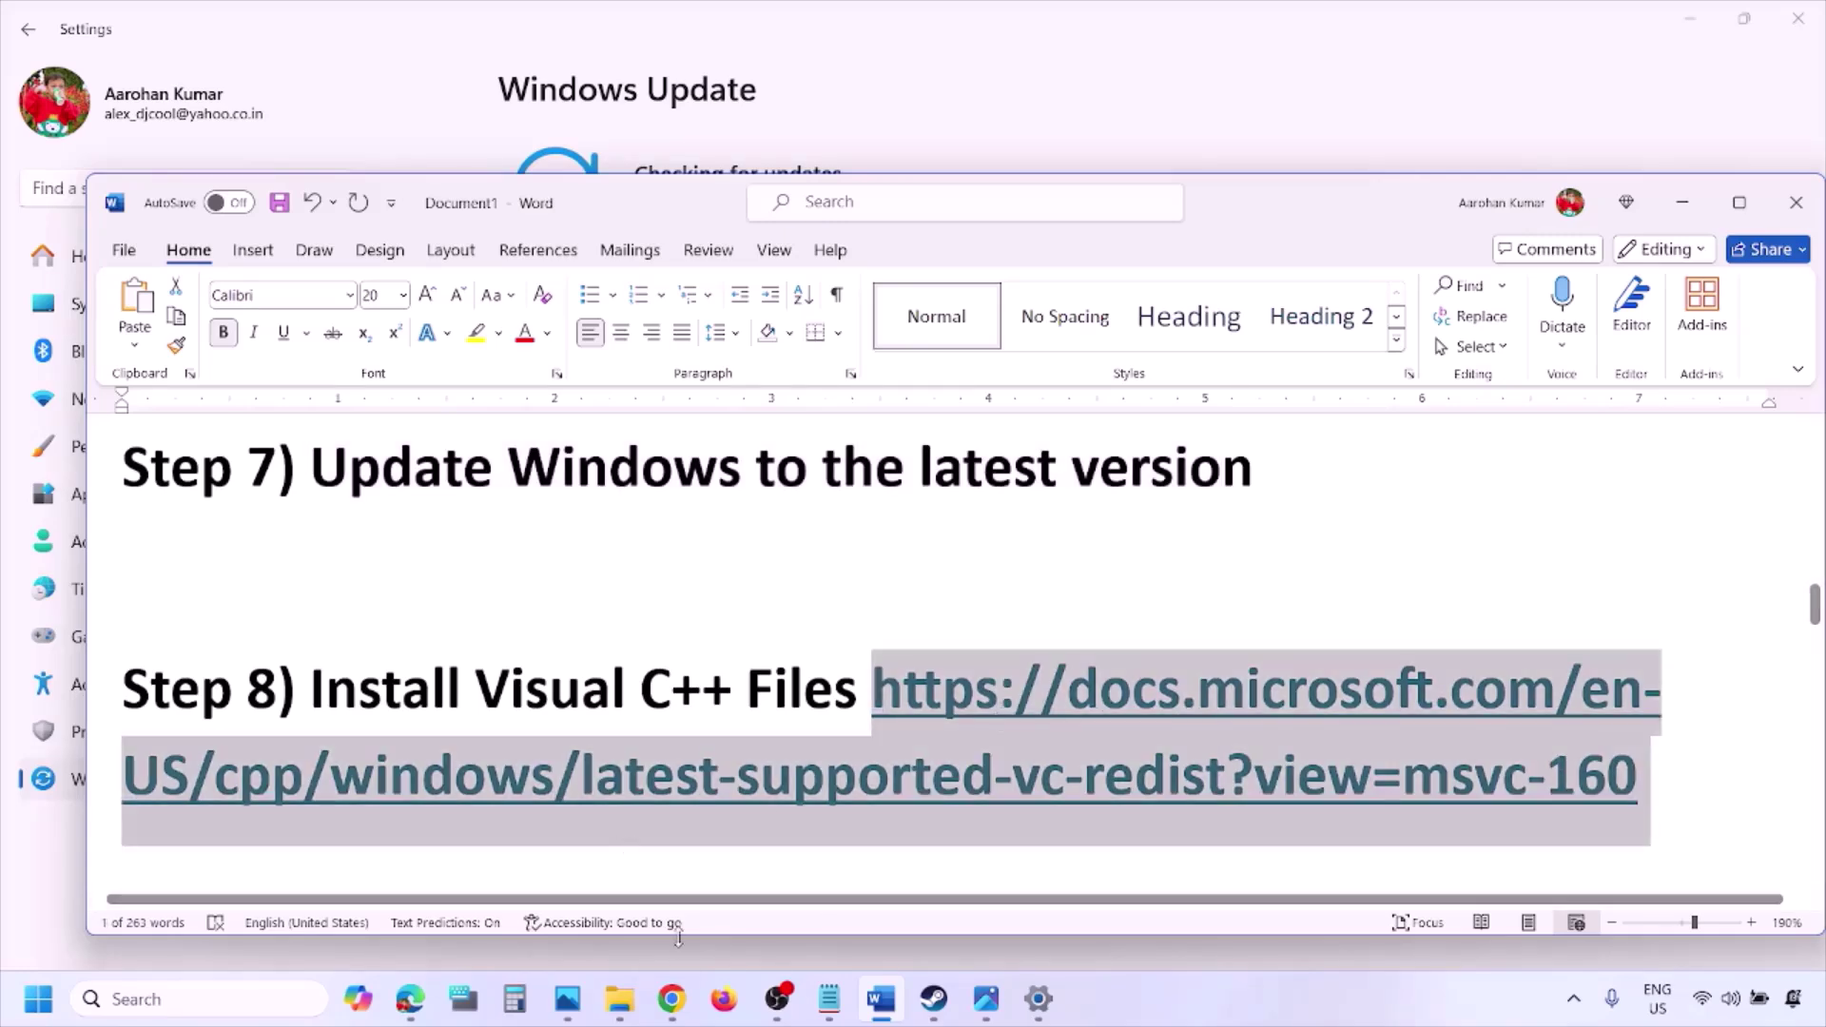
{"action": "right_click", "coordinate": [672, 999]}
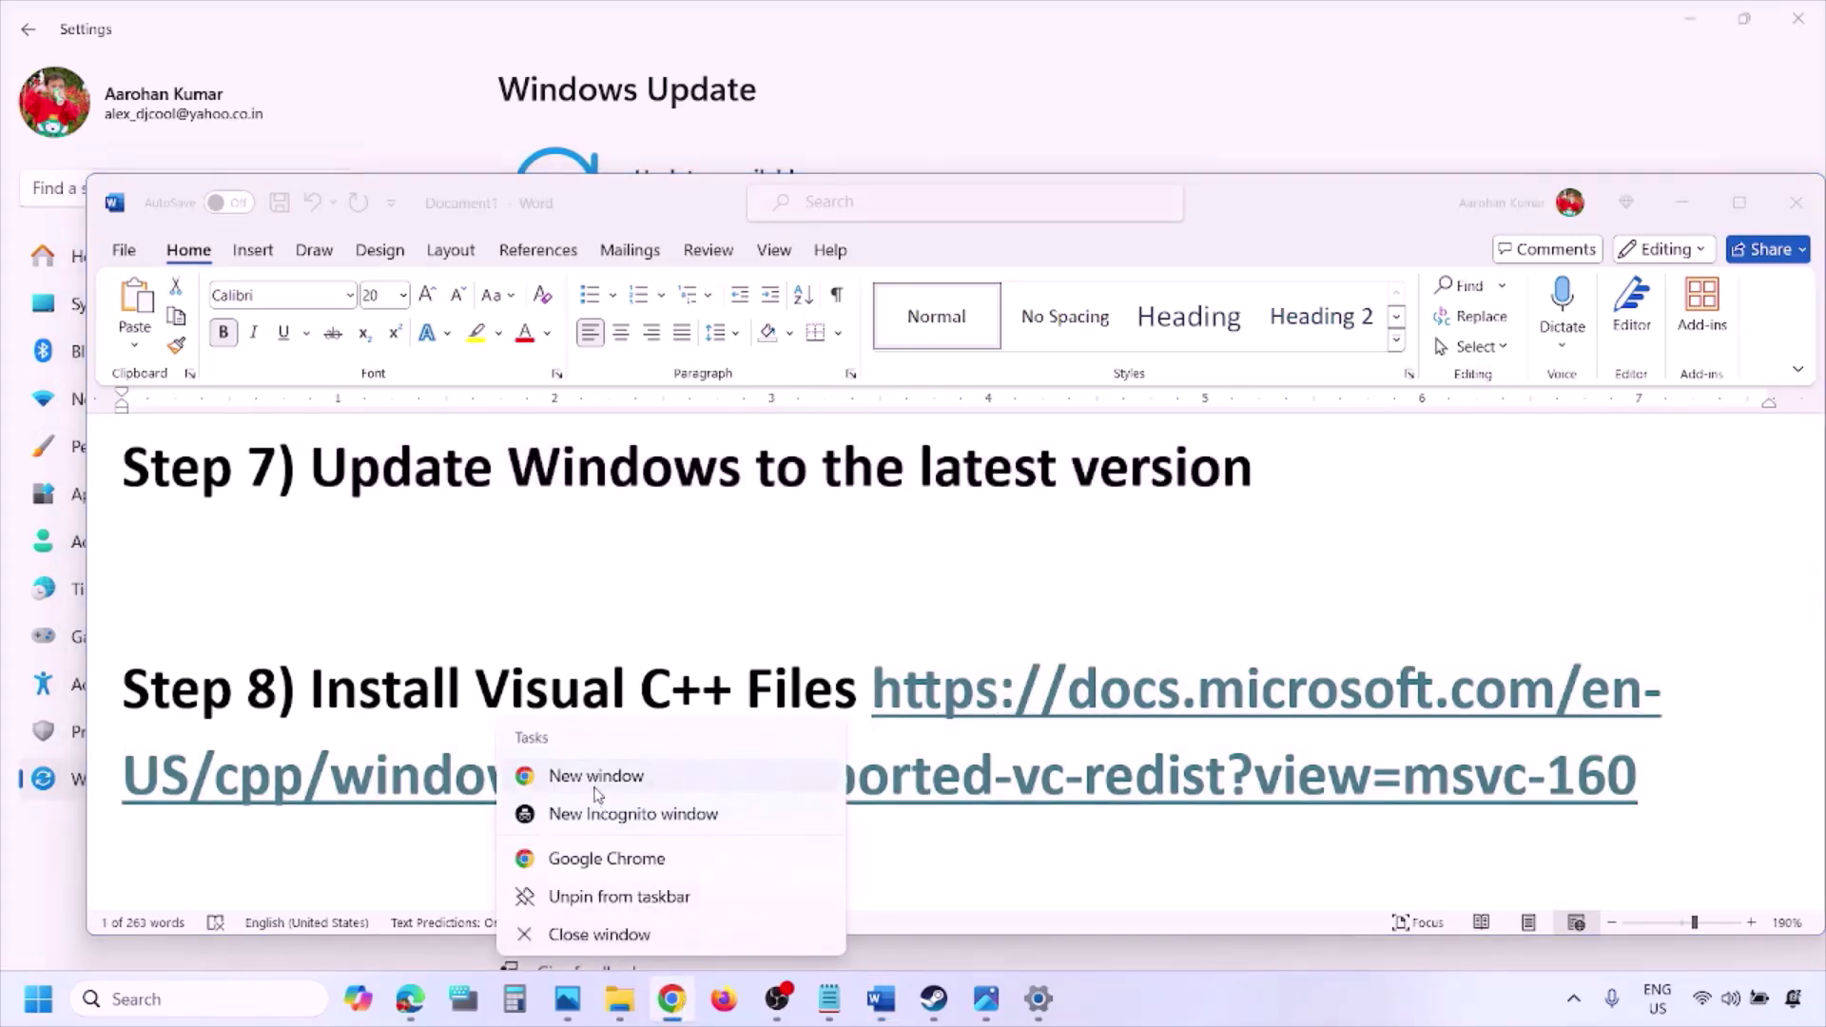
{"action": "left_click", "coordinate": [597, 775]}
{"action": "key", "text": "ctrl+v"}
{"action": "key", "text": "Return"}
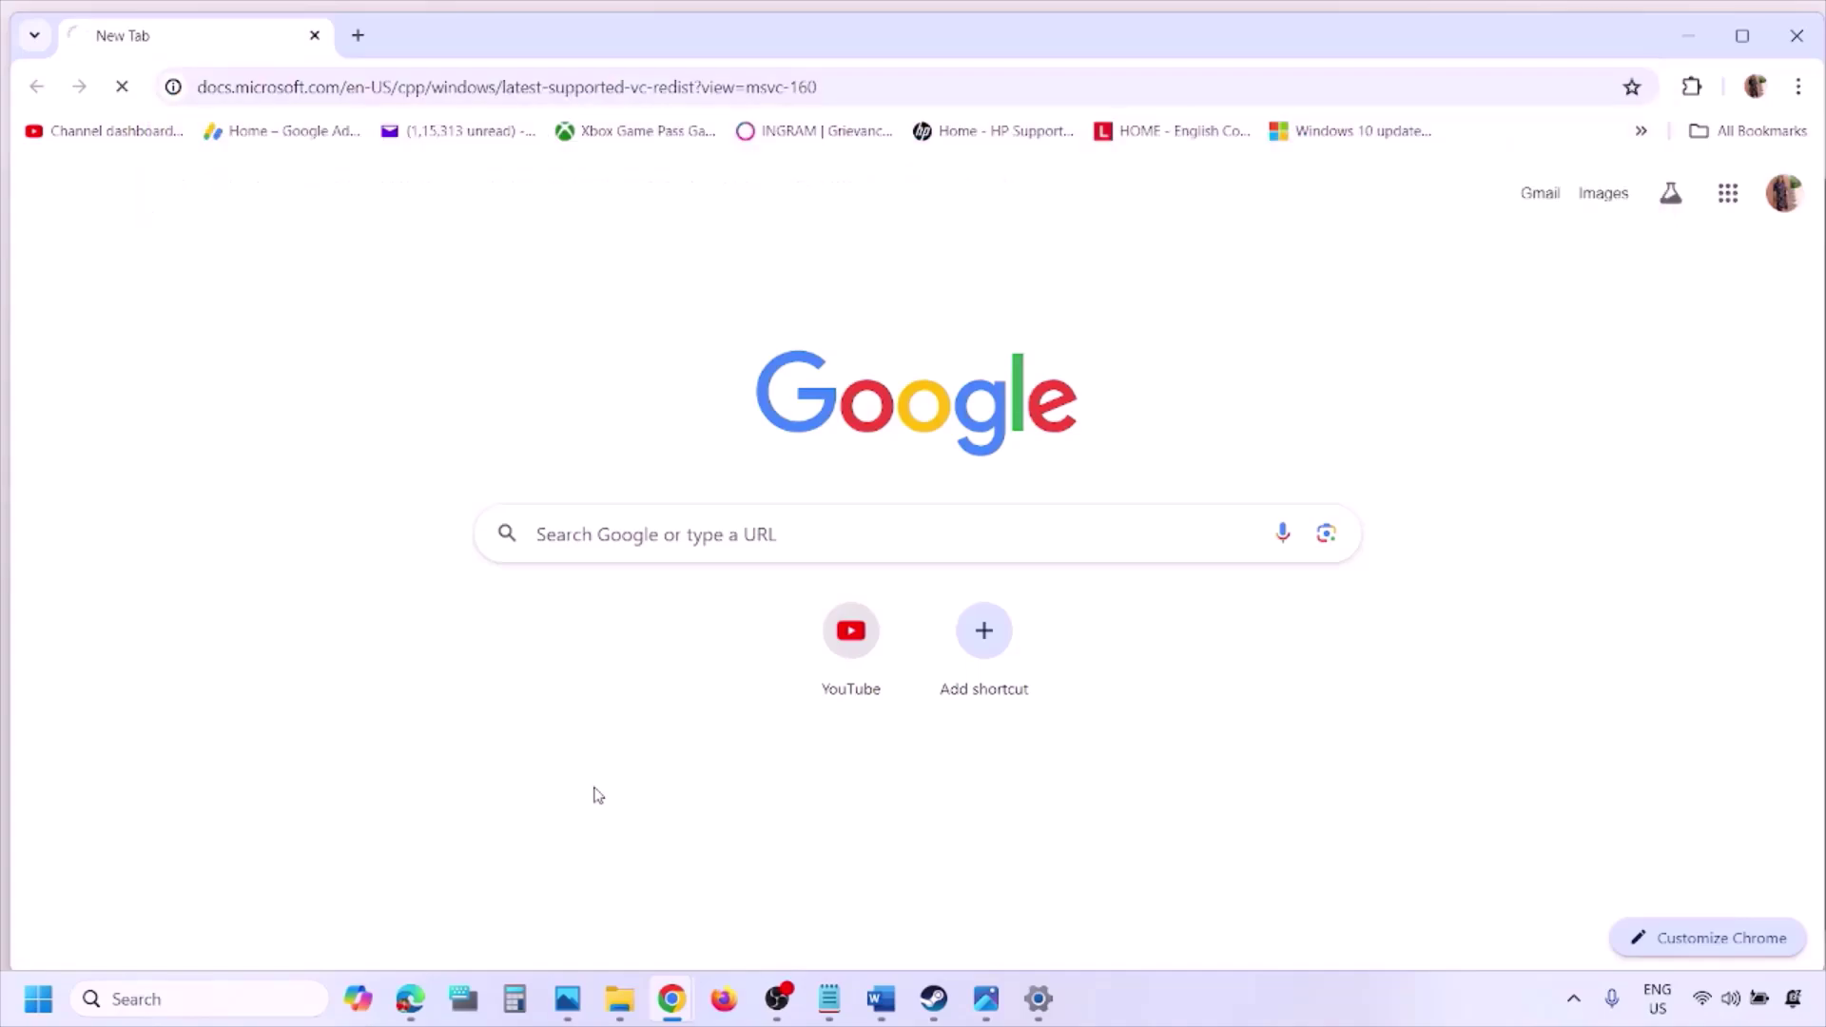
Find the Latest Microsoft Visual C++ Redistributable Version table and highlight its X86 and X64 entries.
{"action": "scroll", "coordinate": [789, 559], "scroll_direction": "down", "scroll_amount": 4}
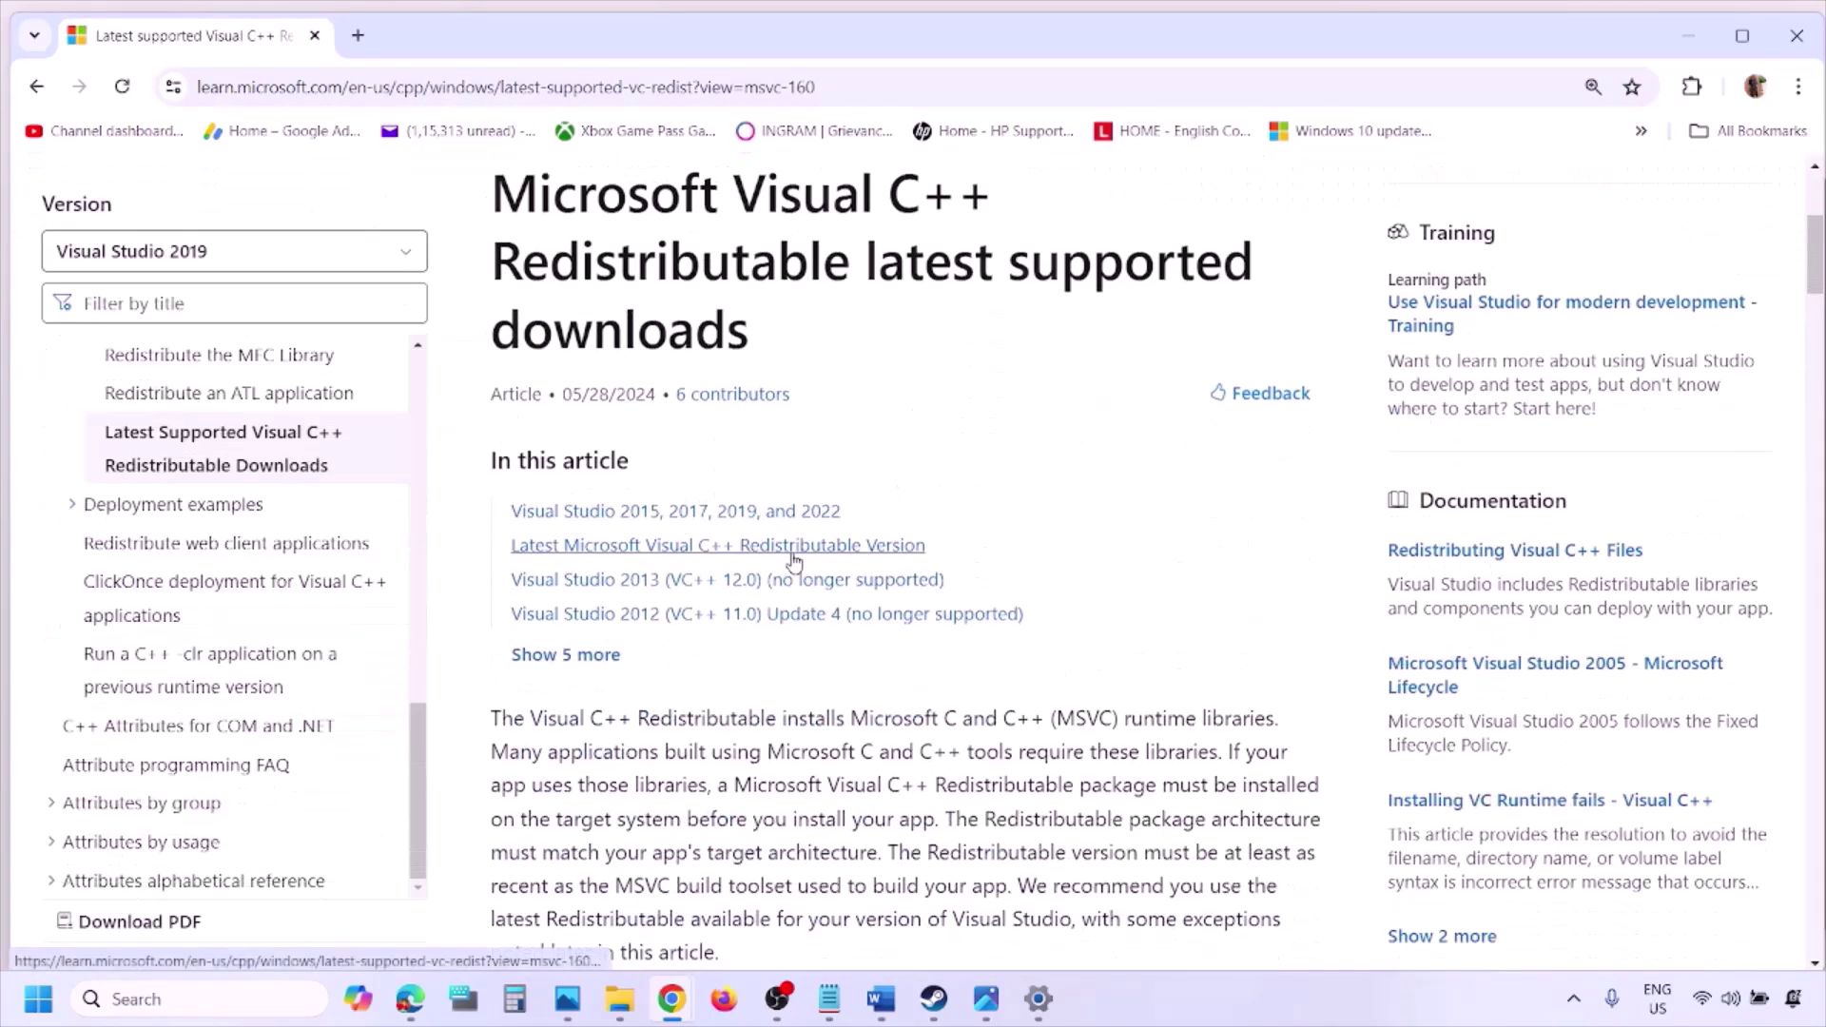
{"action": "scroll", "coordinate": [794, 561], "scroll_direction": "down", "scroll_amount": 5}
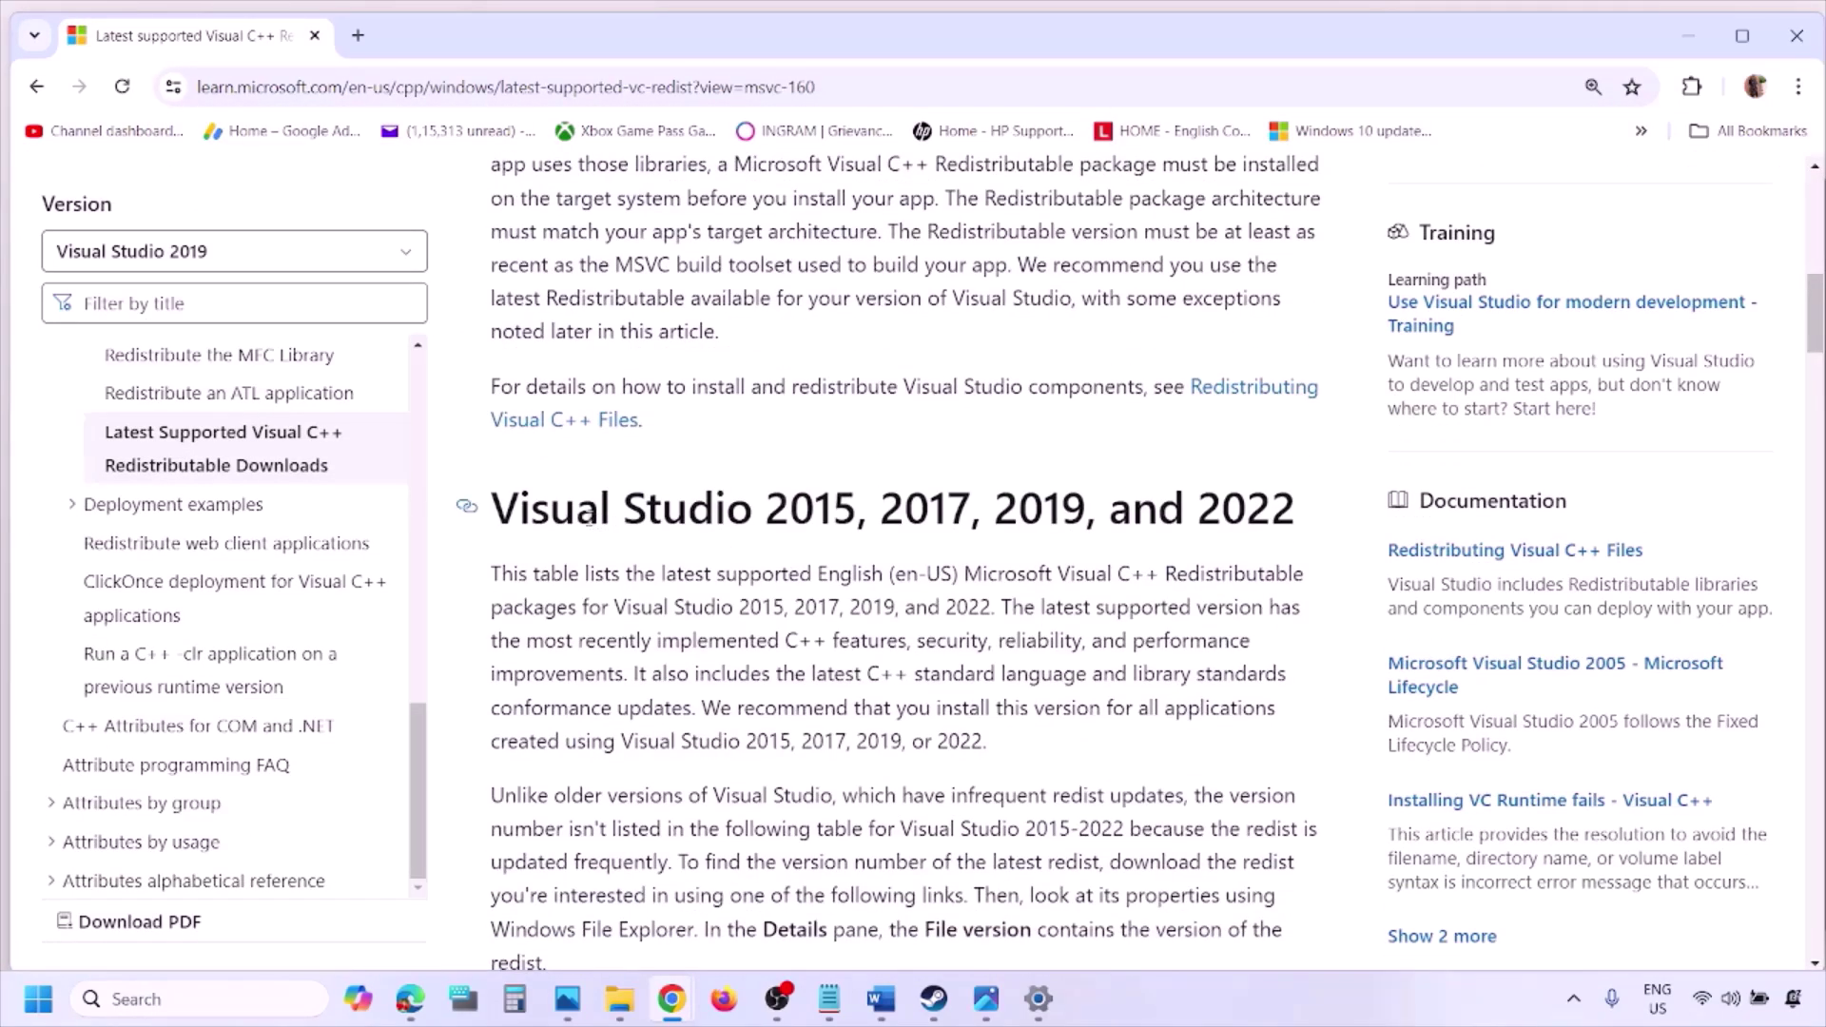
{"action": "left_click_drag", "start_coordinate": [588, 516], "coordinate": [1227, 511]}
{"action": "scroll", "coordinate": [800, 679], "scroll_direction": "down", "scroll_amount": 7}
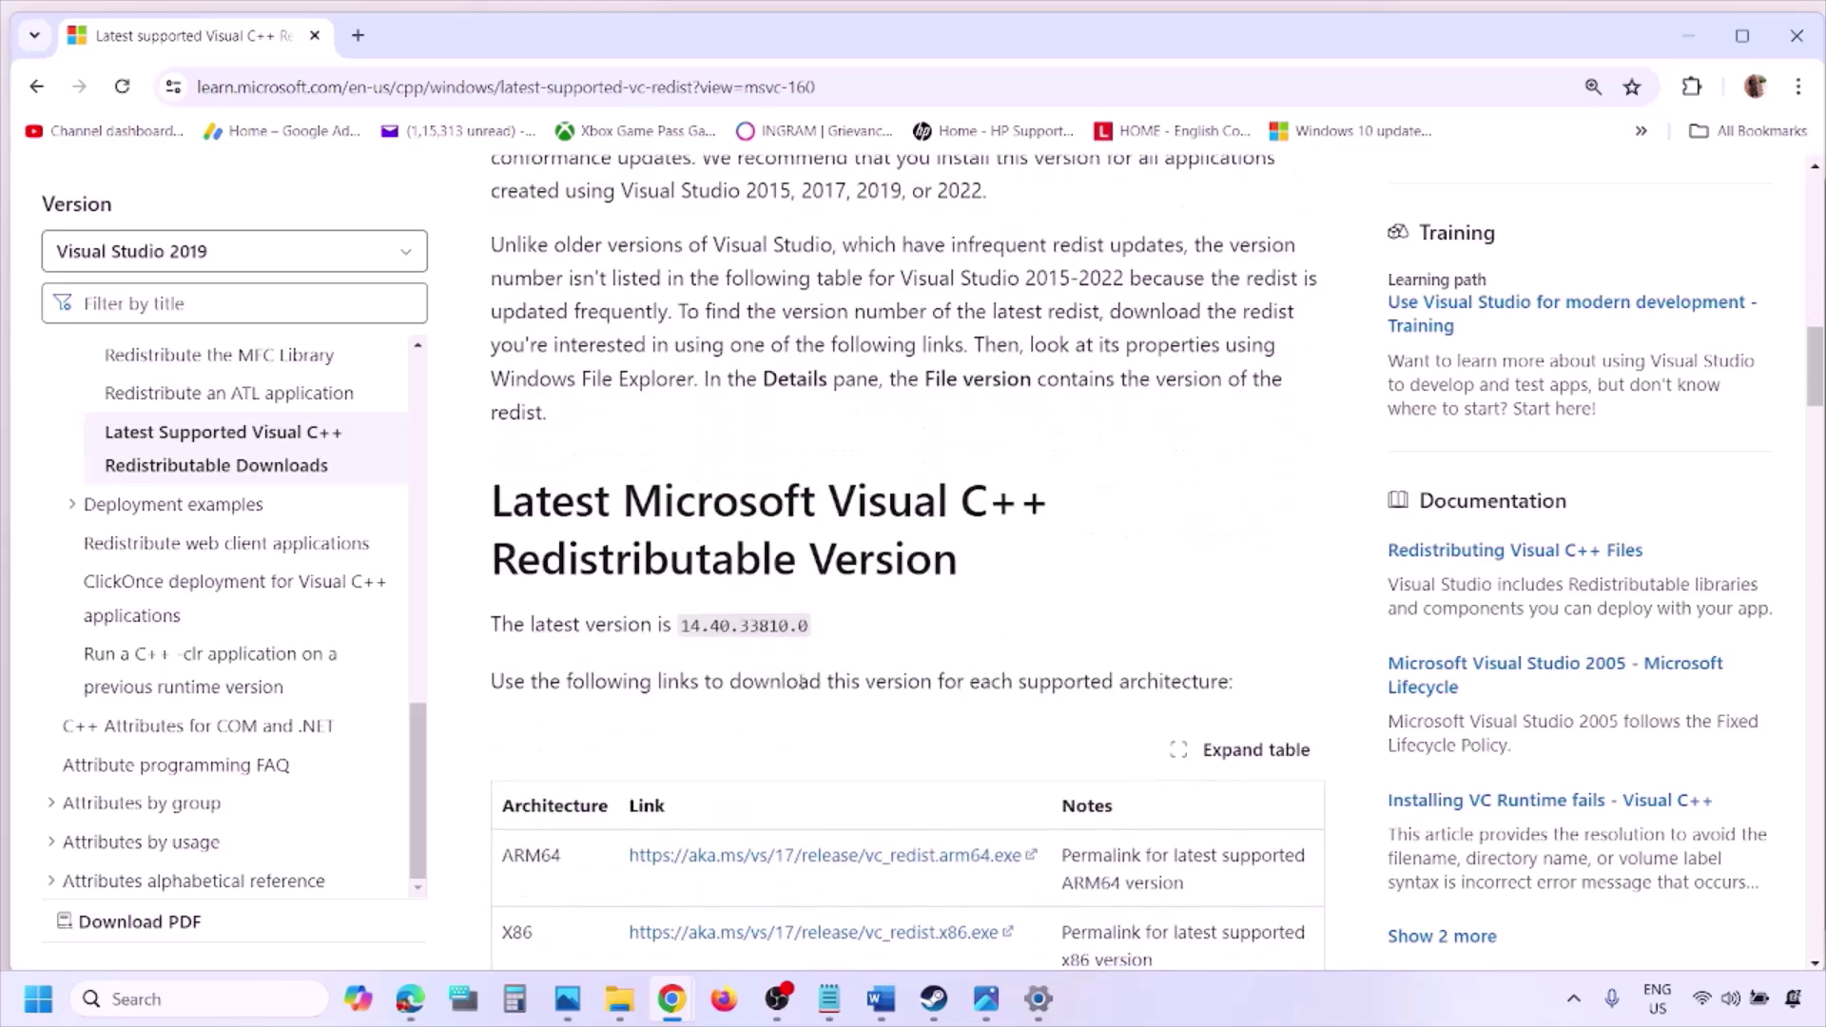
{"action": "double_click", "coordinate": [515, 548]}
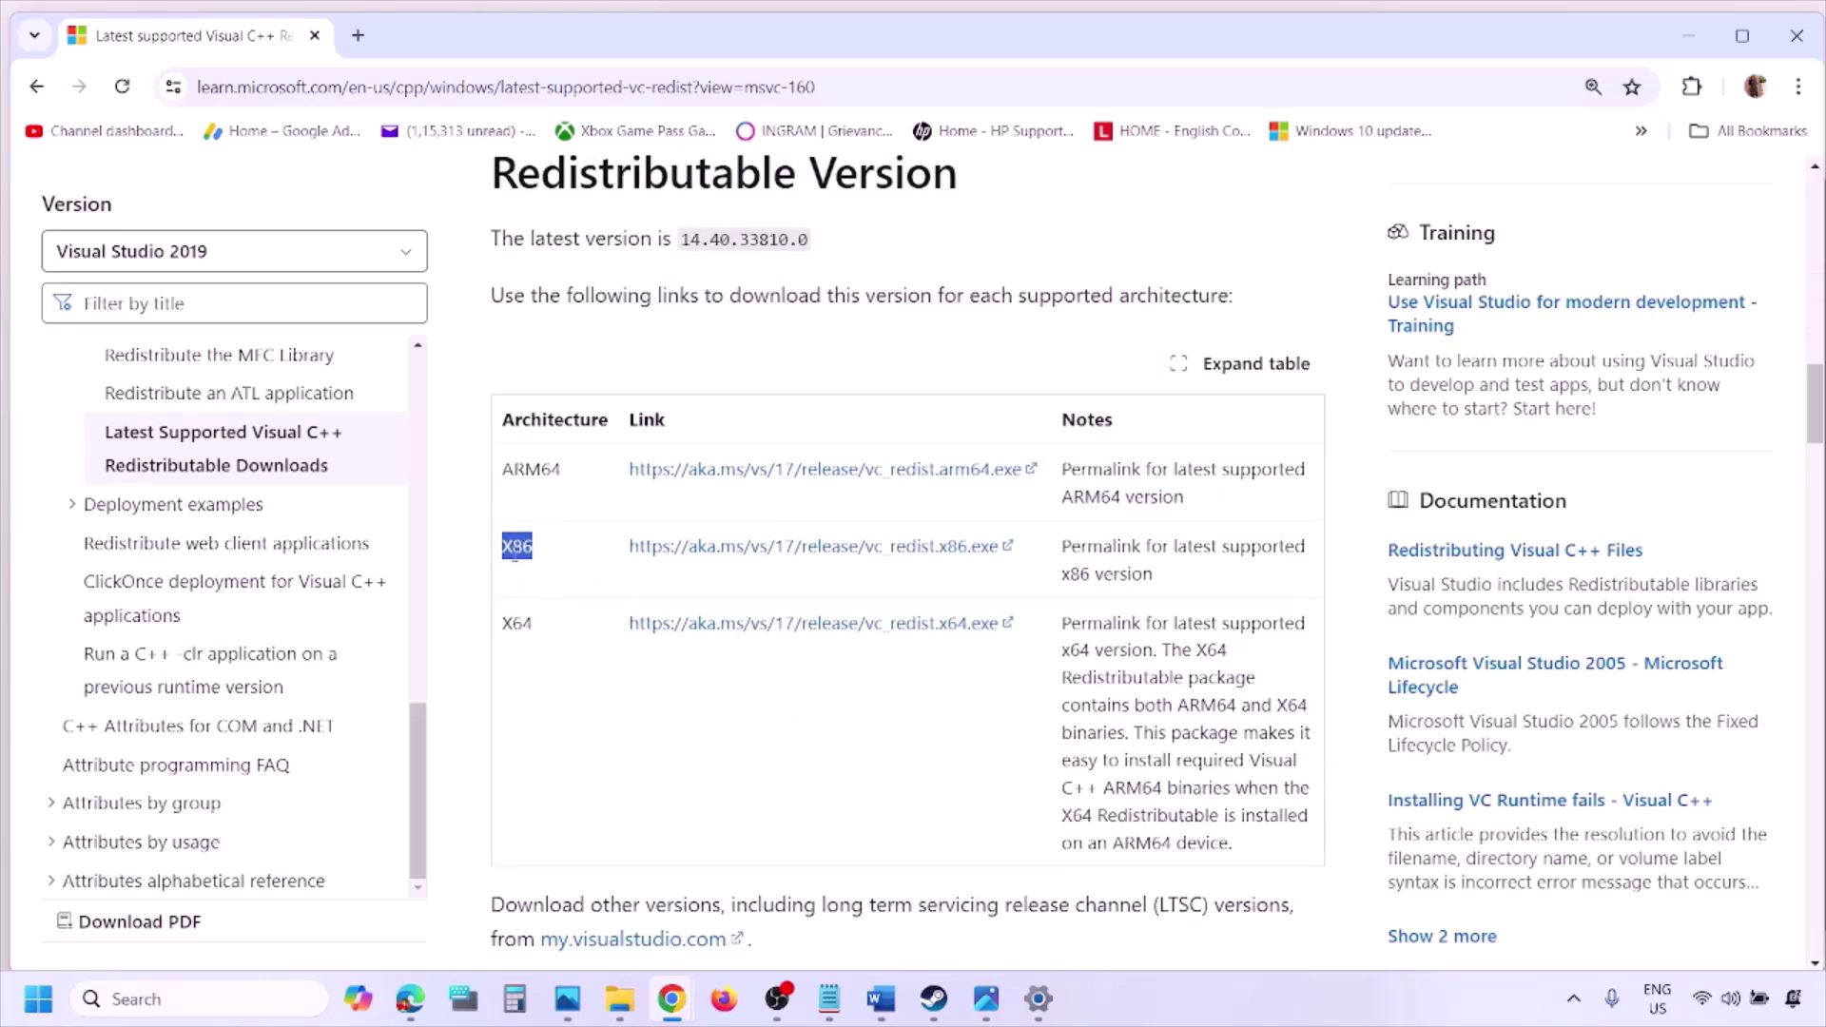
{"action": "double_click", "coordinate": [517, 625]}
Download VC_redist.x86.exe from the X86 row, run it, and start repairing the x86 redistributable.
{"action": "double_click", "coordinate": [507, 545]}
{"action": "left_click_drag", "start_coordinate": [507, 545], "coordinate": [897, 557]}
{"action": "left_click", "coordinate": [897, 567]}
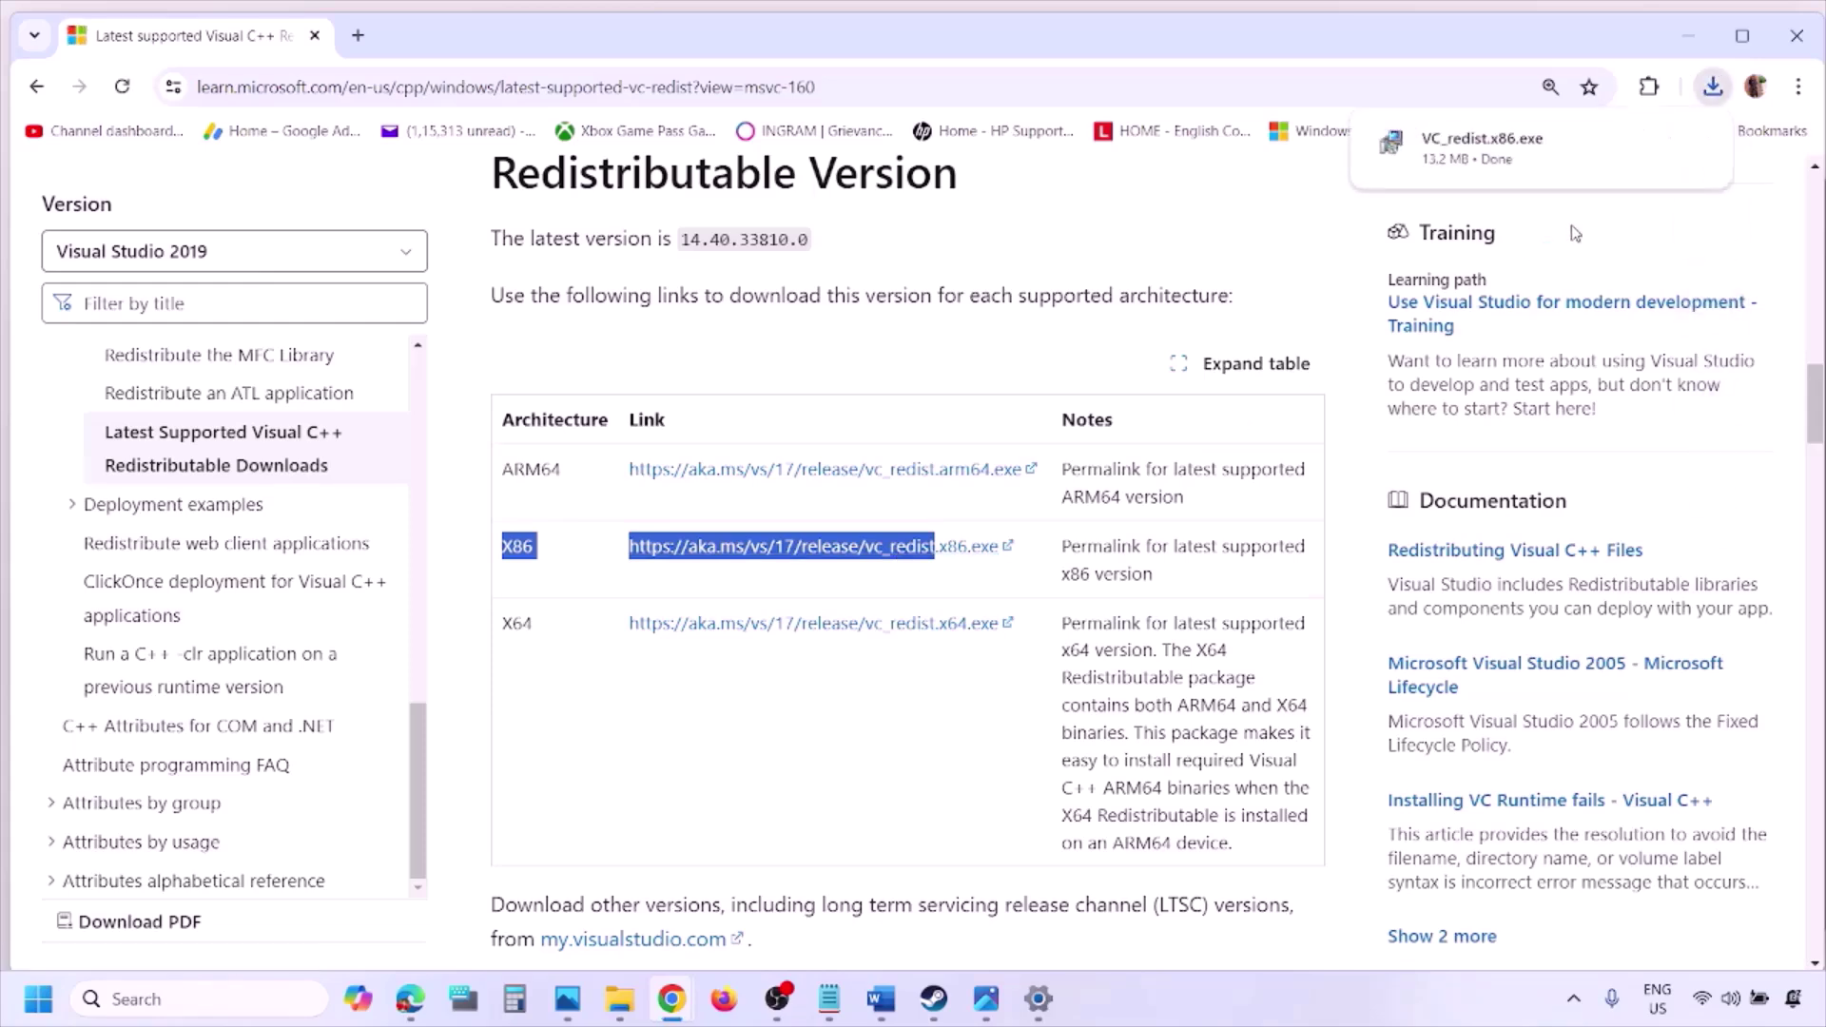
{"action": "left_click", "coordinate": [1522, 149]}
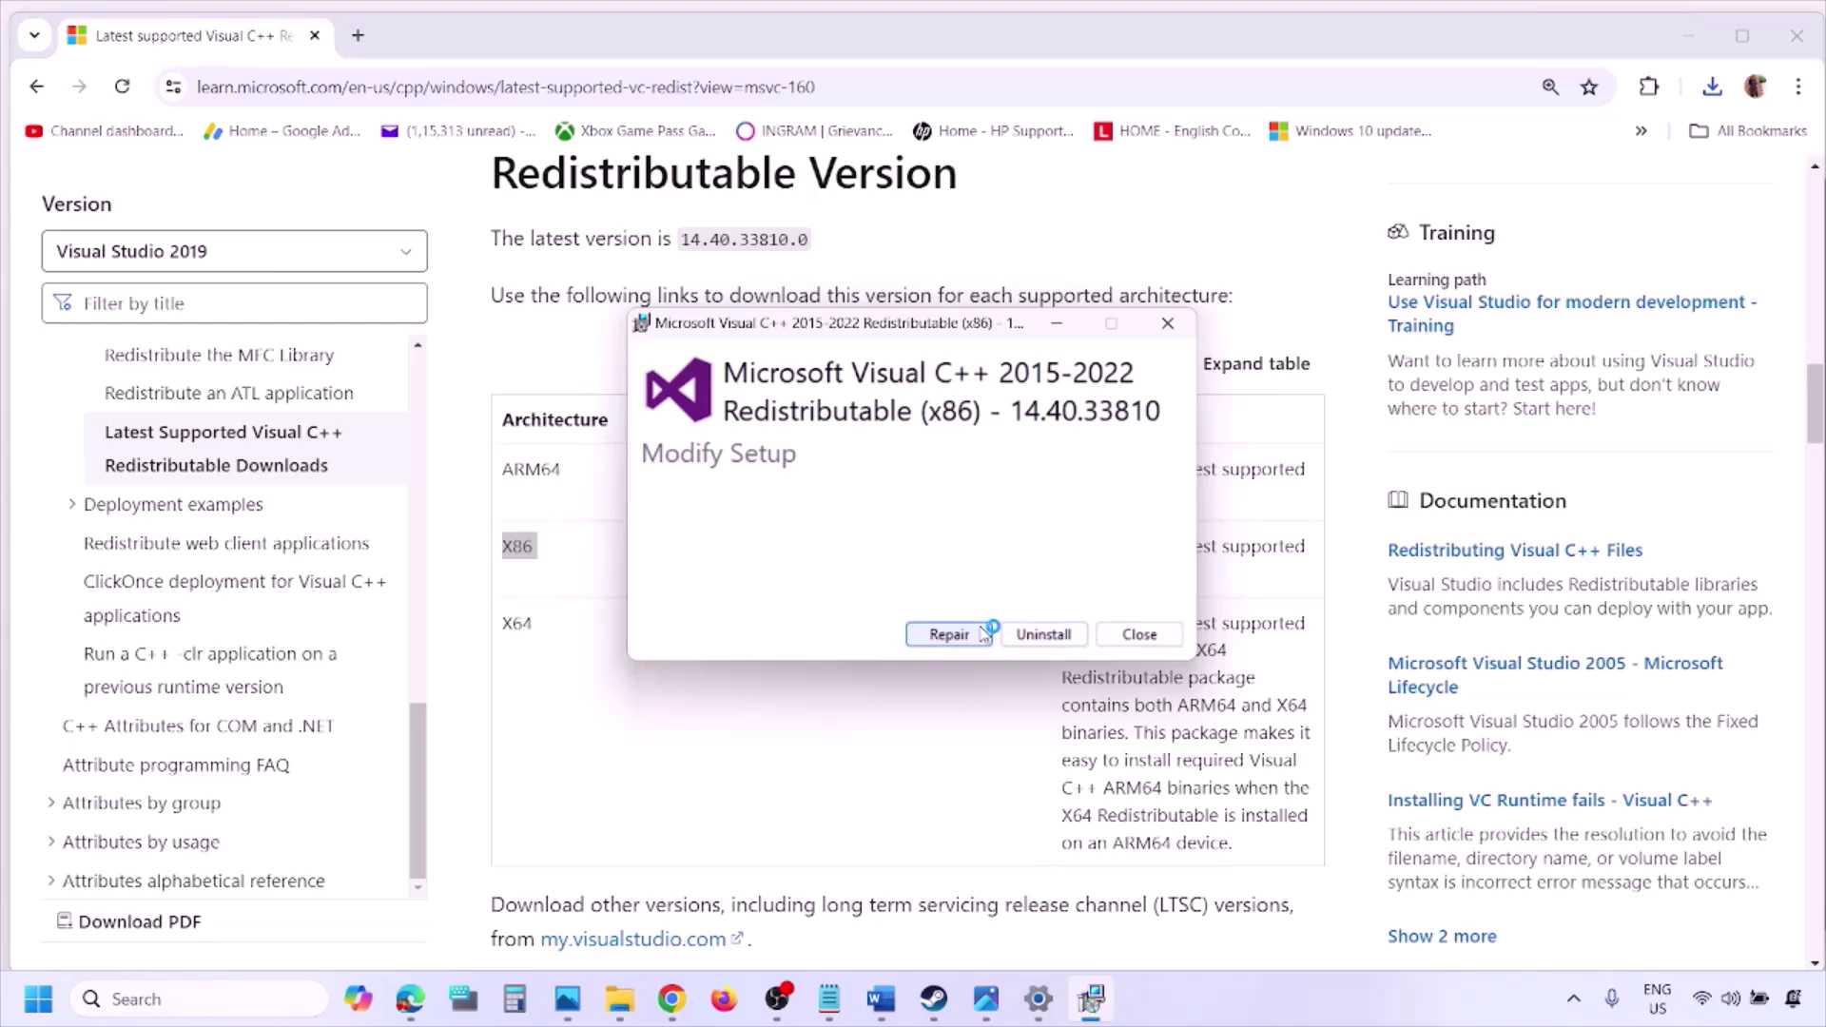
{"action": "left_click", "coordinate": [985, 634]}
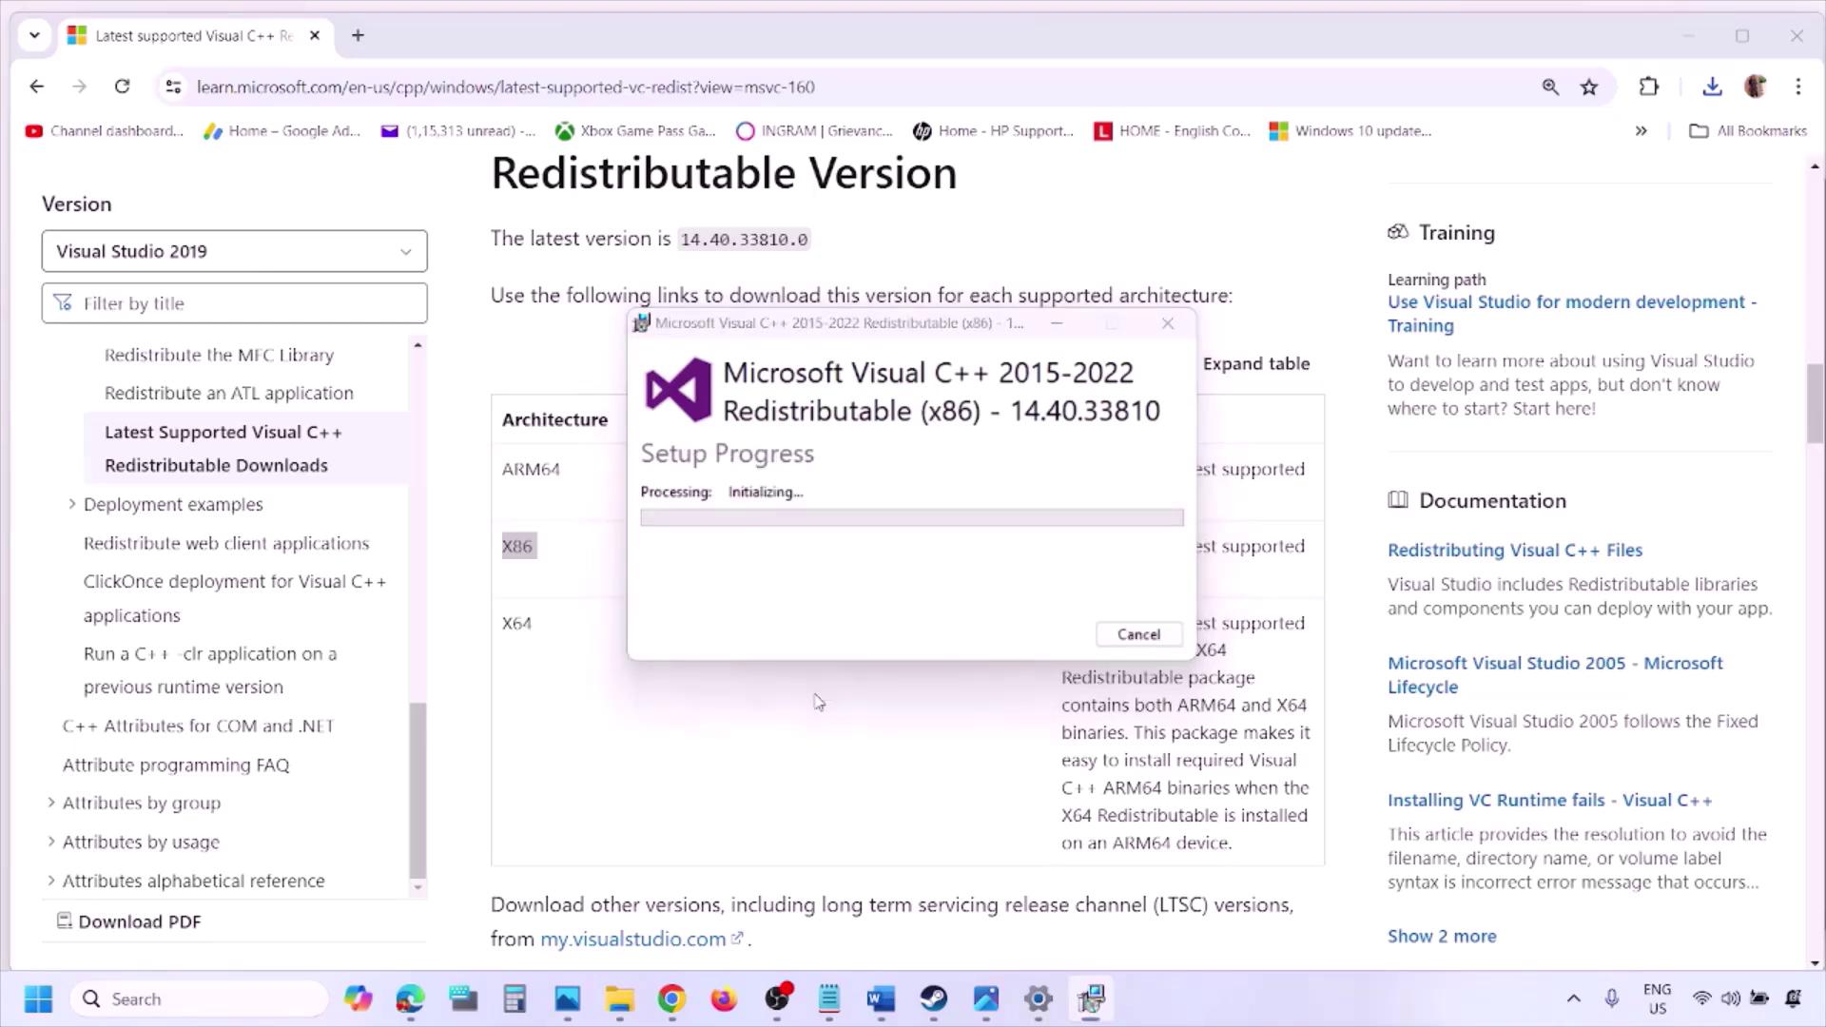
Download and start repairing the X64 redistributable, placing the x86 and x64 setup windows side by side.
{"action": "double_click", "coordinate": [513, 625]}
{"action": "left_click", "coordinate": [828, 628]}
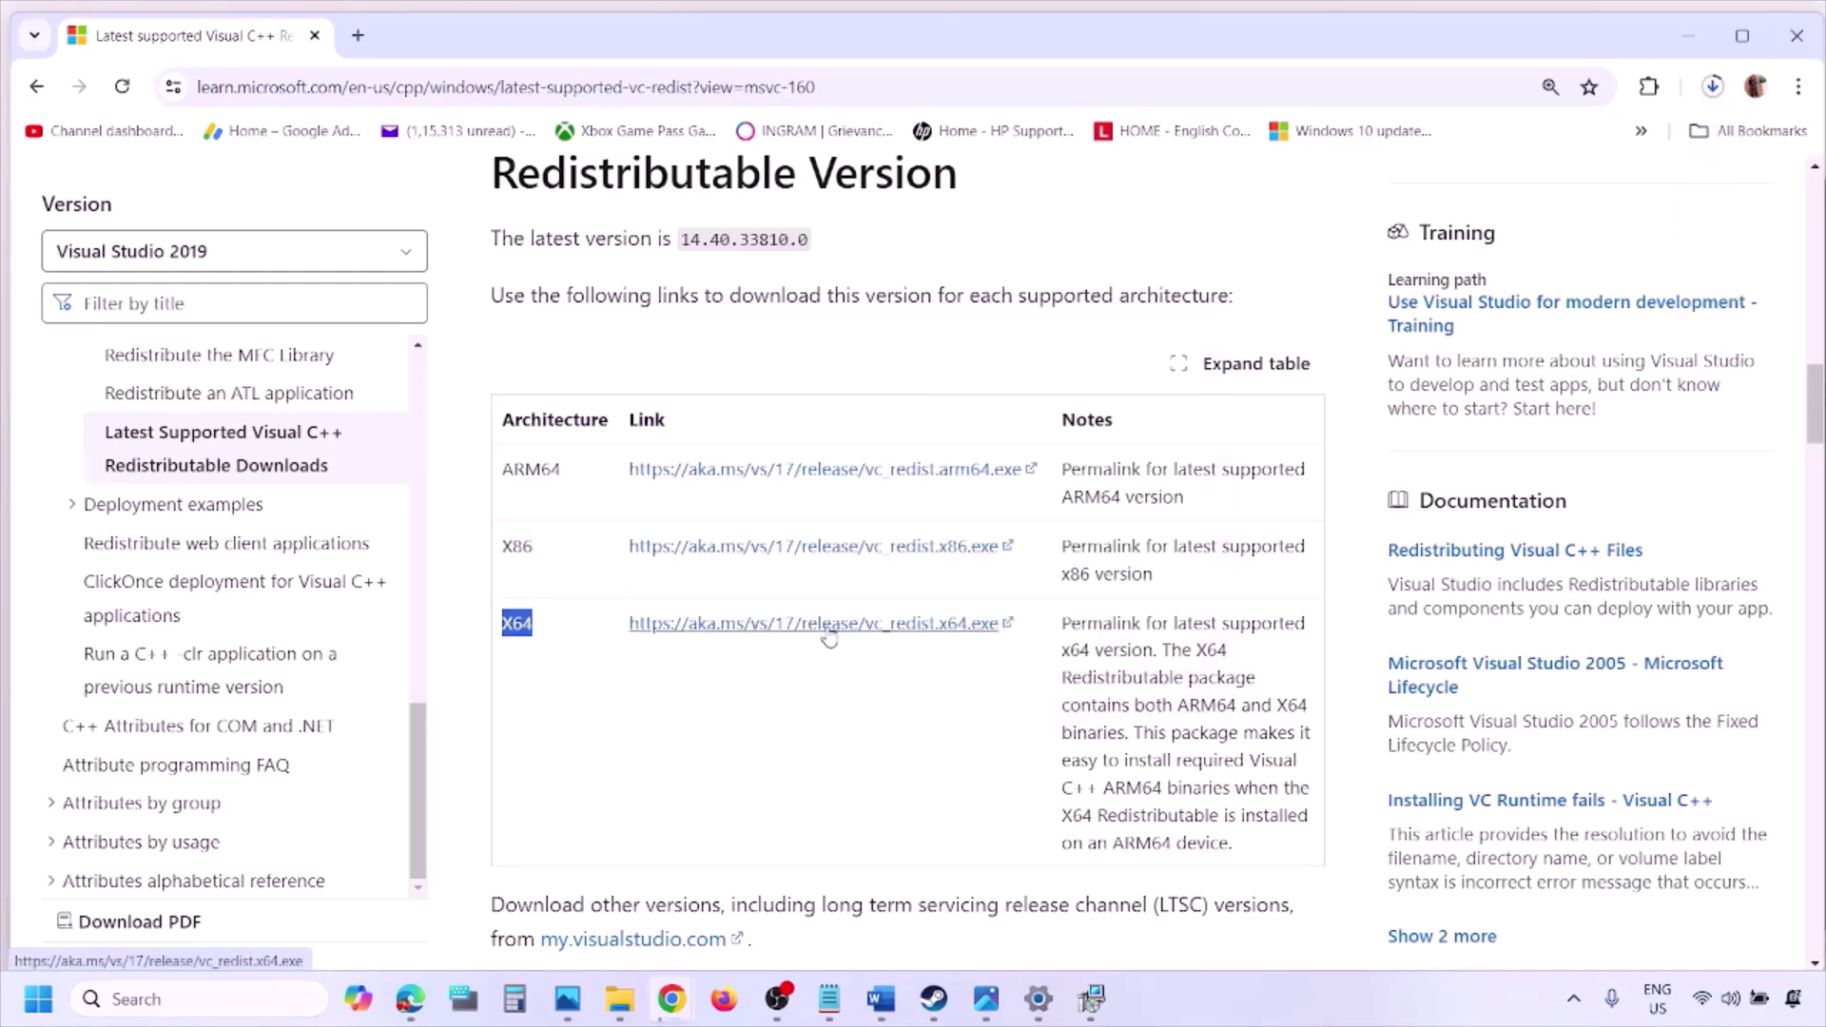
{"action": "left_click", "coordinate": [1091, 999]}
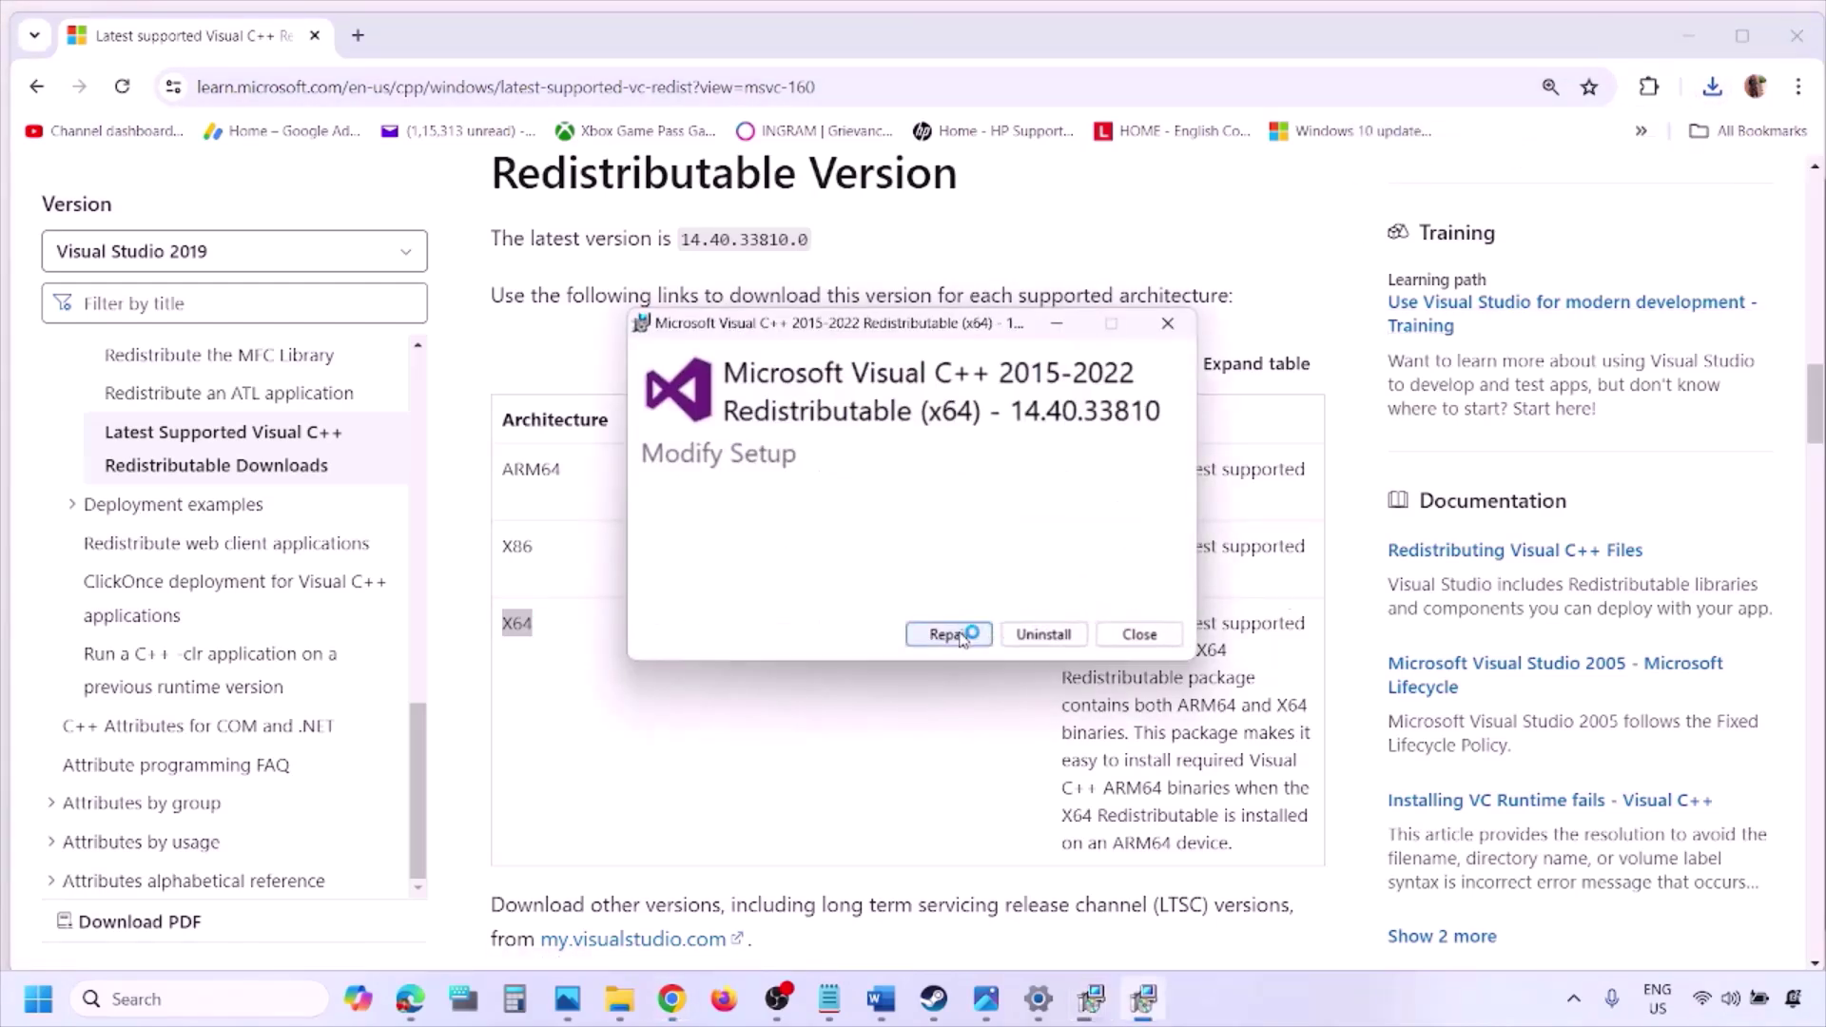
{"action": "left_click", "coordinate": [951, 634]}
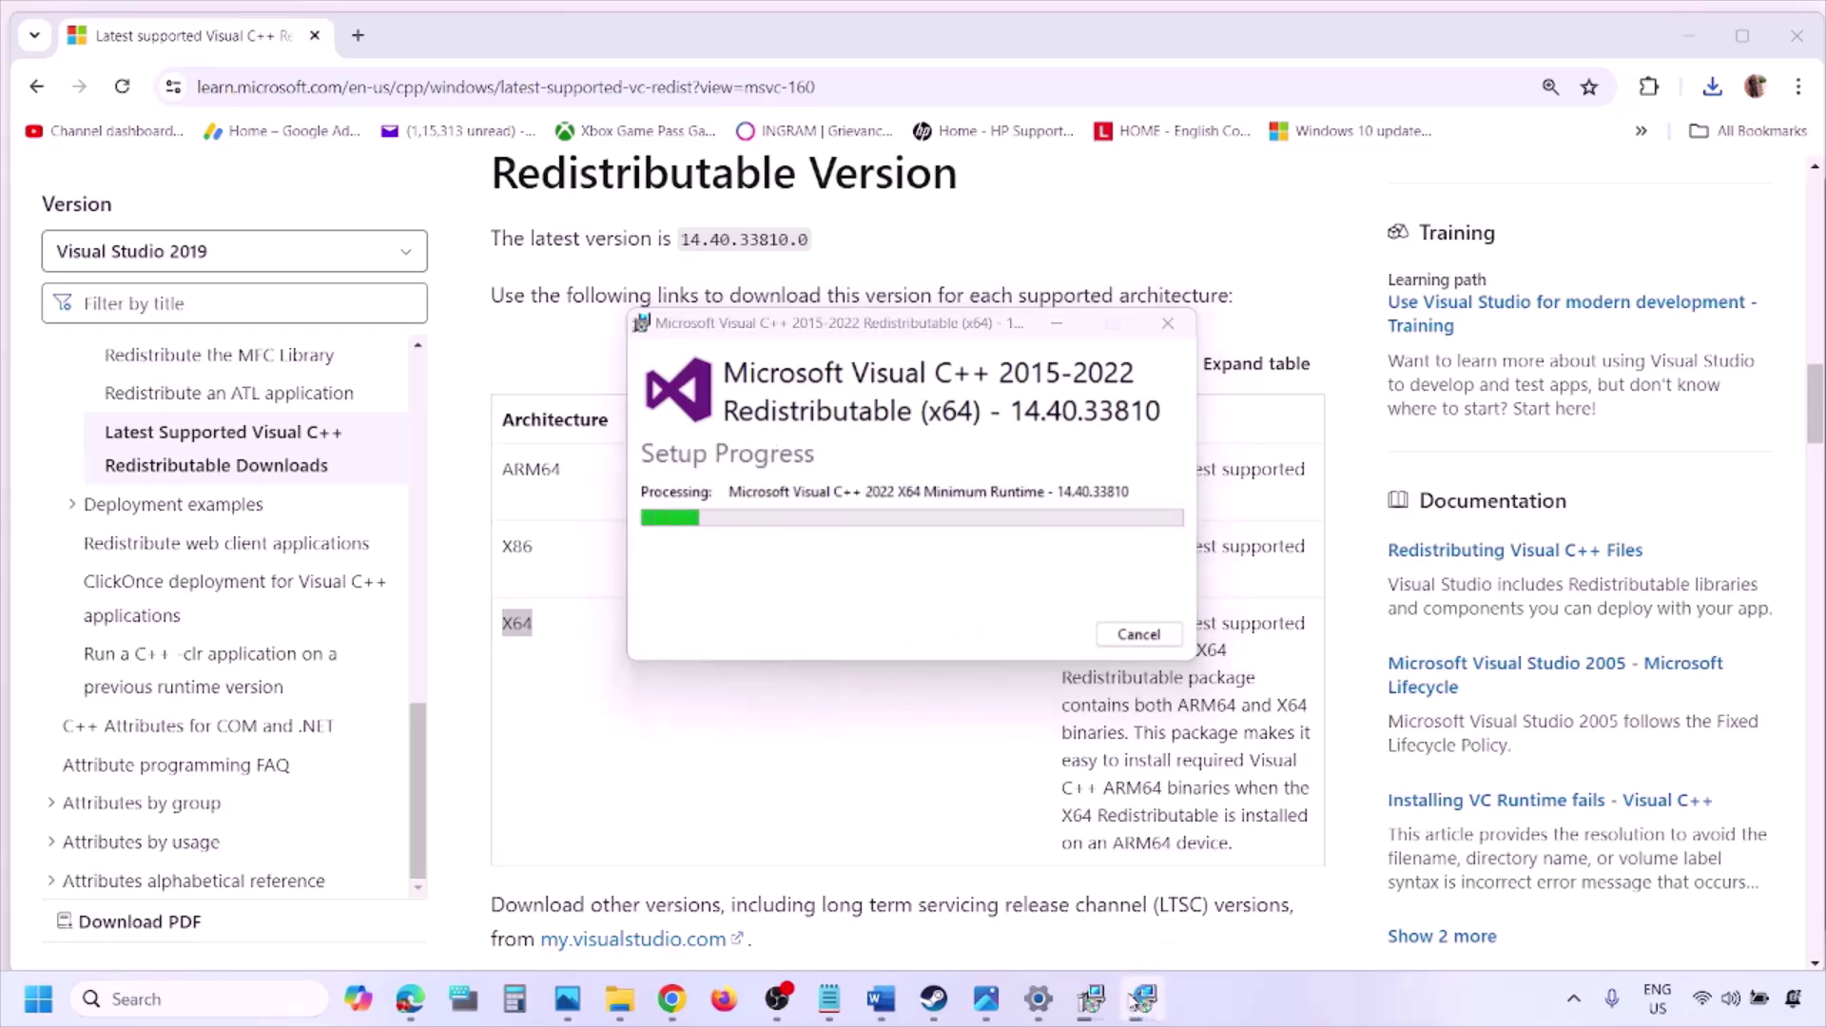
{"action": "left_click_drag", "start_coordinate": [1004, 326], "coordinate": [579, 408]}
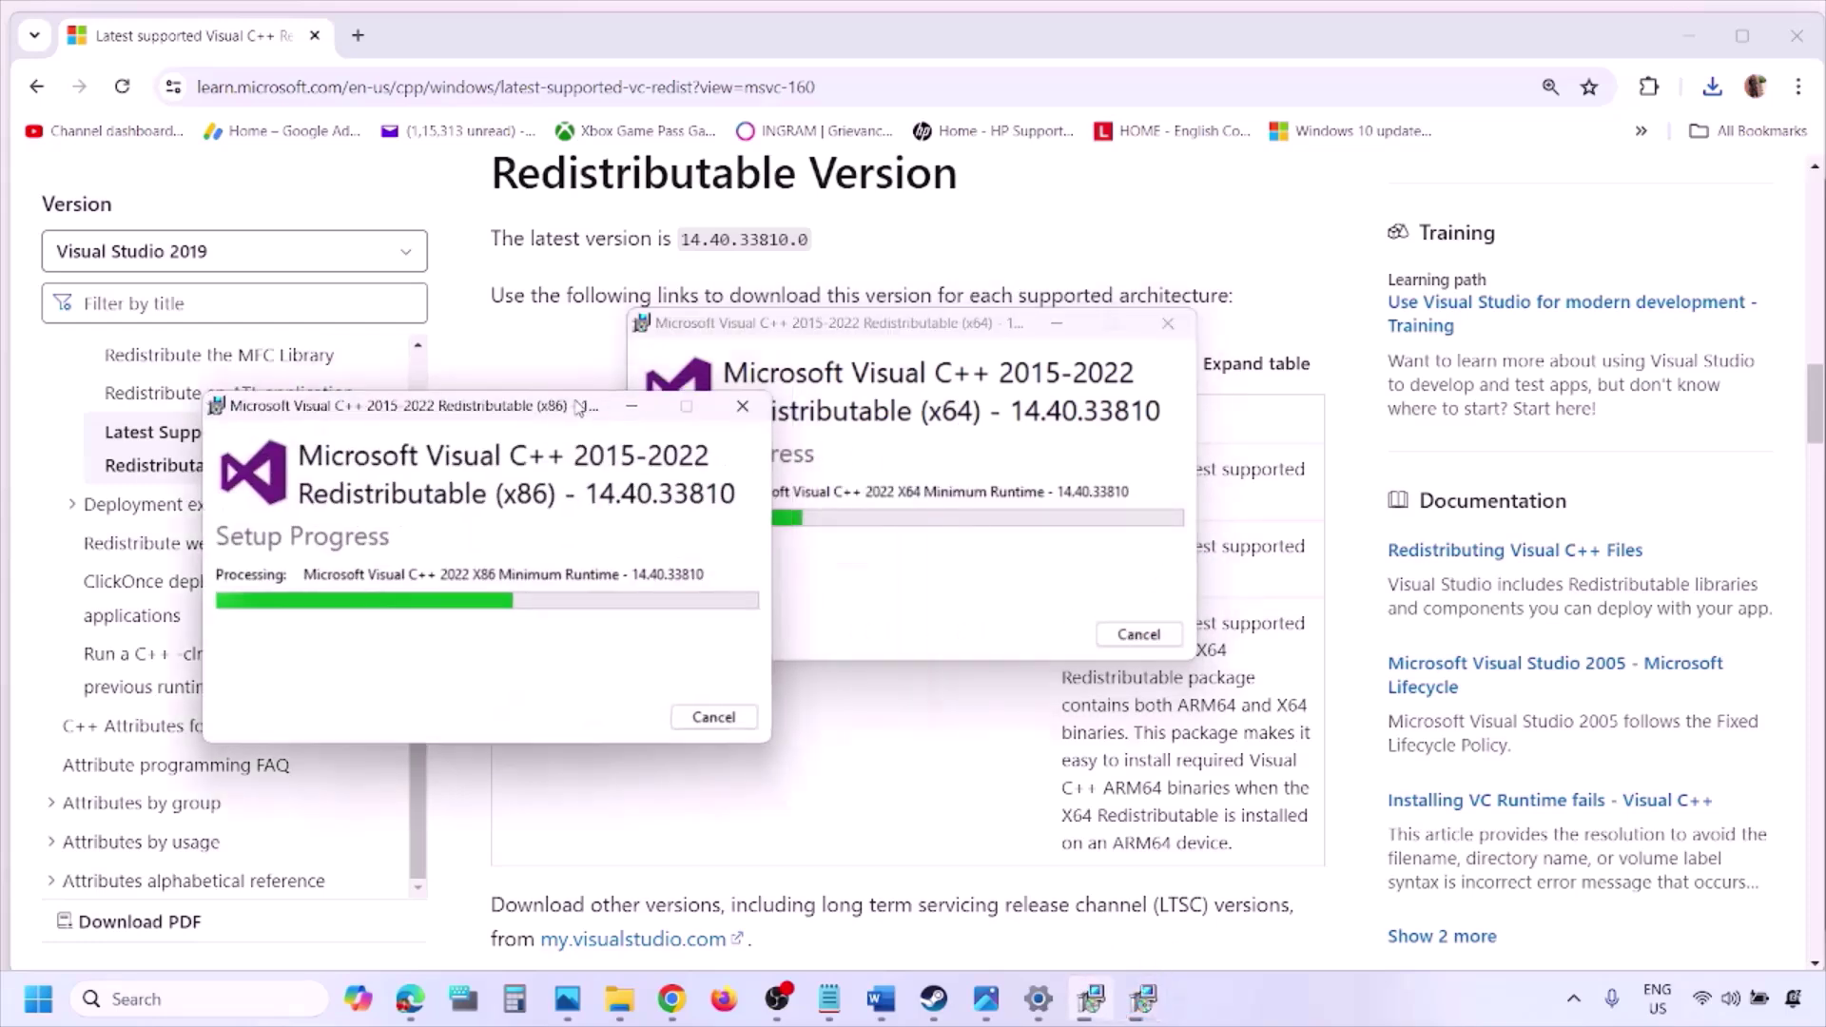
{"action": "left_click_drag", "start_coordinate": [890, 343], "coordinate": [1123, 442]}
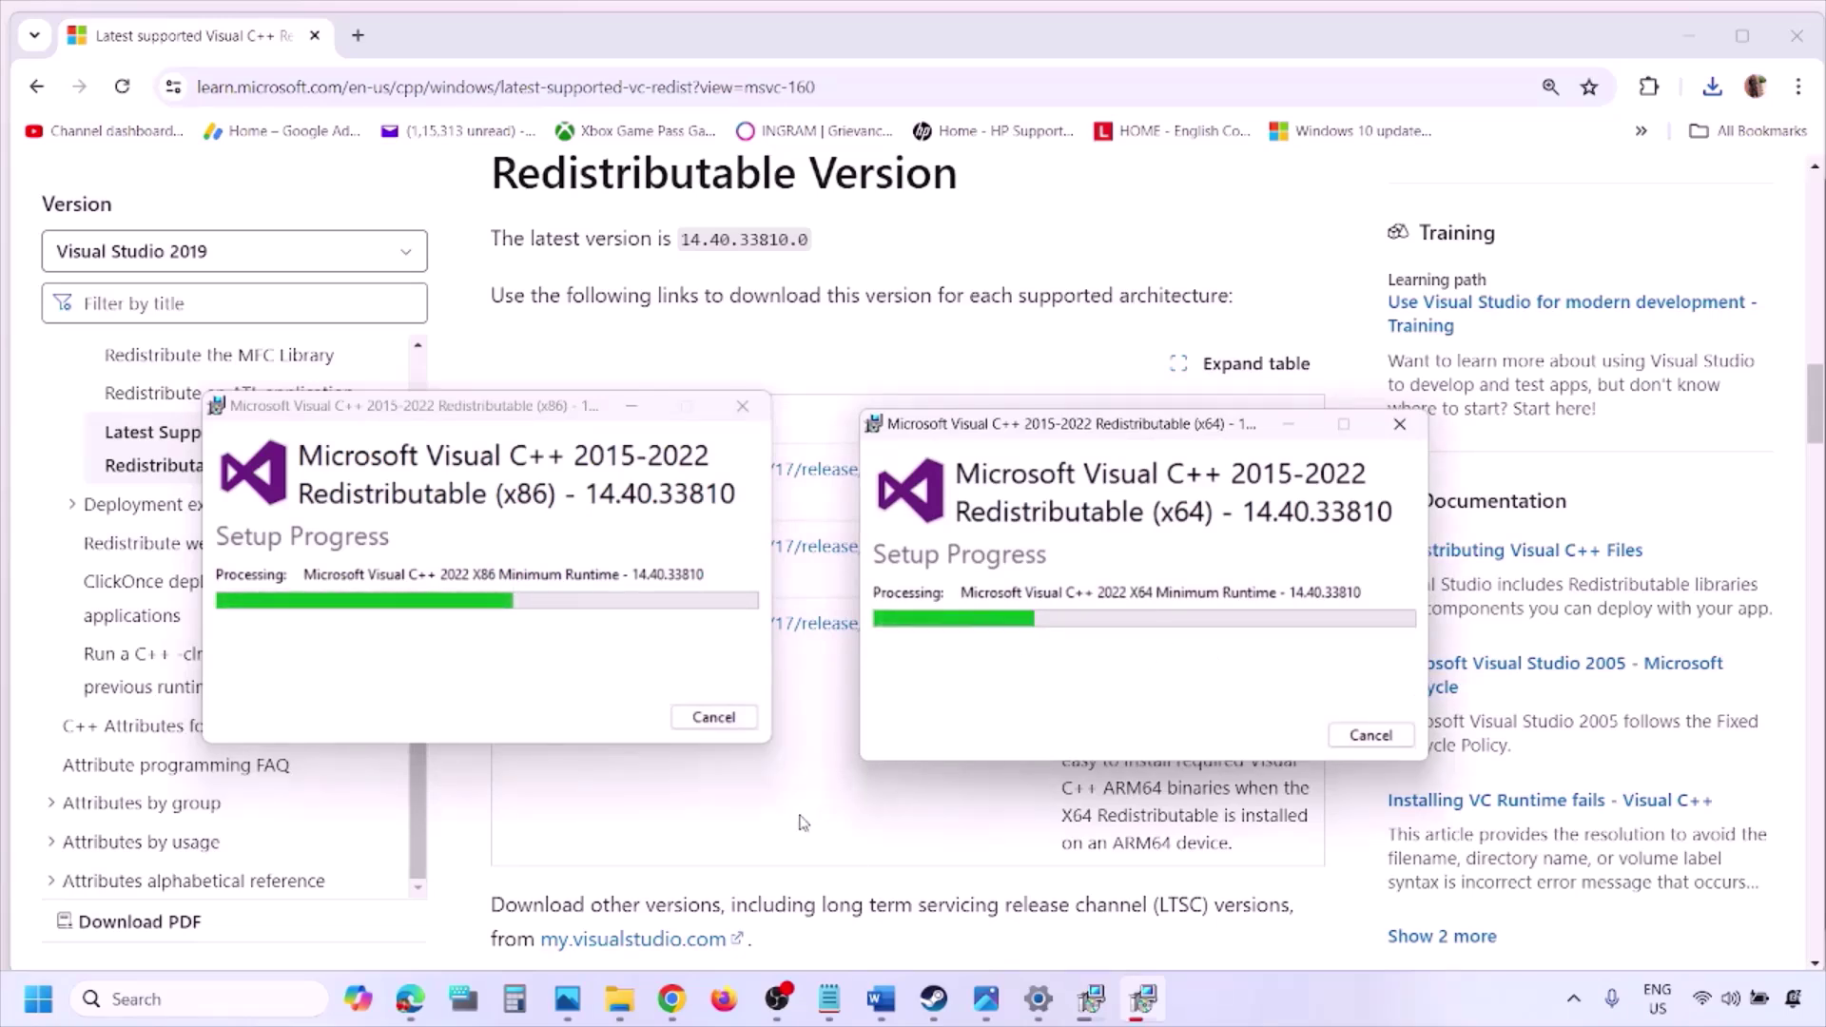
Show the Restart option in the Windows power options, and close them without restarting.
{"action": "left_click", "coordinate": [389, 856]}
{"action": "left_click", "coordinate": [31, 1012]}
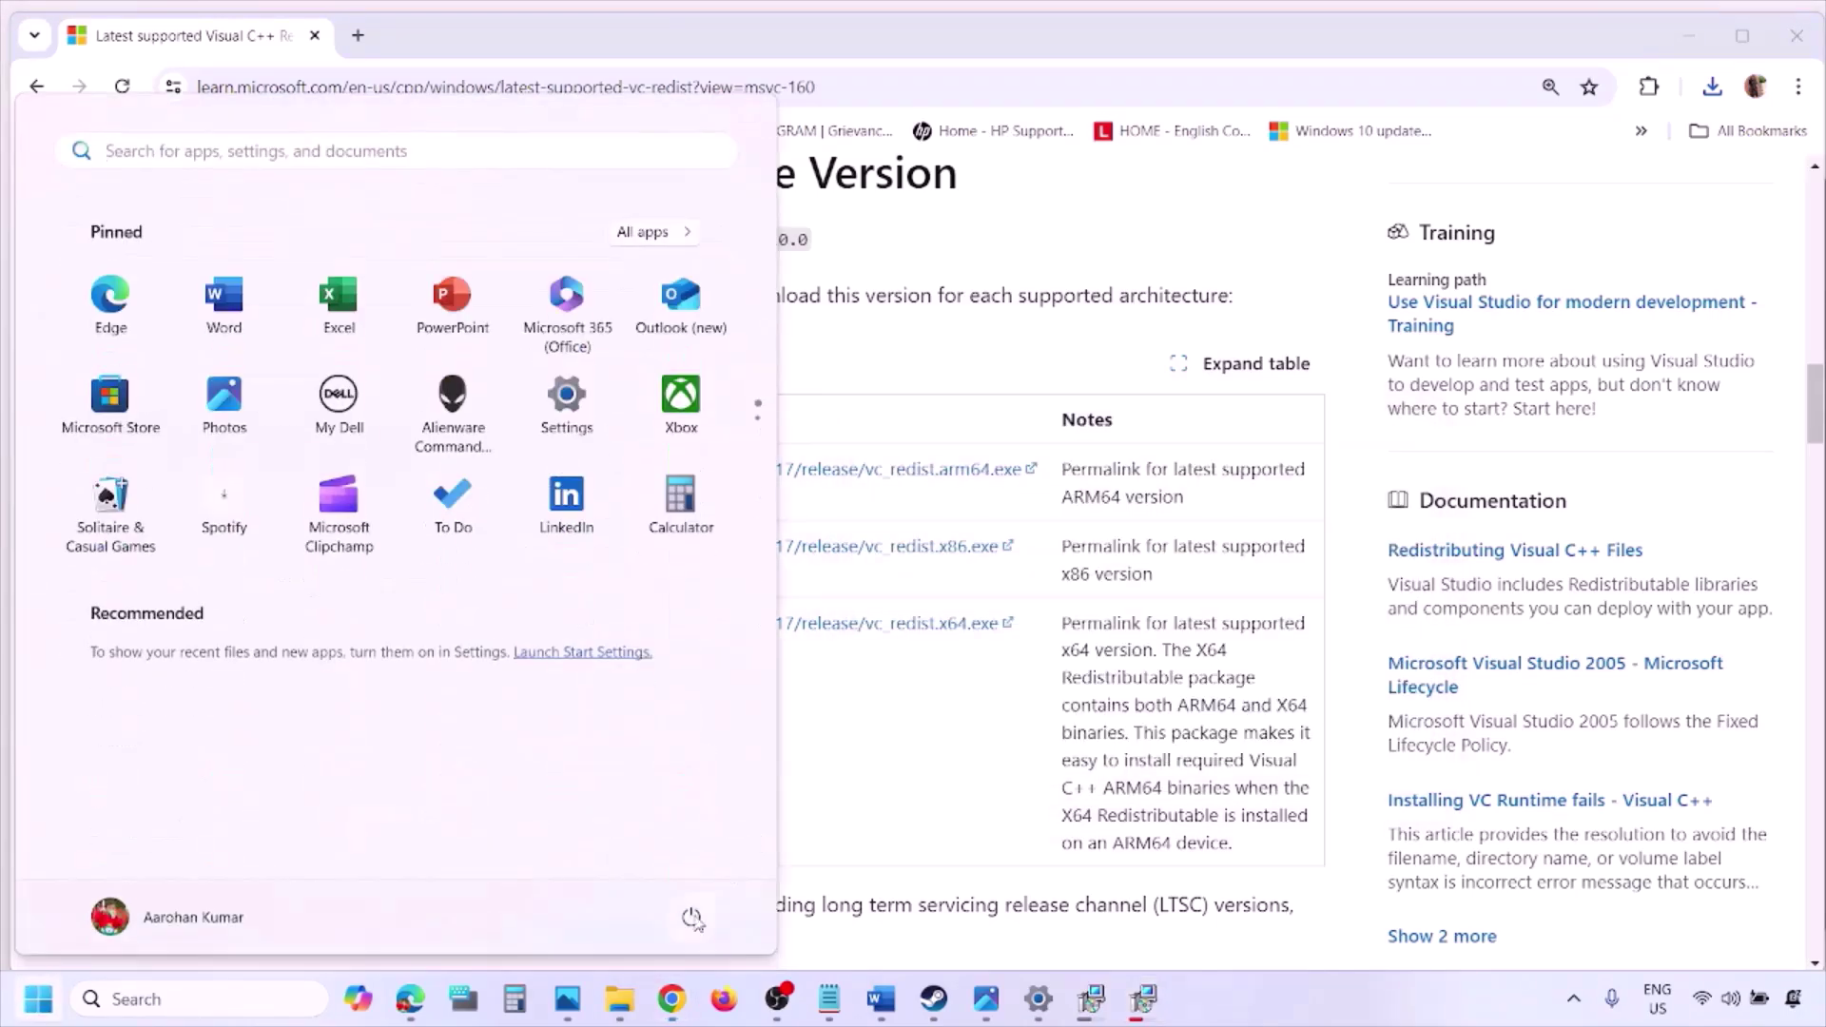
{"action": "left_click", "coordinate": [691, 917]}
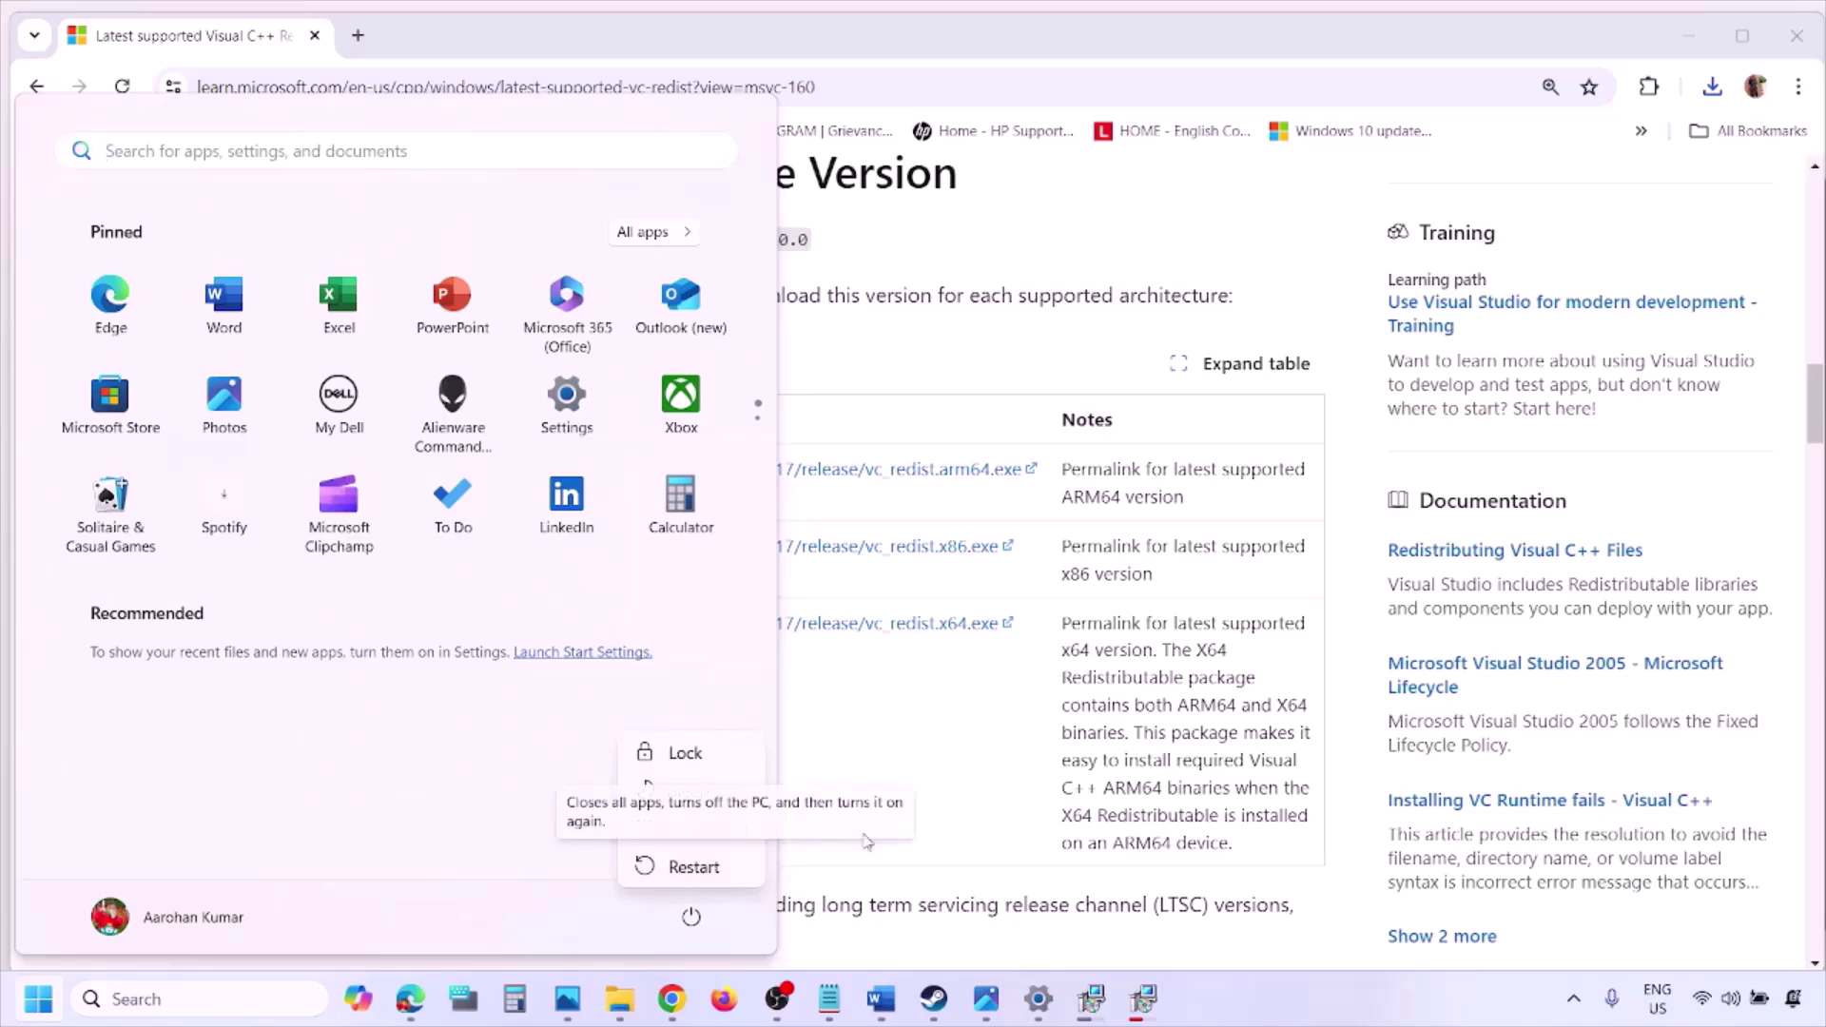
{"action": "left_click", "coordinate": [946, 807]}
{"action": "left_click", "coordinate": [951, 810]}
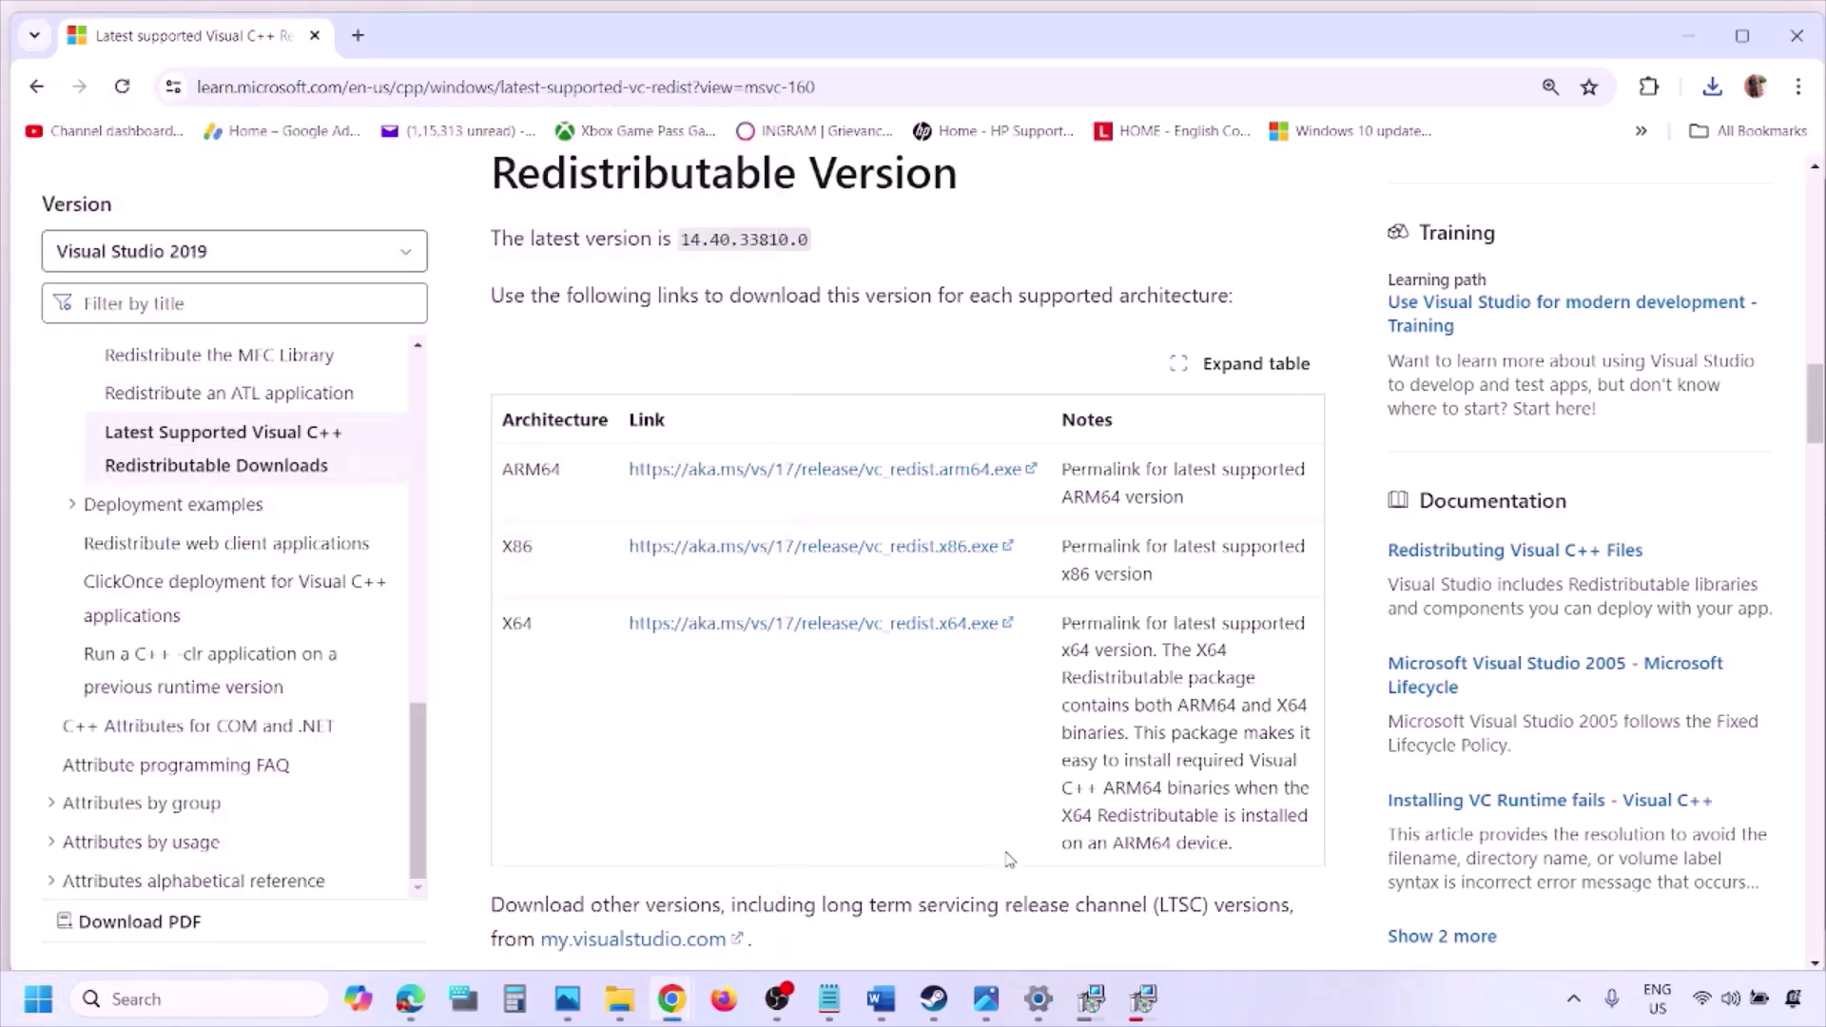
Go to Step 9 in the Word document, maximize the window, and highlight the advice on unplugging external devices and USB adapters.
{"action": "left_click", "coordinate": [881, 999]}
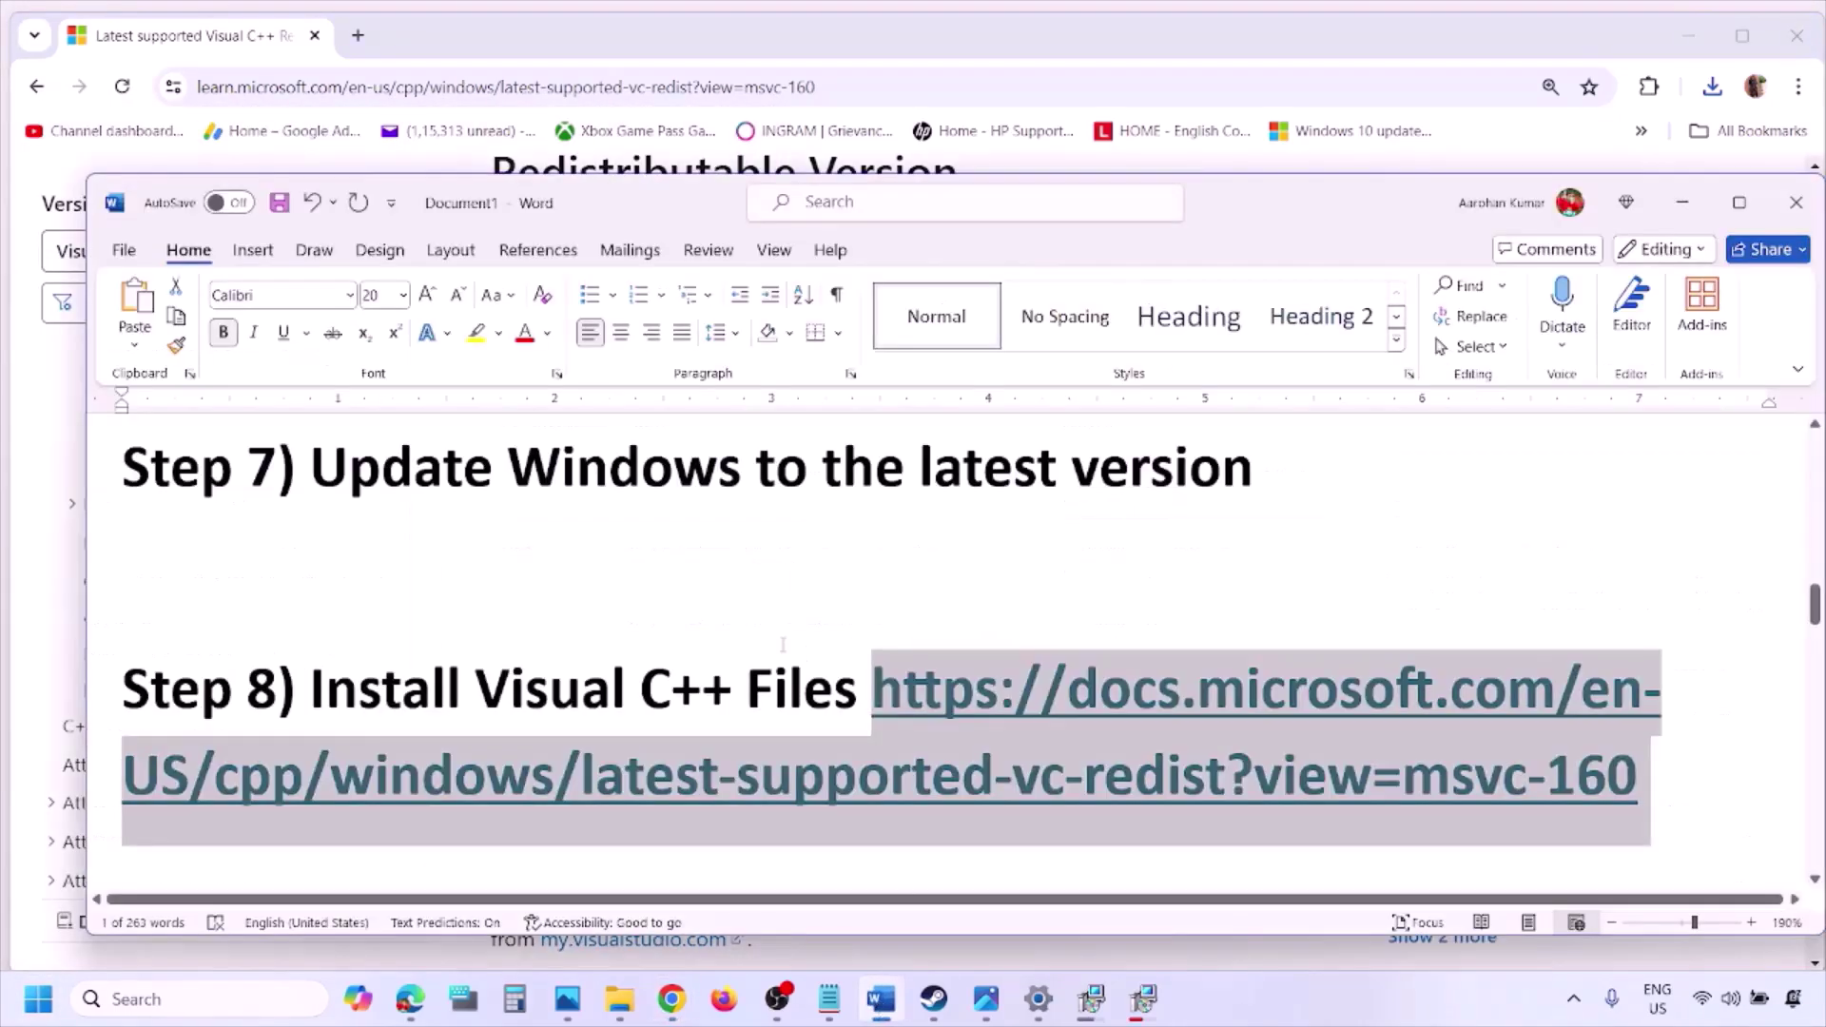
{"action": "scroll", "coordinate": [783, 644], "scroll_direction": "down", "scroll_amount": 3}
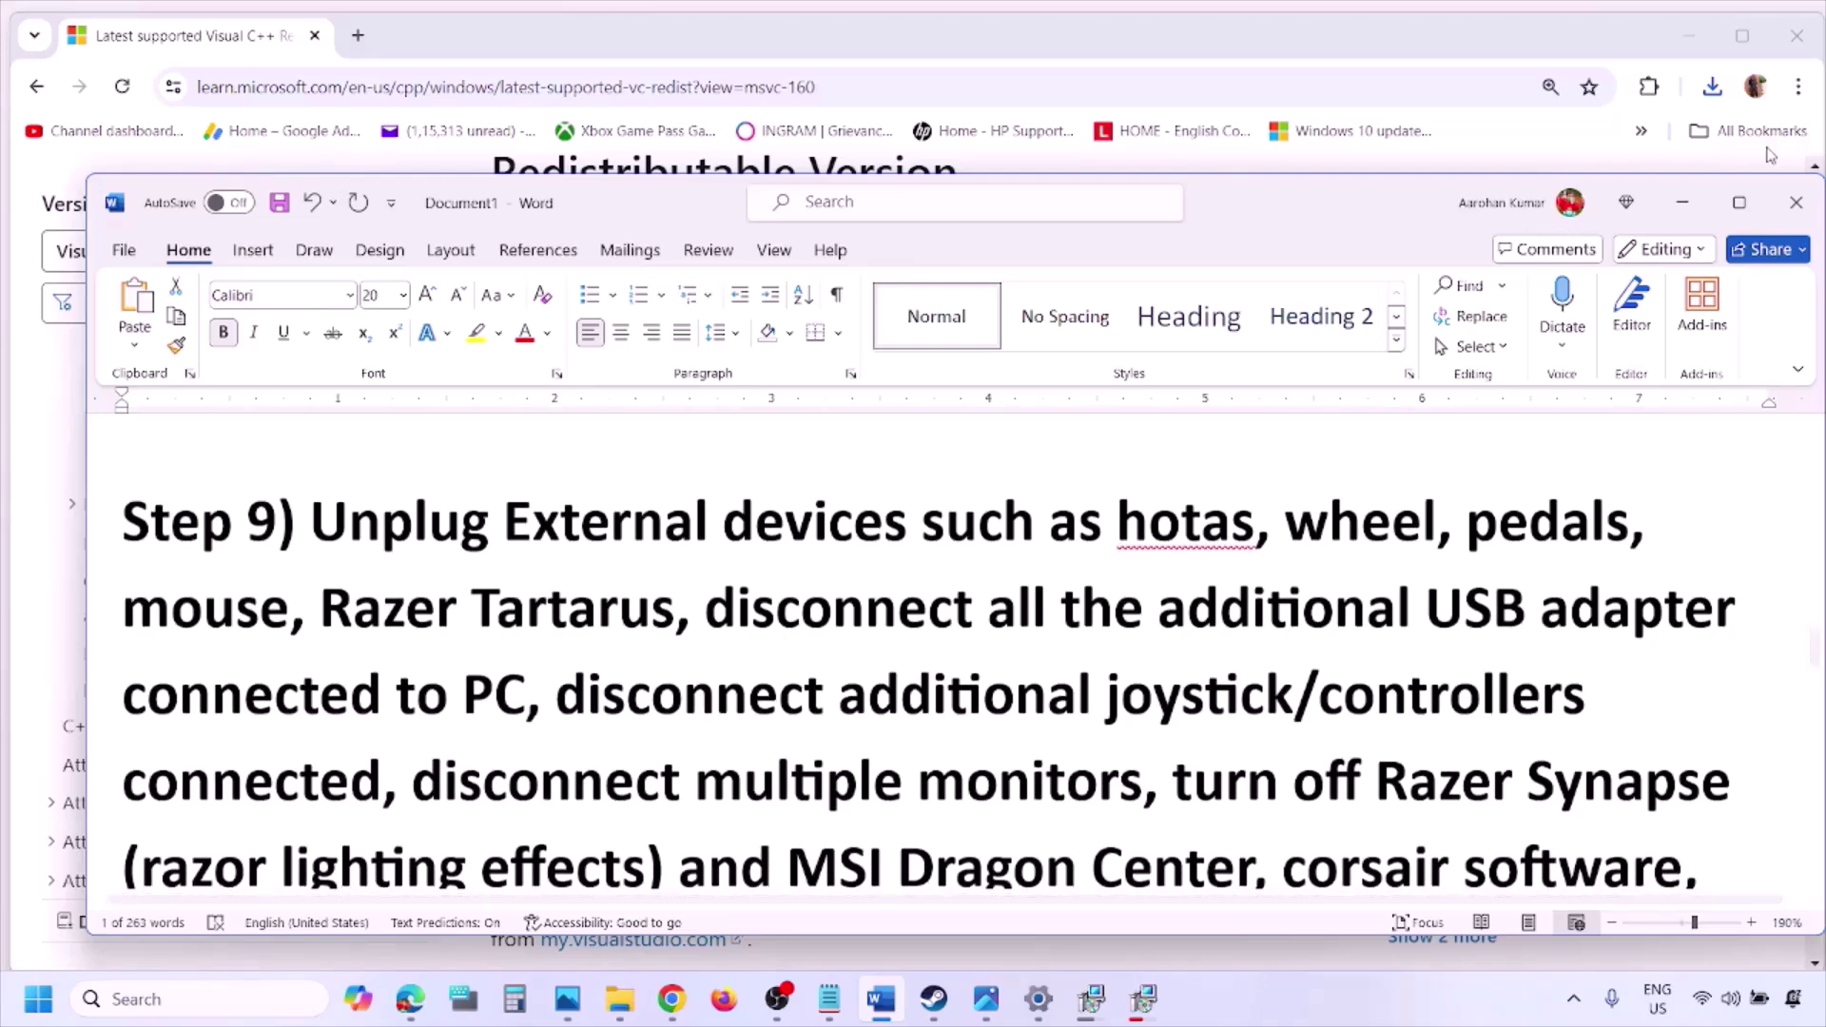
{"action": "left_click", "coordinate": [1743, 203]}
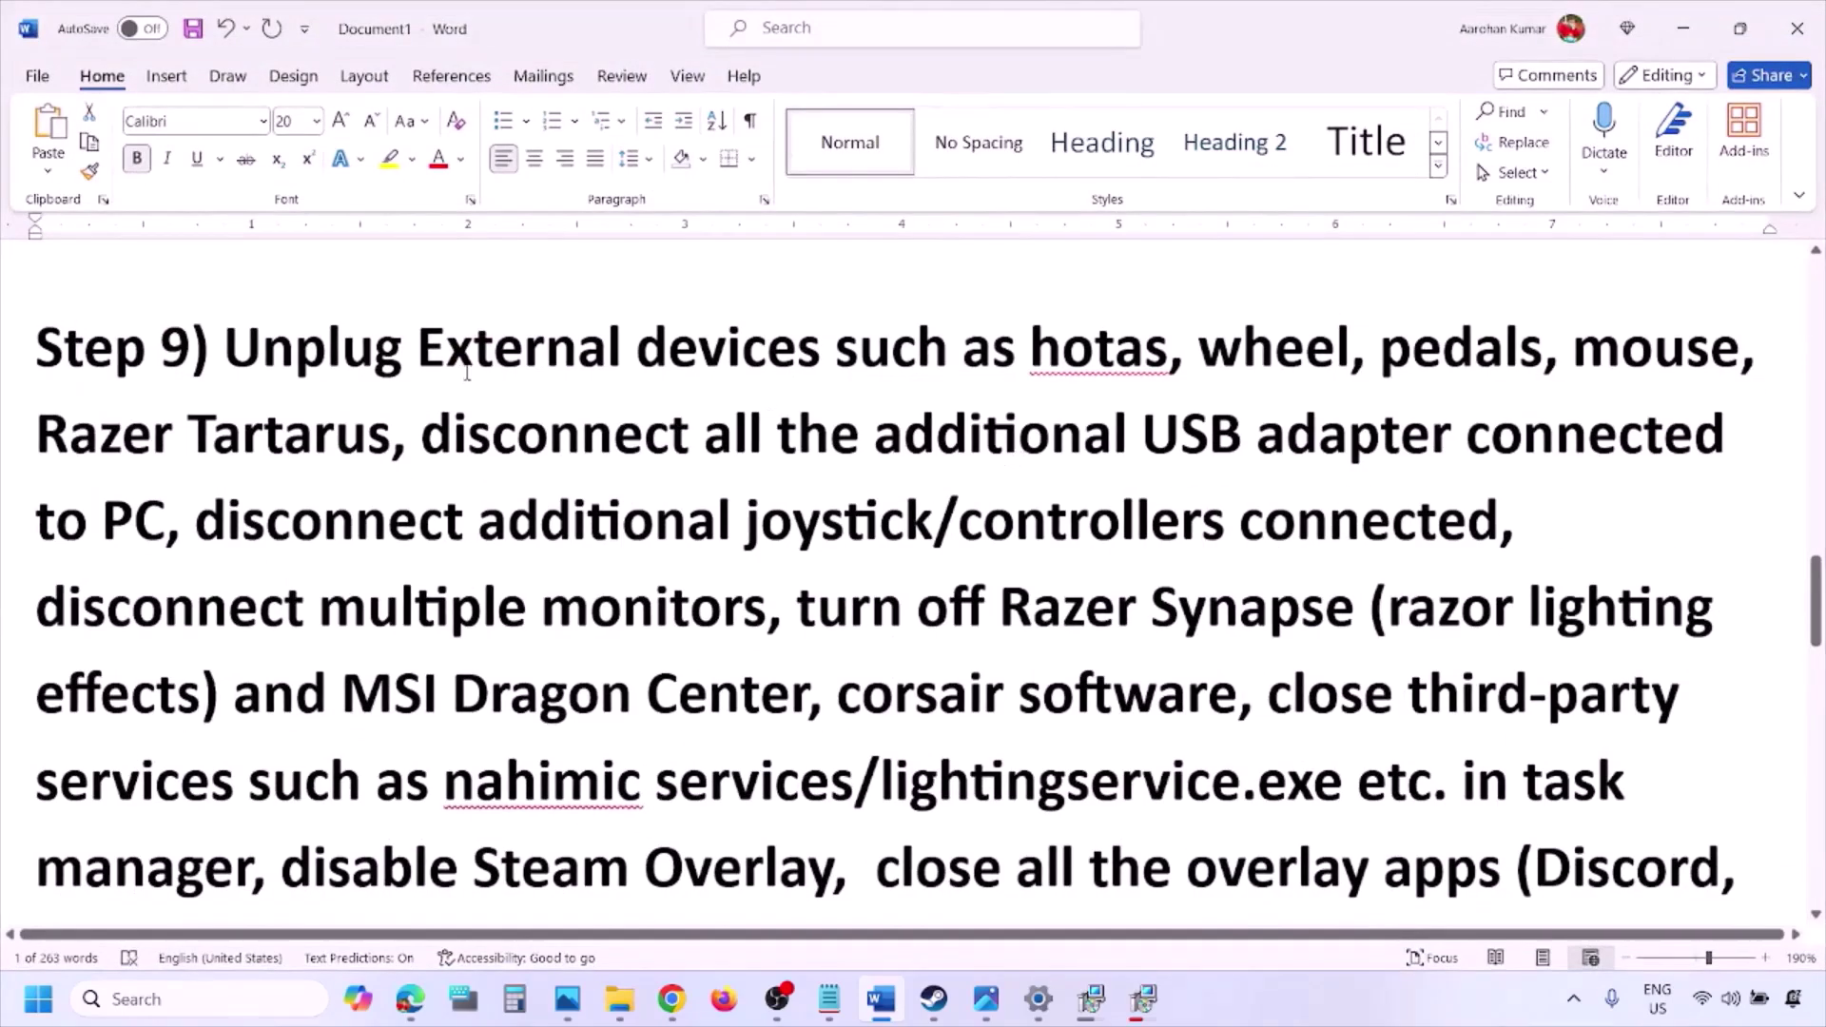
{"action": "left_click_drag", "start_coordinate": [231, 356], "coordinate": [1463, 439]}
{"action": "left_click", "coordinate": [1353, 430]}
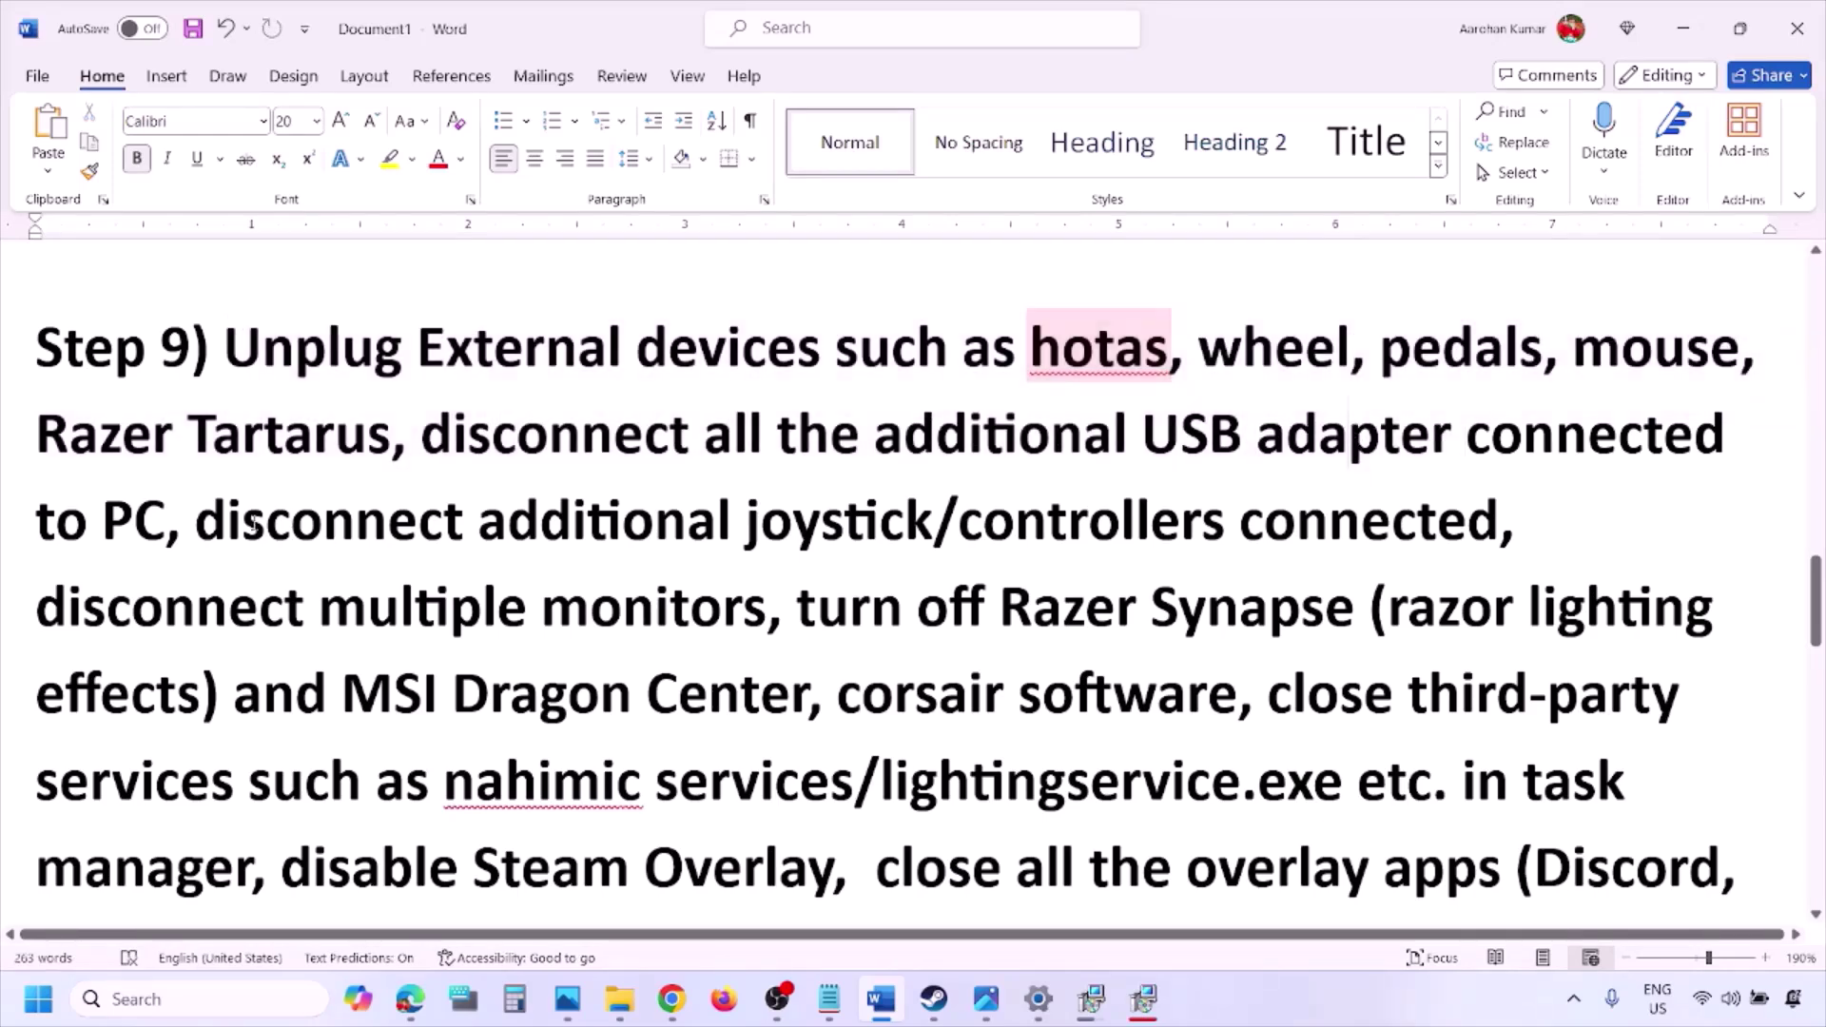
Highlight the Step 9 advice on extra controllers, multiple monitors, Razer Synapse, third-party services, and disabling Steam Overlay.
{"action": "left_click_drag", "start_coordinate": [208, 519], "coordinate": [1501, 525]}
{"action": "left_click", "coordinate": [1208, 609]}
{"action": "left_click_drag", "start_coordinate": [64, 609], "coordinate": [637, 615]}
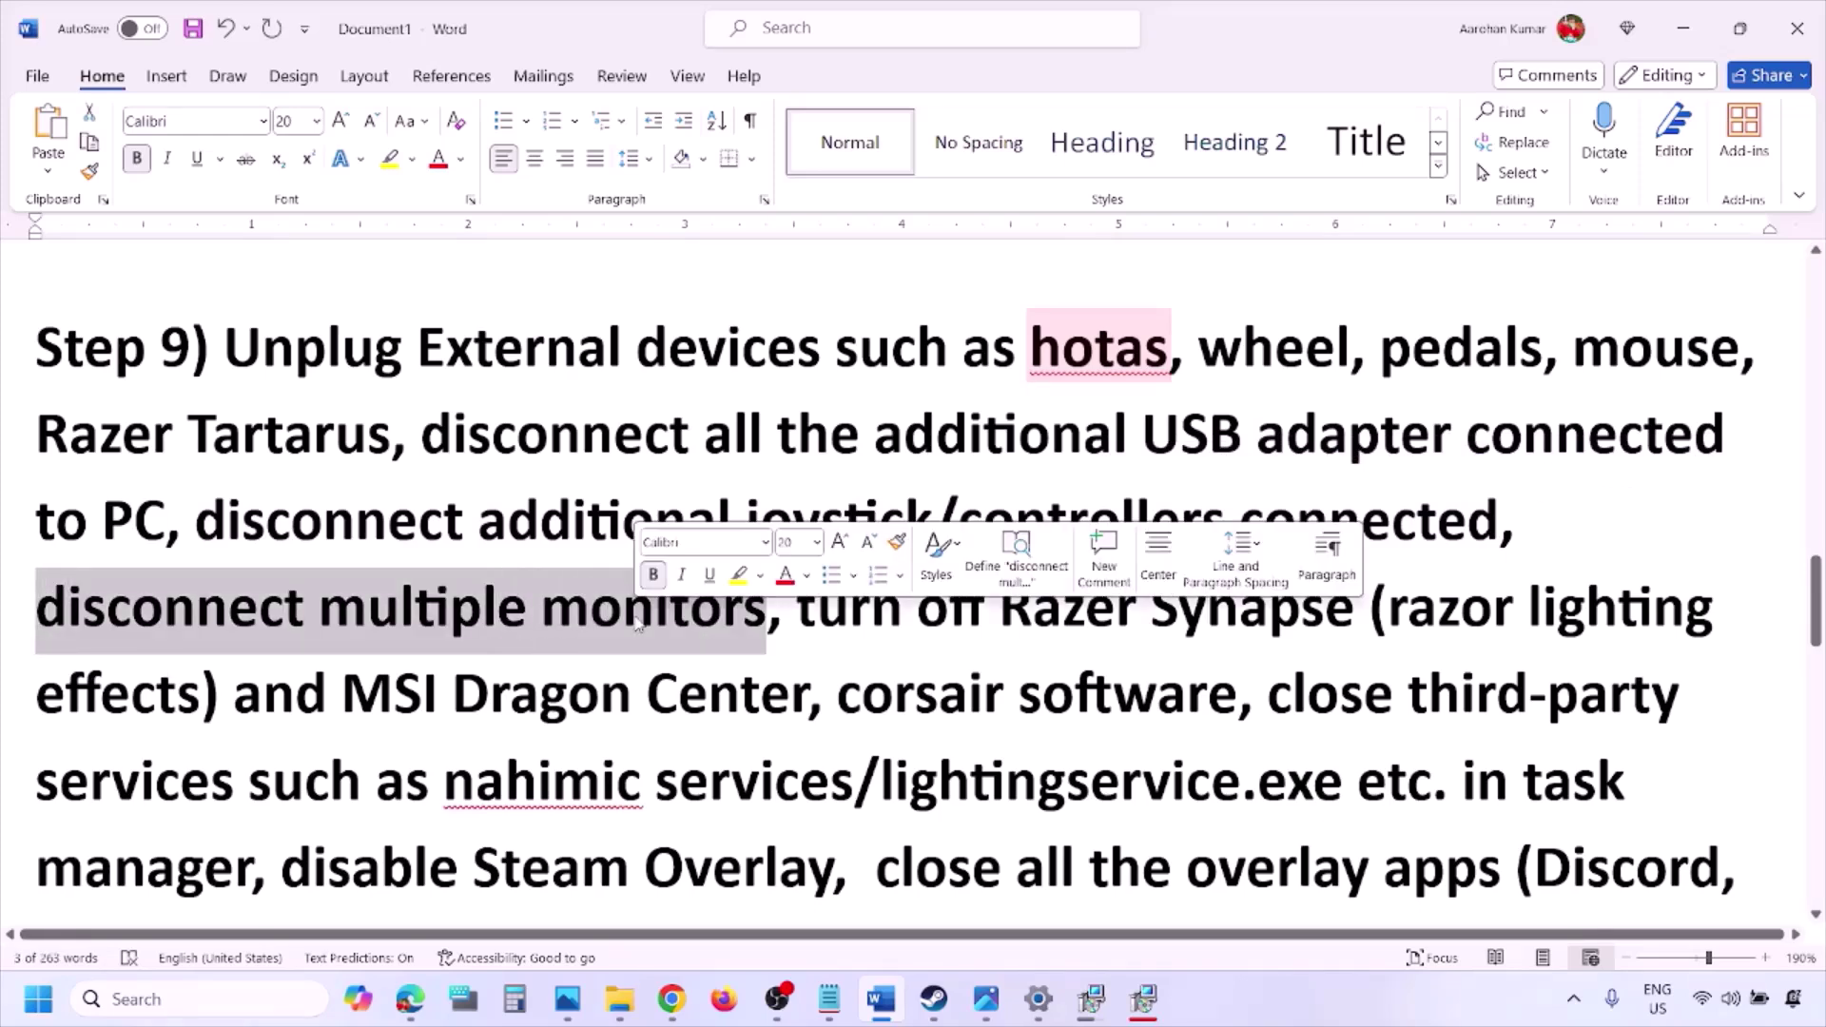
{"action": "scroll", "coordinate": [756, 542], "scroll_direction": "down", "scroll_amount": 1}
{"action": "left_click_drag", "start_coordinate": [803, 500], "coordinate": [252, 761]}
{"action": "scroll", "coordinate": [324, 656], "scroll_direction": "down", "scroll_amount": 1}
{"action": "left_click_drag", "start_coordinate": [283, 661], "coordinate": [832, 665]}
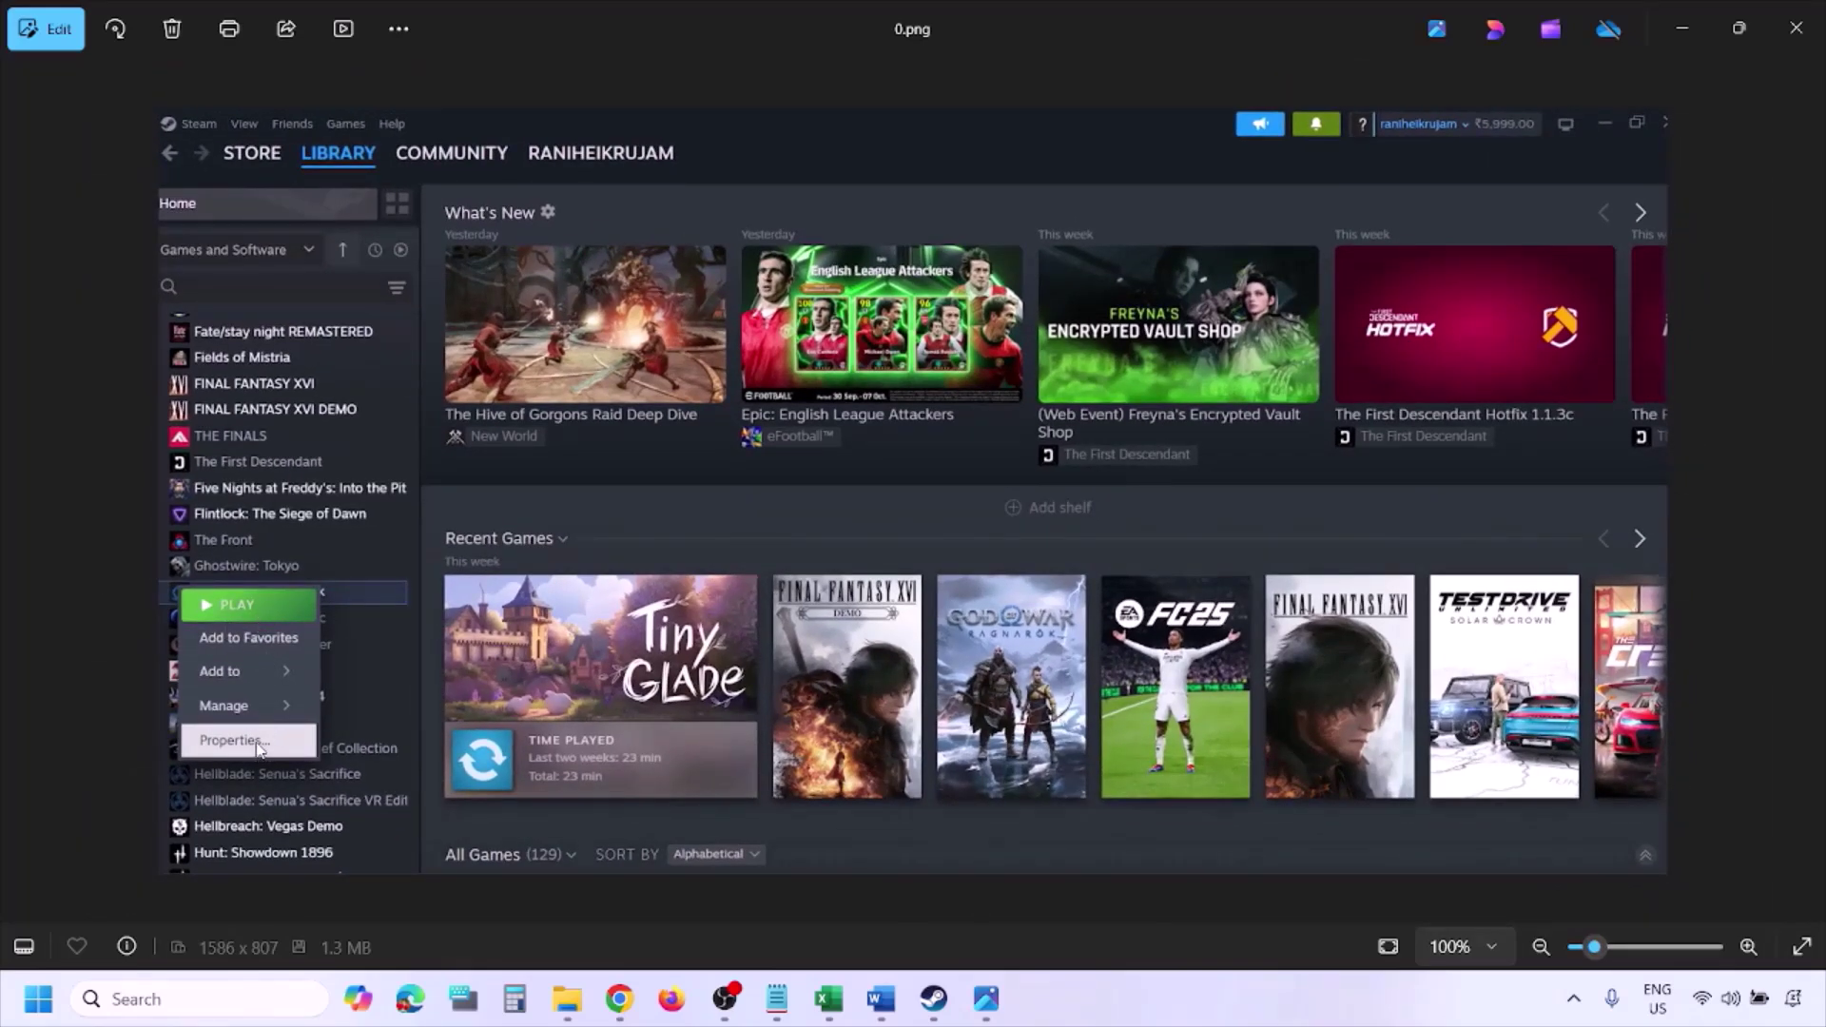
Advance past the Steam library screenshot 0.png in Photos, and highlight "disable Steam Overlay" in the Word document.
{"action": "key", "text": "Right"}
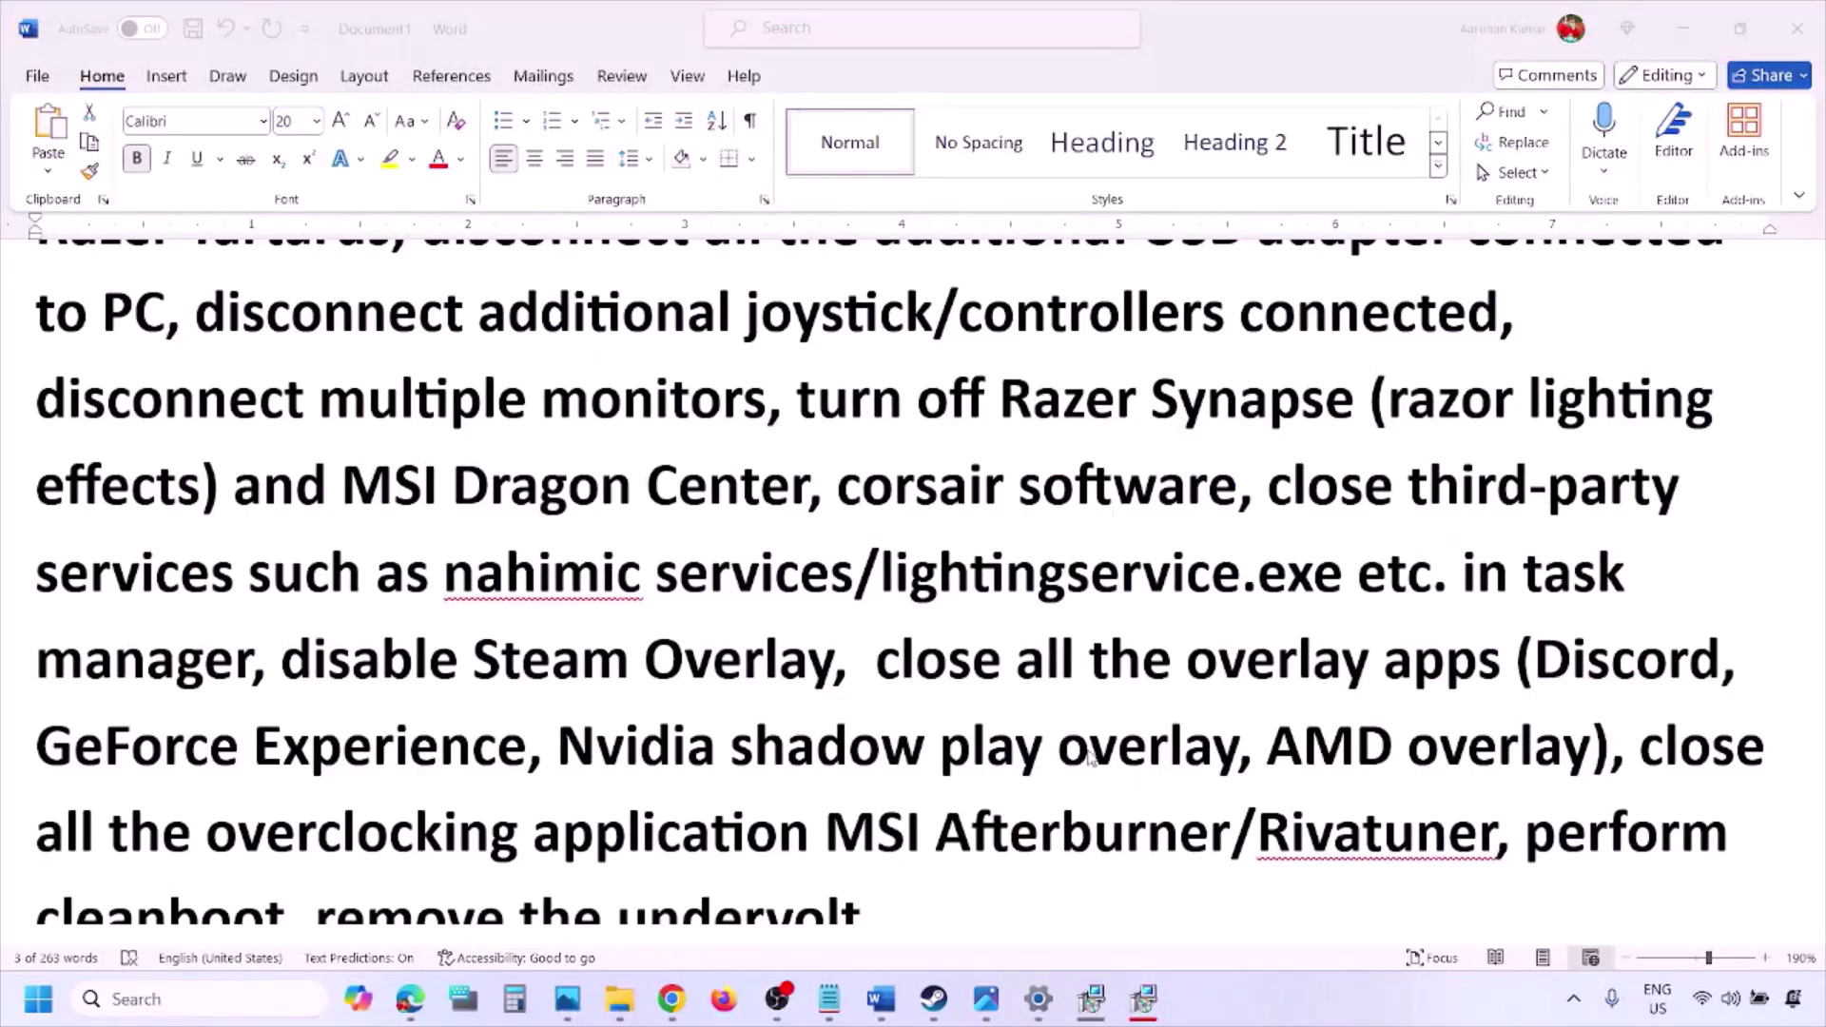
{"action": "scroll", "coordinate": [1092, 758], "scroll_direction": "down", "scroll_amount": 2}
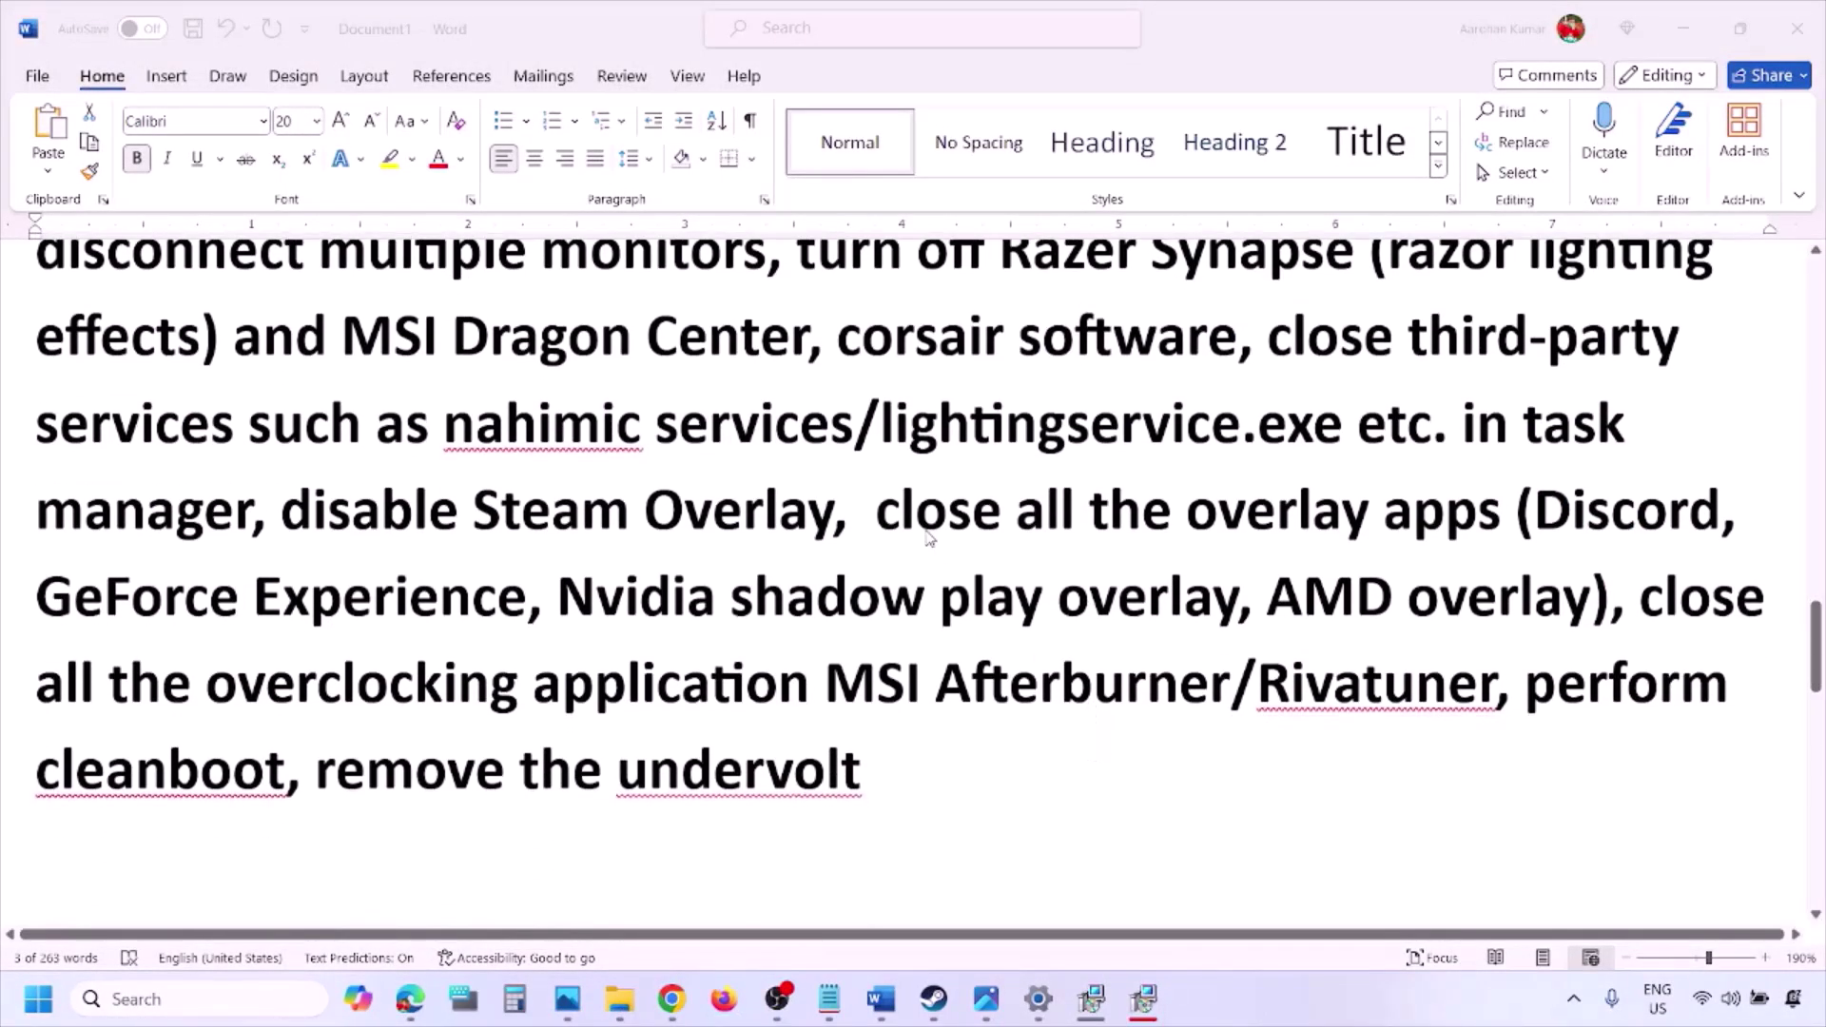
{"action": "left_click_drag", "start_coordinate": [833, 513], "coordinate": [282, 514]}
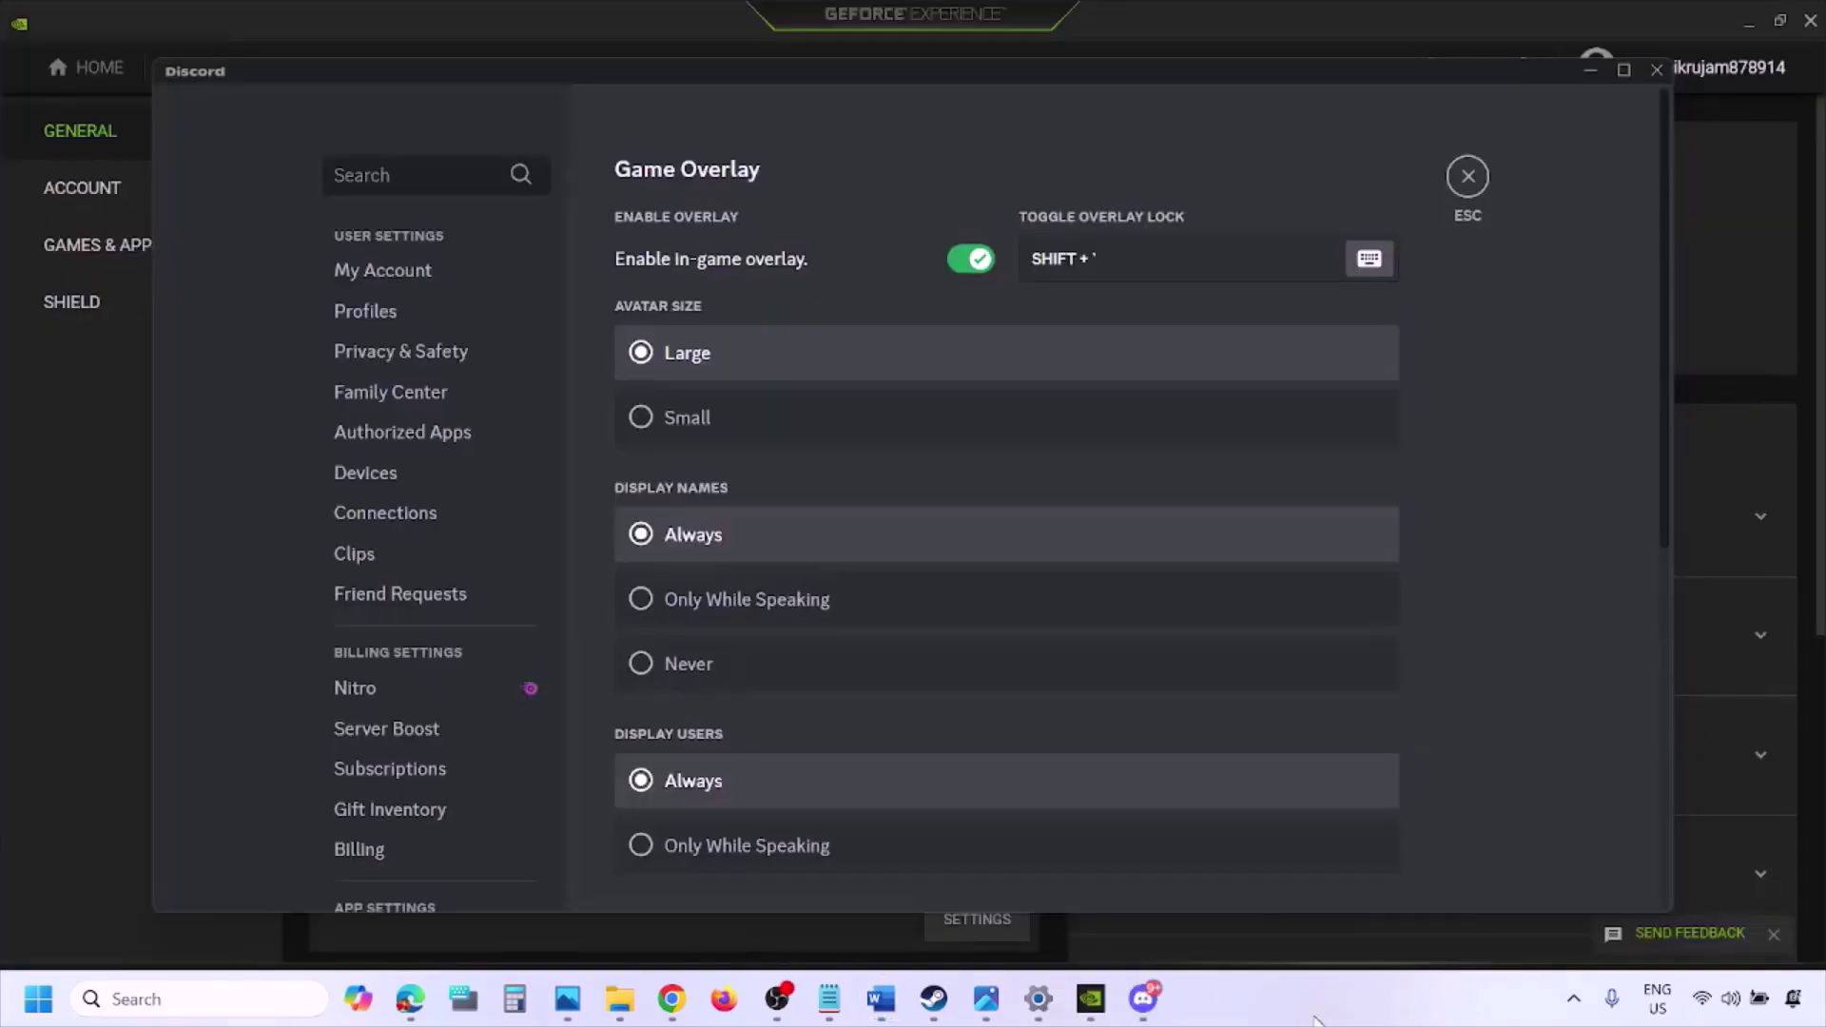
Open Discord's Game Overlay settings and turn off "Enable in-game overlay".
{"action": "scroll", "coordinate": [451, 514], "scroll_direction": "down", "scroll_amount": 10}
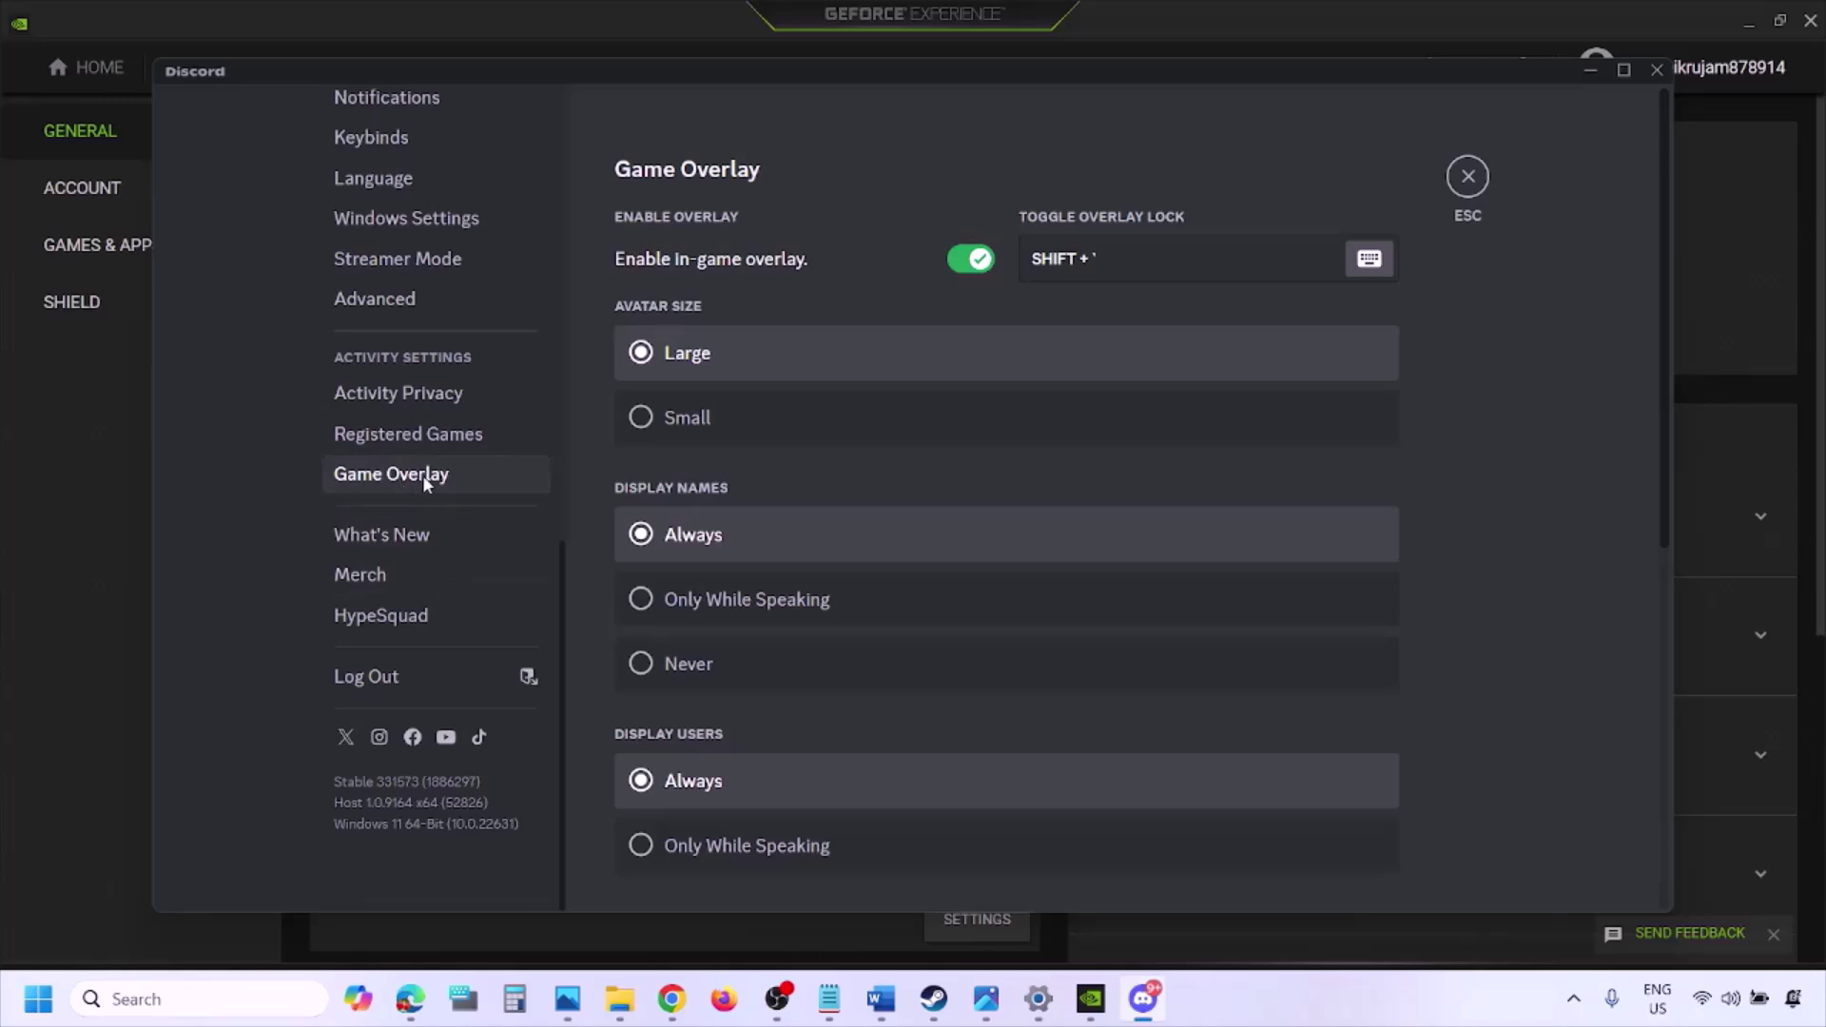
{"action": "left_click", "coordinate": [422, 476]}
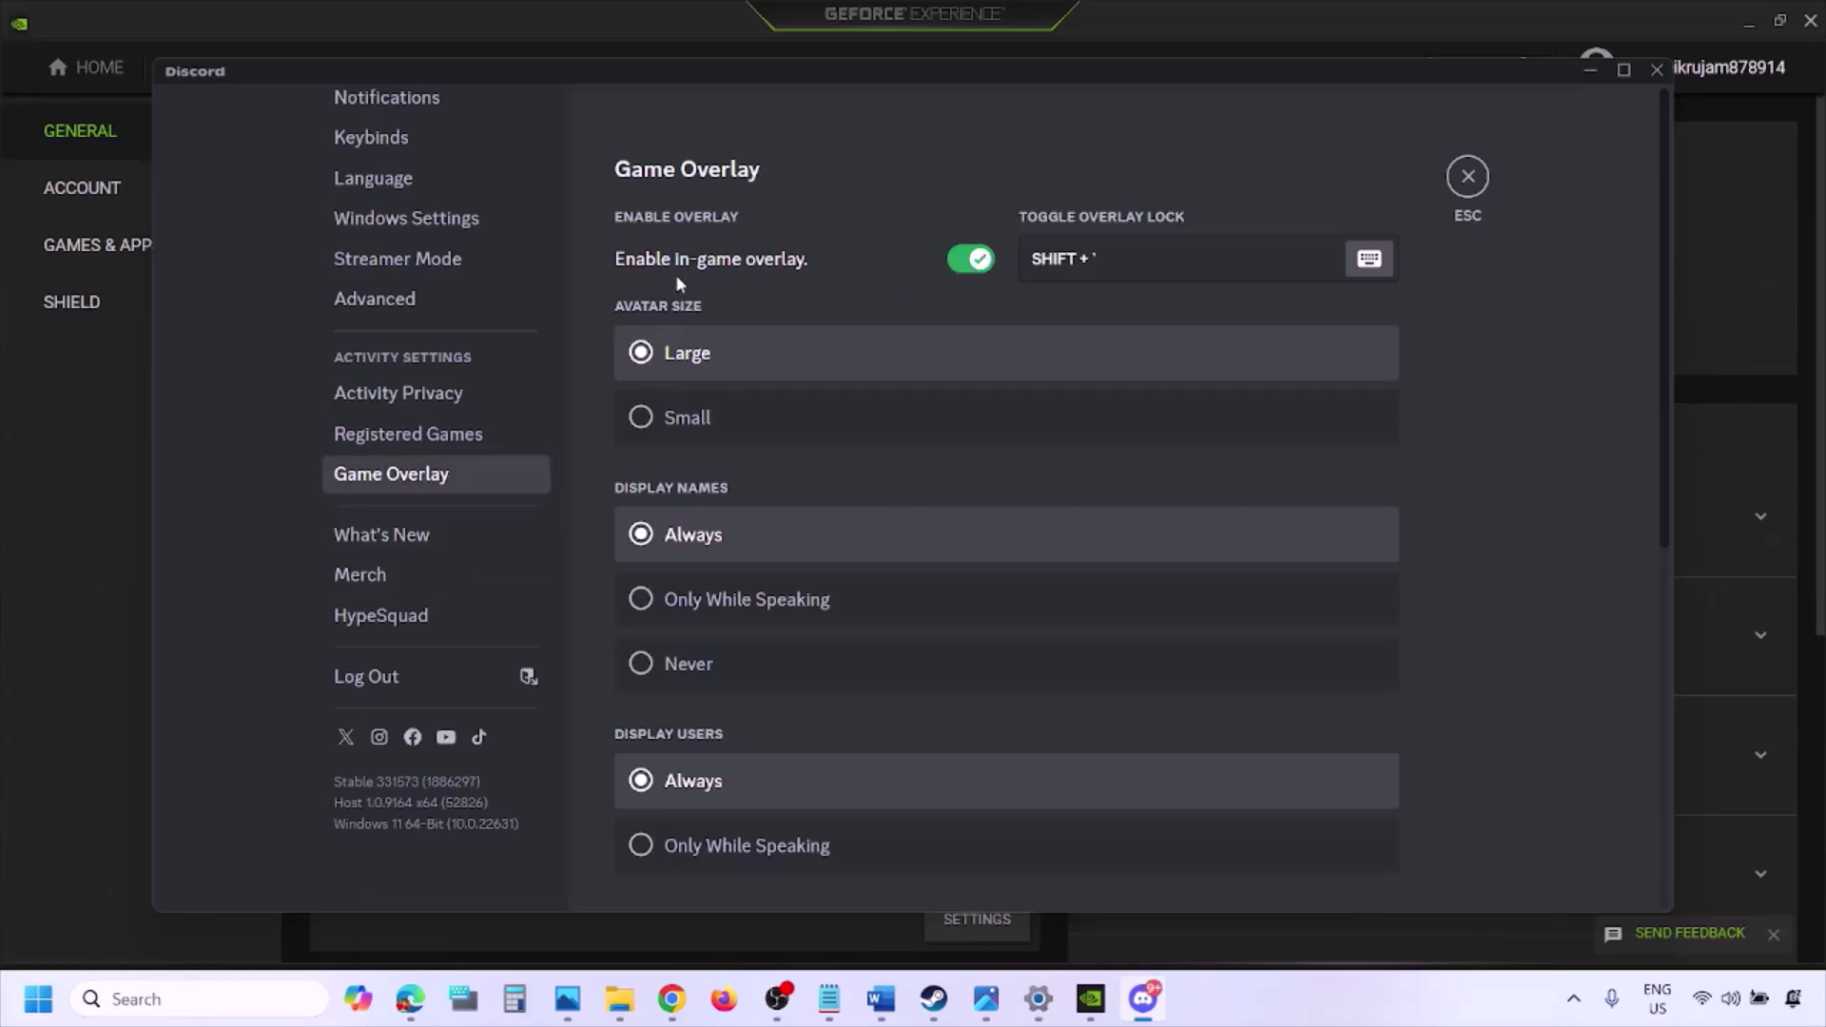
{"action": "left_click", "coordinate": [961, 263]}
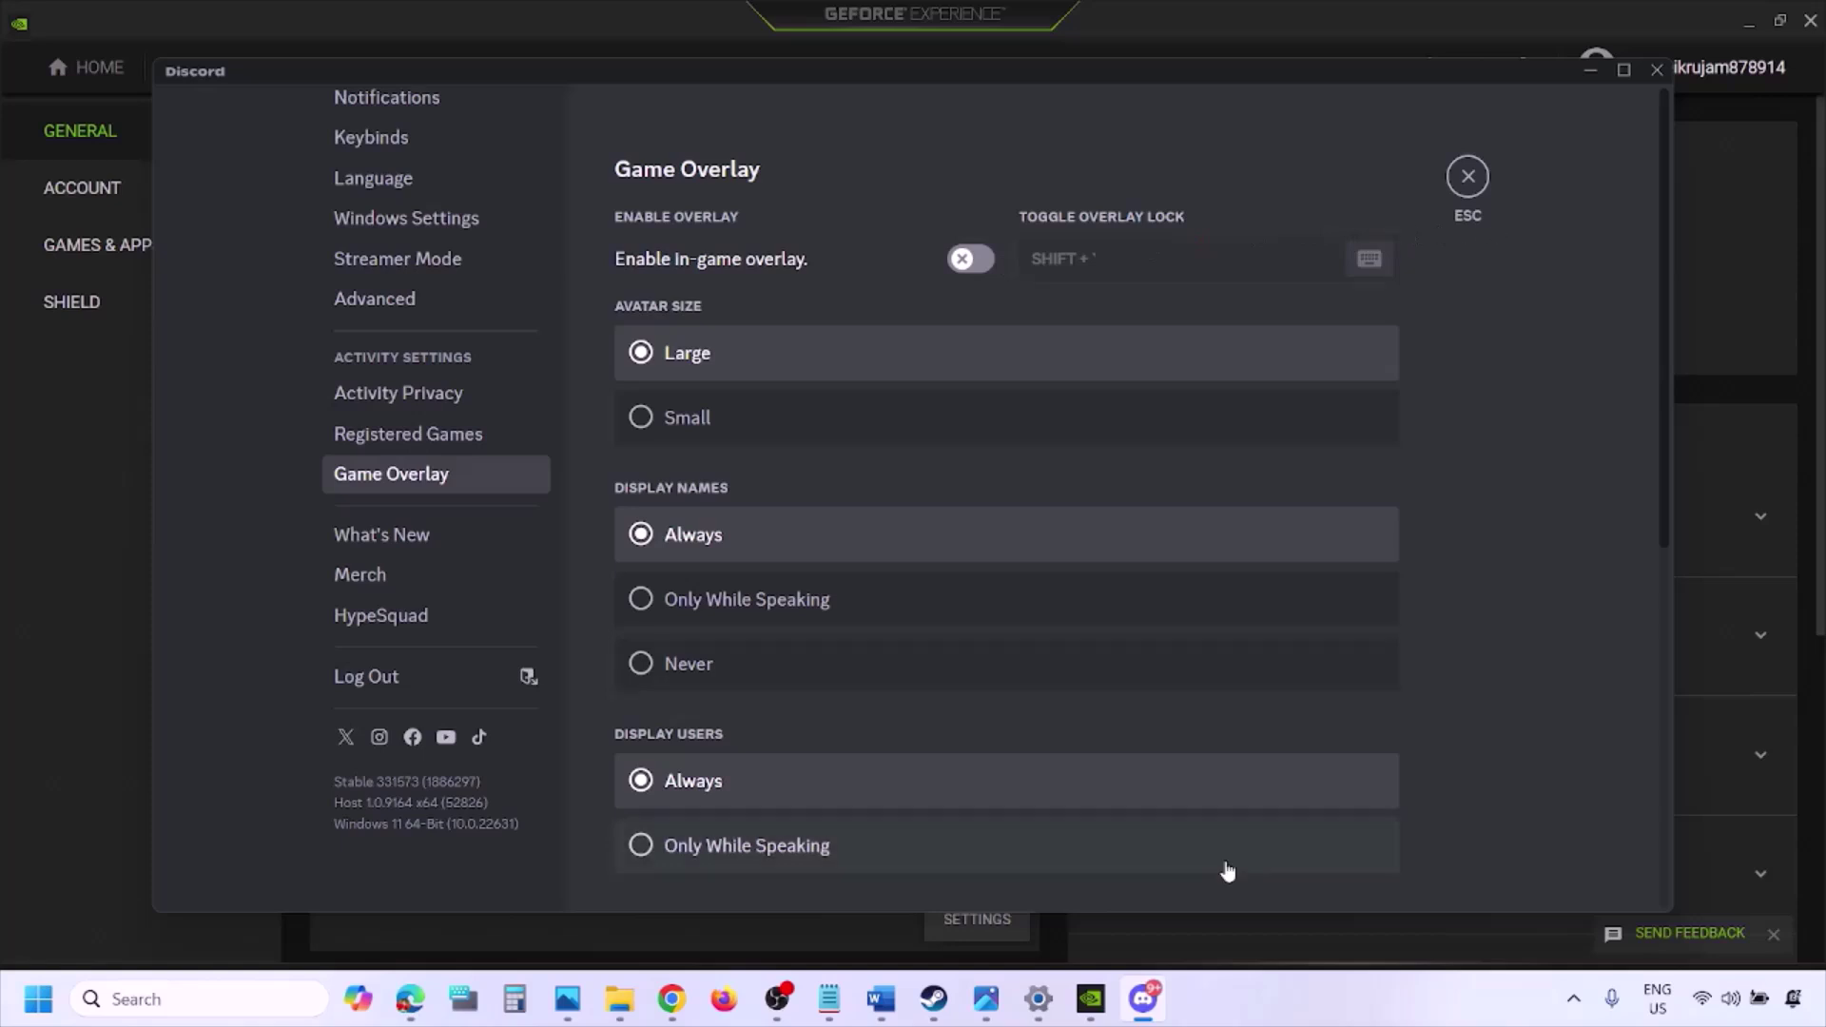
Switch to GeForce Experience, turn off In-Game Overlay, and return to the Word document.
{"action": "left_click", "coordinate": [1094, 1000]}
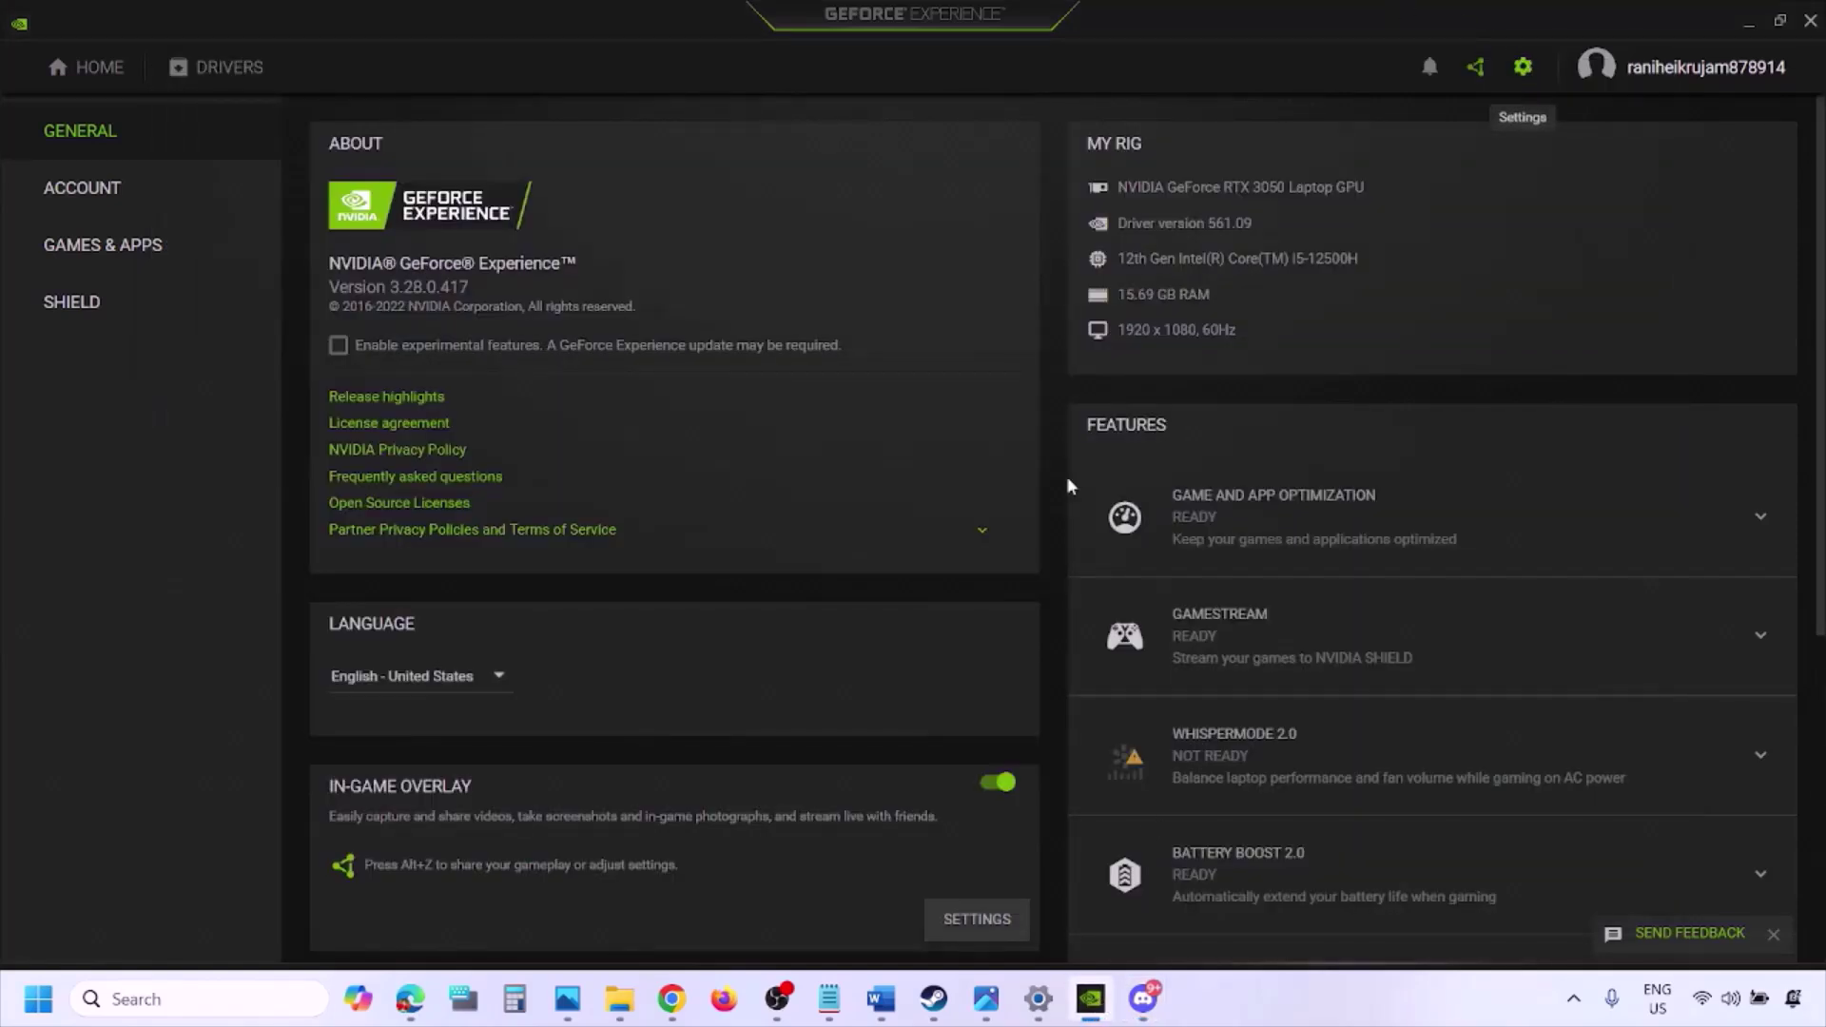
{"action": "left_click", "coordinate": [993, 785]}
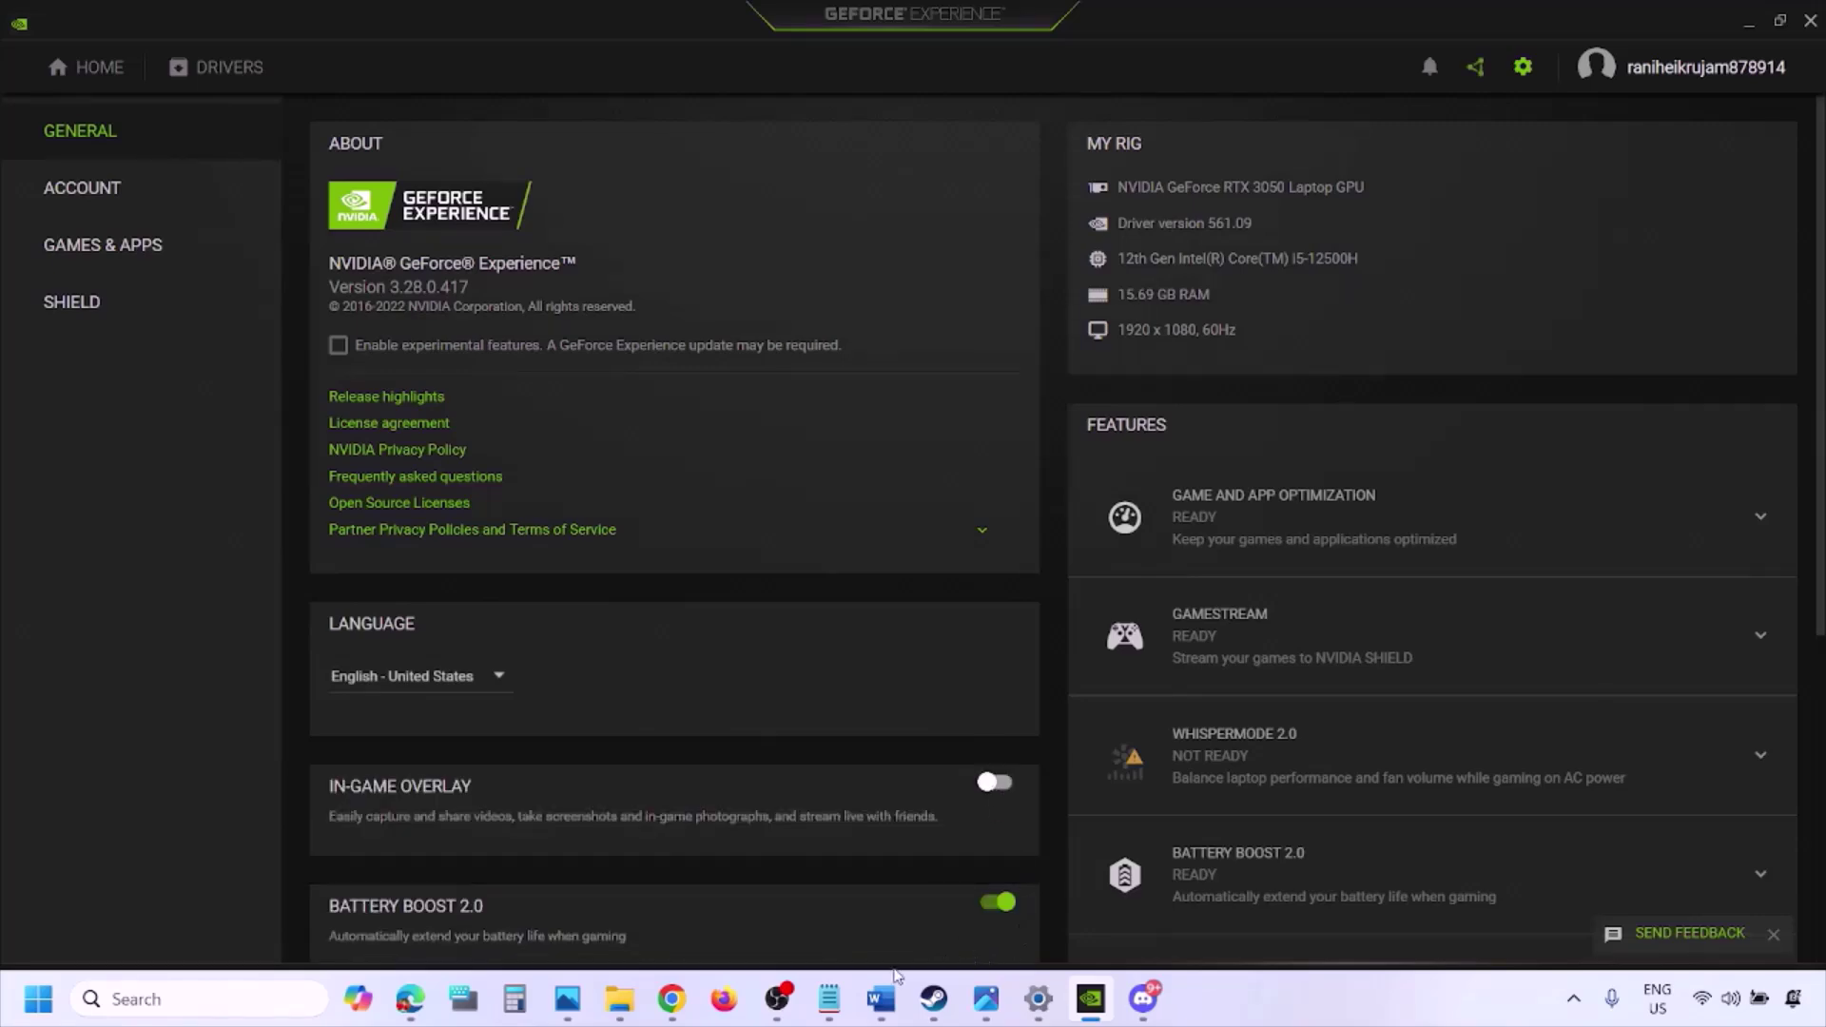
{"action": "left_click", "coordinate": [878, 1004]}
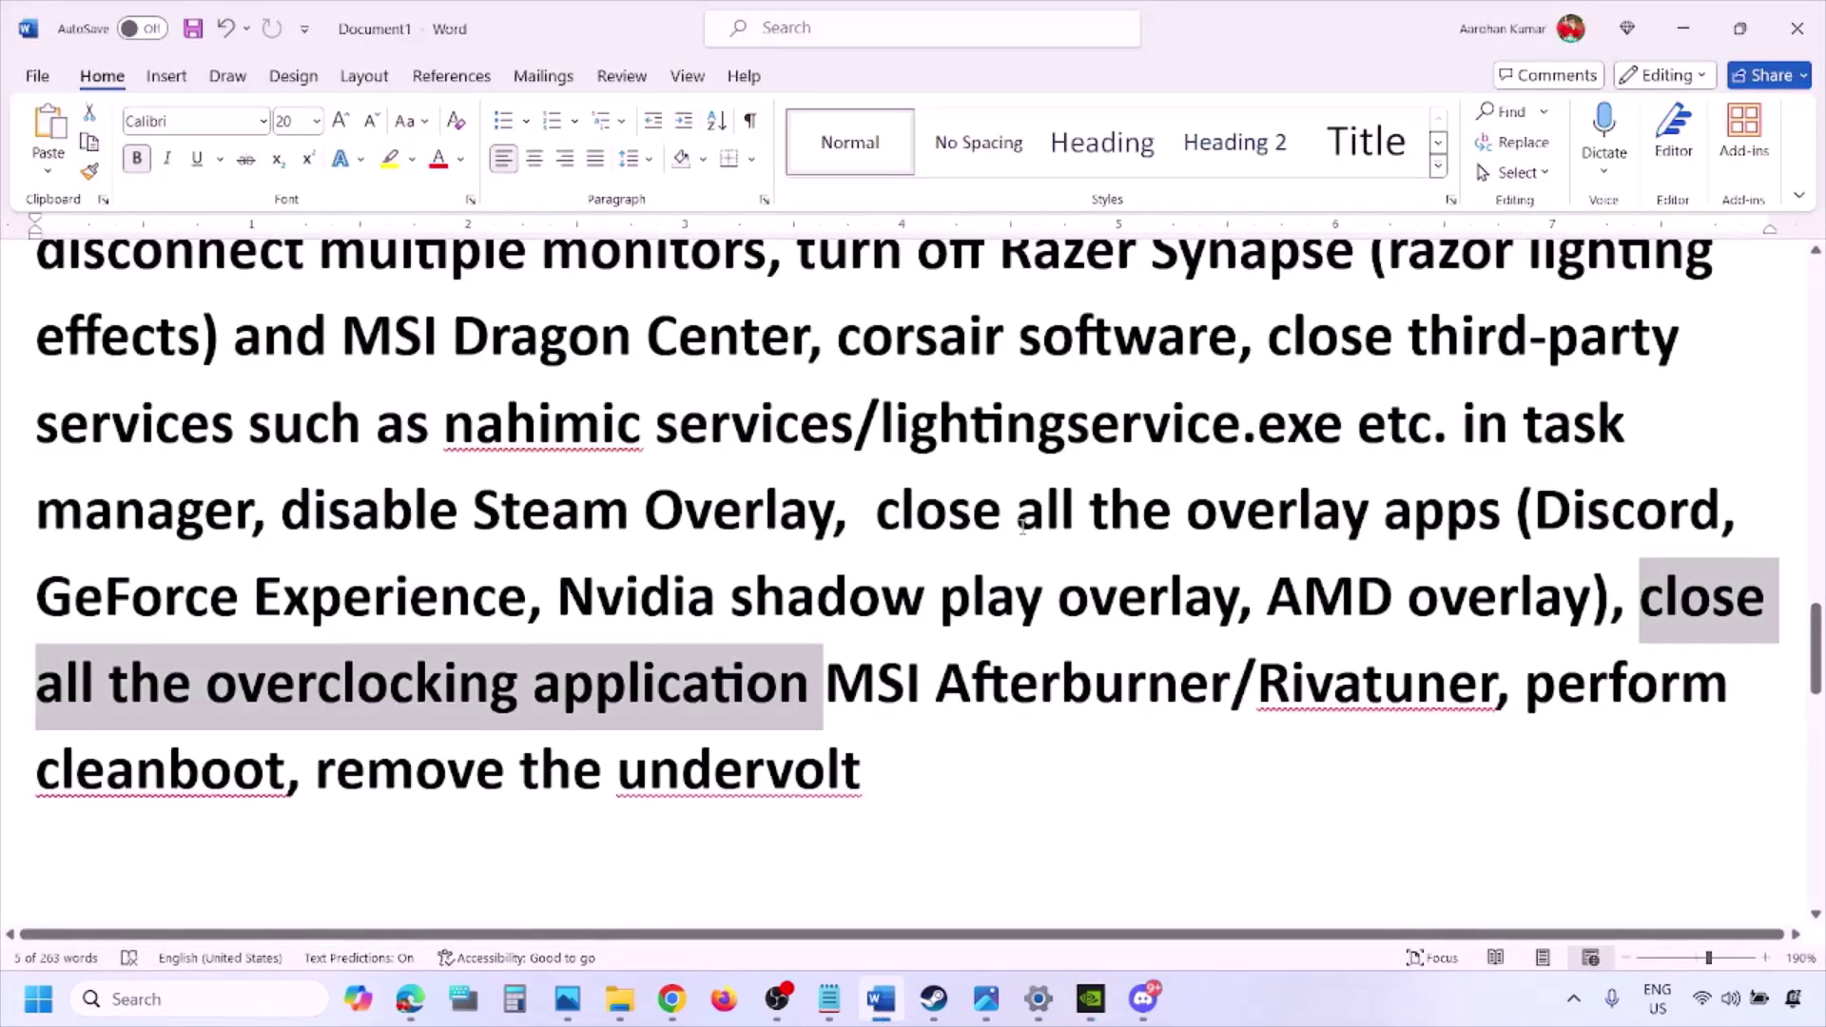
Highlight the phrase "close all the overlay apps" in the Step 9 text of the Word document.
{"action": "scroll", "coordinate": [1307, 384], "scroll_direction": "up", "scroll_amount": 2}
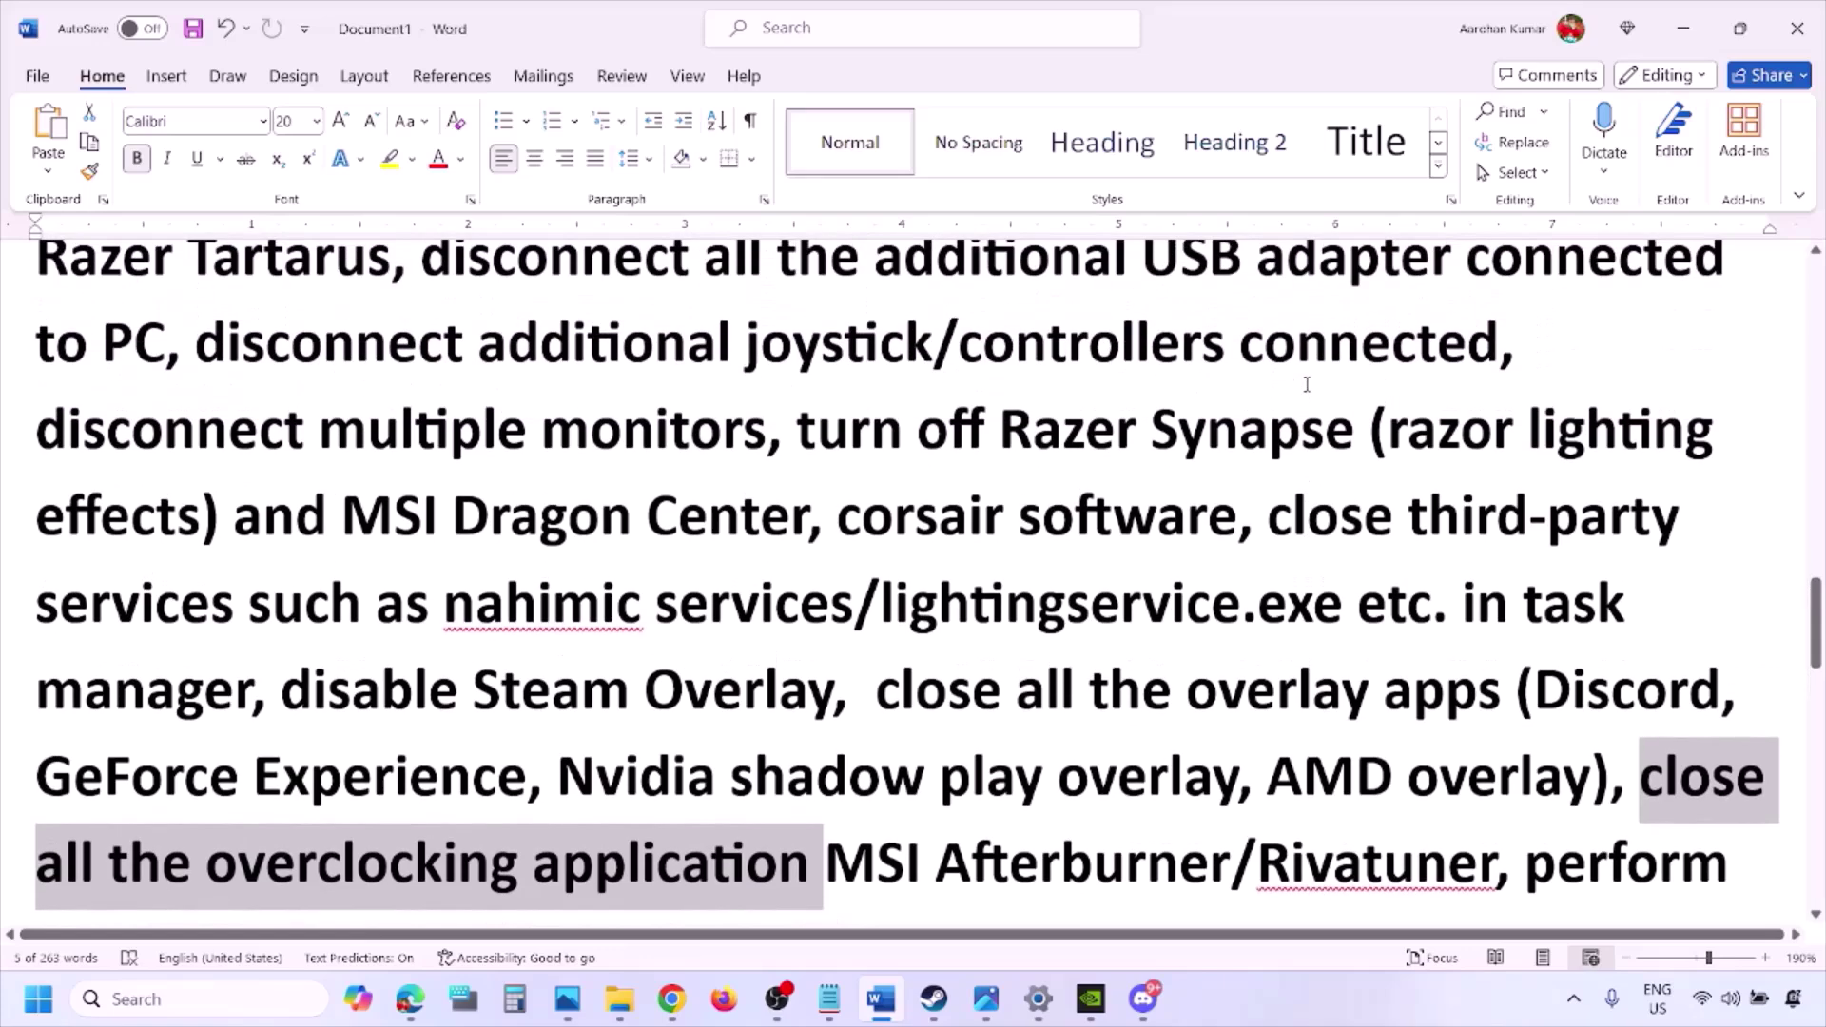
{"action": "scroll", "coordinate": [1142, 456], "scroll_direction": "down", "scroll_amount": 2}
{"action": "left_click_drag", "start_coordinate": [902, 556], "coordinate": [1427, 570]}
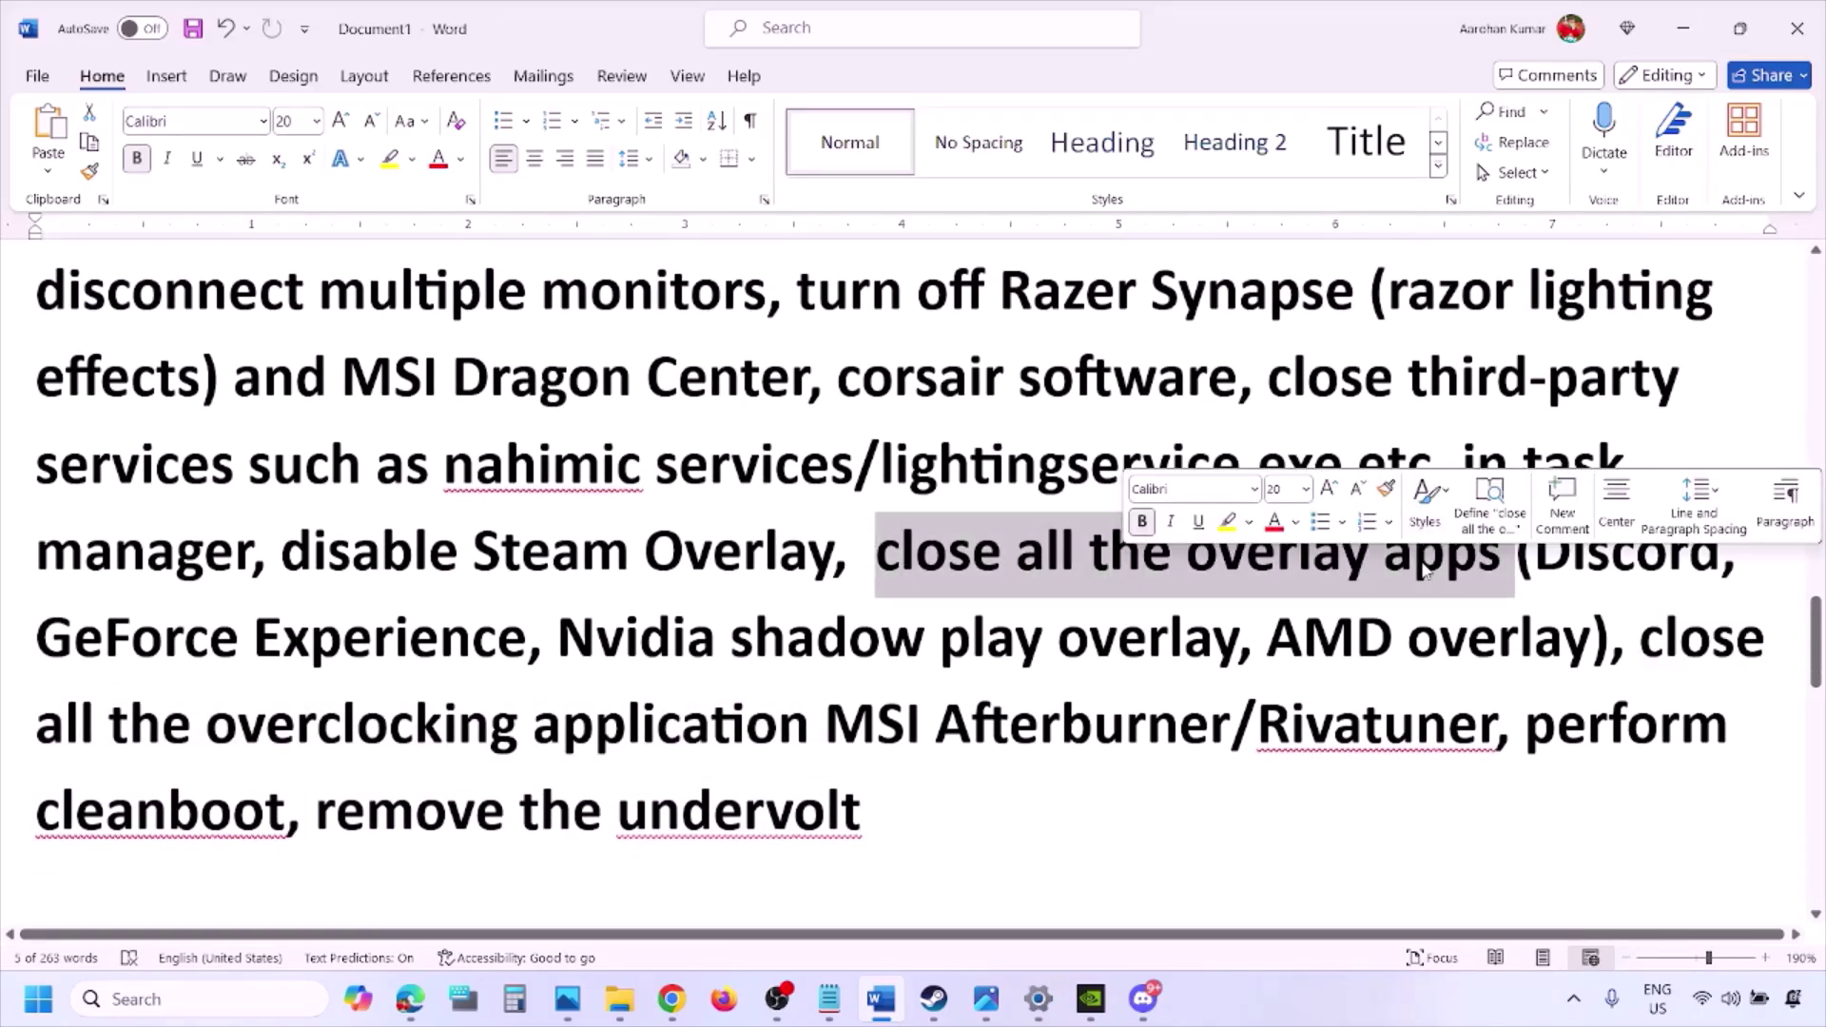
{"action": "left_click", "coordinate": [994, 568]}
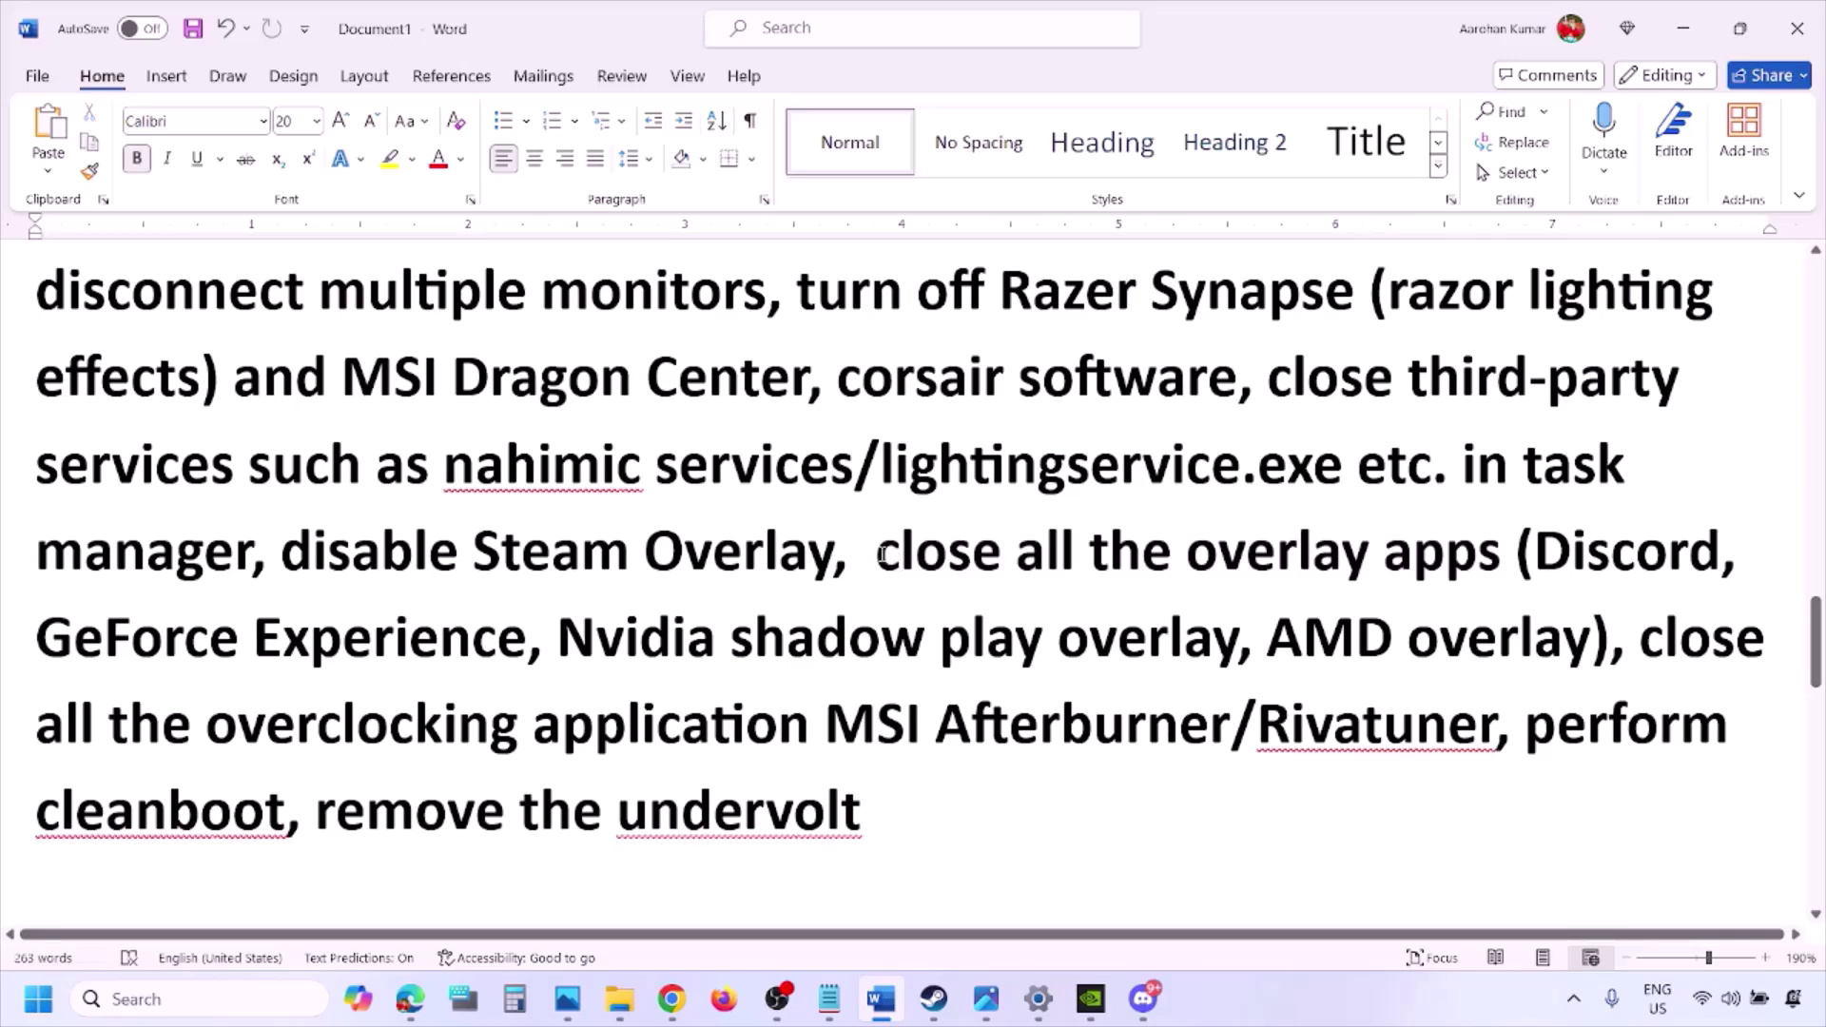
{"action": "left_click_drag", "start_coordinate": [882, 554], "coordinate": [1503, 561]}
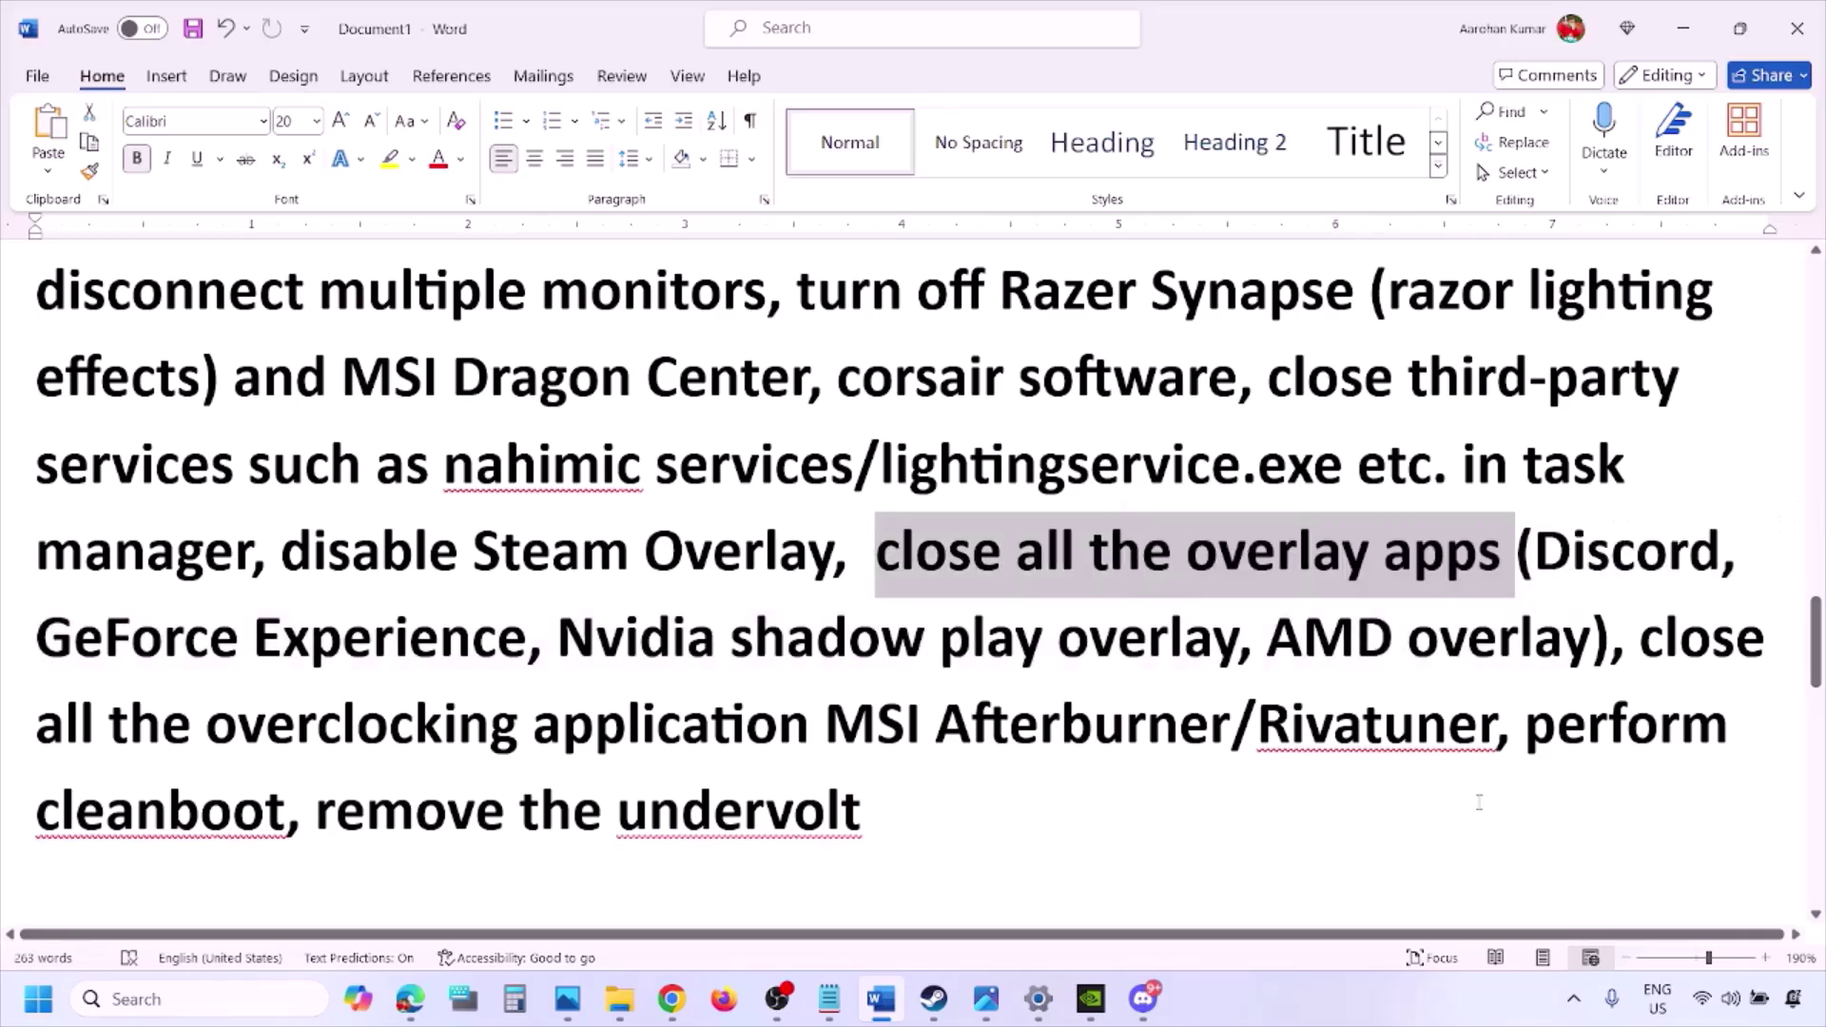
Quit the Discord and NVIDIA background apps running in the system tray.
{"action": "left_click", "coordinate": [1576, 1001]}
{"action": "right_click", "coordinate": [1529, 883]}
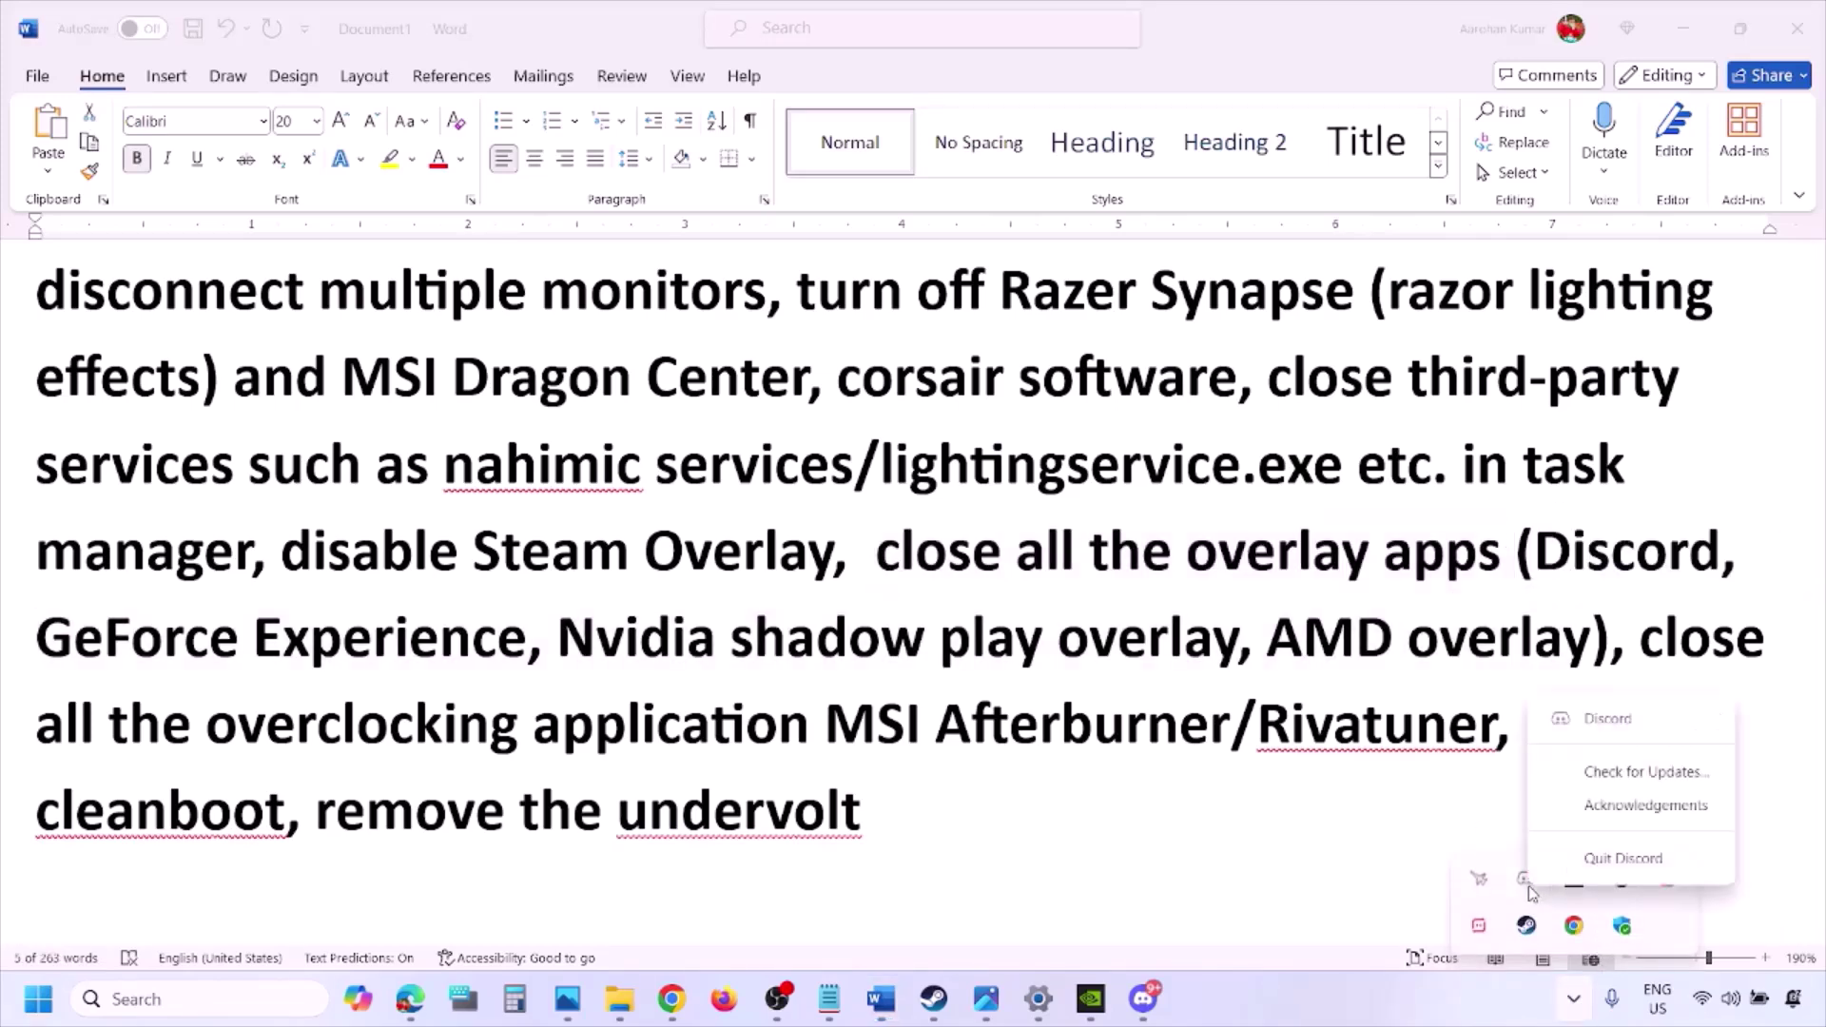
{"action": "left_click", "coordinate": [1613, 868]}
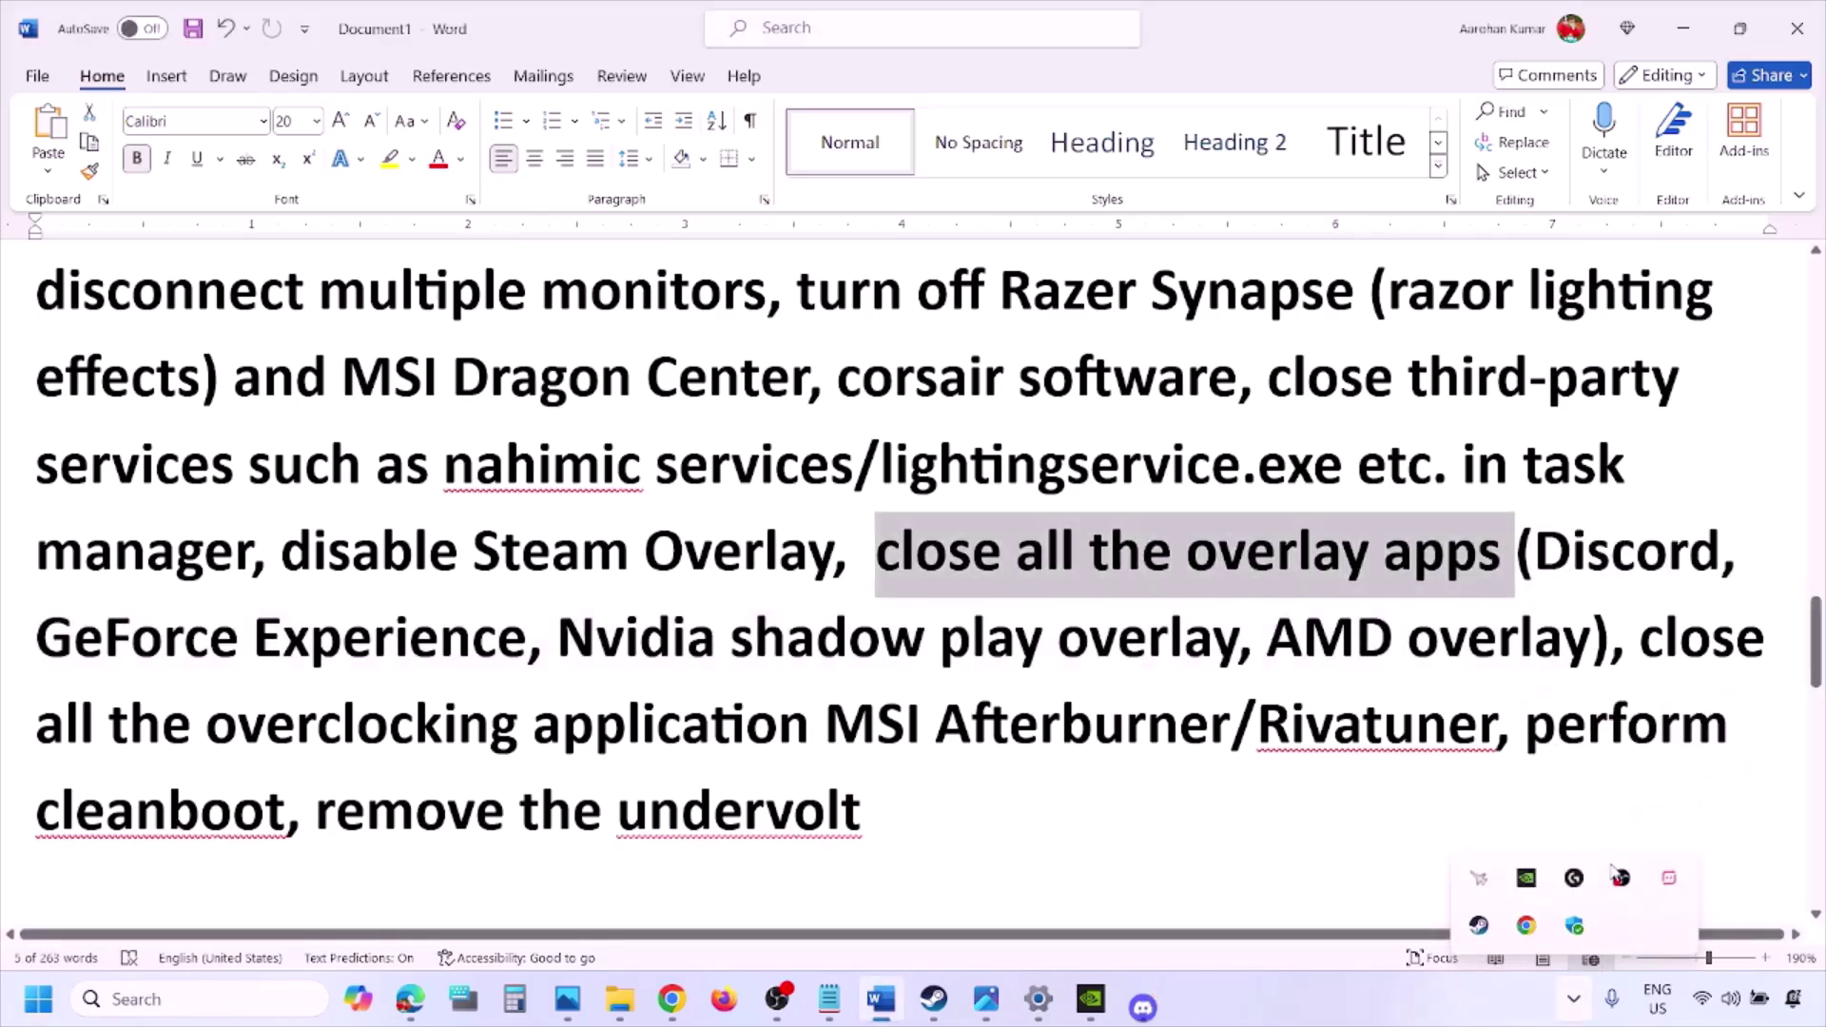
{"action": "right_click", "coordinate": [1525, 885]}
{"action": "left_click", "coordinate": [1587, 877]}
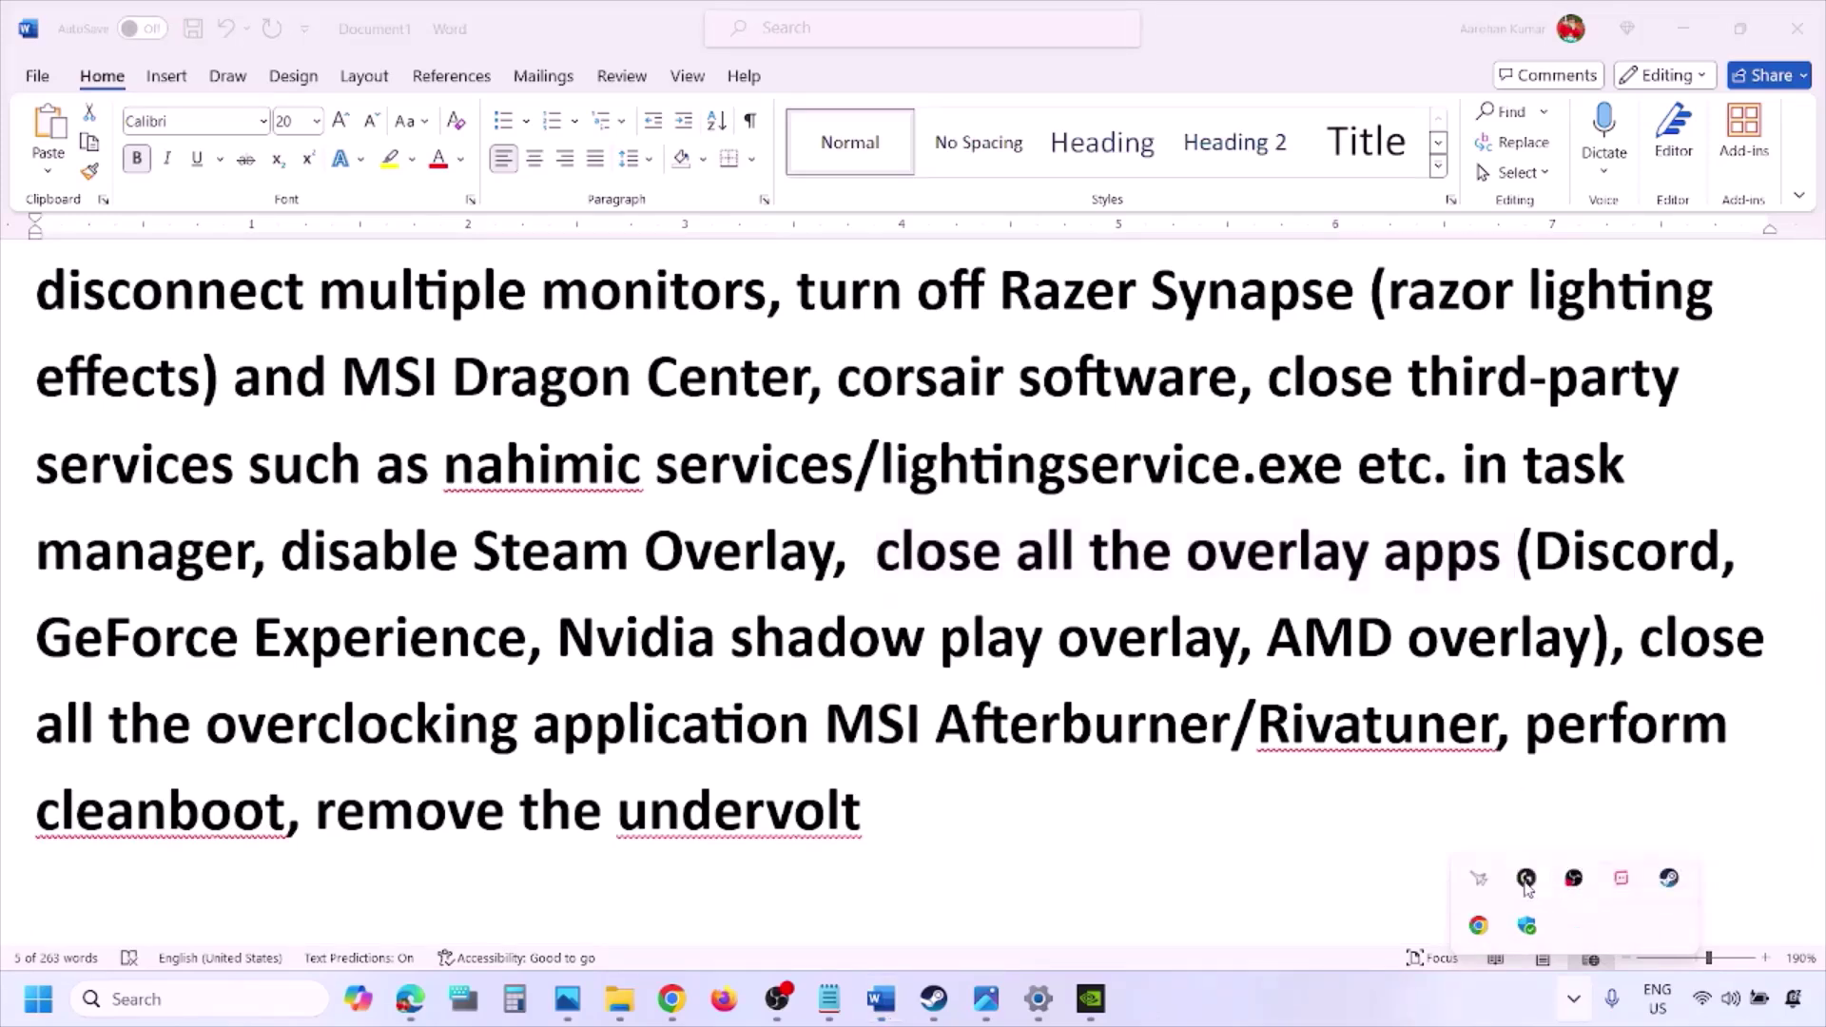
Quit the black G-icon app and the pink-icon app running in the system tray.
{"action": "right_click", "coordinate": [1527, 883]}
{"action": "left_click", "coordinate": [1511, 945]}
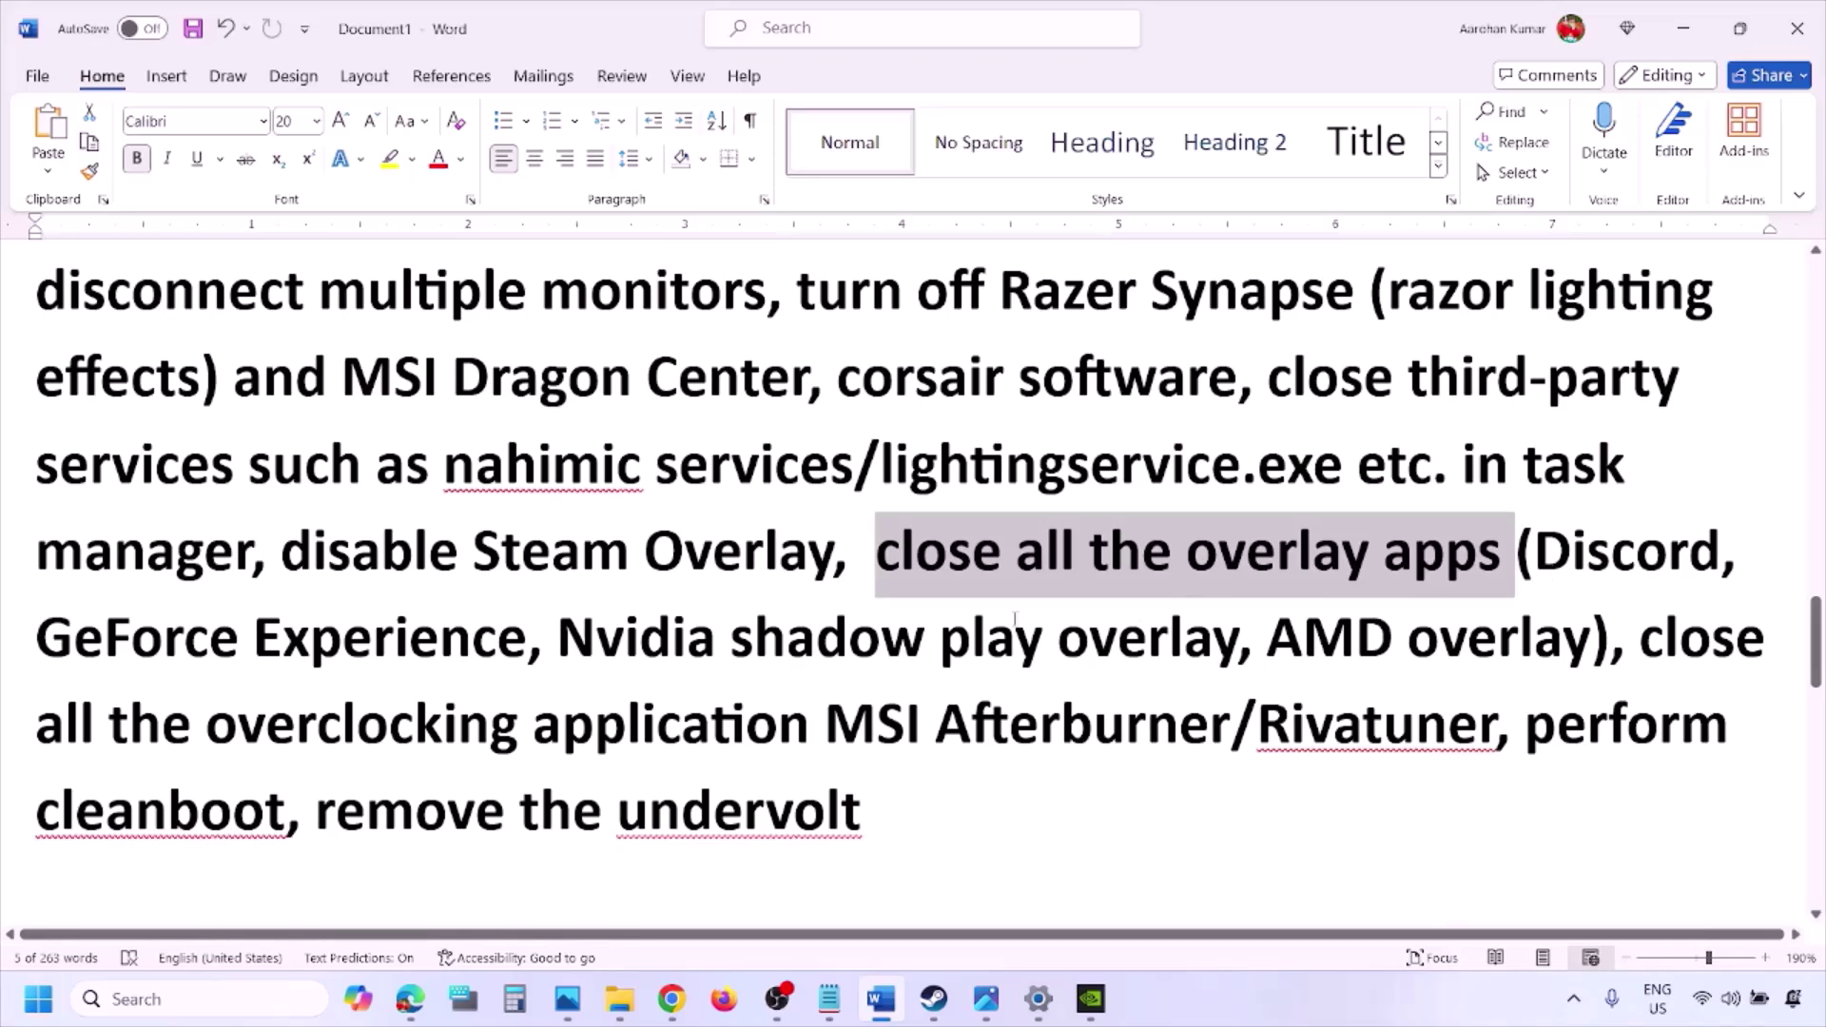
{"action": "left_click", "coordinate": [1574, 999]}
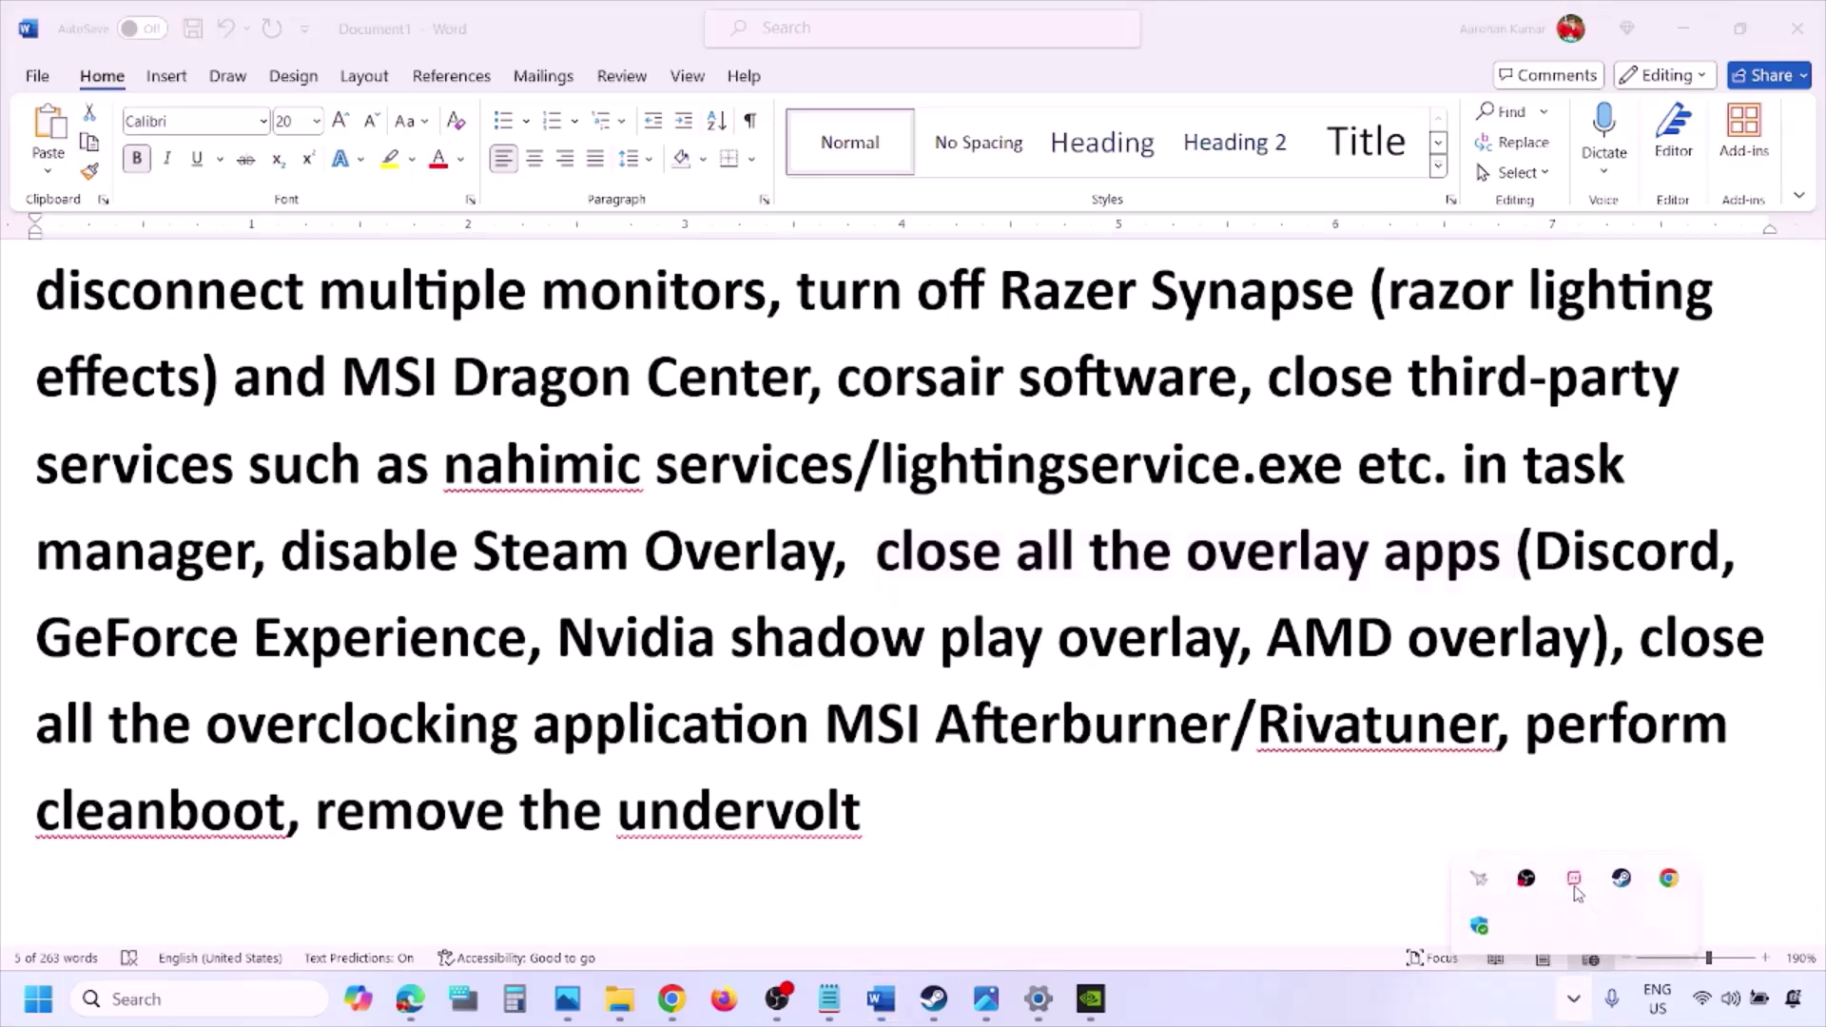
{"action": "right_click", "coordinate": [1575, 881]}
{"action": "left_click", "coordinate": [1617, 867]}
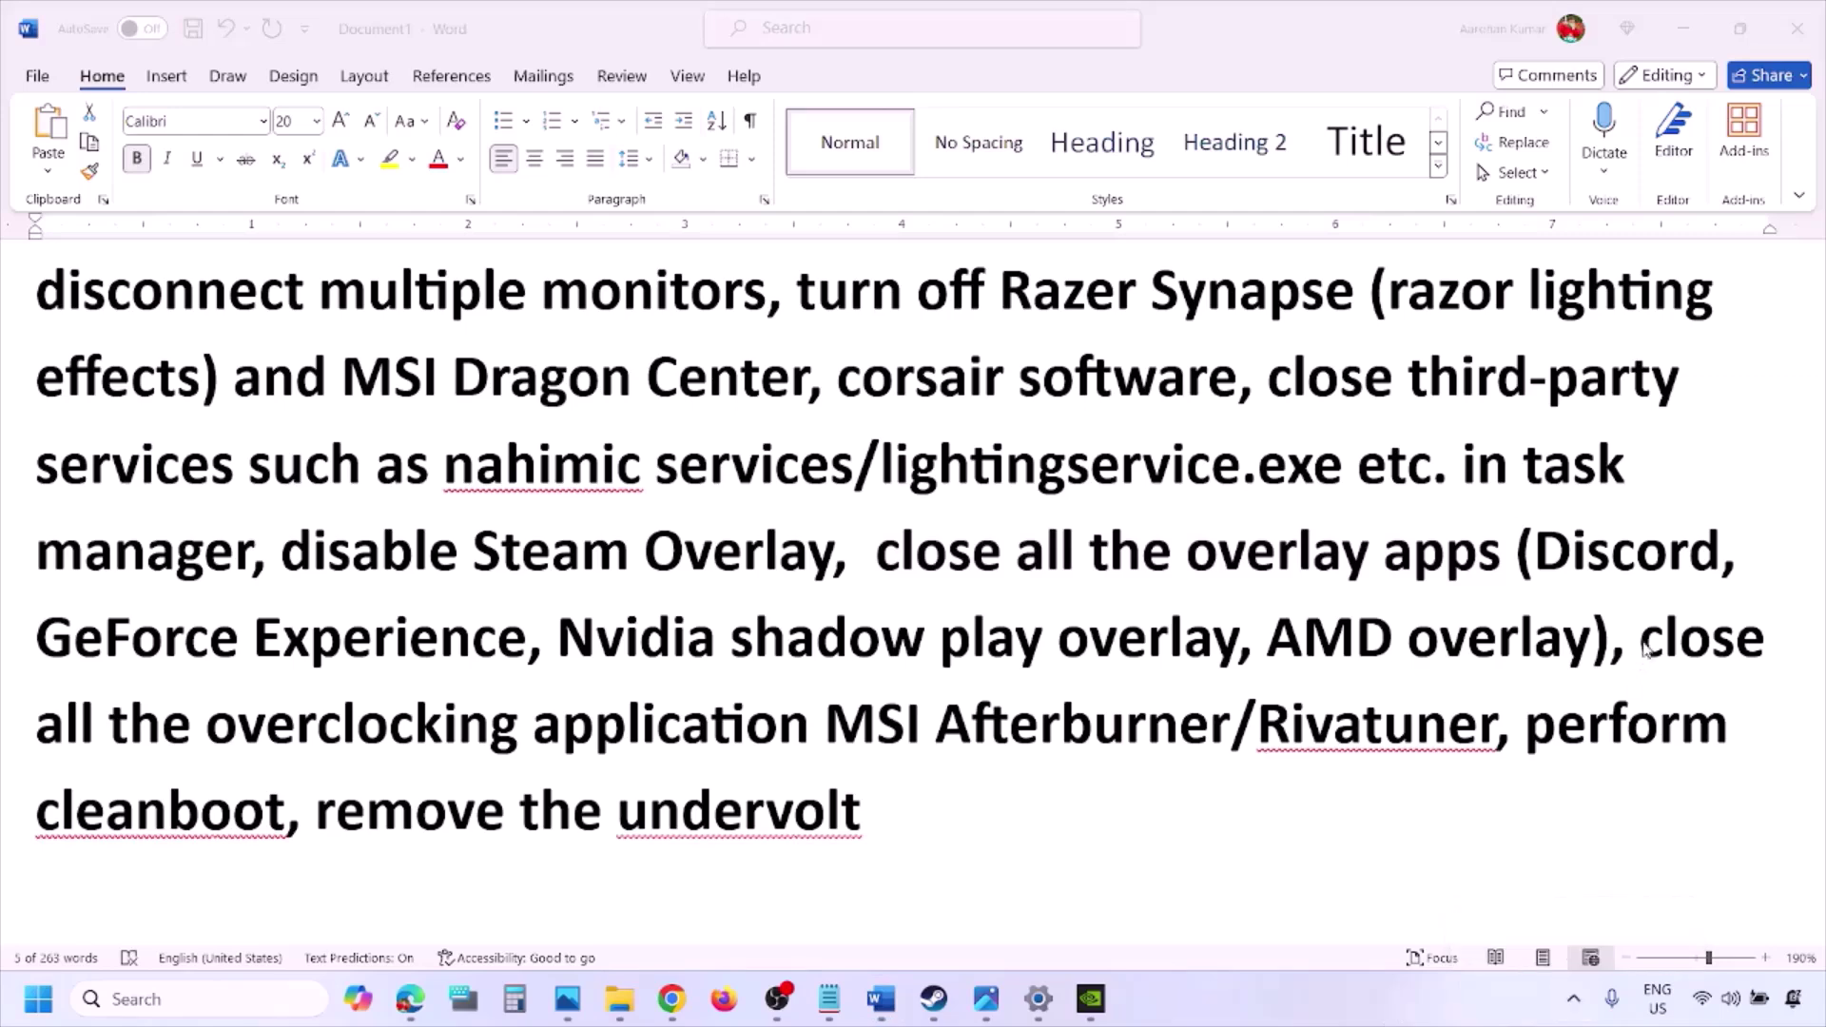
Highlight "close all the overclocking application MSI" in the document and quit MSI Afterburner from the system tray.
{"action": "left_click_drag", "start_coordinate": [1647, 643], "coordinate": [877, 728]}
{"action": "left_click", "coordinate": [1575, 998]}
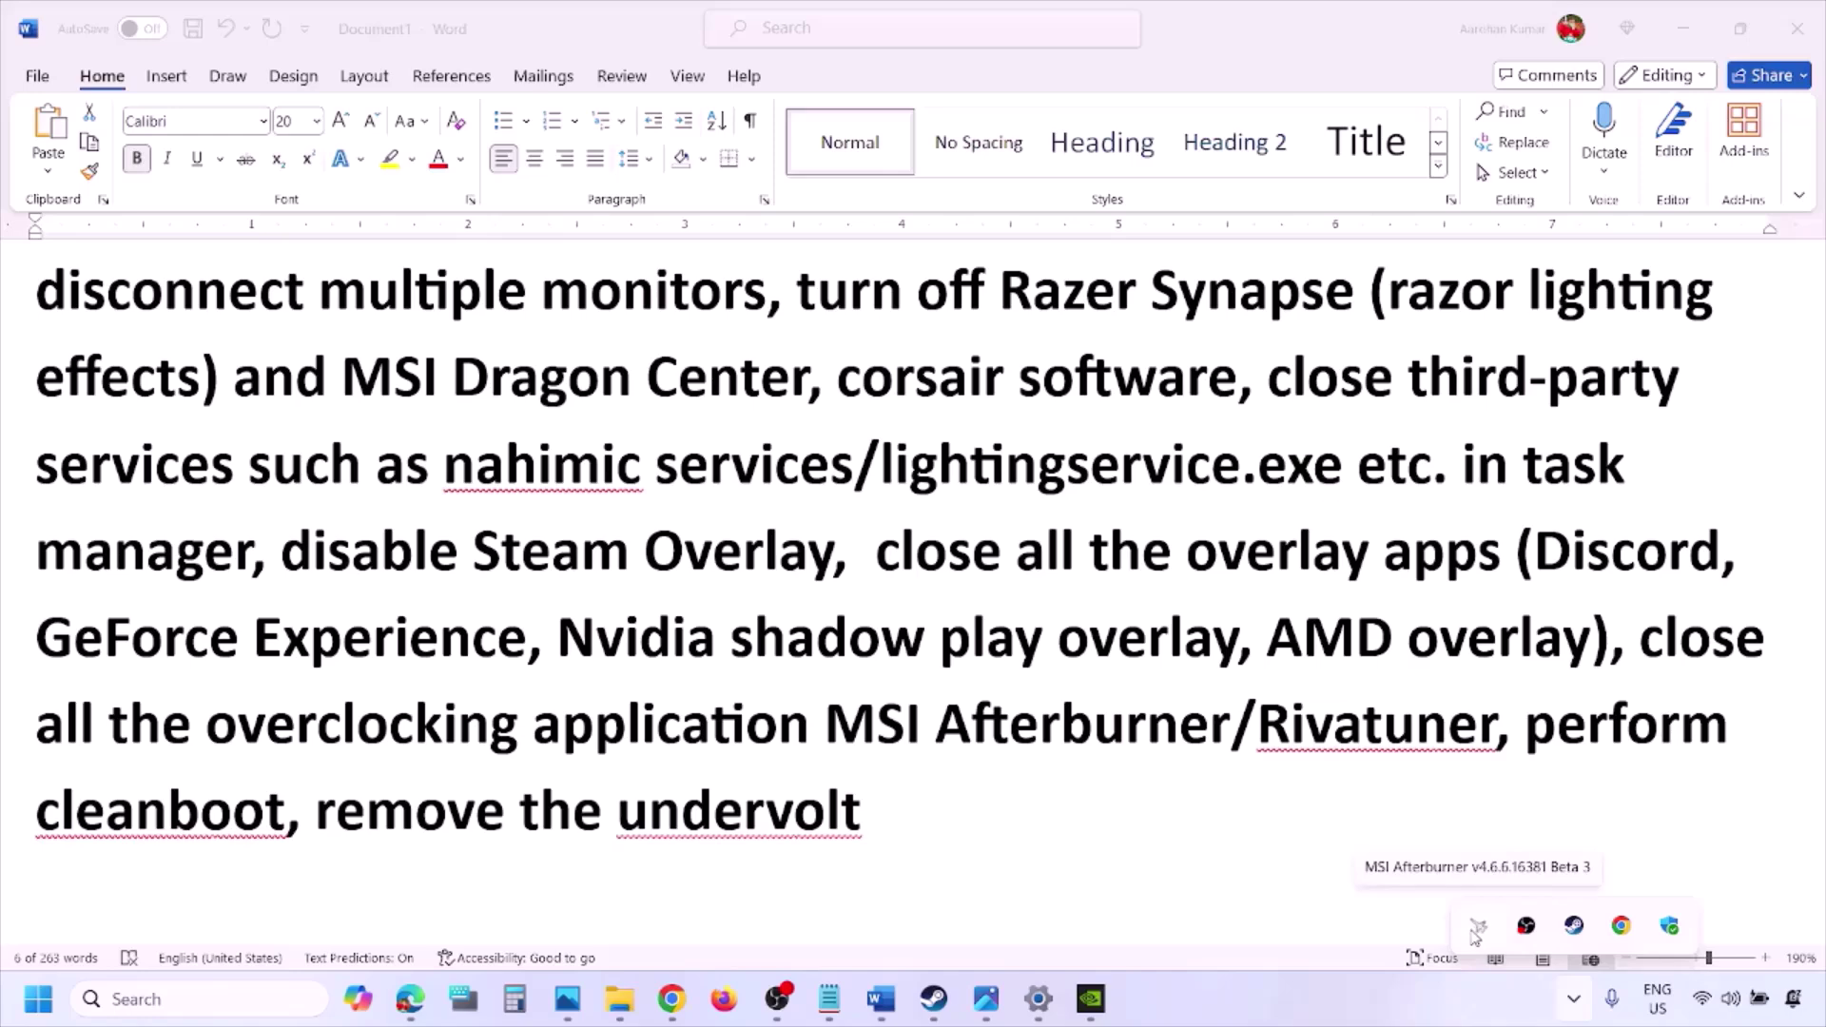
{"action": "right_click", "coordinate": [1475, 936]}
{"action": "left_click", "coordinate": [1536, 921]}
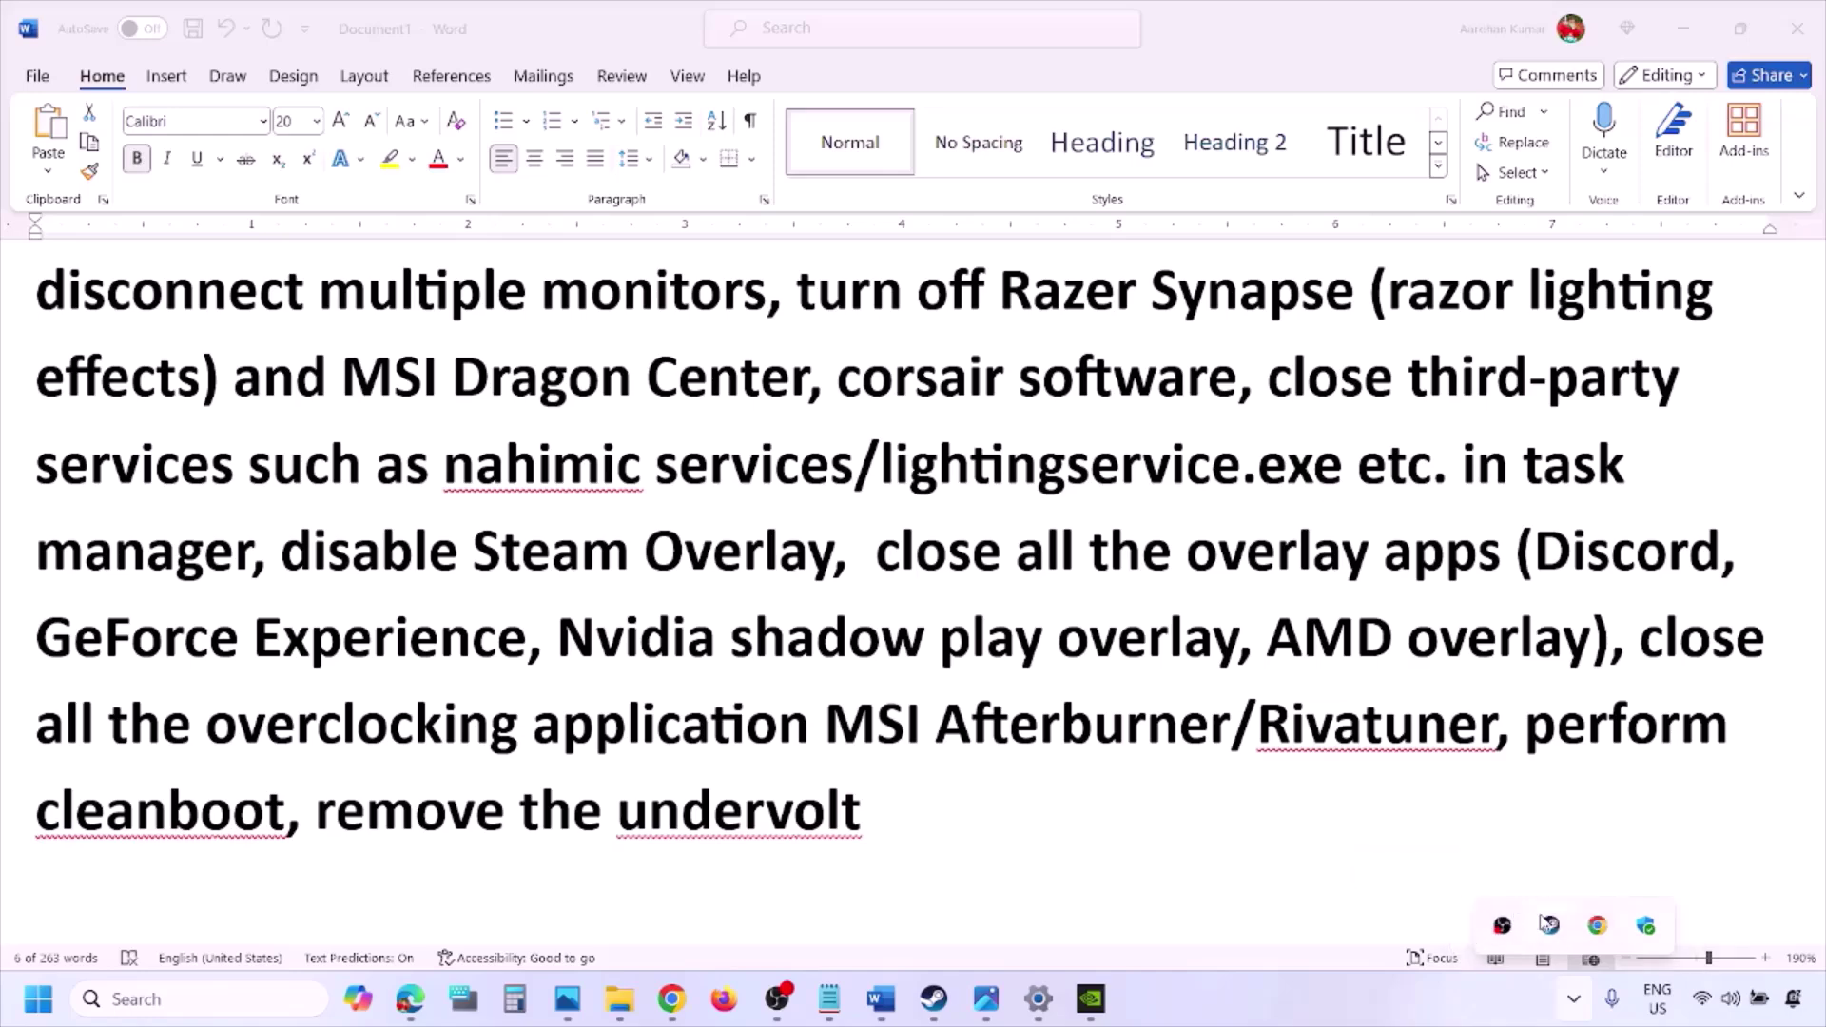